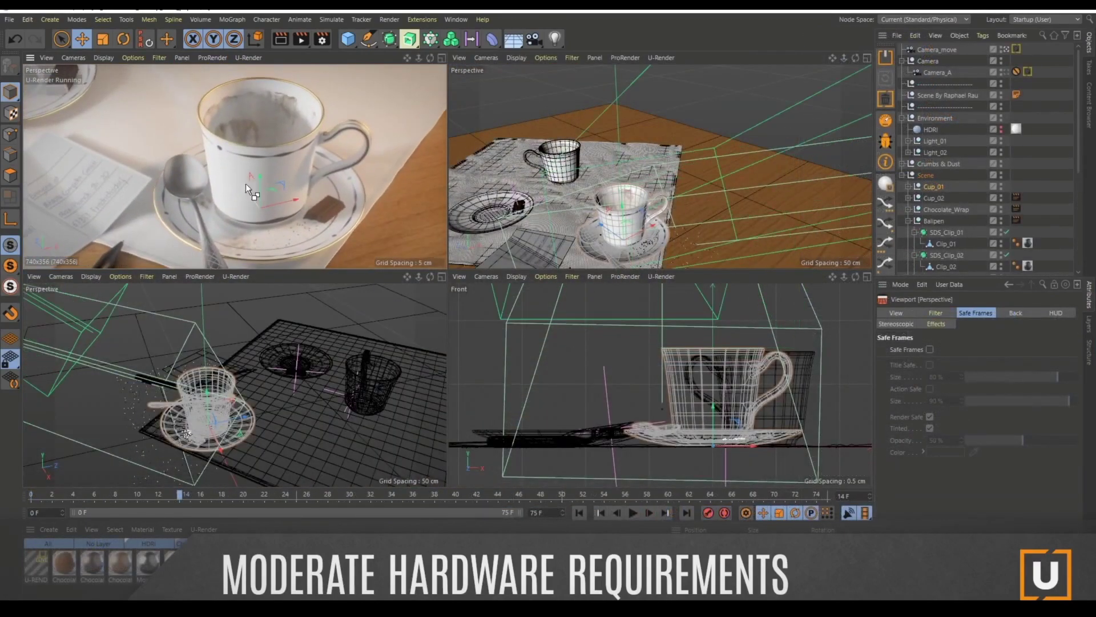
key("ctrl+v")
left_click_drag(245, 183, 349, 70)
key("r")
left_click_drag(375, 110, 340, 106)
middle_click(394, 194)
middle_click_drag(484, 297, 412, 321, "alt")
left_click_drag(420, 280, 436, 262, "alt")
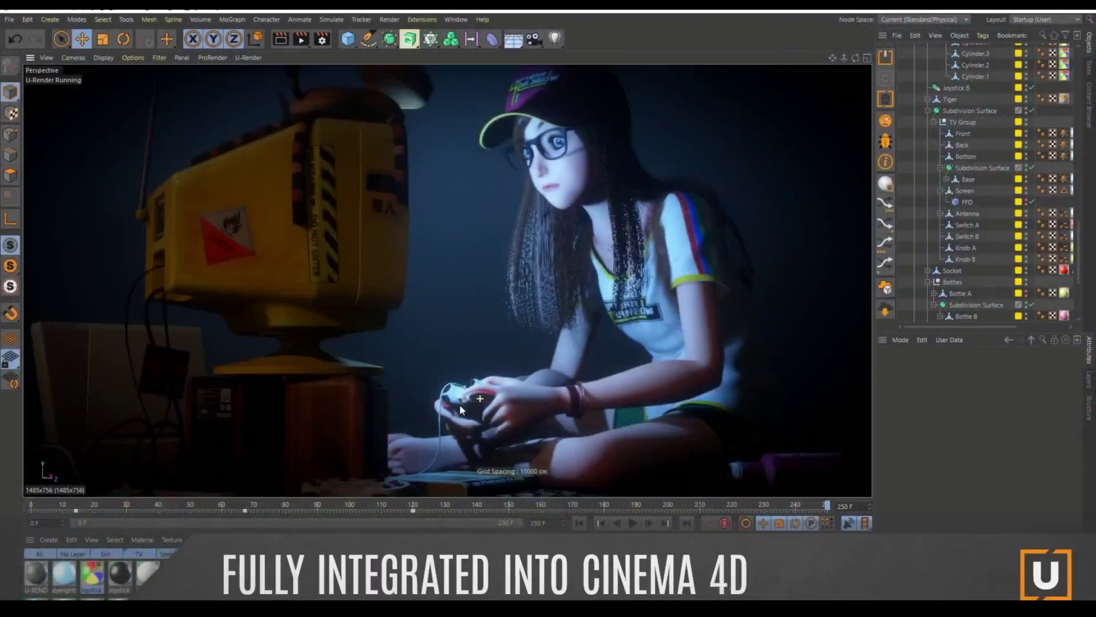
left_click_drag(461, 409, 325, 374, "alt")
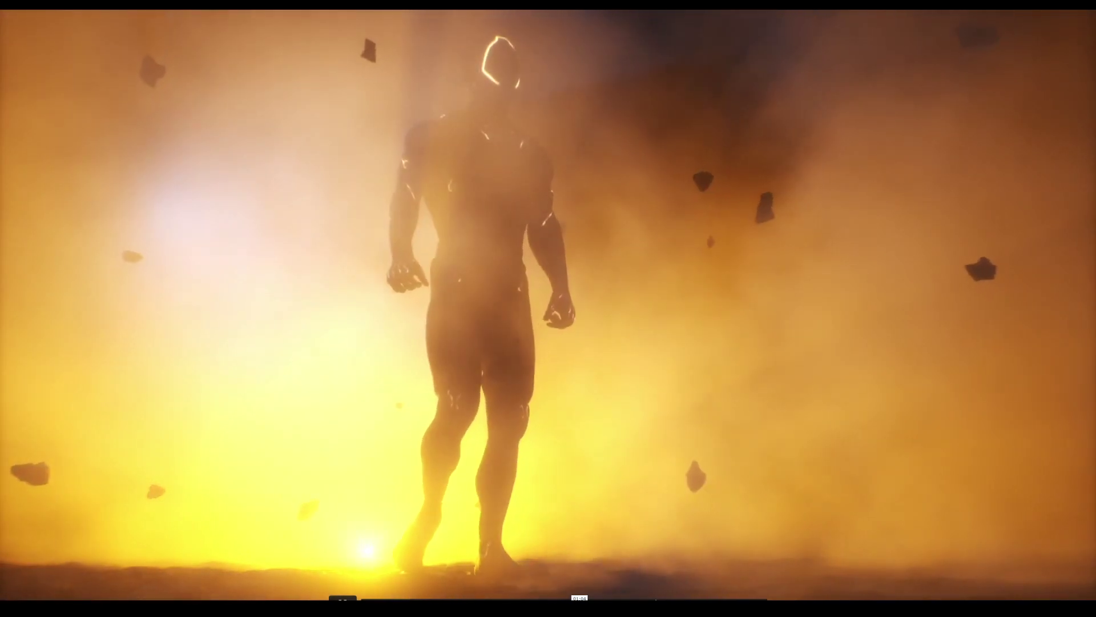
key("Escape")
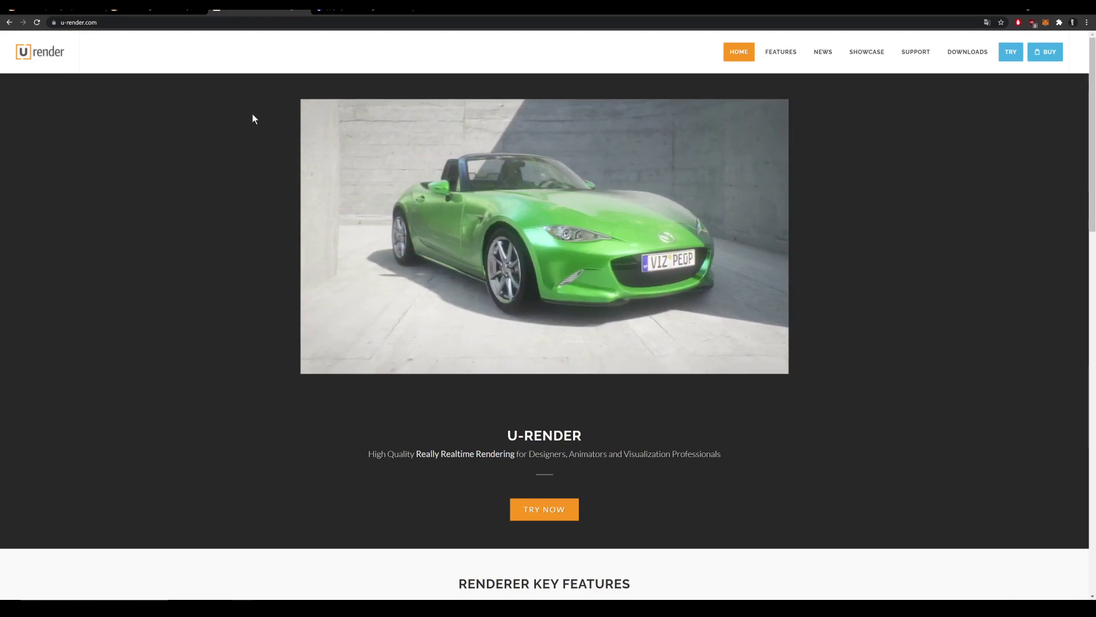
Switch to the Motion Designers Community group on Facebook and browse the posts members have shared in its feed.
left_click(357, 9)
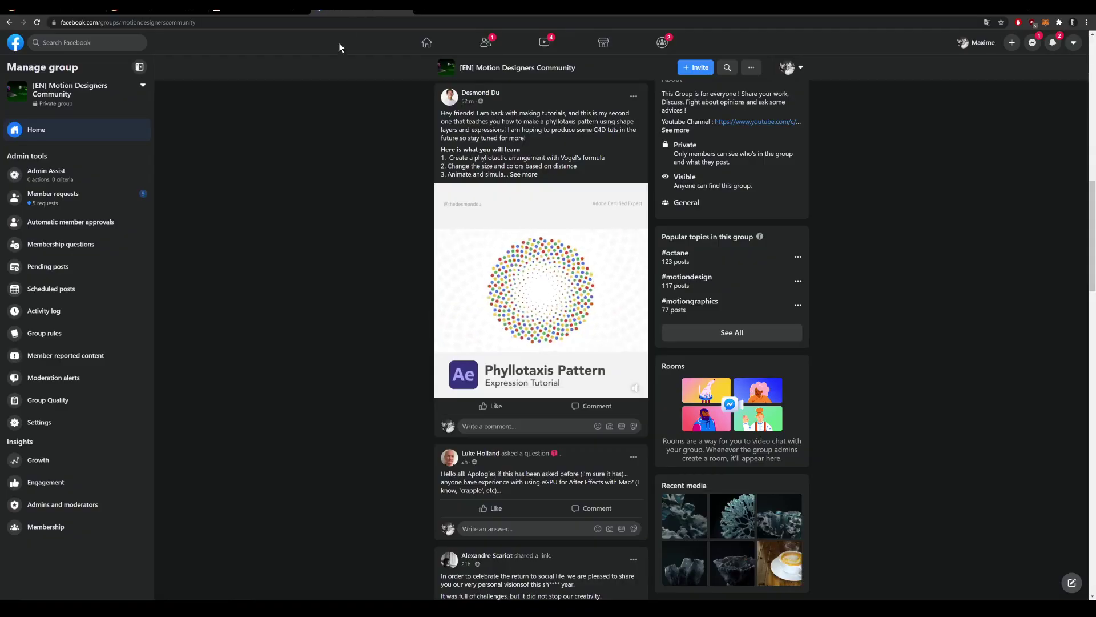
scroll(346, 183, "down", 15)
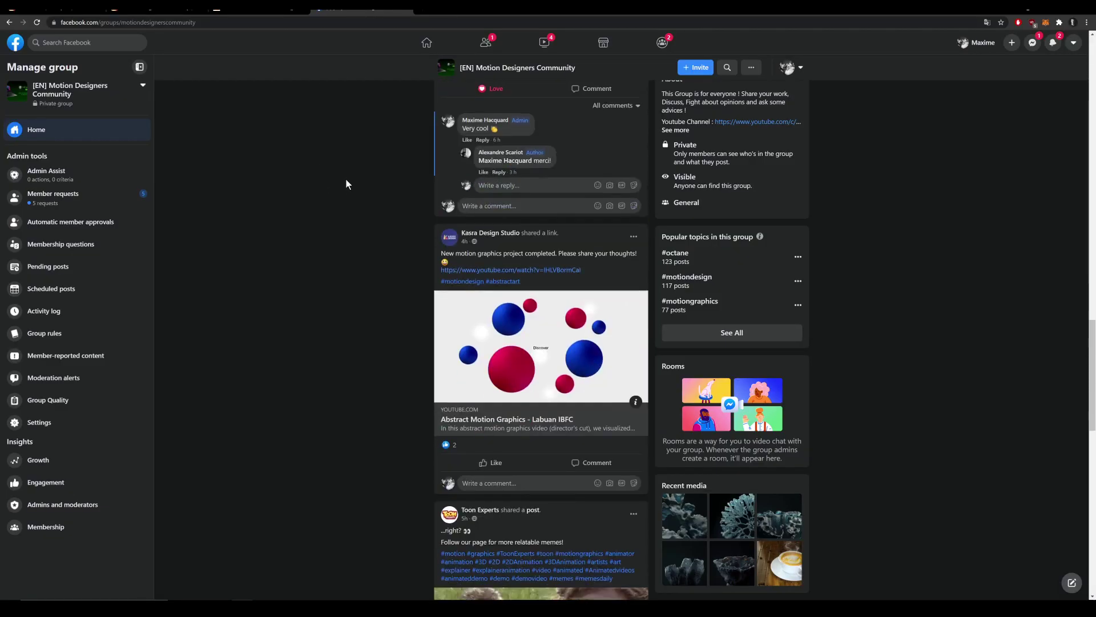
scroll(345, 179, "down", 15)
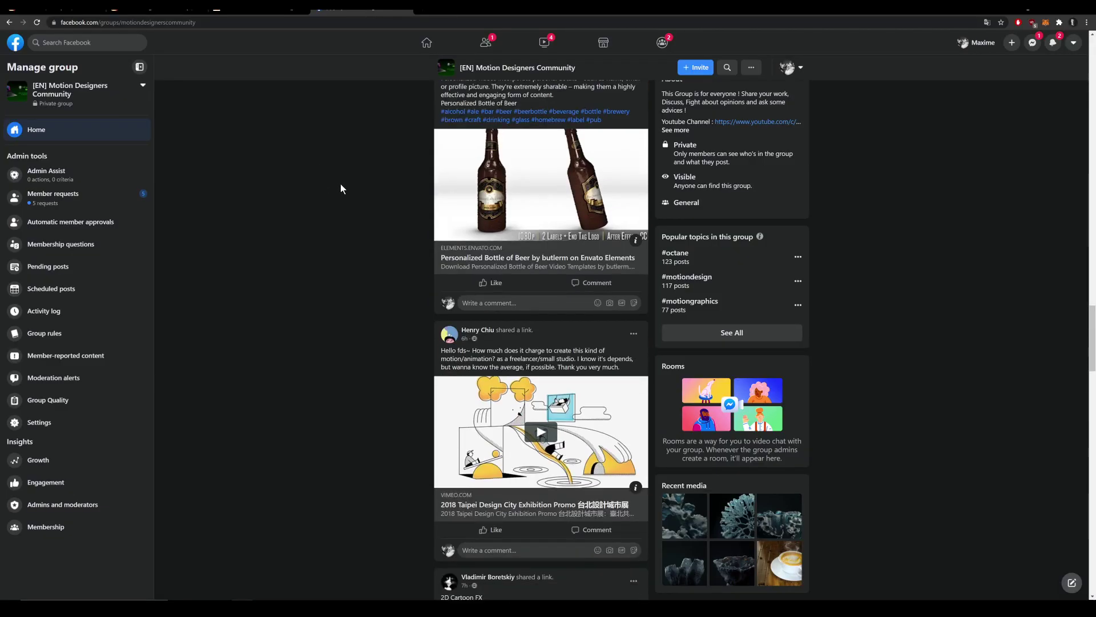
scroll(334, 190, "down", 15)
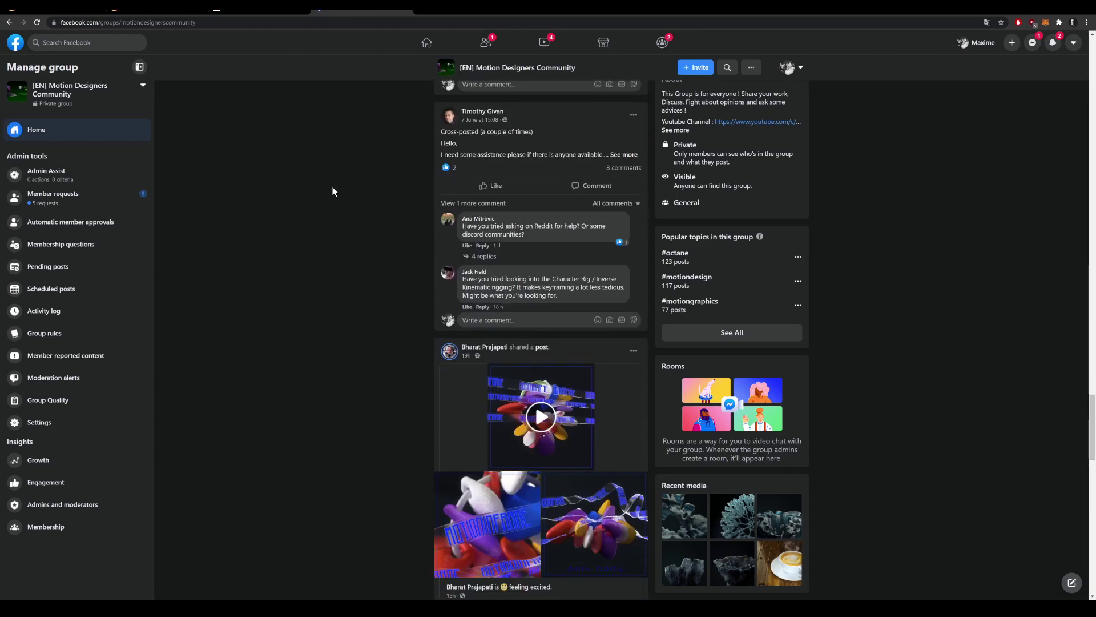
scroll(332, 188, "down", 15)
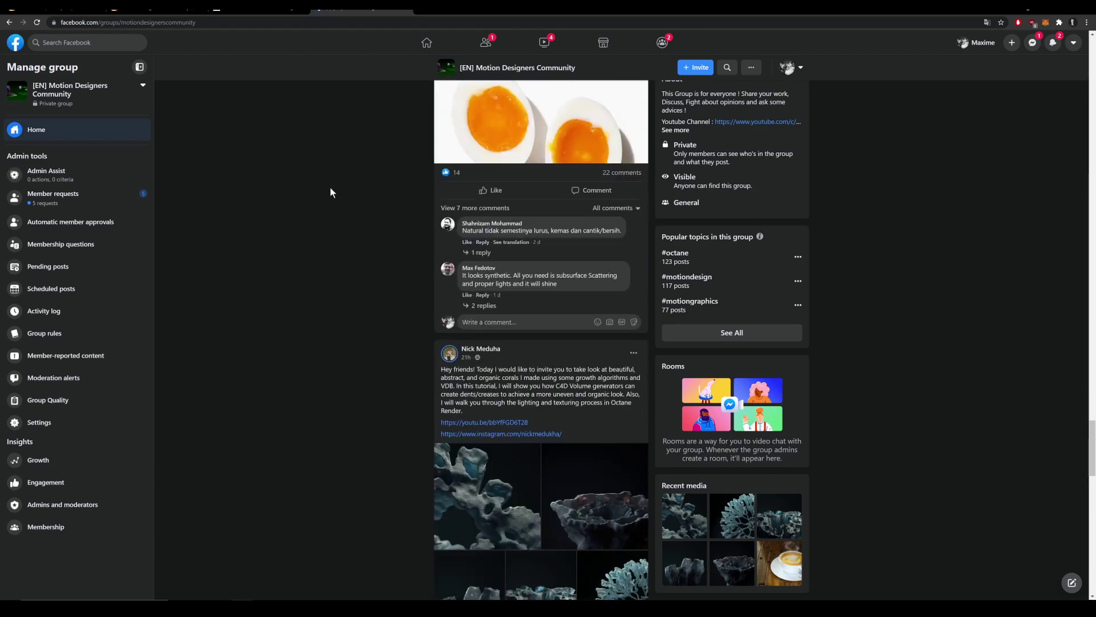
scroll(330, 188, "down", 15)
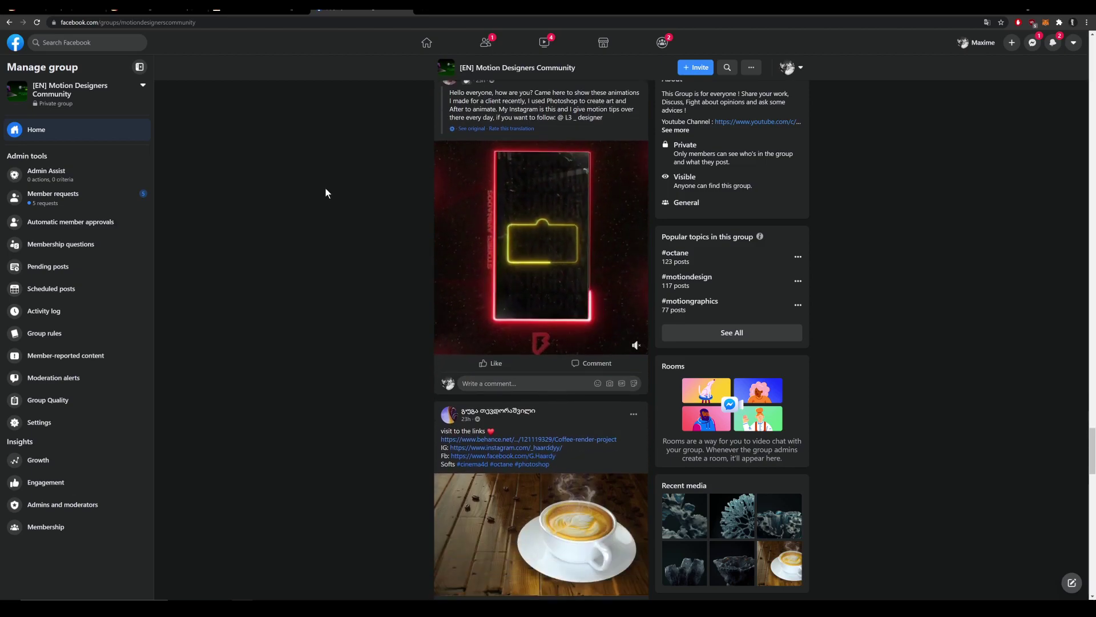
scroll(324, 191, "down", 10)
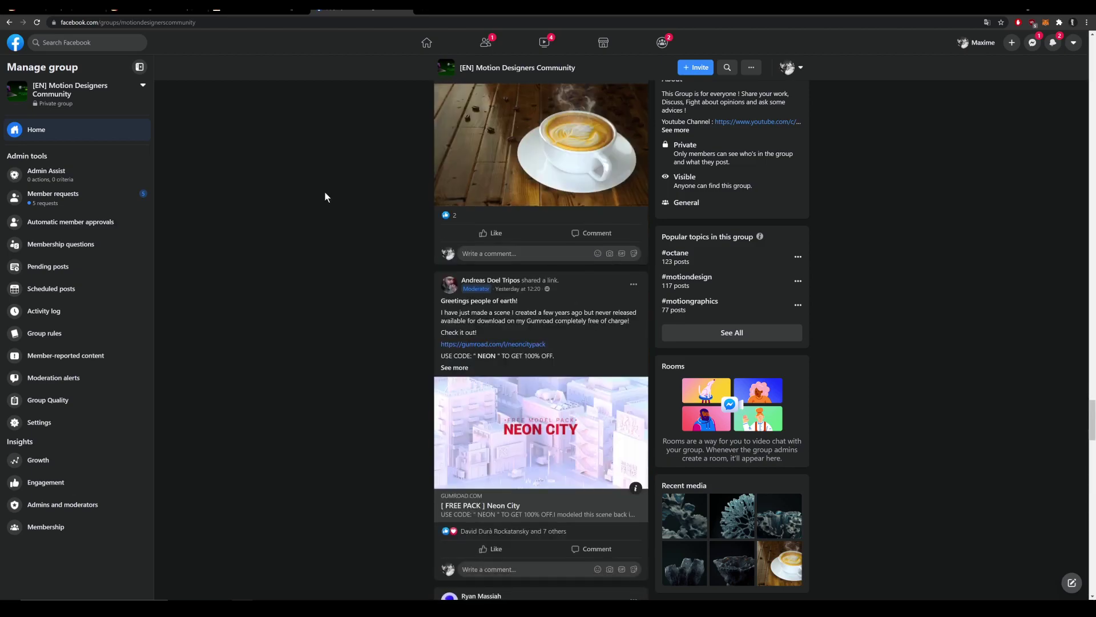
scroll(308, 194, "down", 12)
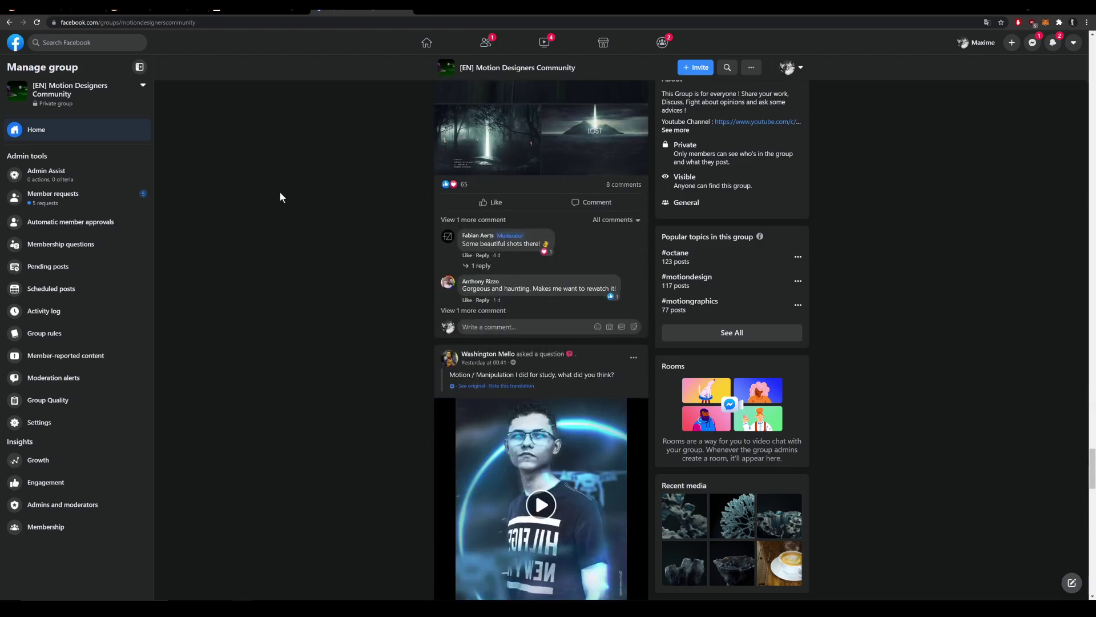
scroll(245, 201, "down", 15)
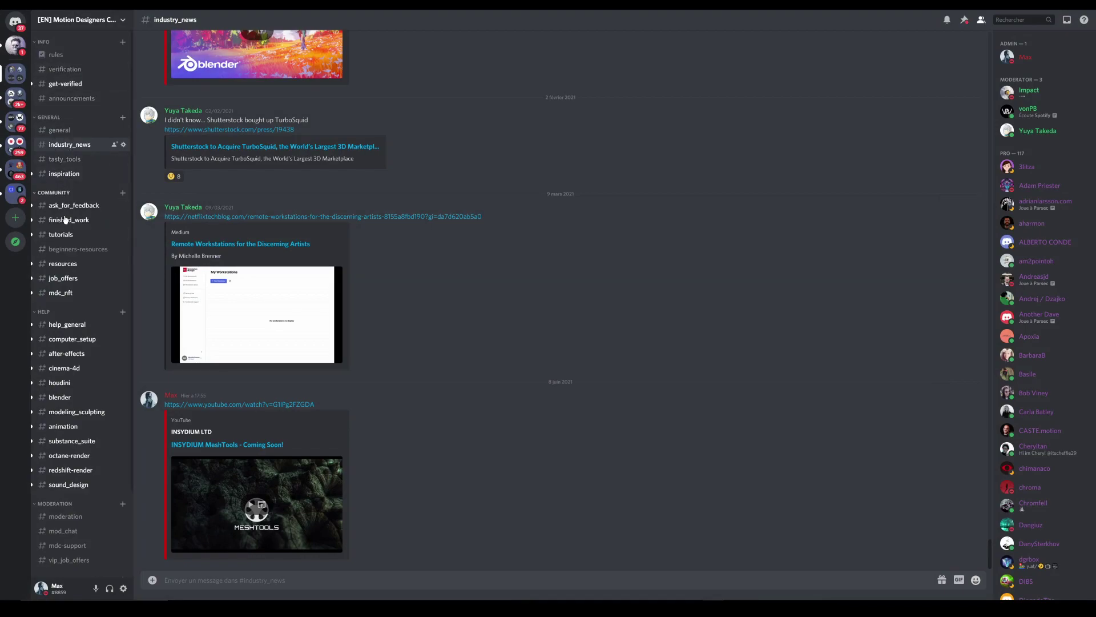
Browse the inspiration and help_general channels of the Motion Designers Community server in Discord.
left_click(68, 161)
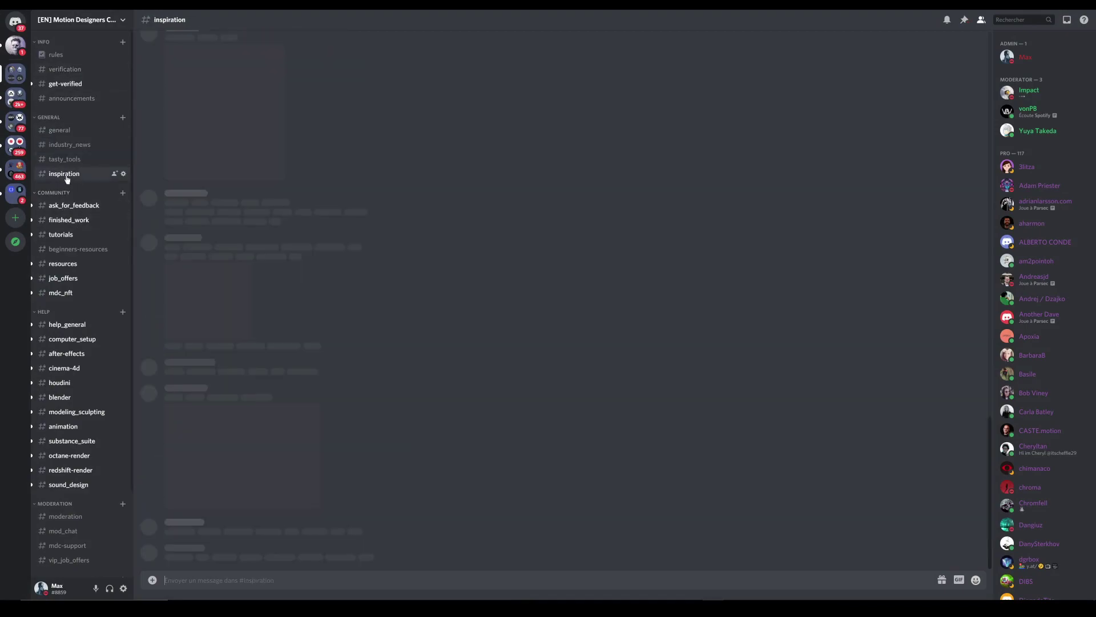
left_click(69, 173)
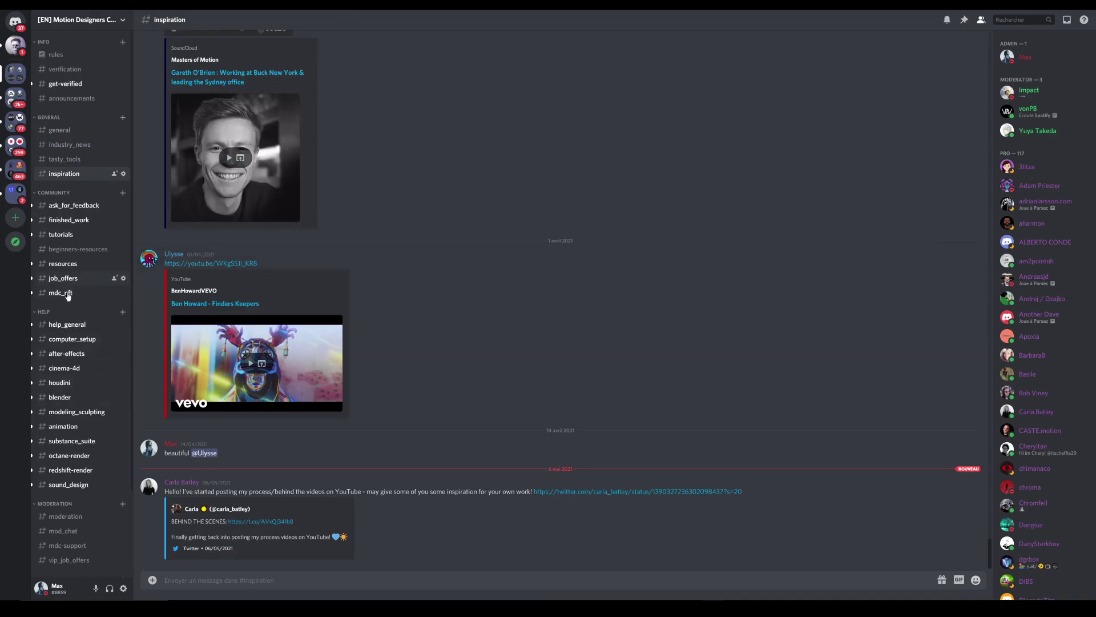
left_click(68, 325)
scroll(405, 362, "down", 10)
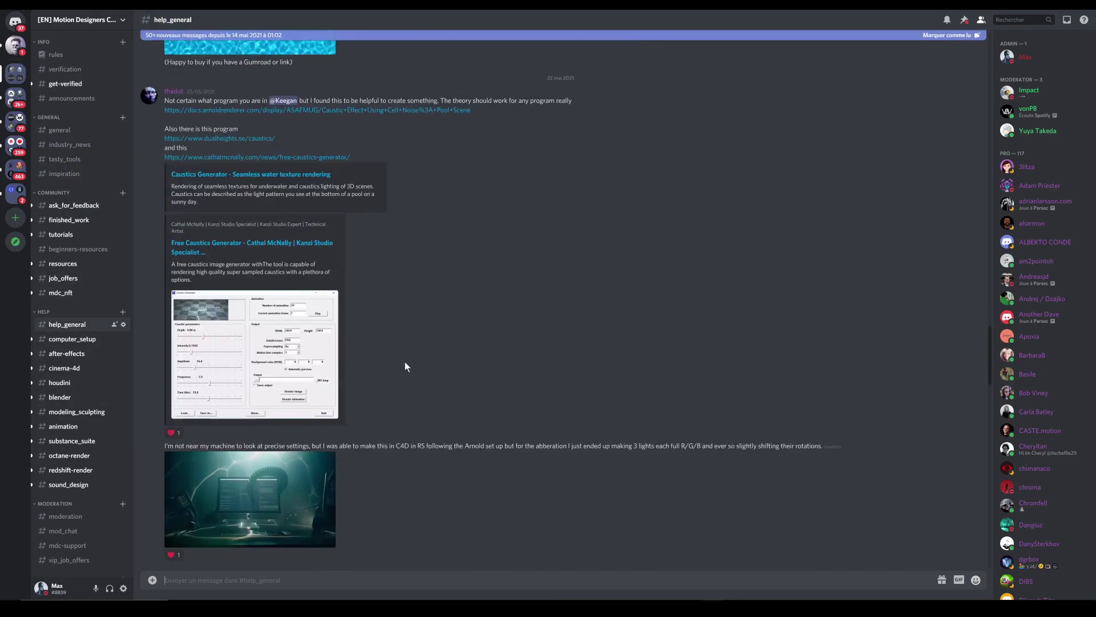
scroll(403, 371, "down", 6)
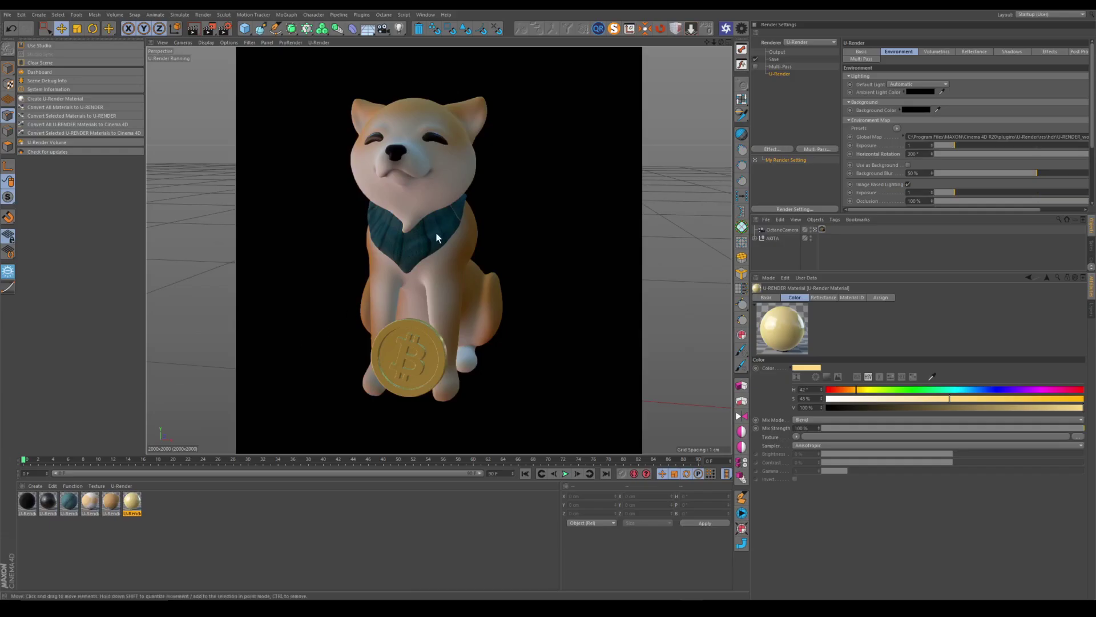
Change the horizontal rotation of the U-Render environment map to relight the dog model from another direction.
mouse_move(451, 228)
left_mouse_down("alt")
mouse_move(427, 214)
mouse_move(395, 223)
mouse_move(408, 245)
mouse_move(536, 234)
mouse_move(471, 205)
mouse_move(440, 225)
mouse_move(443, 236)
left_mouse_up("alt")
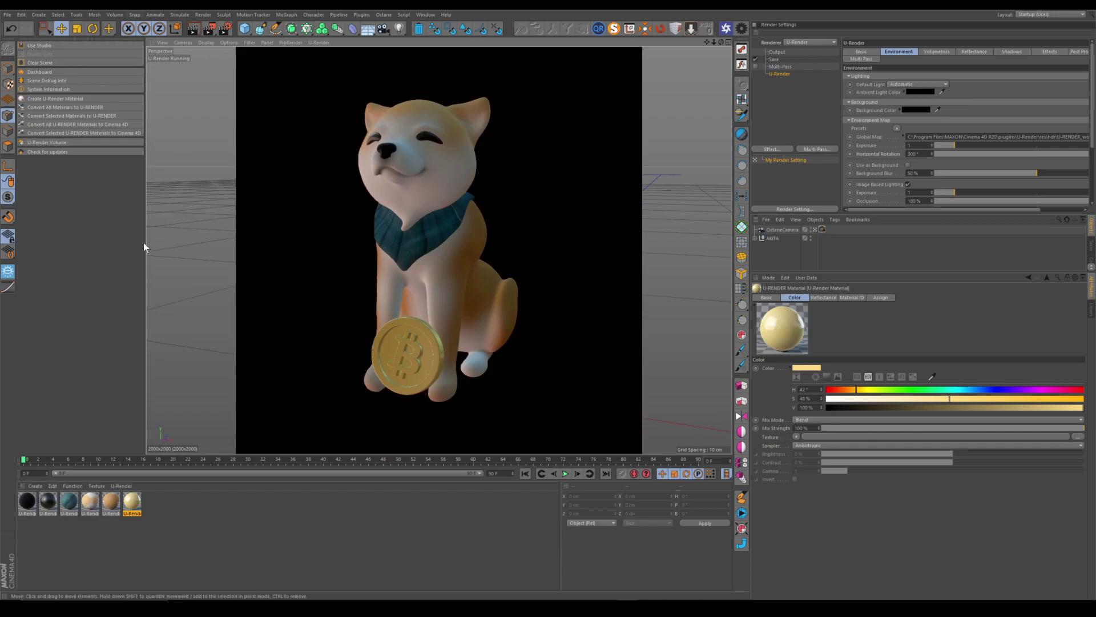
mouse_move(419, 167)
left_mouse_down("alt")
mouse_move(402, 196)
mouse_move(432, 180)
mouse_move(403, 176)
mouse_move(401, 195)
left_mouse_up("alt")
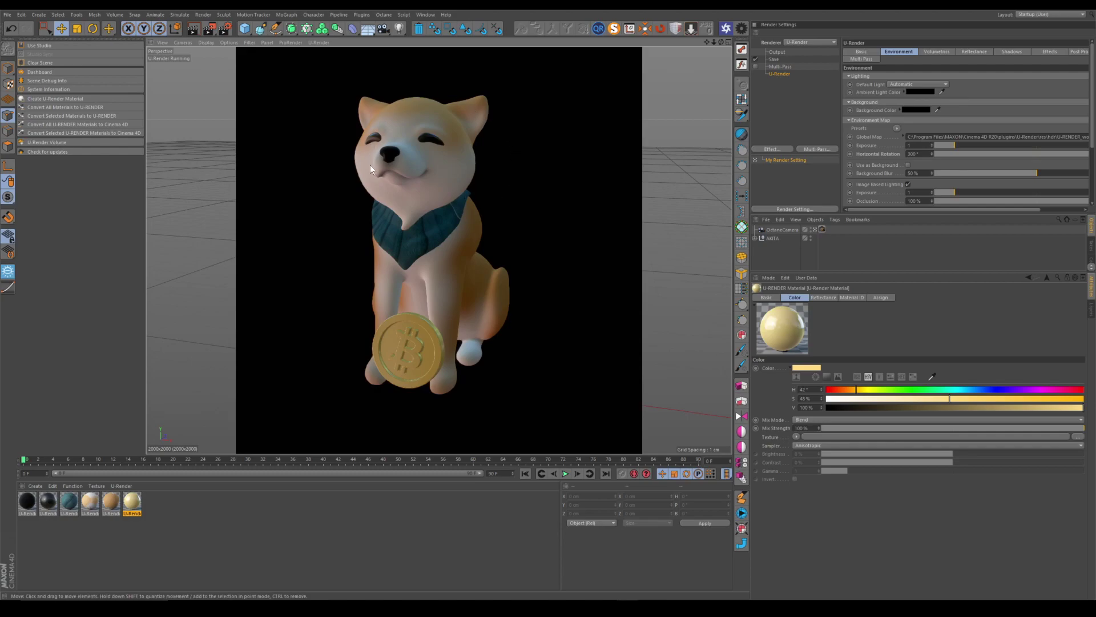
mouse_move(402, 173)
left_mouse_down("alt")
mouse_move(423, 162)
mouse_move(451, 182)
left_mouse_up("alt")
mouse_move(452, 182)
right_mouse_down("alt")
mouse_move(460, 143)
mouse_move(430, 190)
mouse_move(464, 204)
right_mouse_up("alt")
mouse_move(464, 204)
left_mouse_down("alt")
mouse_move(447, 187)
mouse_move(428, 200)
mouse_move(444, 204)
left_mouse_up("alt")
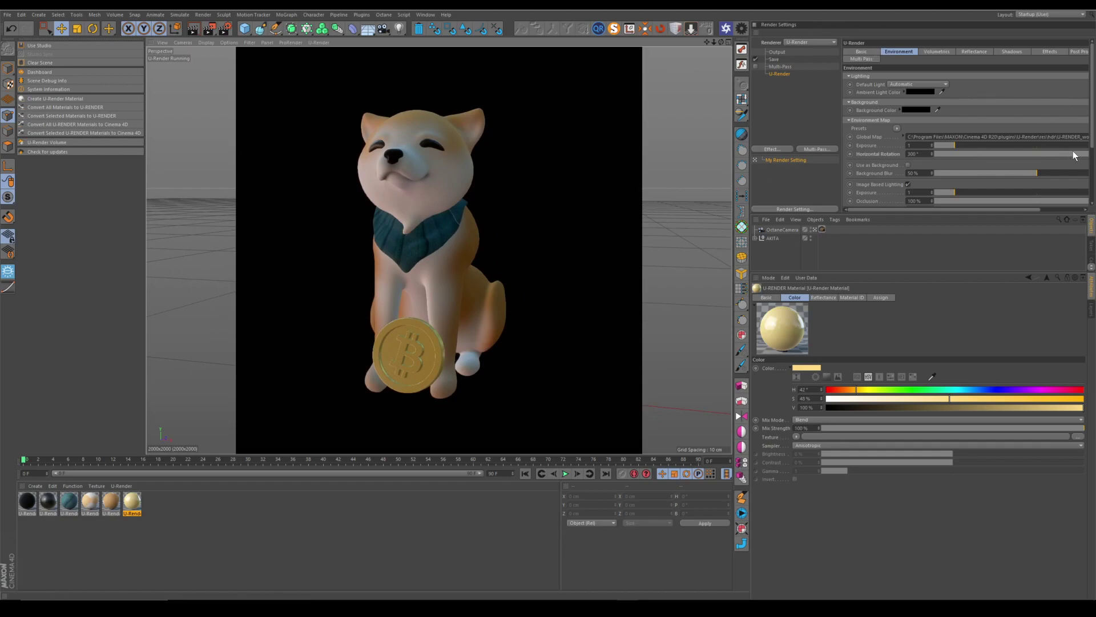
left_click_drag(1086, 153, 1023, 153)
left_click_drag(395, 172, 437, 188, "alt")
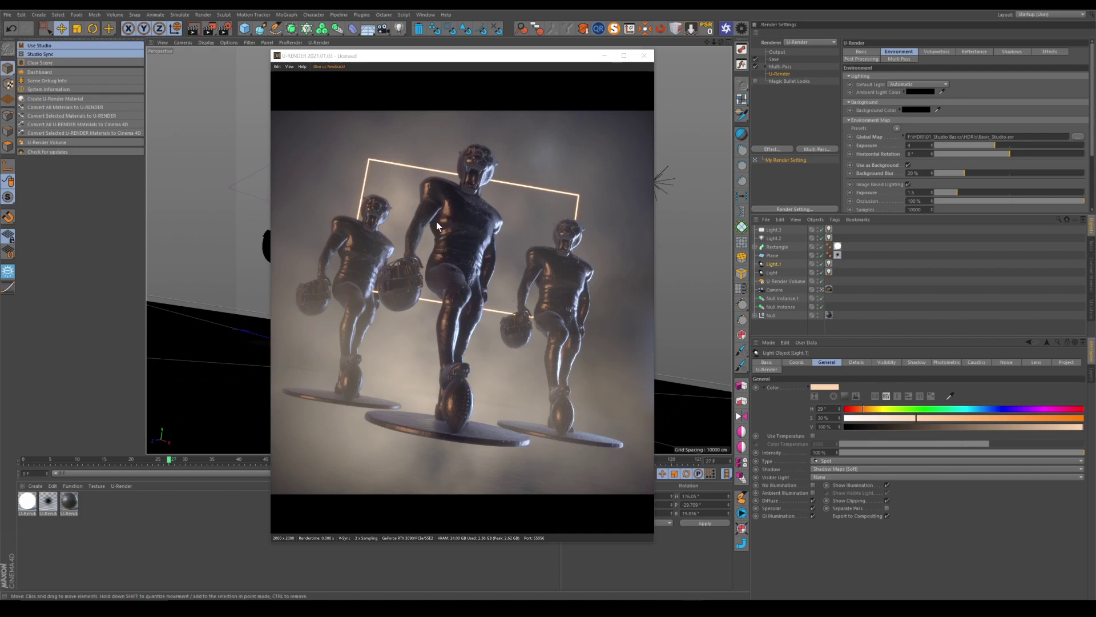
Leave the scene camera view and place the U-Render live window so that the Cinema 4D viewport stays uncovered.
left_click_drag(497, 60, 405, 59)
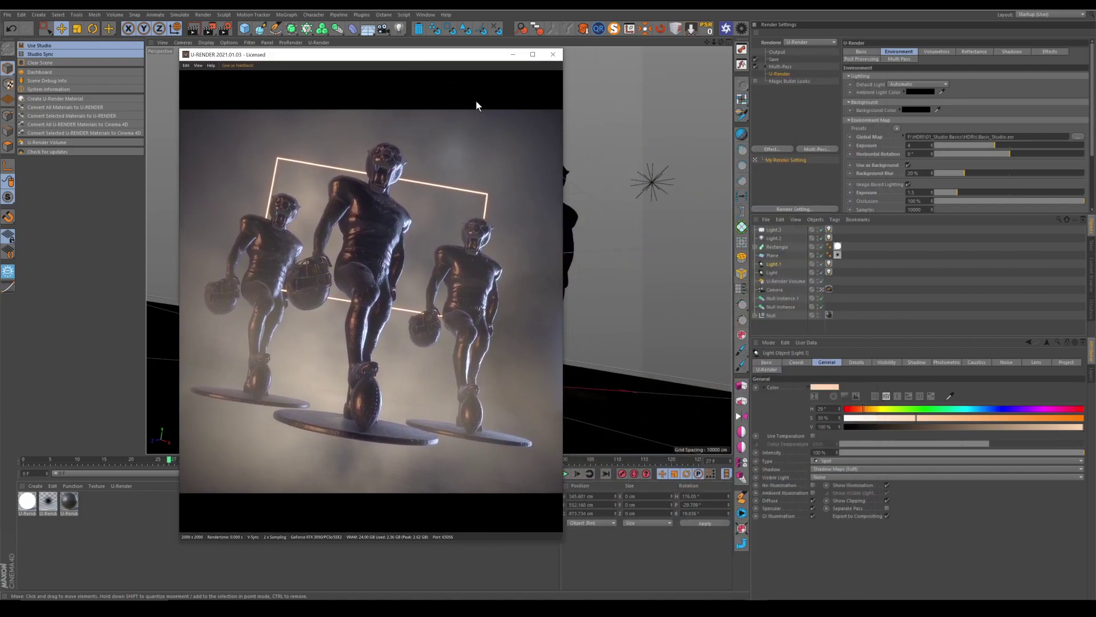
left_click(825, 291)
left_click_drag(370, 58, 715, 65)
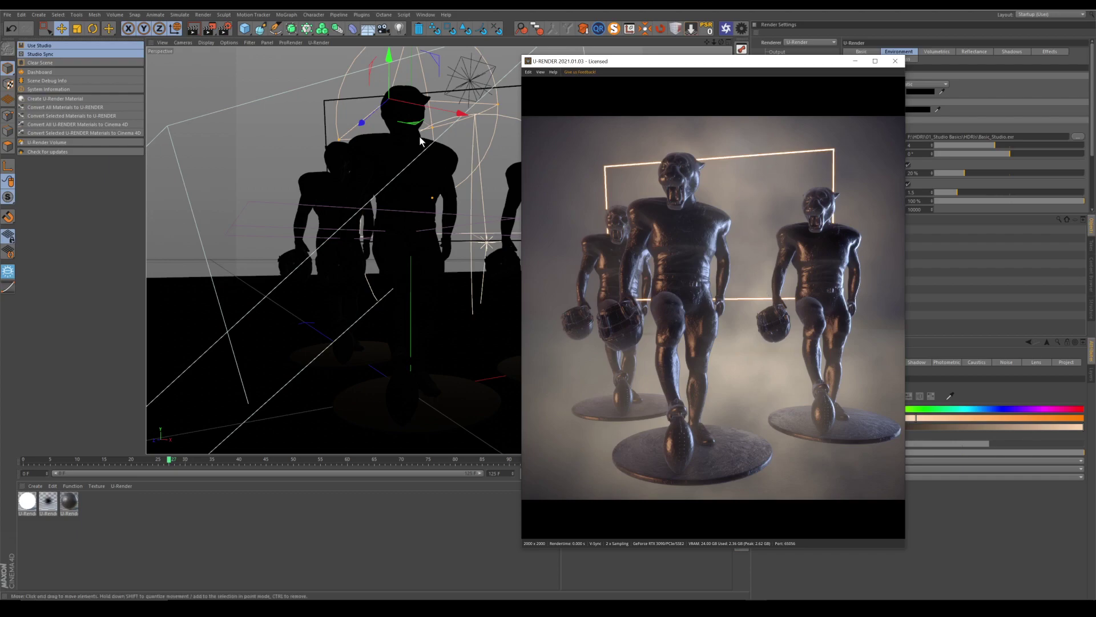
mouse_move(398, 110)
left_mouse_down("alt")
mouse_move(408, 107)
mouse_move(400, 109)
left_mouse_up("alt")
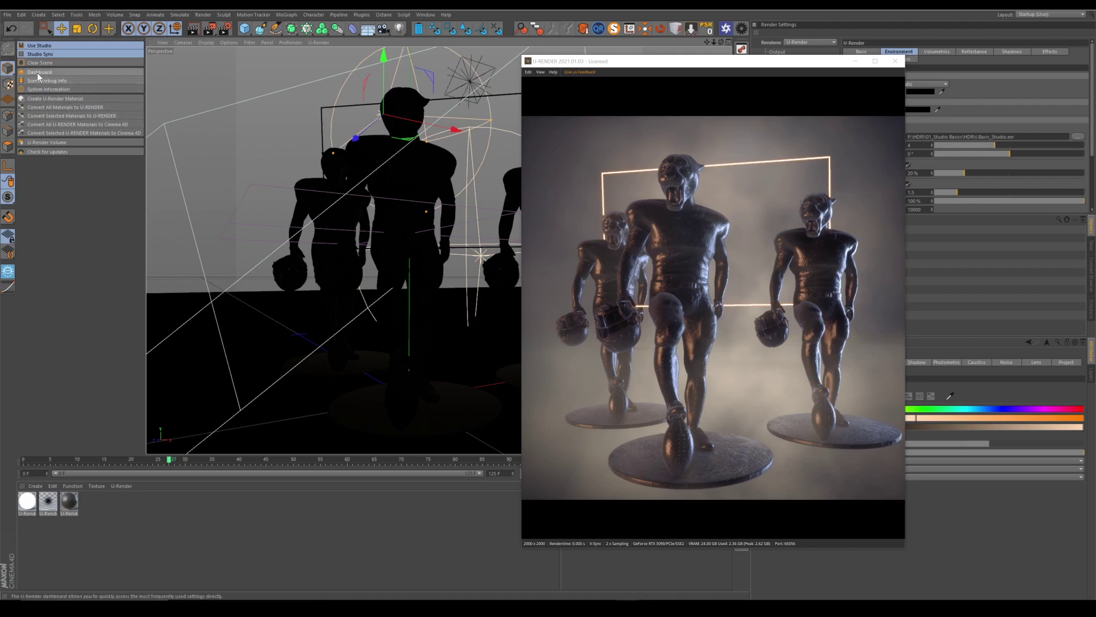
Open the U-Render dashboard and set the custom live view resolution to 1000 x 1000.
left_click(34, 73)
left_click_drag(85, 62, 276, 103)
left_click(255, 126)
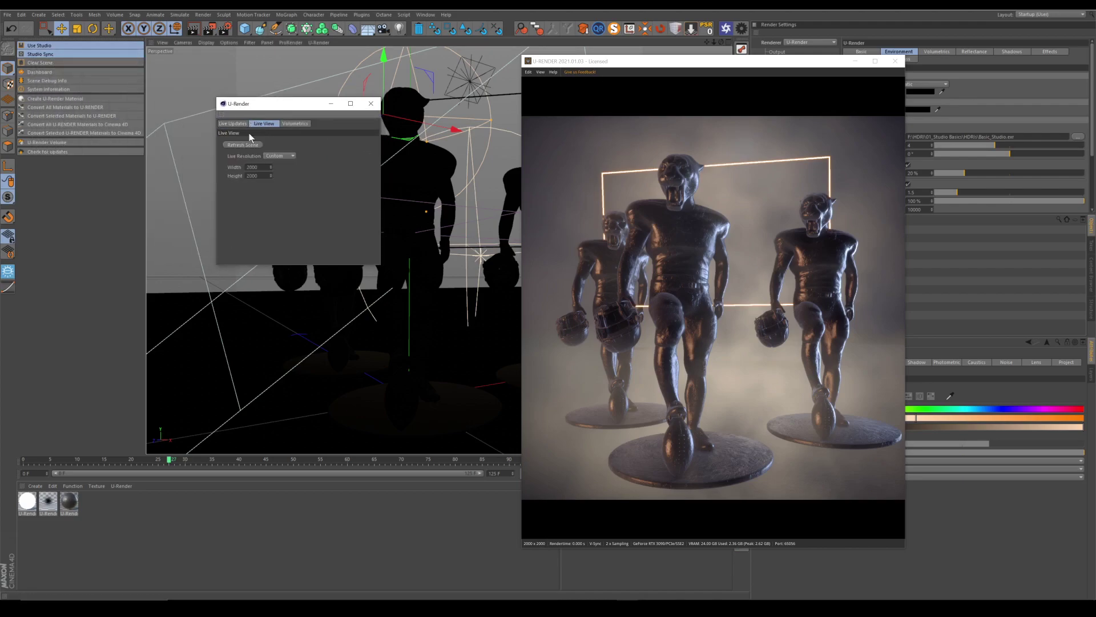
type("1000")
key("Return")
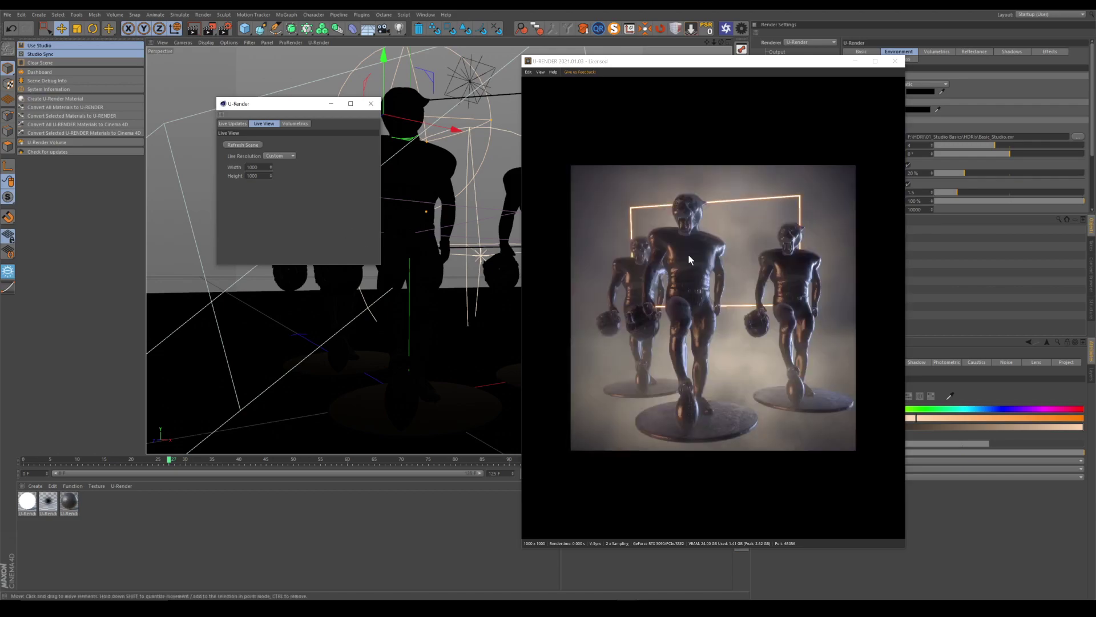
Set the custom live view resolution to 1500 x 1500 in the U-Render dashboard.
left_click_drag(335, 151, 400, 159, "alt")
left_click(143, 177)
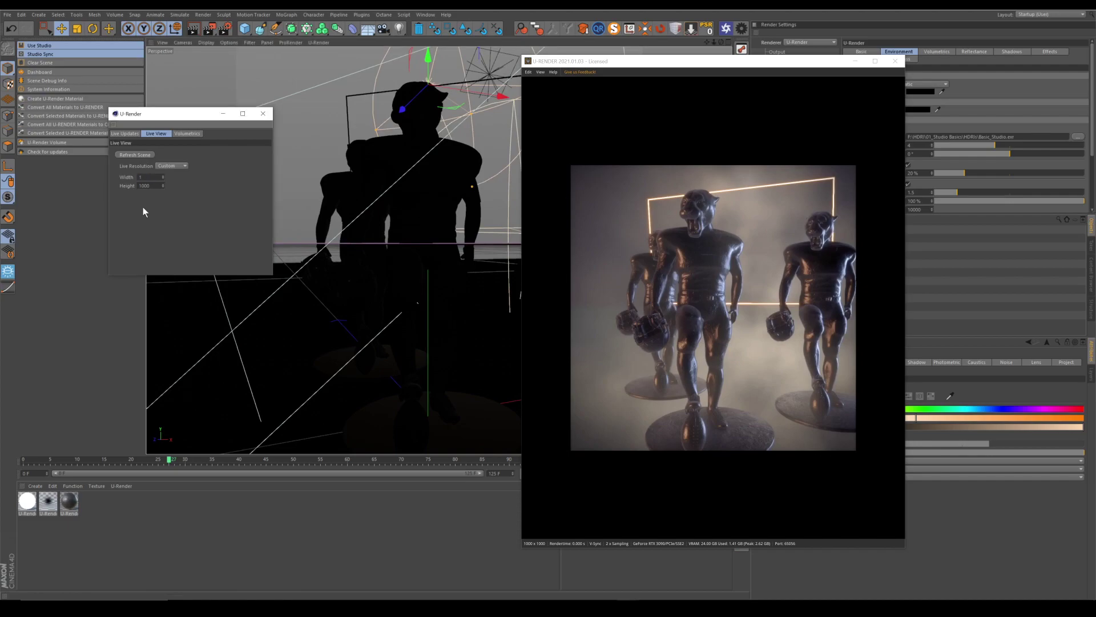
type("15")
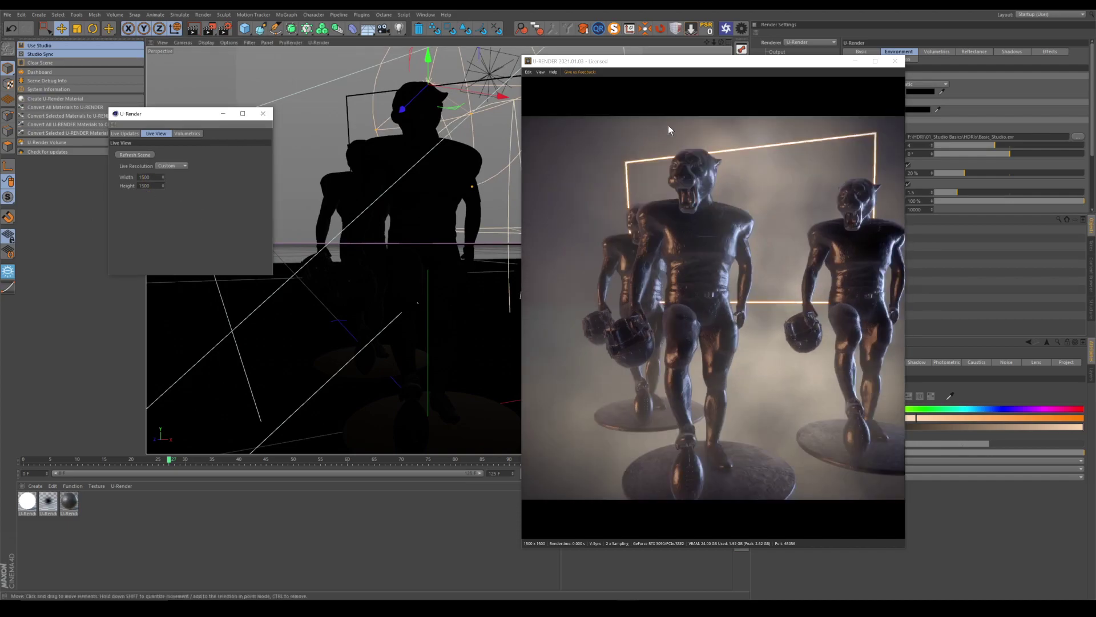
Rotate the environment map slightly in the horizontal direction and move the spot light closer to the centre statue.
left_click_drag(675, 68, 549, 61)
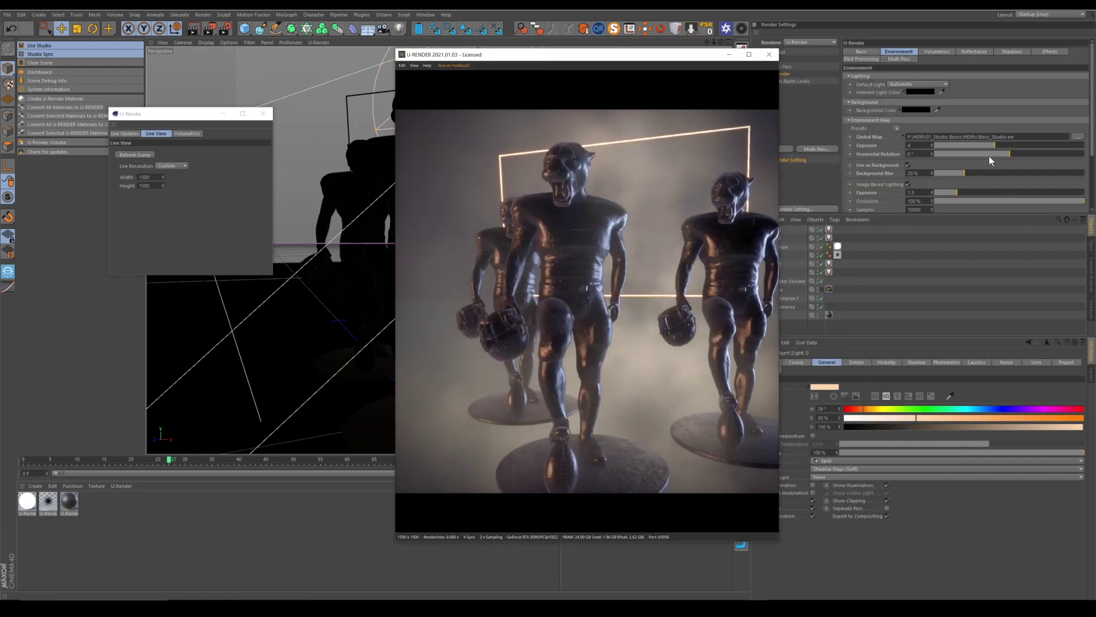
mouse_move(999, 152)
left_mouse_down()
mouse_move(984, 152)
mouse_move(1033, 153)
mouse_move(1011, 153)
left_mouse_up()
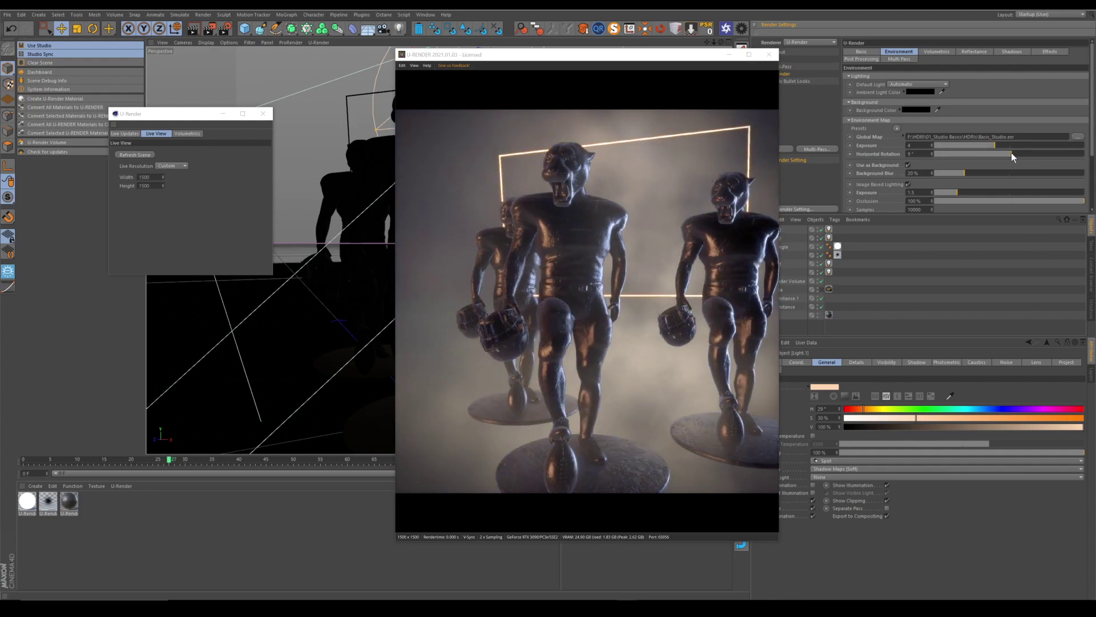
left_click_drag(564, 62, 808, 70)
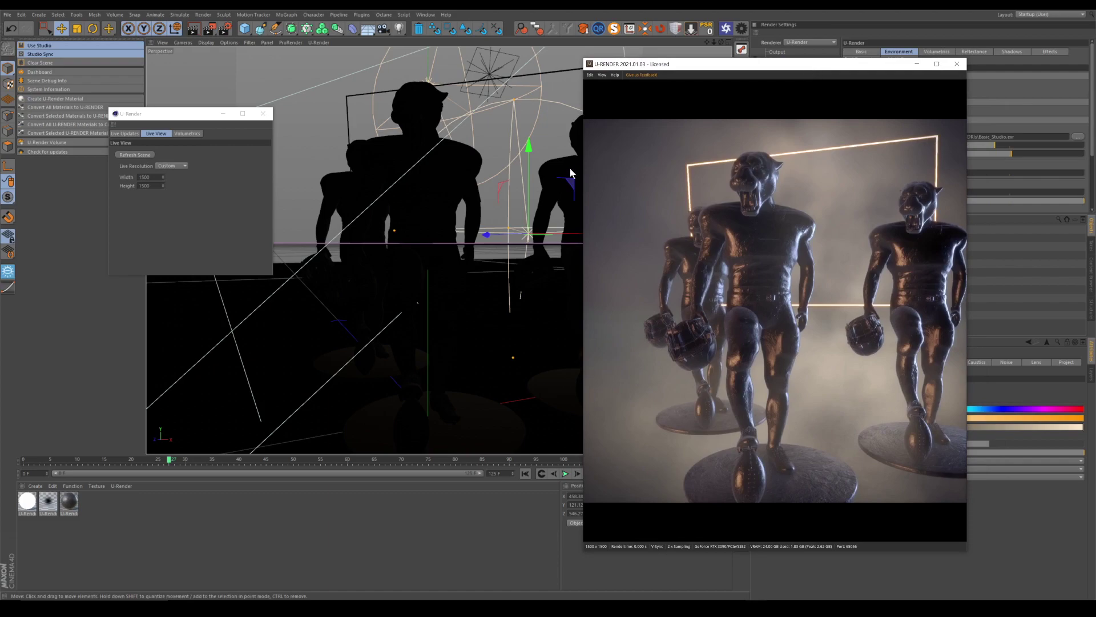
left_click_drag(529, 185, 556, 215)
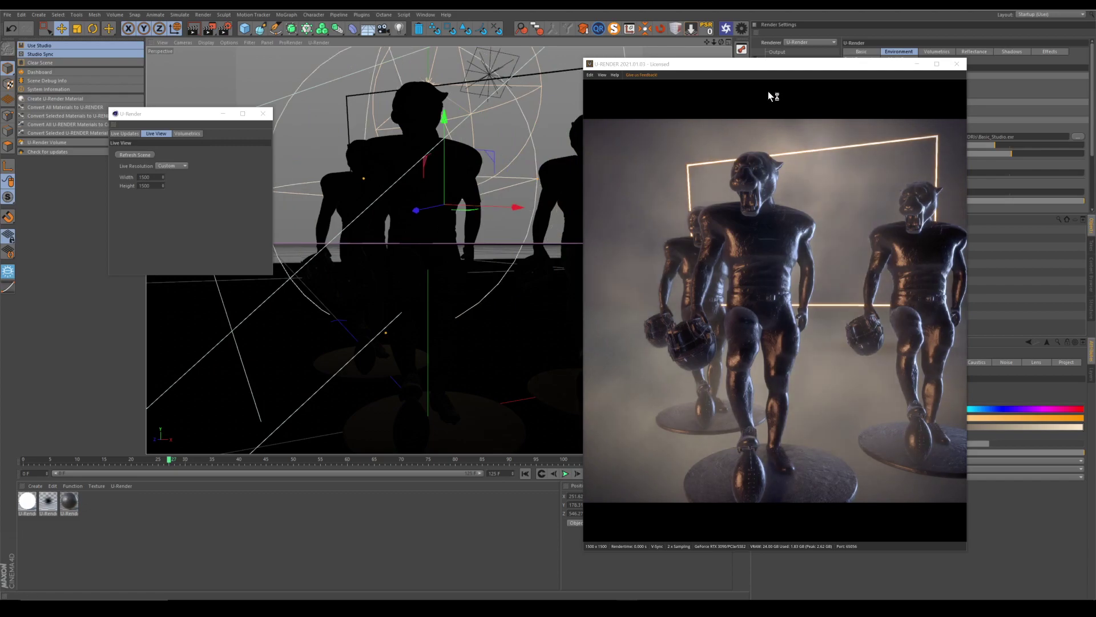
Look through the scene camera again and disable Use as Background for the environment map.
left_click_drag(713, 68, 356, 58)
left_click(821, 289)
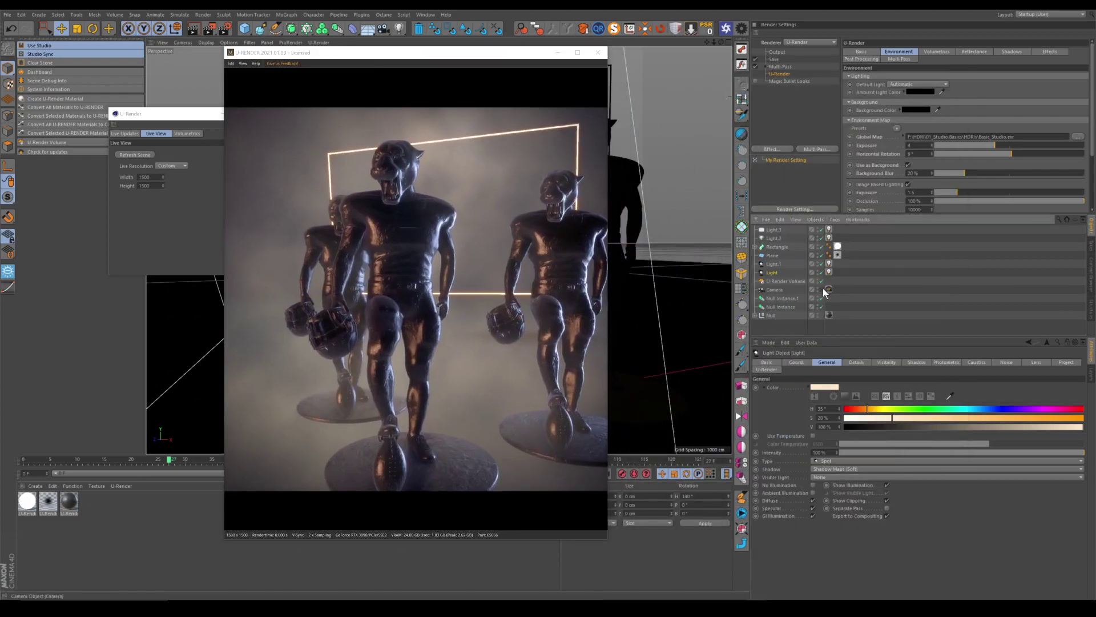
left_click_drag(442, 55, 533, 72)
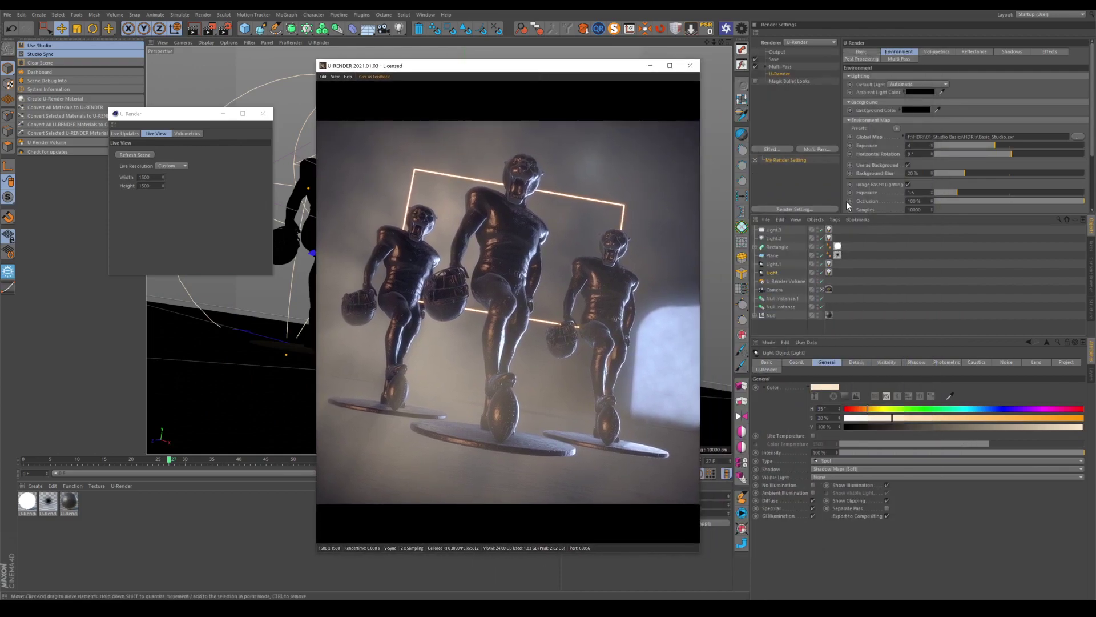
left_click(909, 165)
Nudge the selected spot light along its X axis and lower it along its Y axis beside the centre statue.
left_click_drag(569, 68, 816, 53)
mouse_move(498, 280)
left_mouse_down()
mouse_move(544, 288)
mouse_move(505, 281)
left_mouse_up()
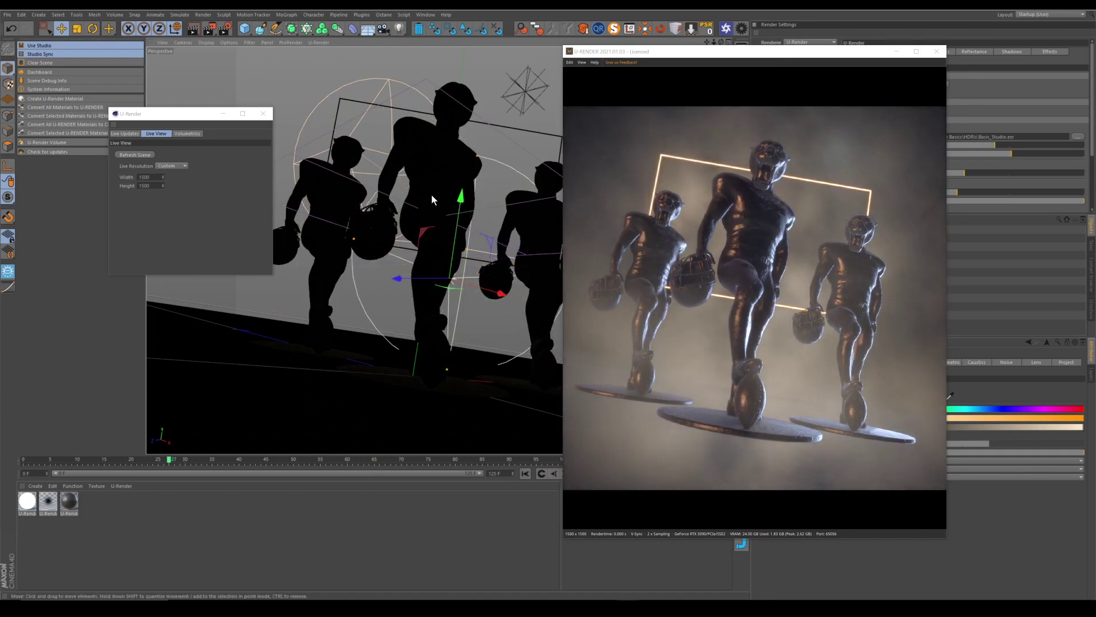
left_click_drag(460, 217, 469, 246)
left_click_drag(703, 55, 509, 50)
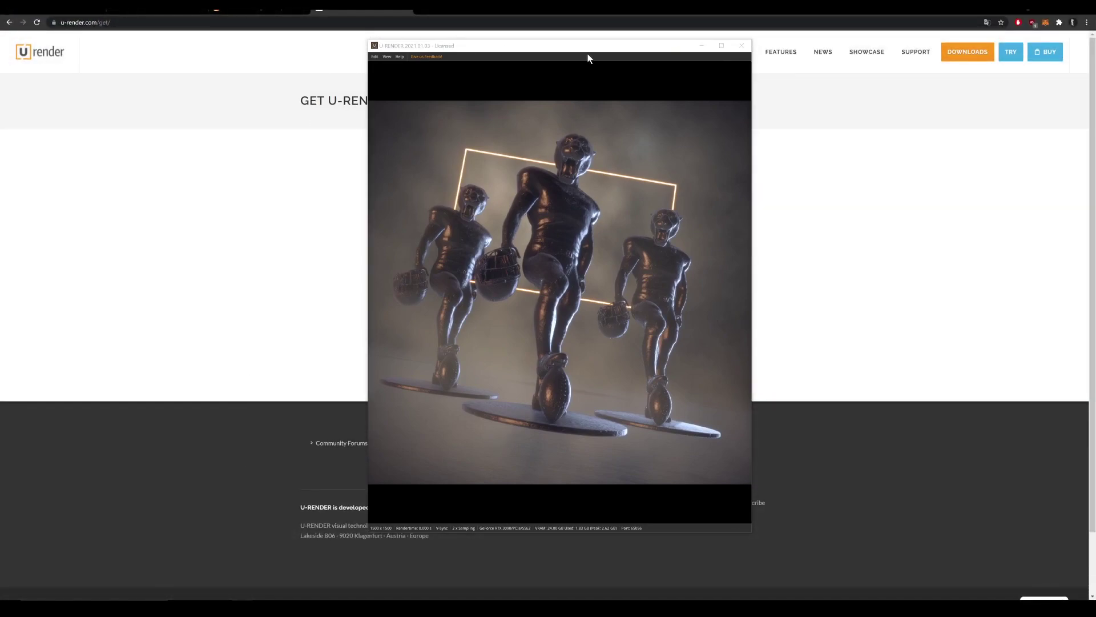
Minimize the U-Render window, switch to U-Render's YouTube channel in the browser and look through its uploaded videos.
left_click(702, 46)
left_click(145, 8)
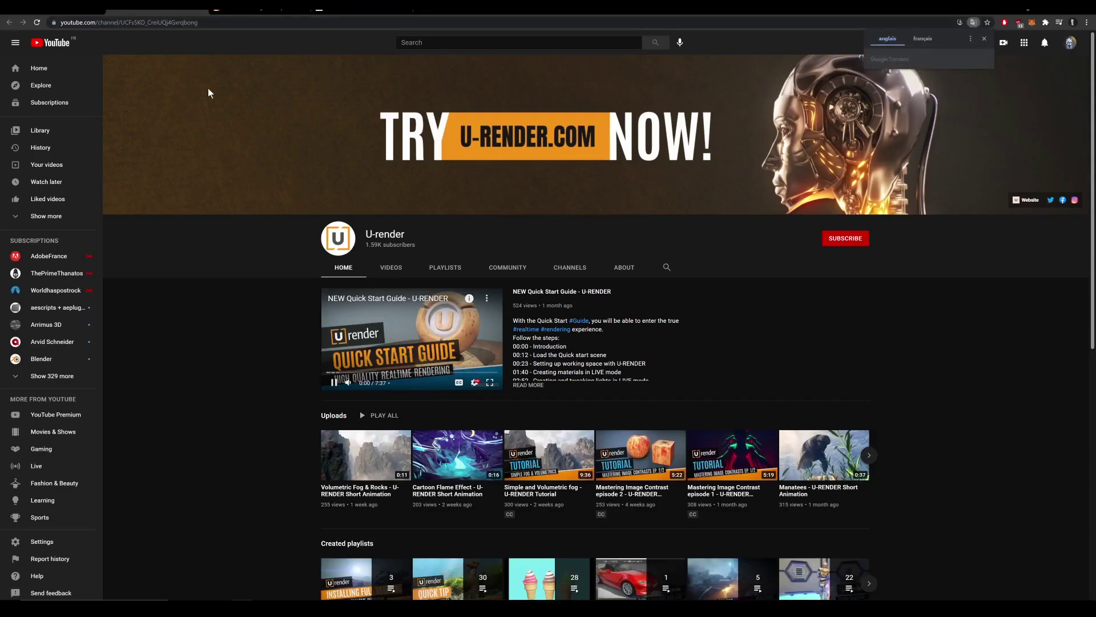
left_click(386, 268)
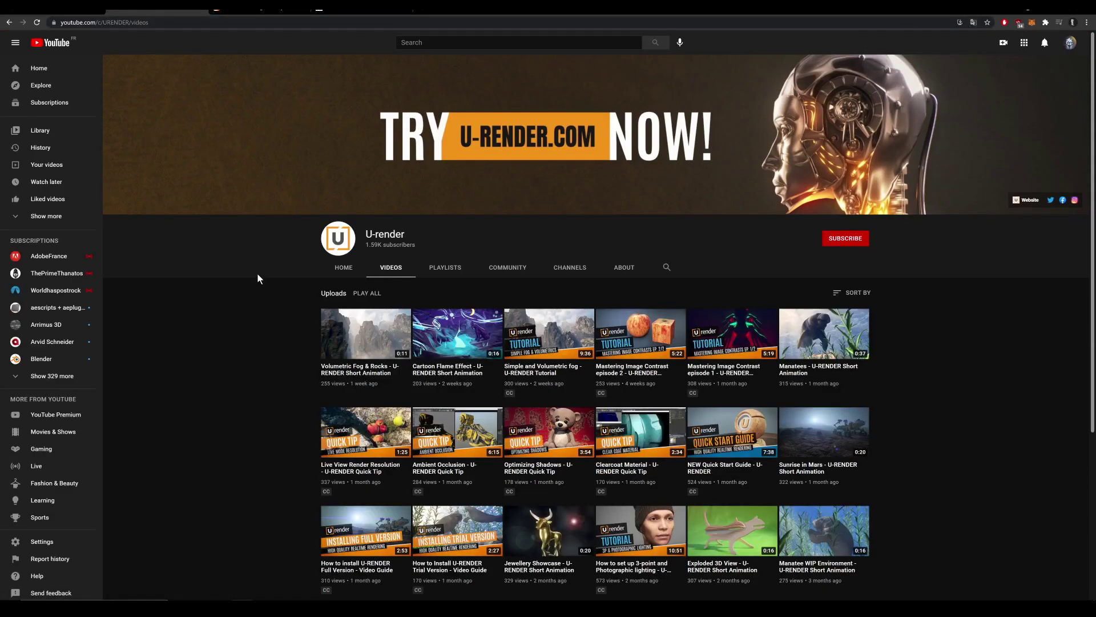
scroll(261, 282, "down", 1)
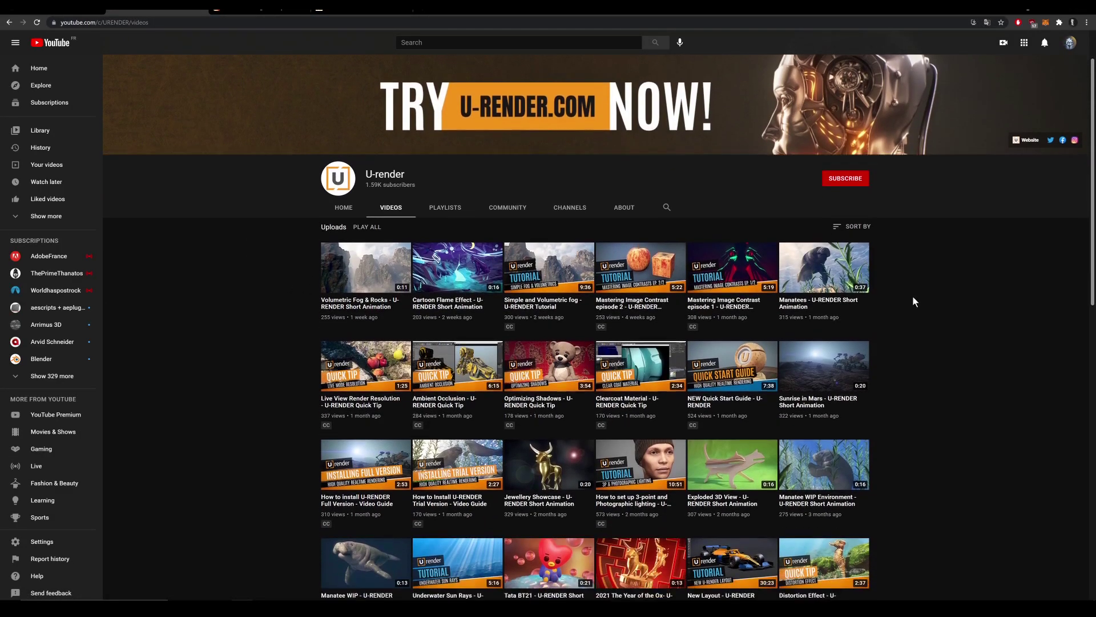
scroll(913, 302, "down", 1)
scroll(243, 251, "down", 4)
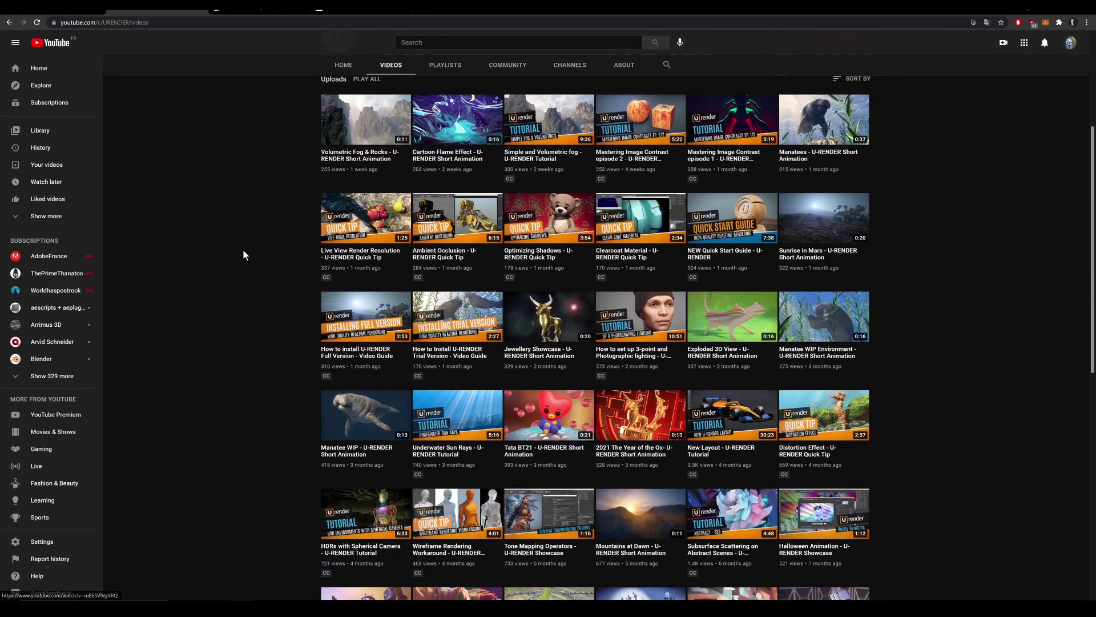
scroll(244, 251, "down", 2)
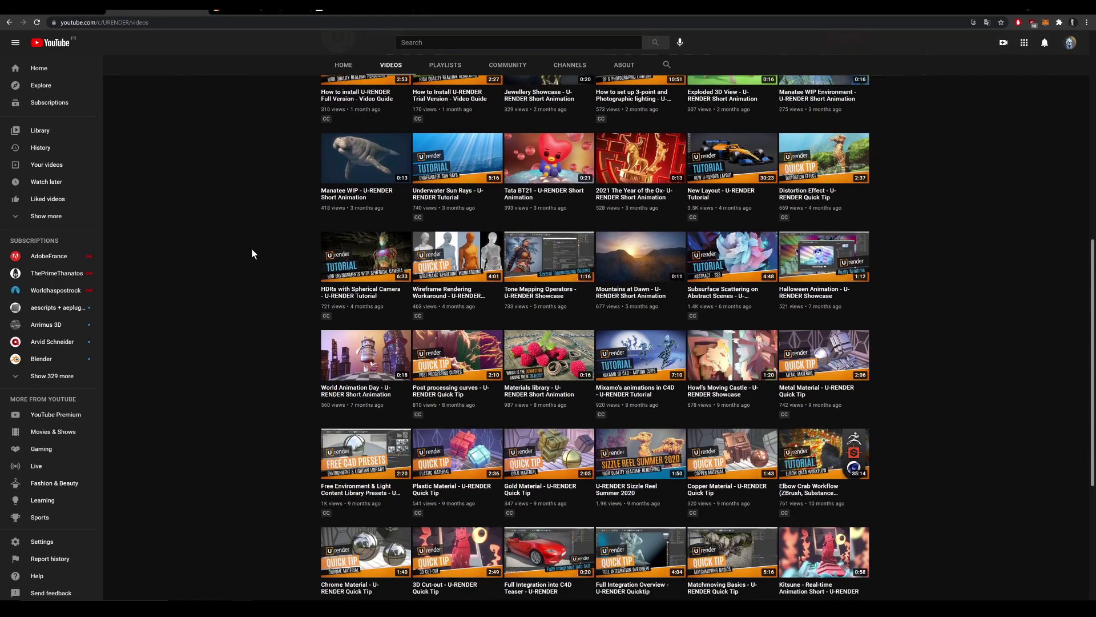
scroll(891, 303, "down", 7)
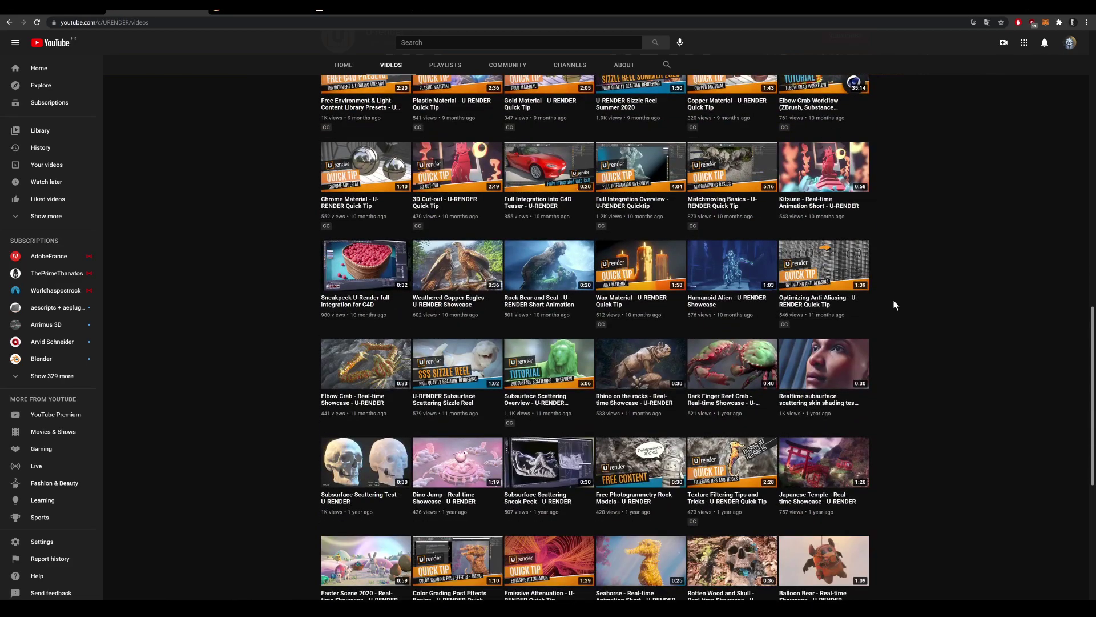
scroll(481, 279, "down", 1)
Play the Weathered Copper Eagles showcase and view the Rock Bear and Seal short animation.
left_click(481, 280)
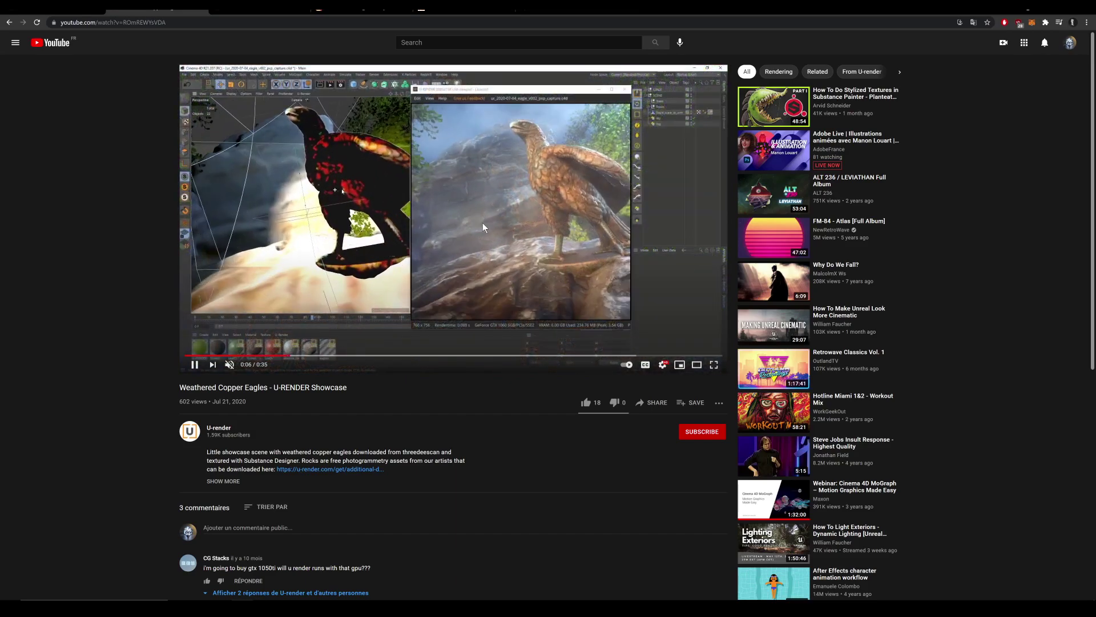
left_click(245, 12)
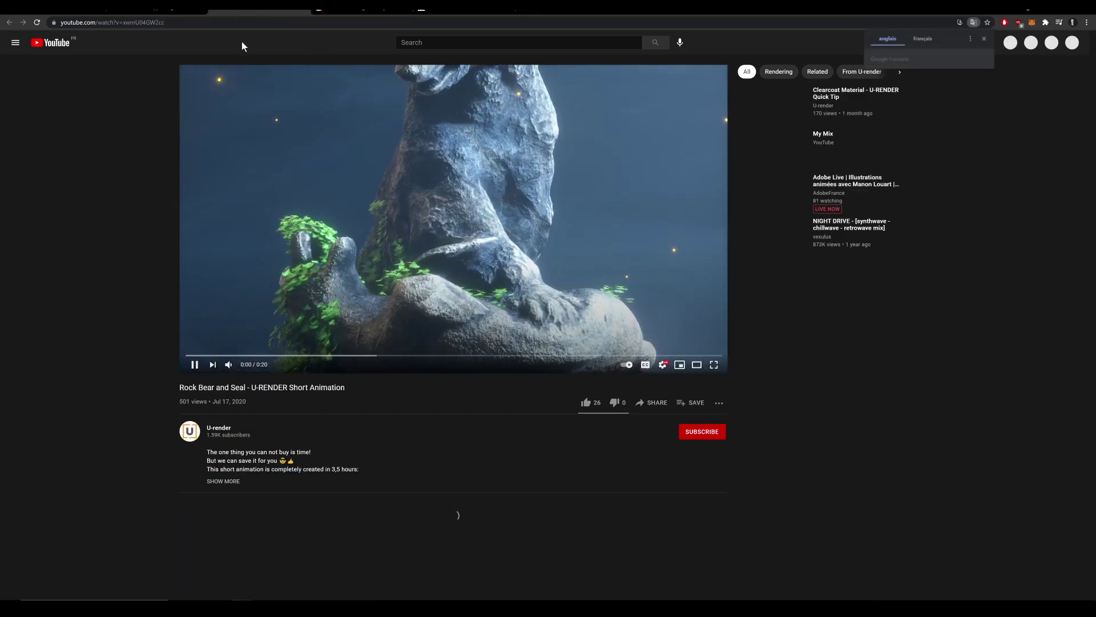
Switch to U-Render's Instagram page, look over the feed and read the caption of the newest post.
key("ctrl+Tab")
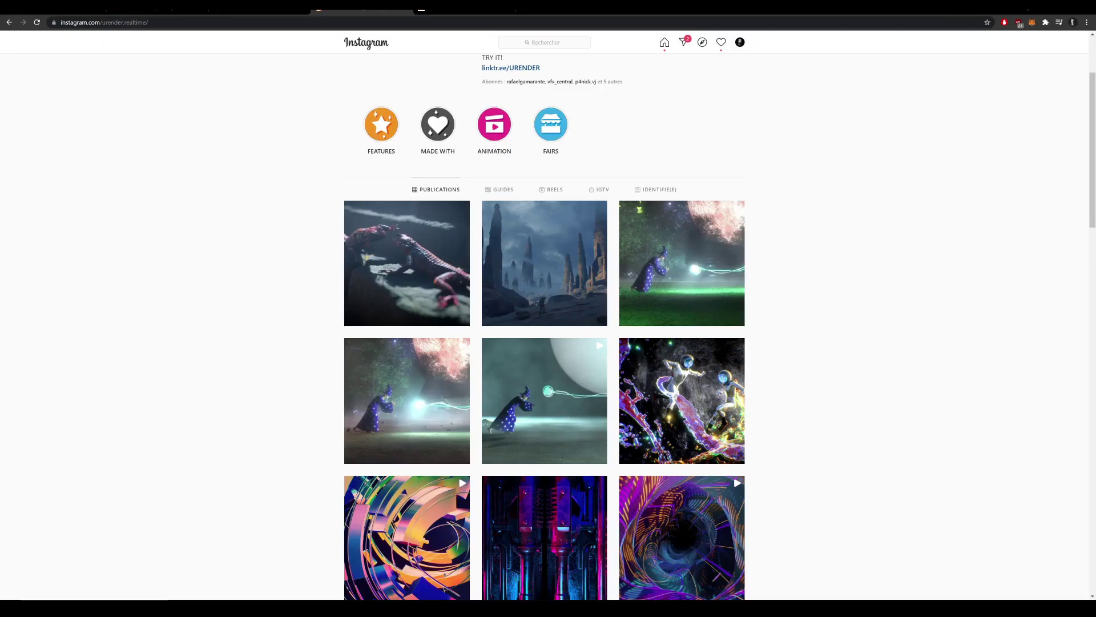
scroll(255, 182, "down", 11)
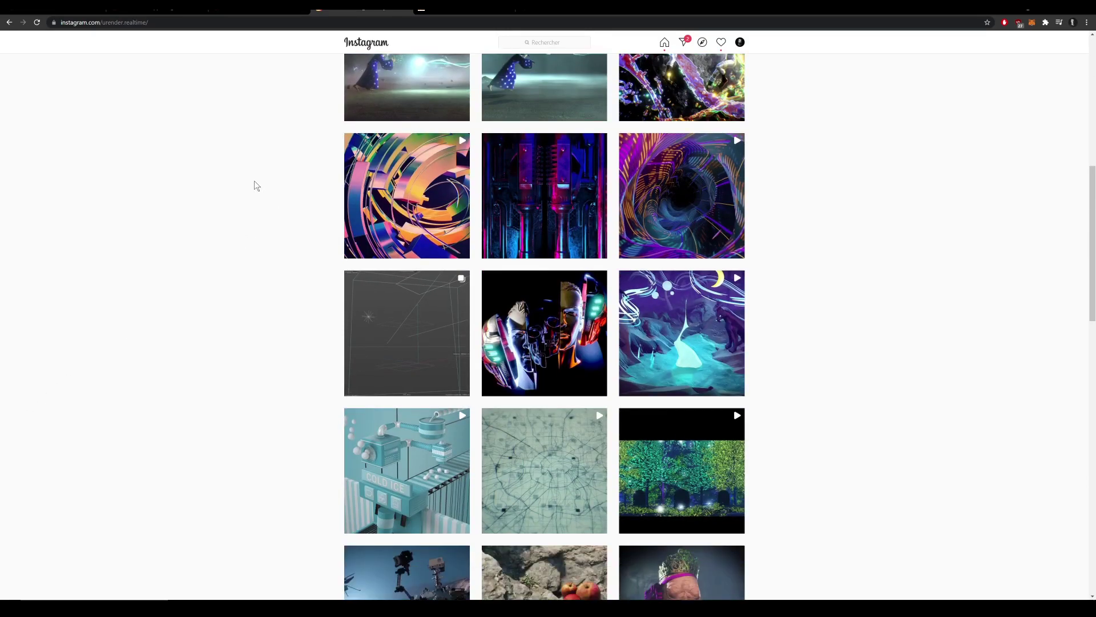
scroll(251, 190, "up", 13)
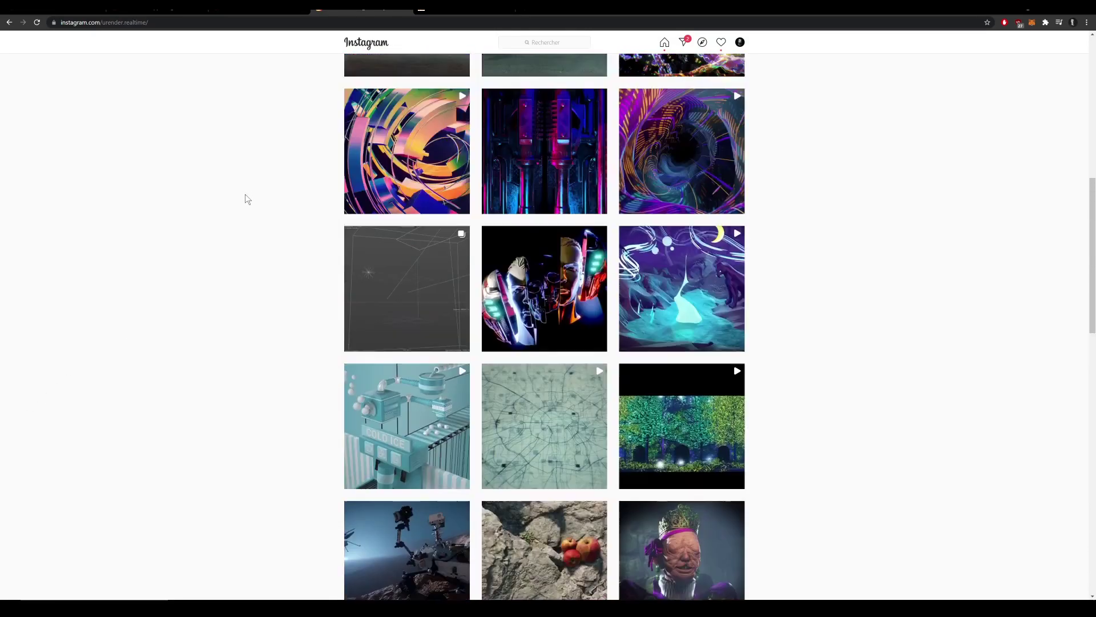
left_click(375, 295)
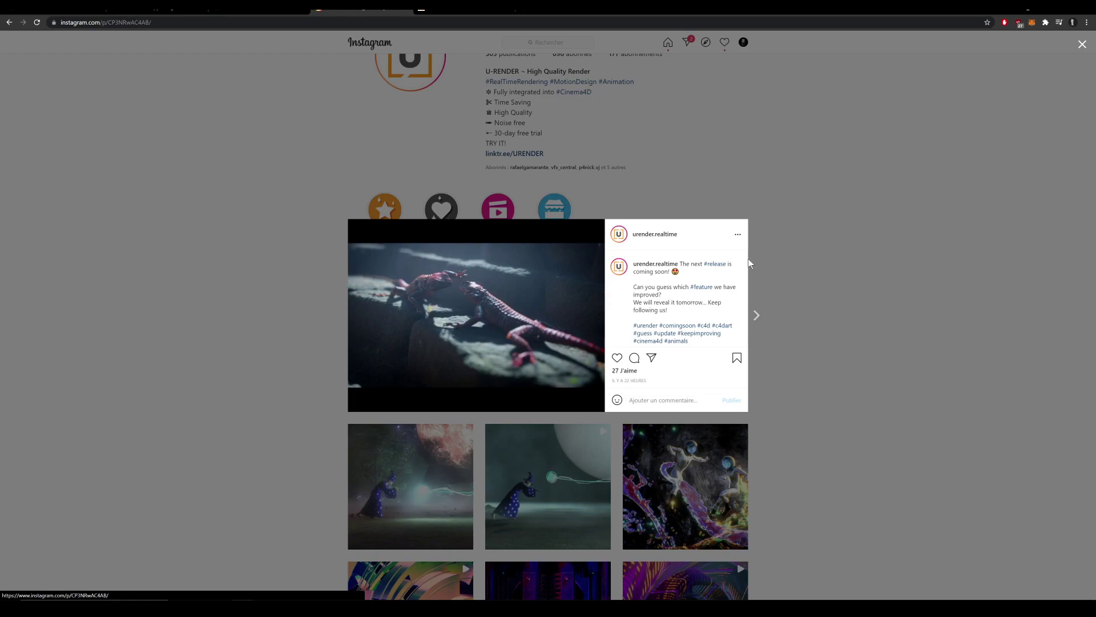
left_click_drag(683, 263, 733, 278)
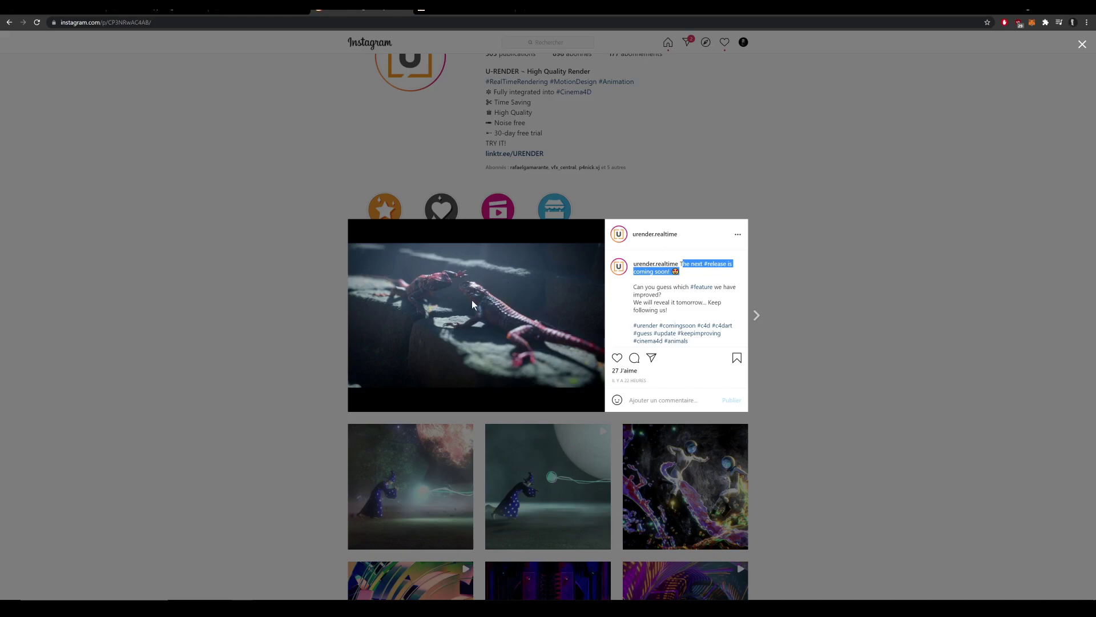
Close the open Instagram post and browse the older renders in the U-Render feed.
left_click(239, 274)
scroll(850, 260, "down", 6)
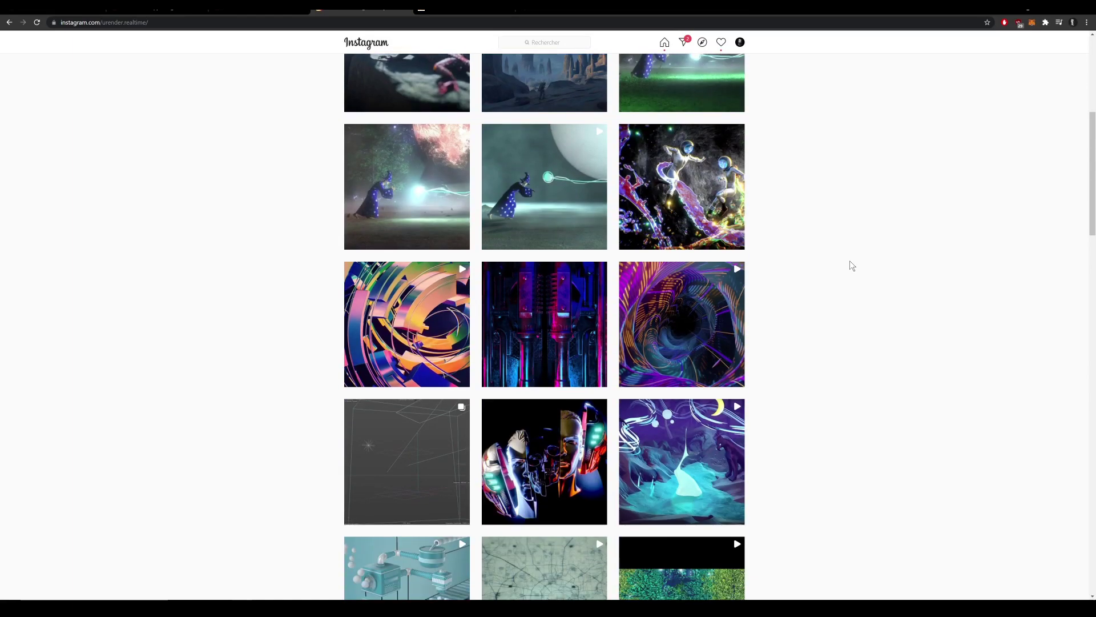
scroll(851, 265, "down", 2)
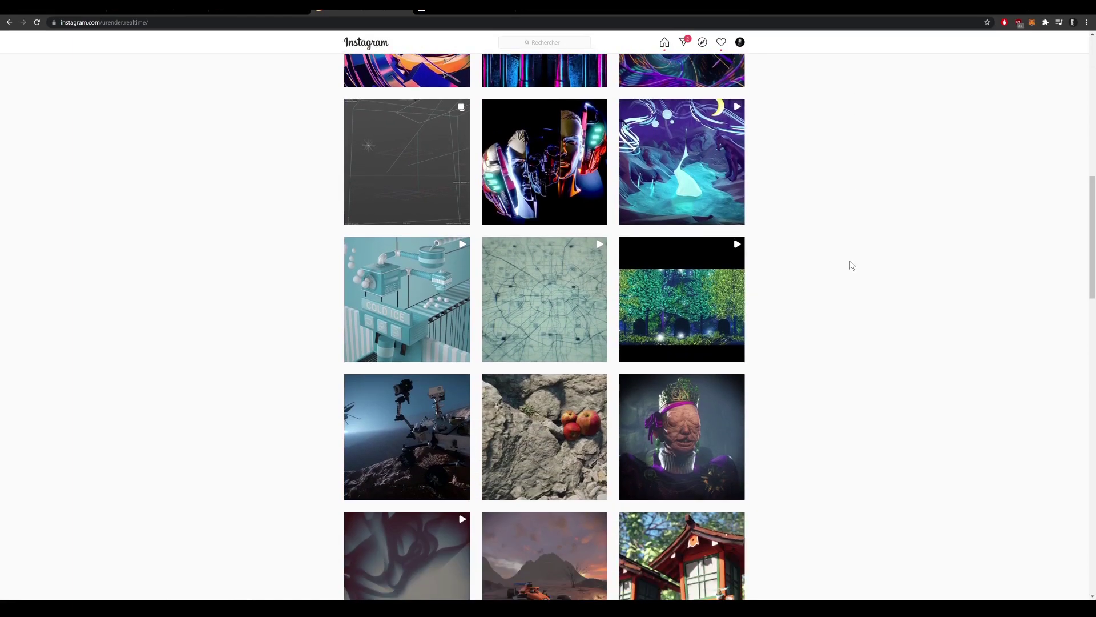
scroll(851, 265, "down", 3)
scroll(851, 265, "down", 3)
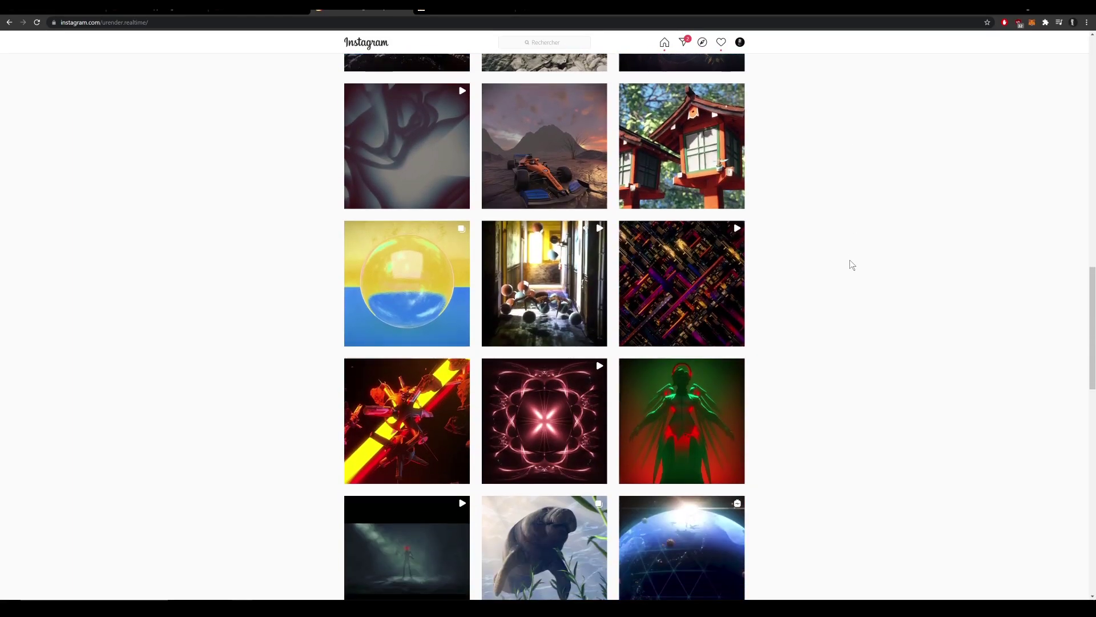
scroll(851, 265, "down", 11)
scroll(850, 260, "down", 12)
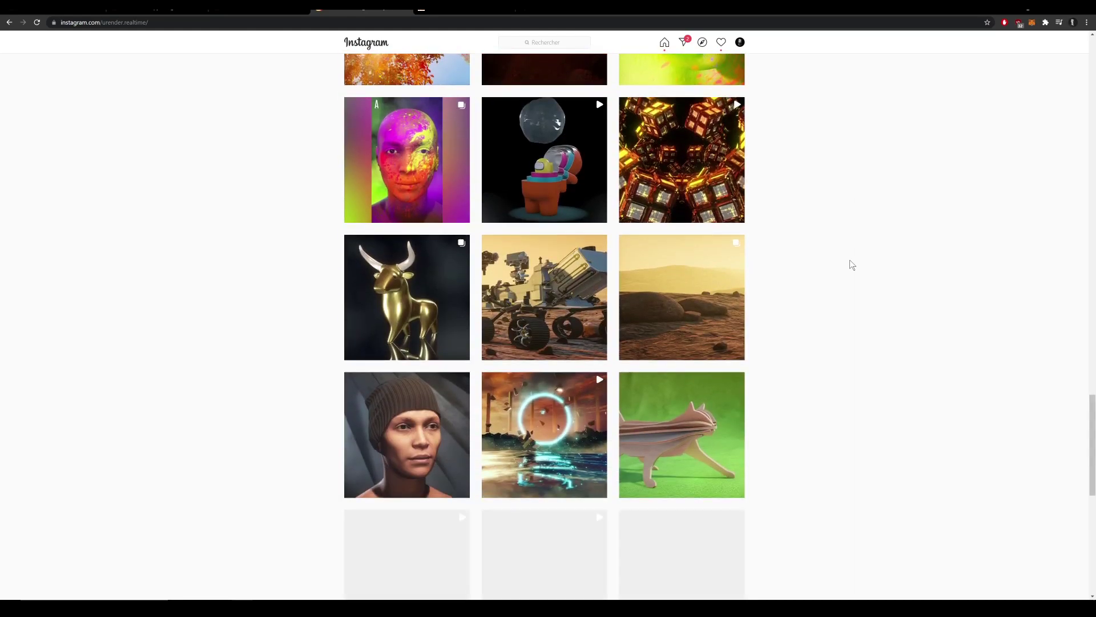
scroll(851, 262, "down", 8)
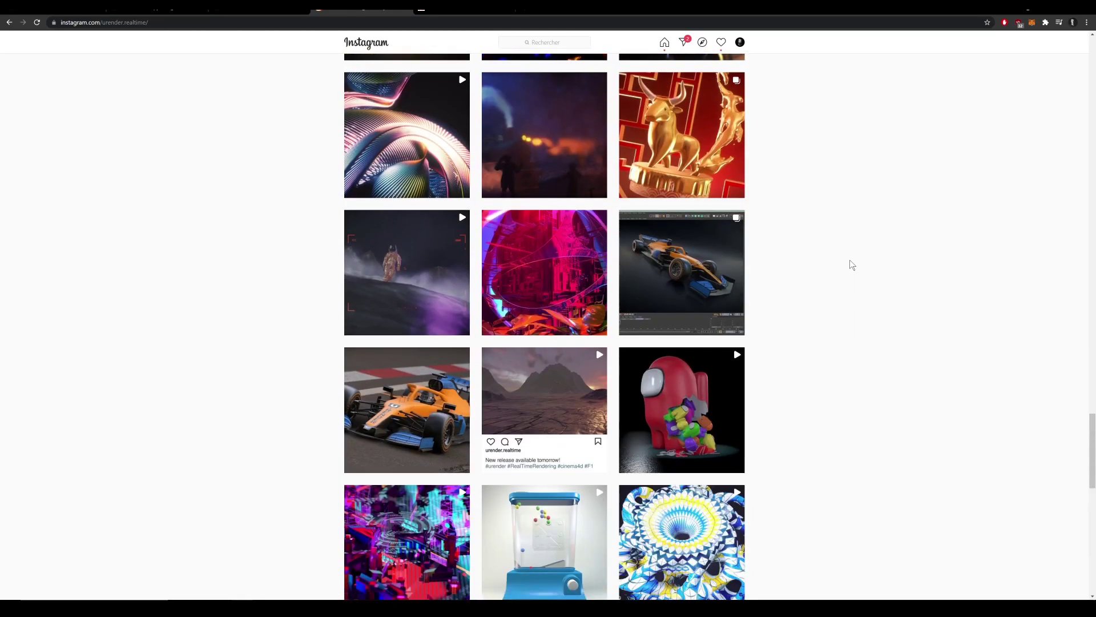
scroll(850, 261, "down", 5)
scroll(850, 263, "up", 4)
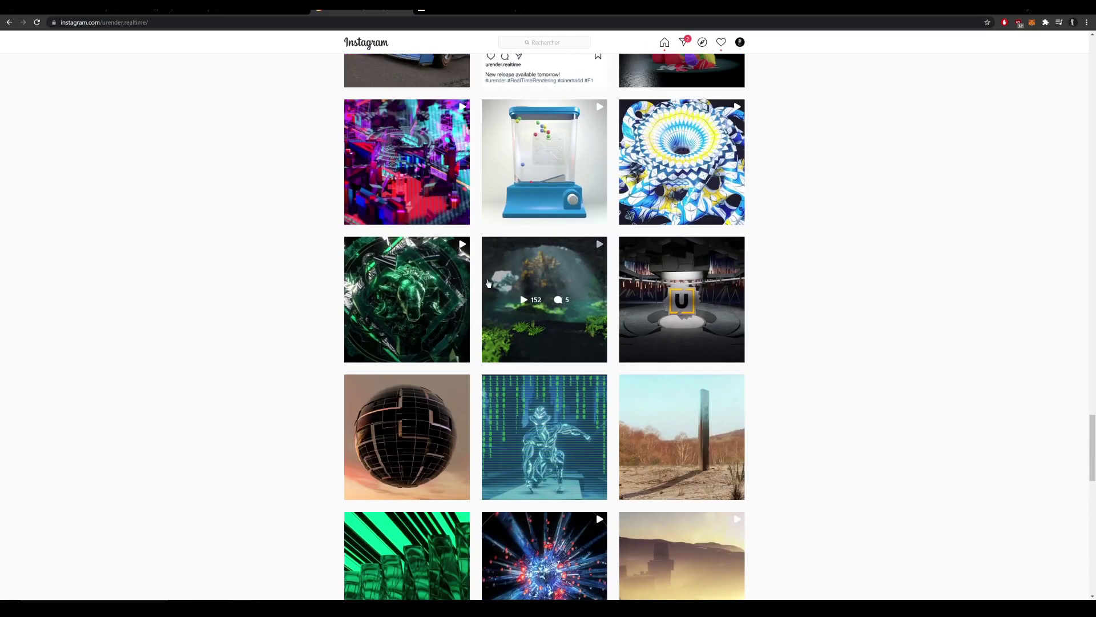
left_click(440, 284)
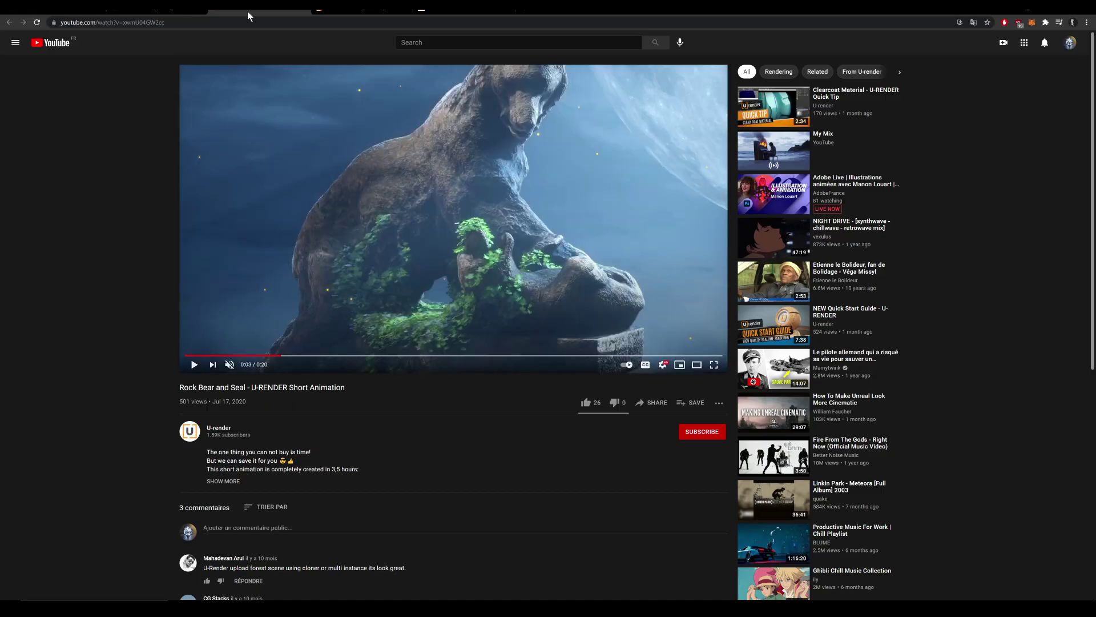
Return to the YouTube search results, open the U-render channel and browse its videos down to the older showcases.
left_click(248, 10)
left_click(83, 9)
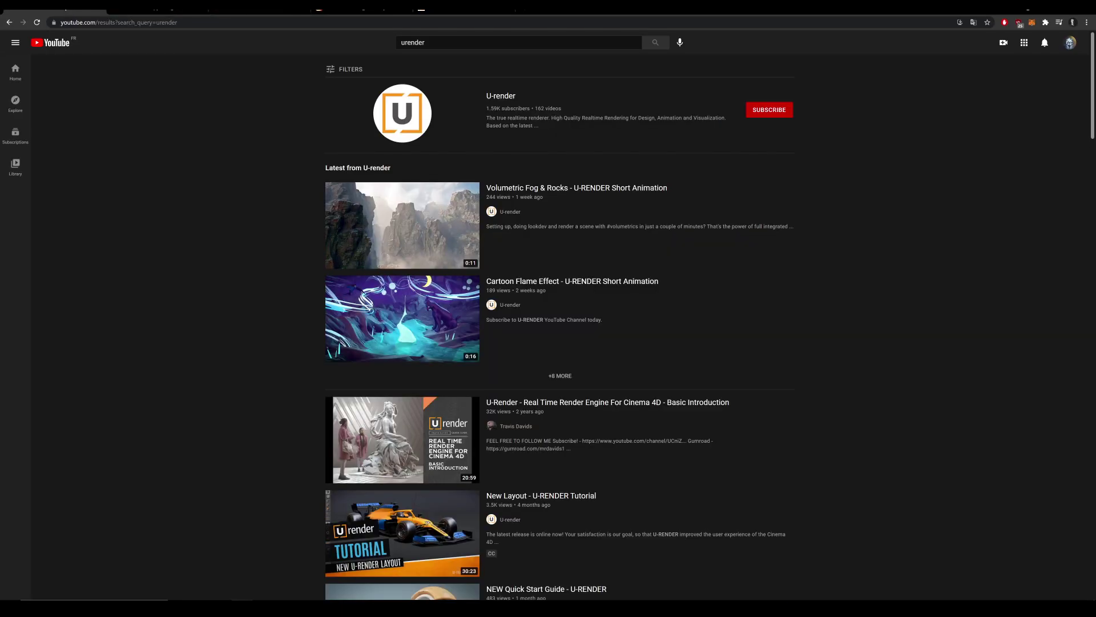
left_click(501, 96)
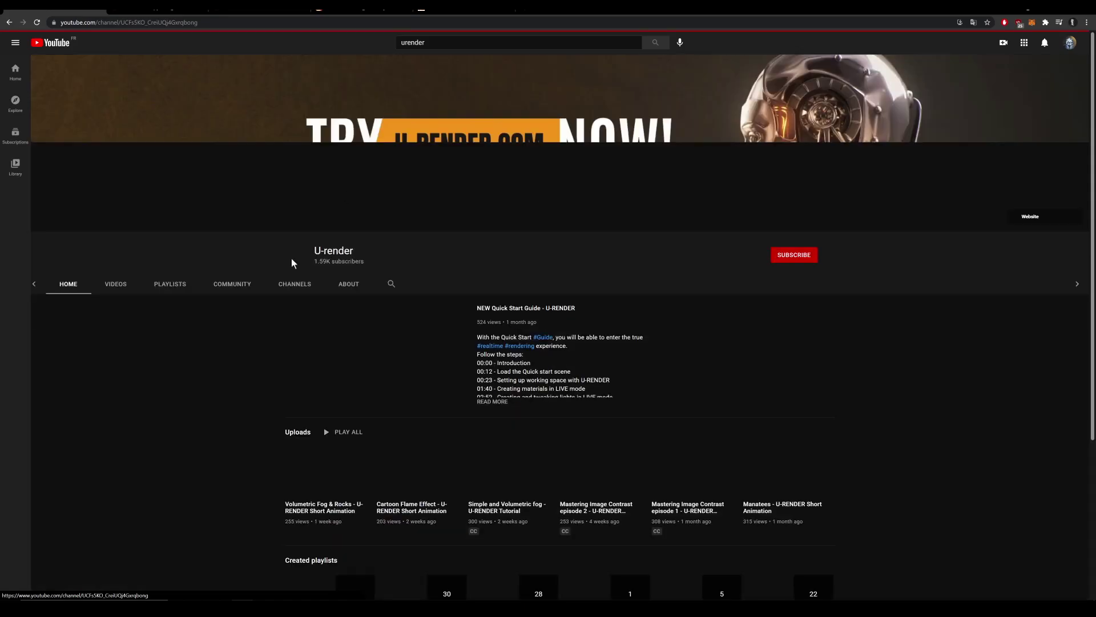
left_click(362, 284)
scroll(212, 373, "down", 15)
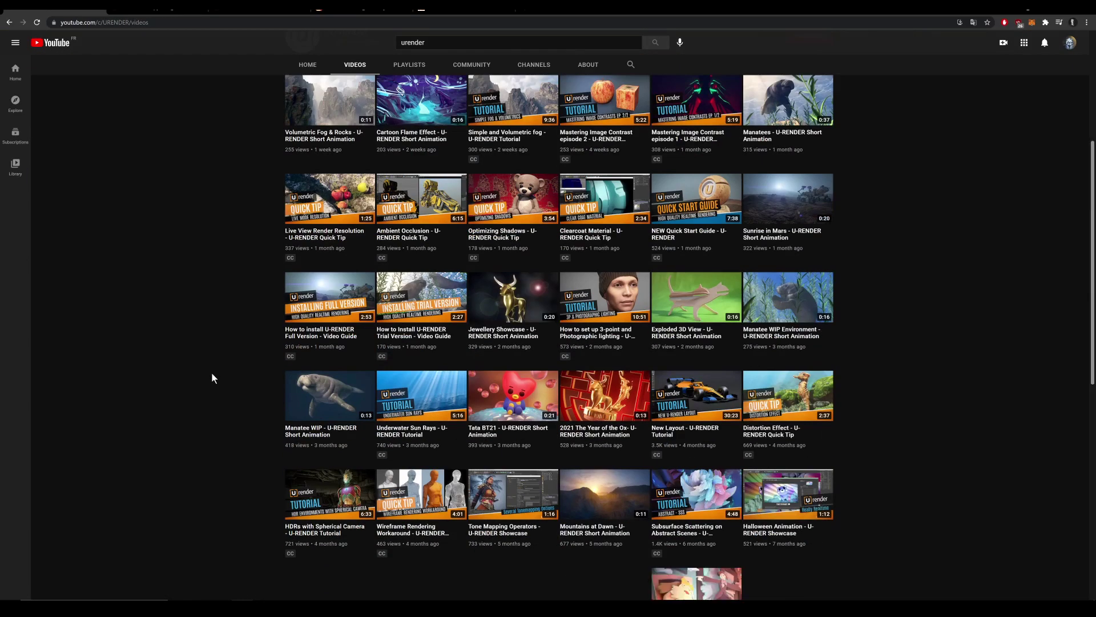
scroll(207, 369, "down", 5)
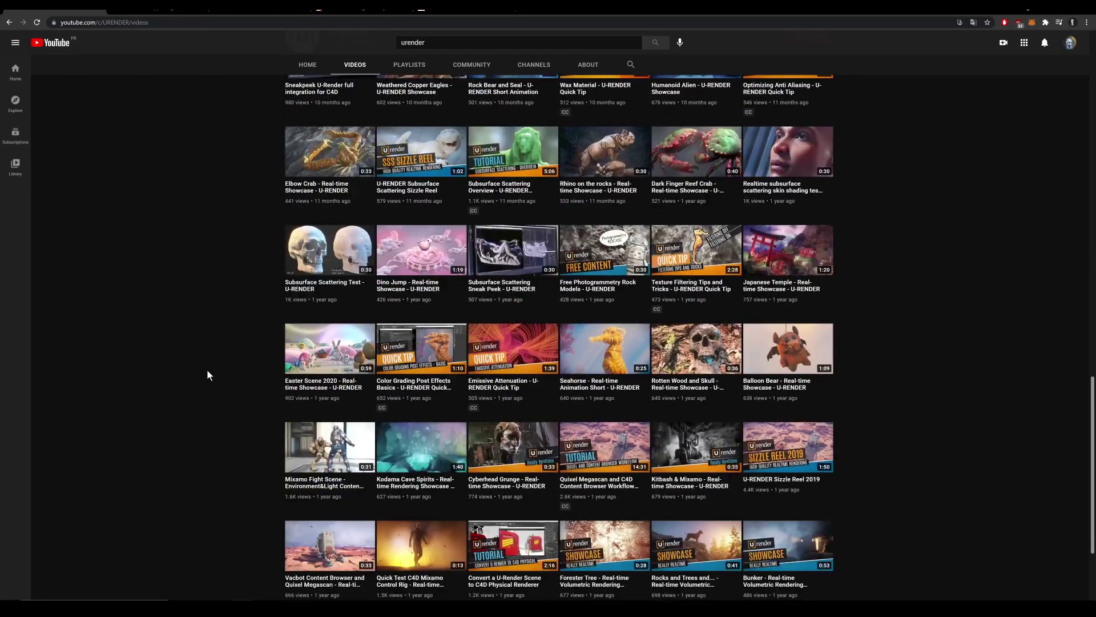
scroll(206, 369, "down", 4)
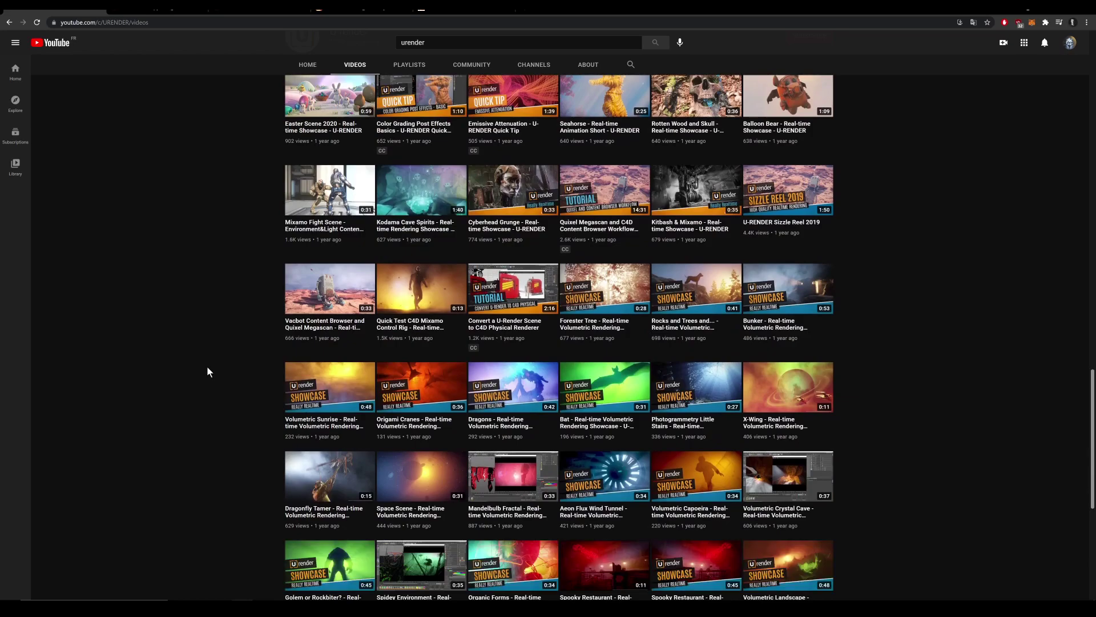
scroll(207, 372, "down", 4)
Play the Spidey Environment real-time volumetric rendering showcase with the sound muted.
left_click(421, 366)
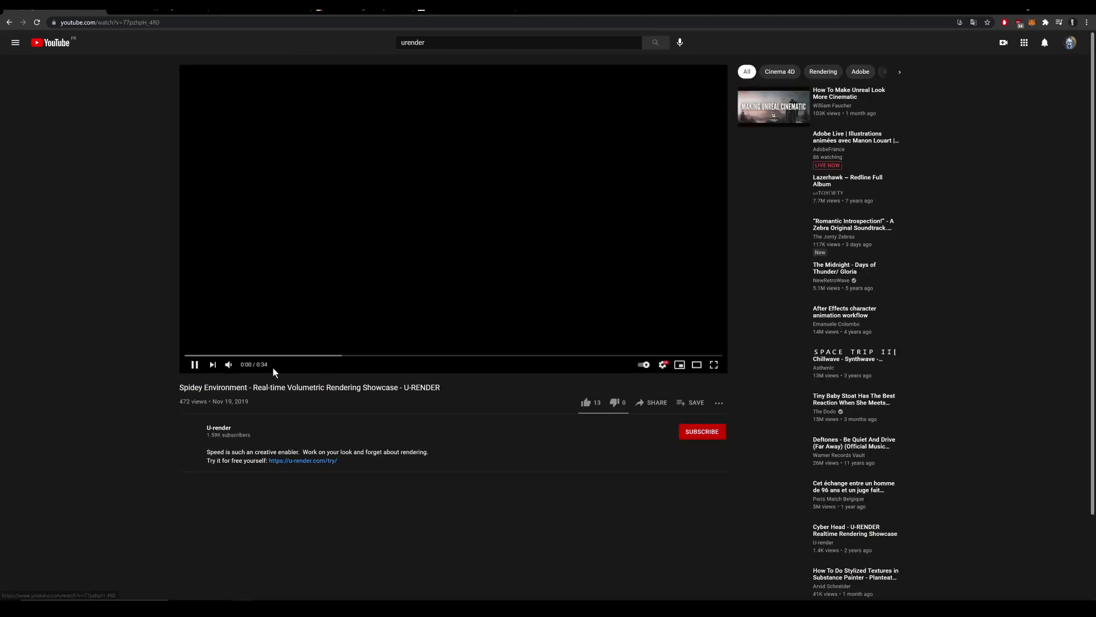
left_click(229, 365)
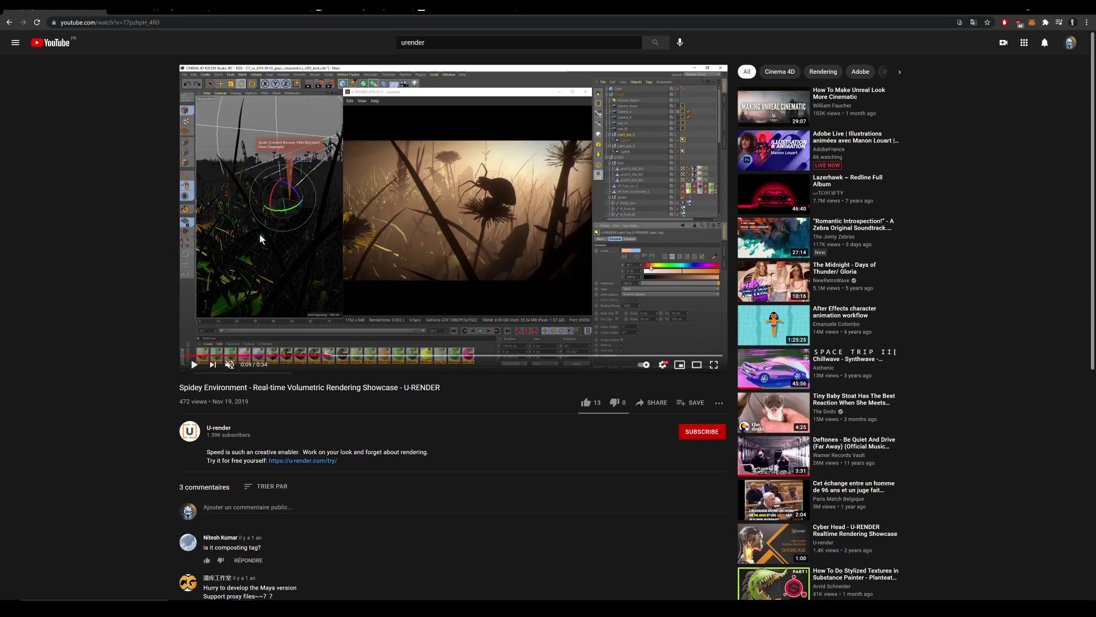
left_click(375, 12)
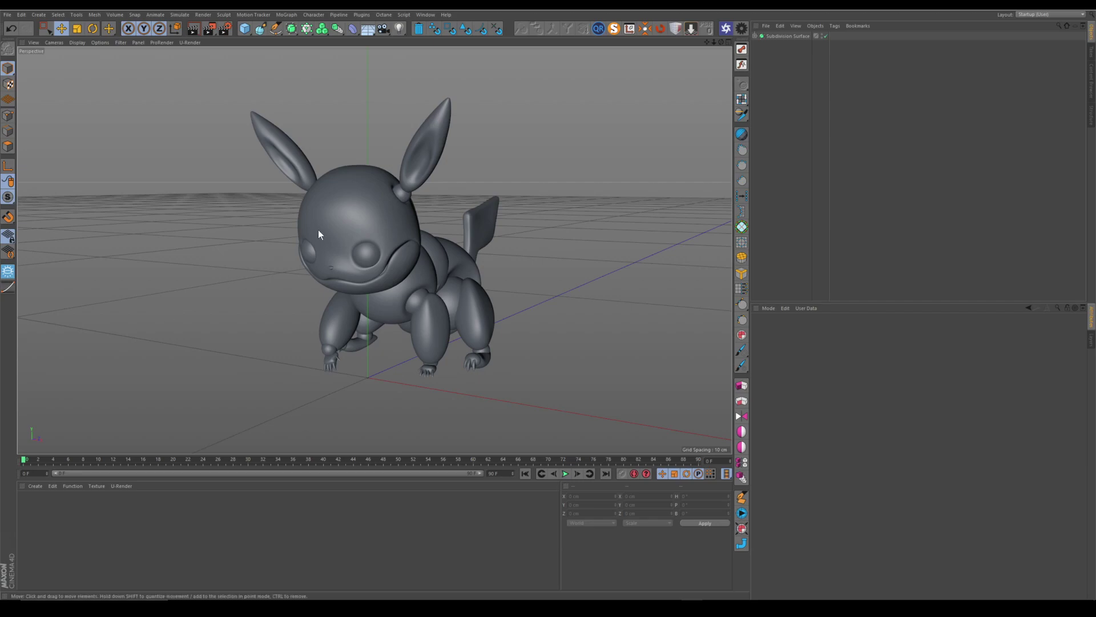
mouse_move(405, 277)
left_mouse_down("alt")
mouse_move(392, 279)
mouse_move(406, 273)
left_mouse_up("alt")
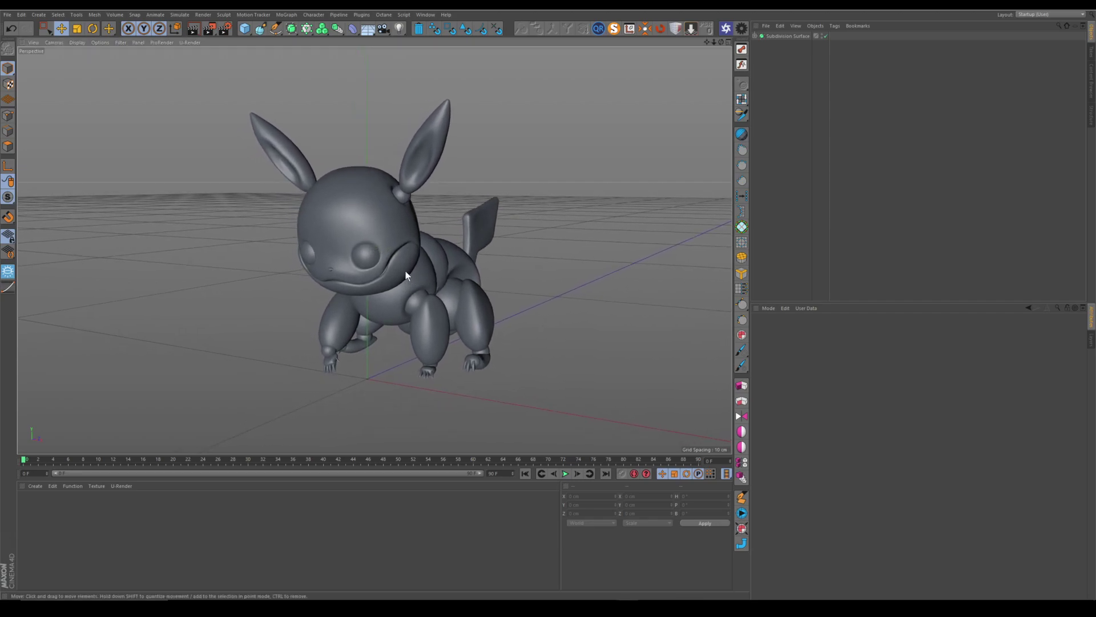
left_click(187, 44)
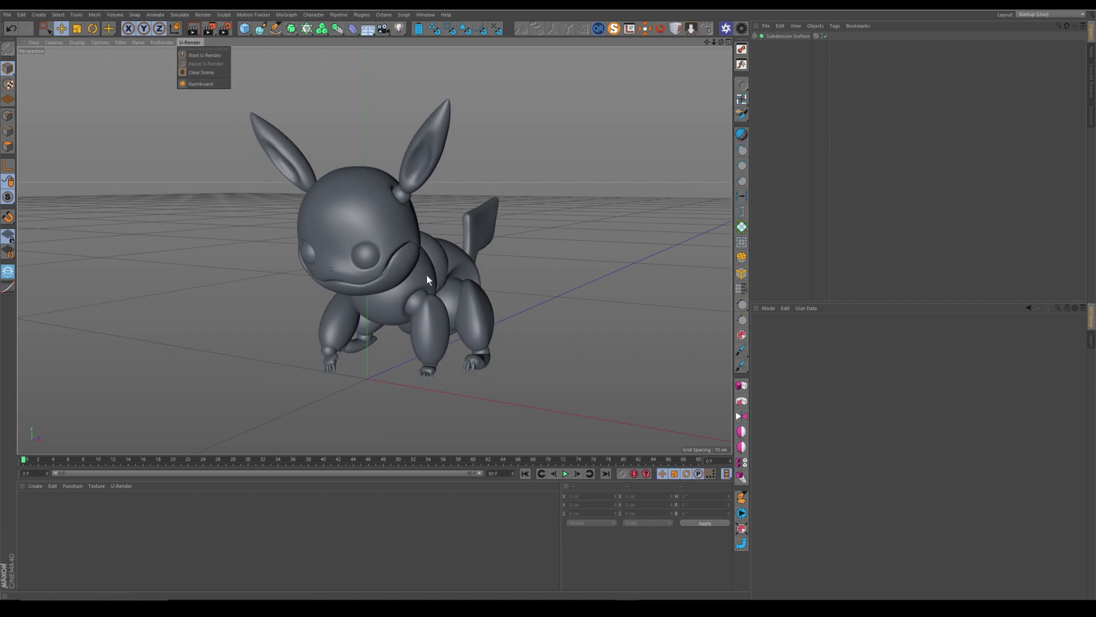
left_click(647, 319)
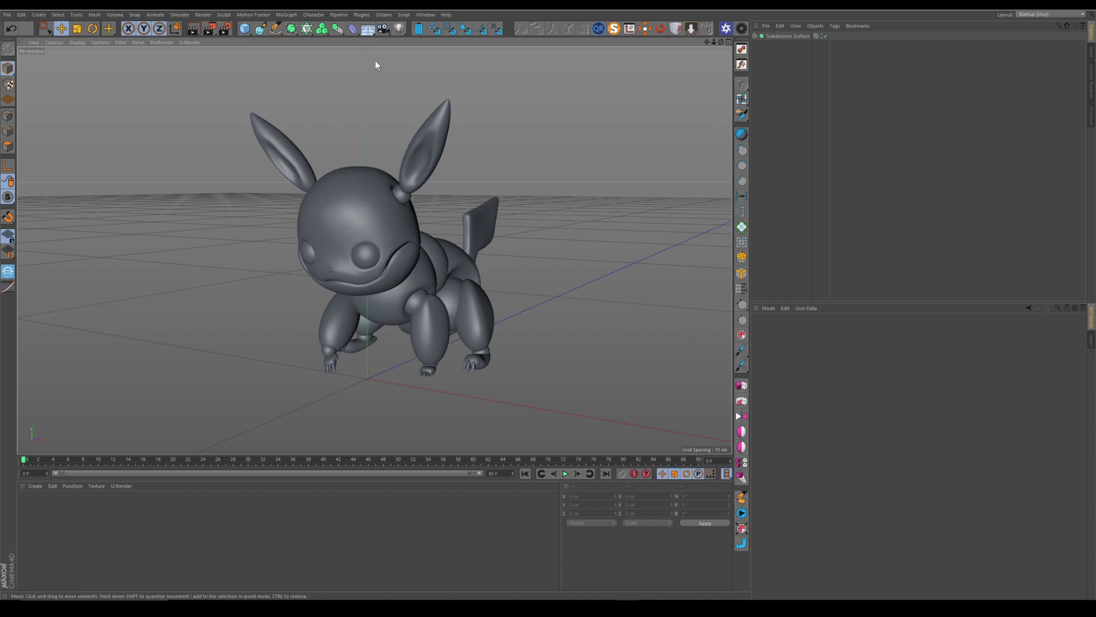
Detach the U-Render plugin commands as a palette, dock it beside the viewport and turn on Use Studio.
left_click(361, 14)
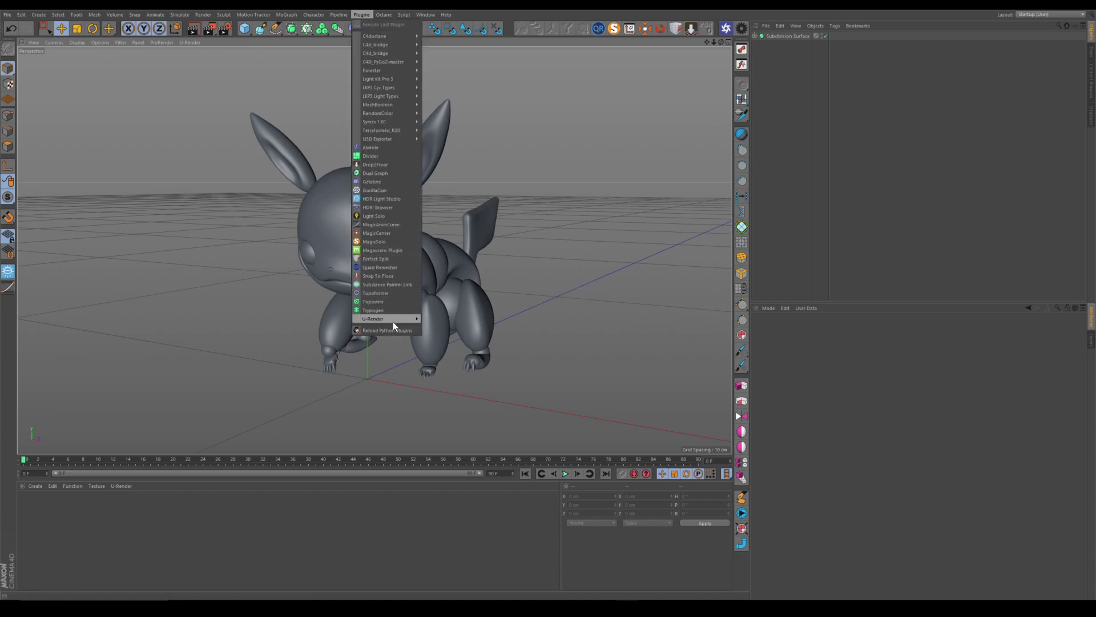
mouse_move(409, 318)
left_click(467, 315)
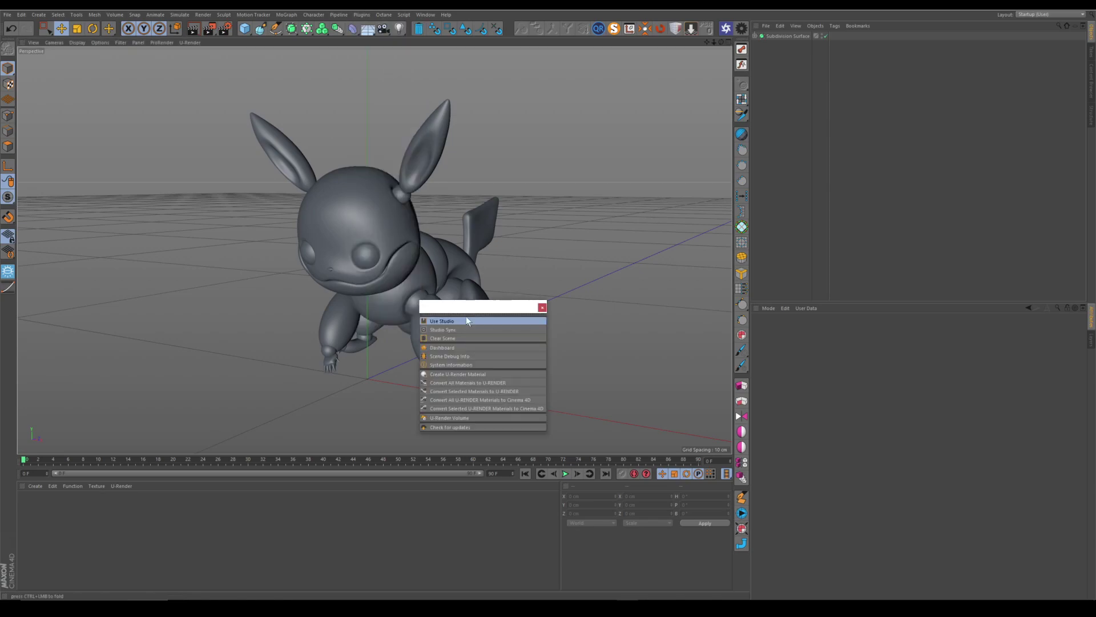
left_click_drag(439, 316, 41, 146)
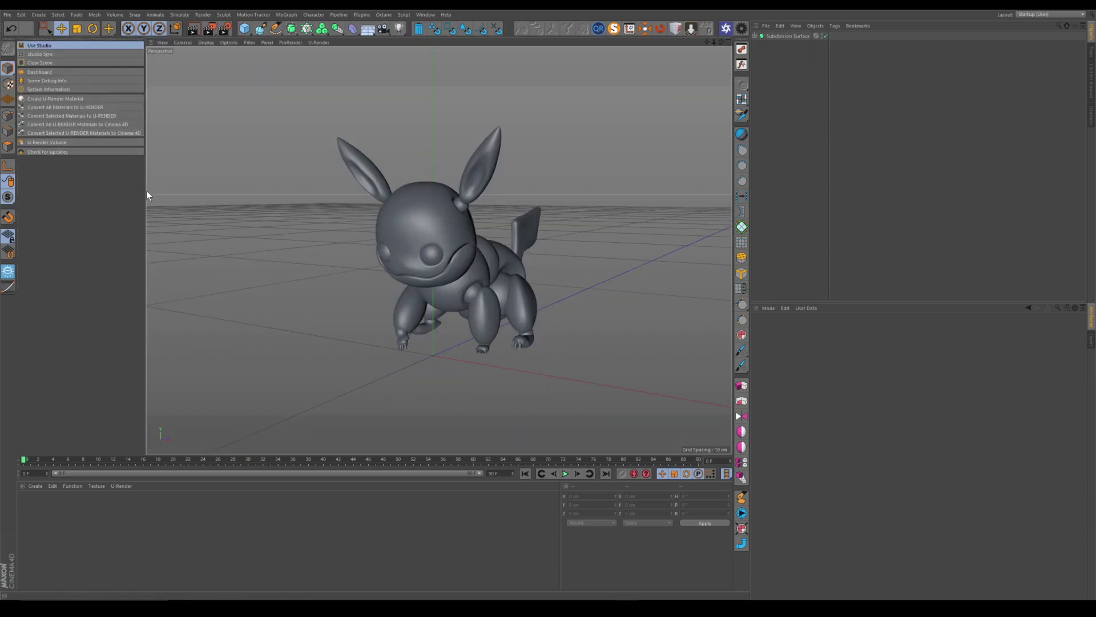
left_click(35, 45)
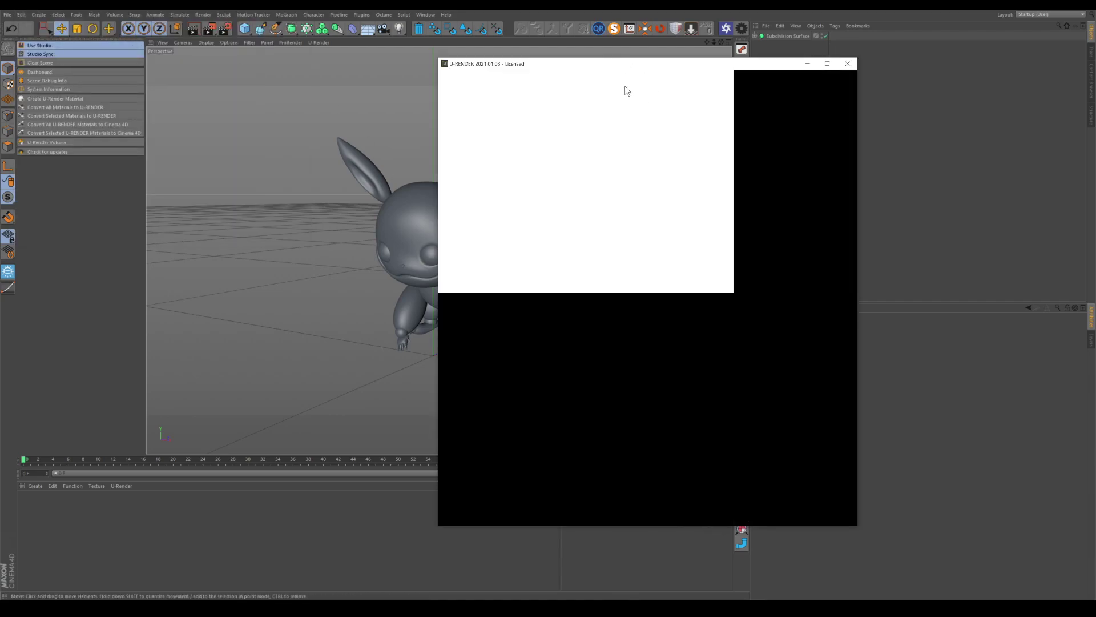
Move the live render window aside, open the U-Render dashboard and bring up its Live View settings.
left_click_drag(636, 69, 785, 60)
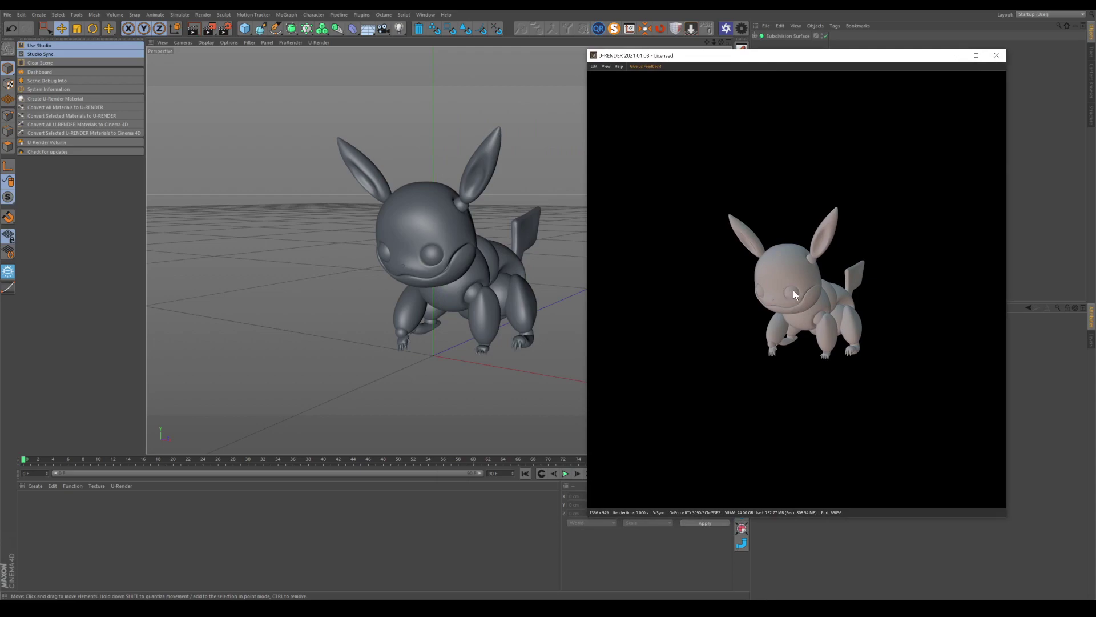
left_click(33, 54)
left_click(43, 73)
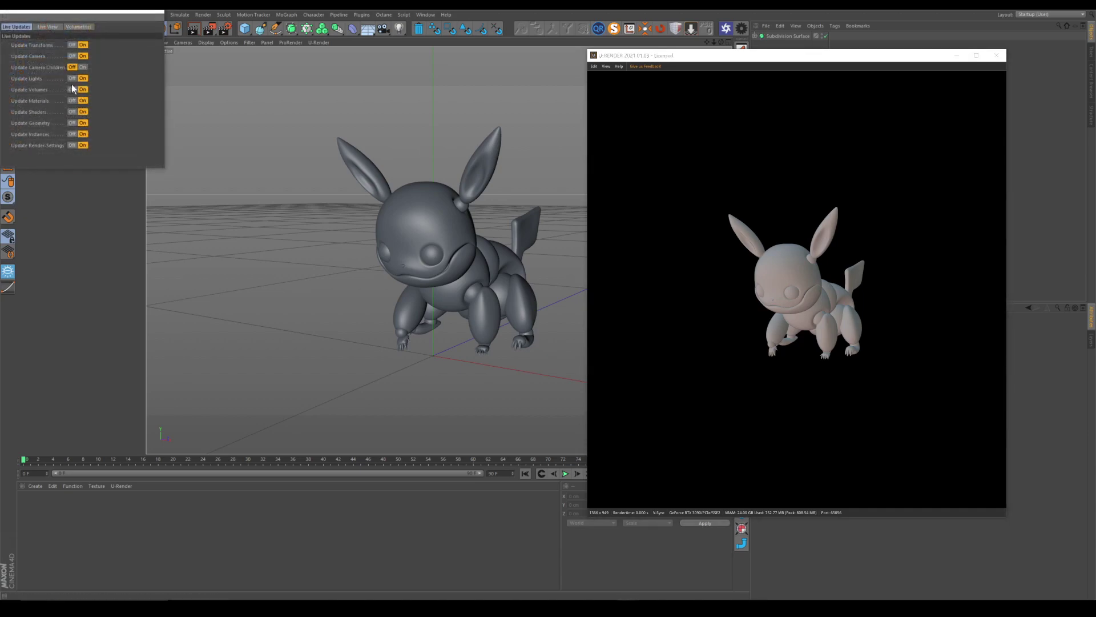
left_click(42, 24)
left_click_drag(83, 11, 274, 95)
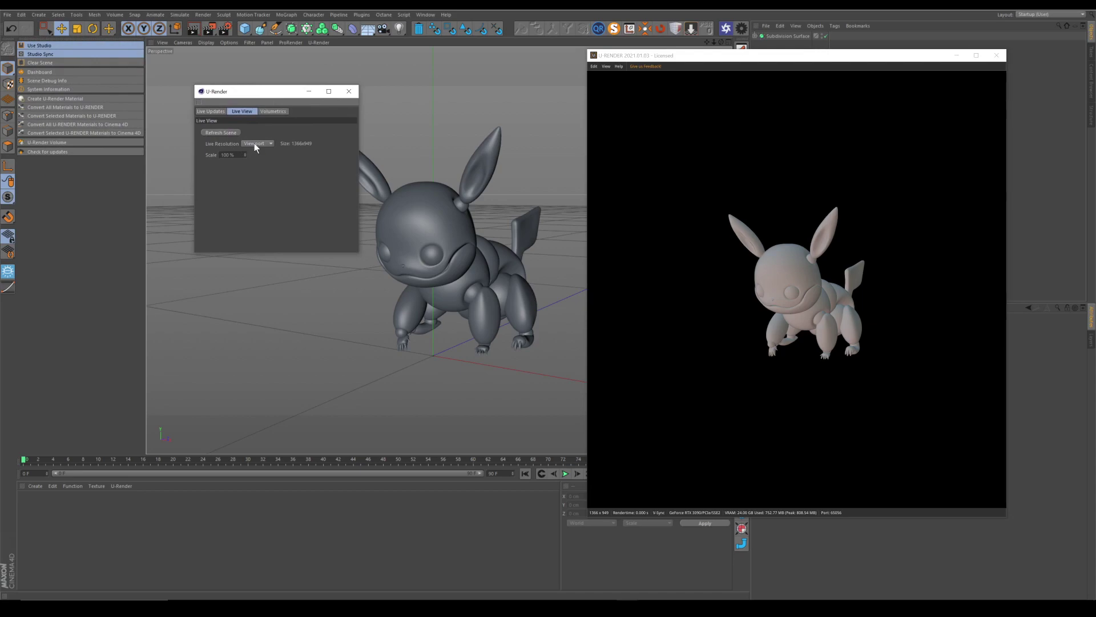
Set the live resolution to Custom with a width and height of 2000, and close the dashboard.
left_click(257, 169)
double_click(231, 155)
type("2000")
key("Tab")
type("2000")
key("Return")
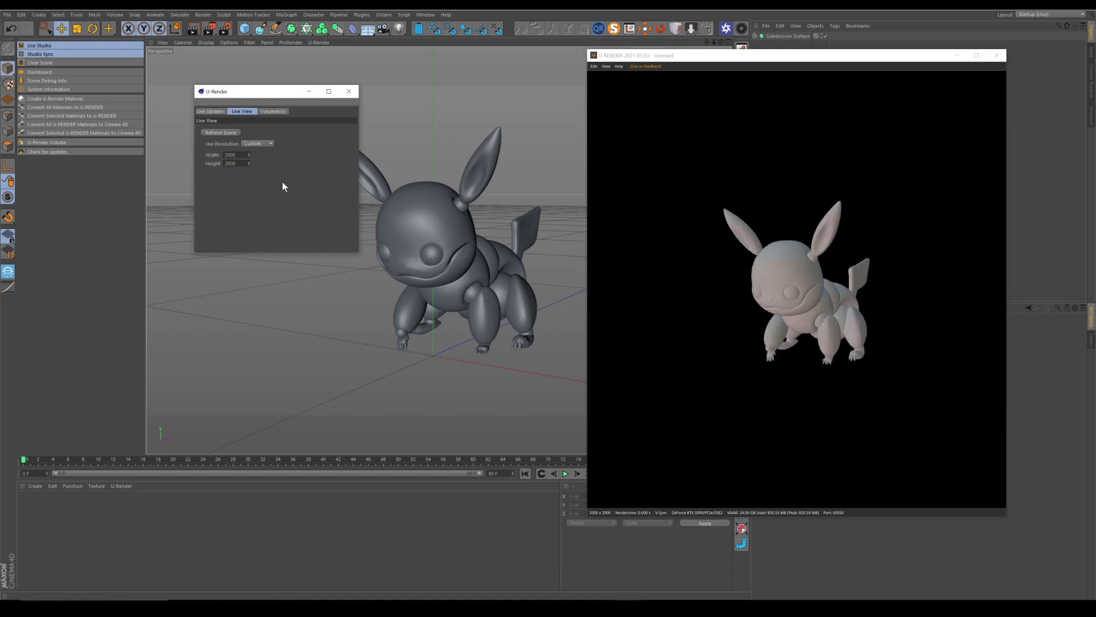
left_click(350, 91)
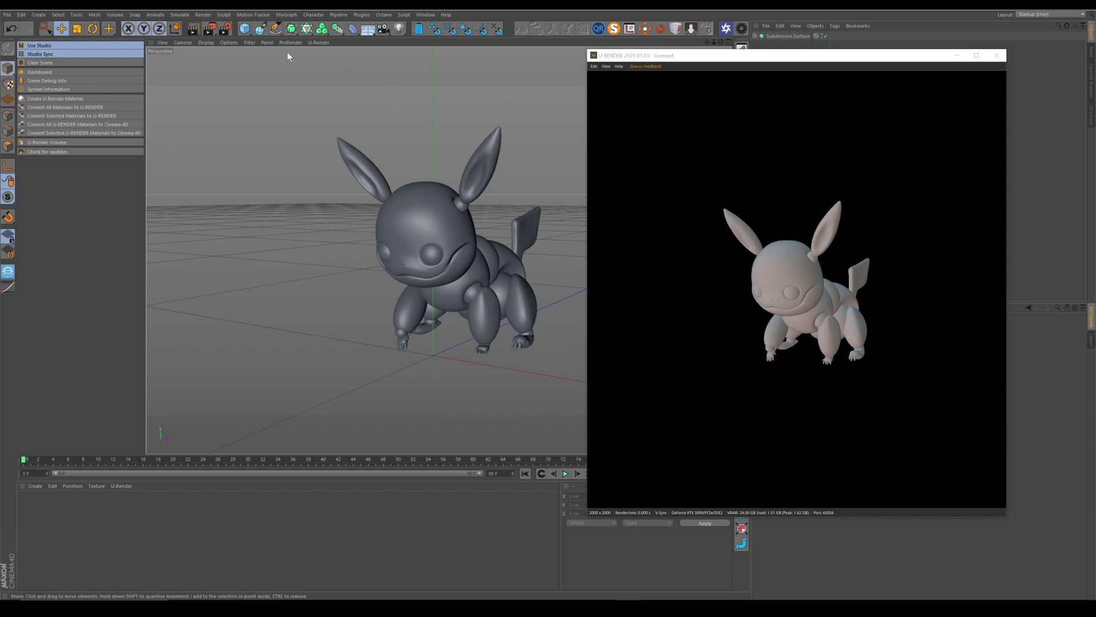
Set the render output width and height to 2000 pixels in the render settings.
left_click(222, 30)
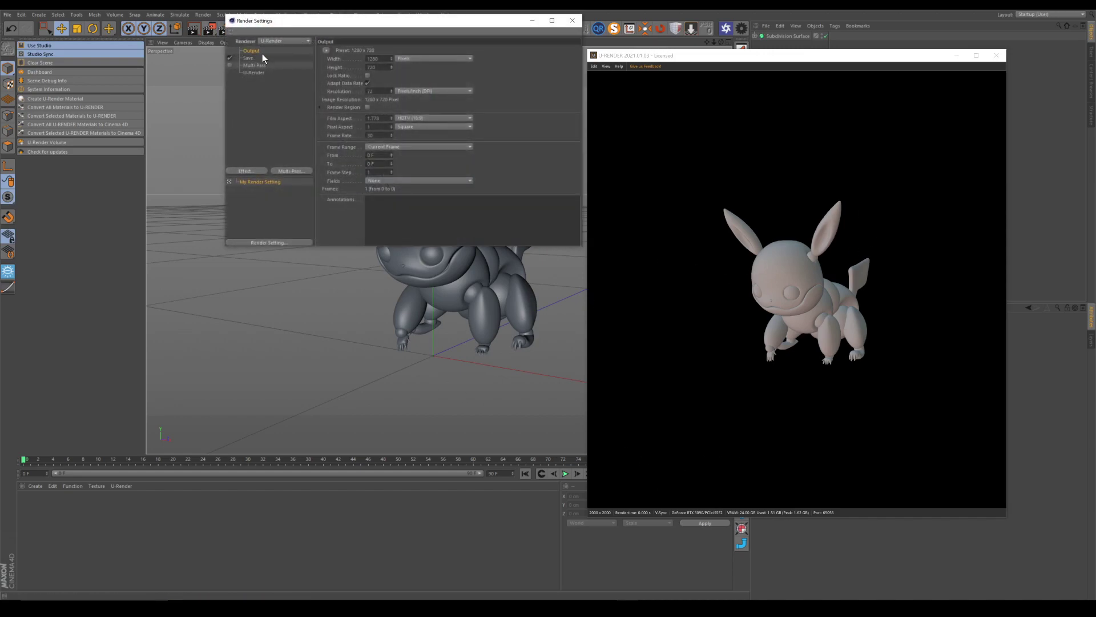
left_click_drag(380, 59, 318, 64)
type("2000")
key("Tab")
type("2000")
key("Return")
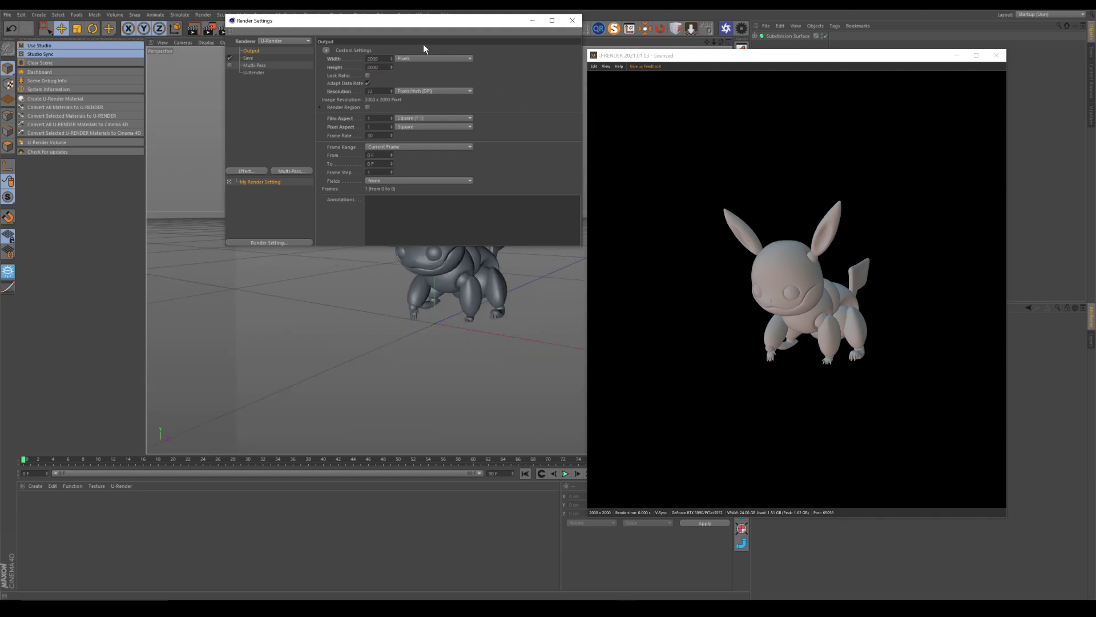
Open the U-Render section of the render settings, and reposition and enlarge the settings window.
left_click_drag(319, 26, 306, 103)
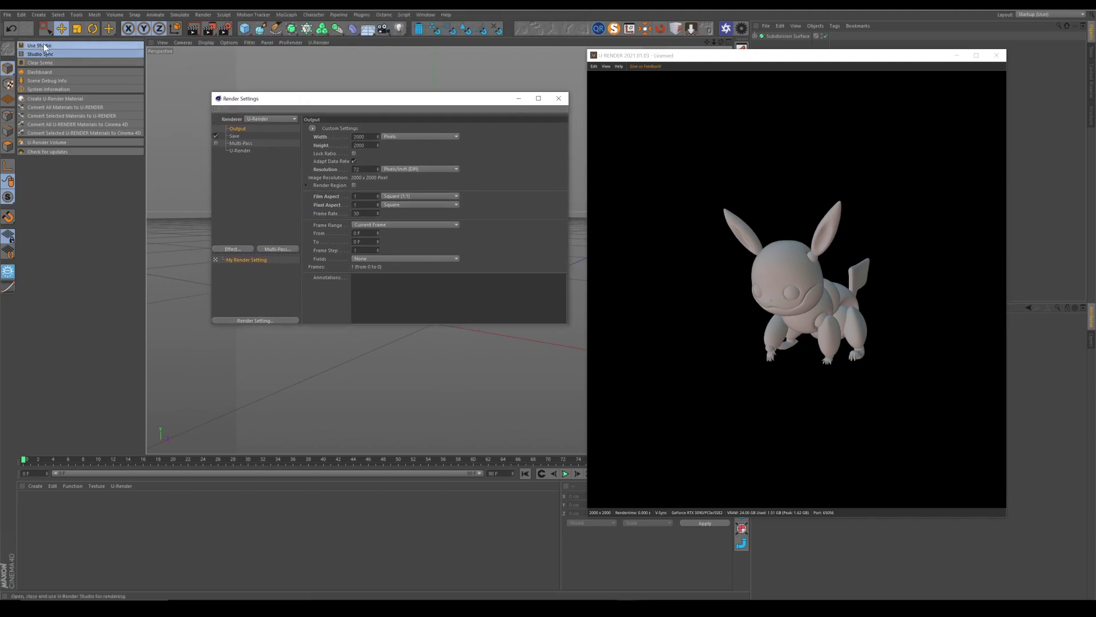
left_click(319, 43)
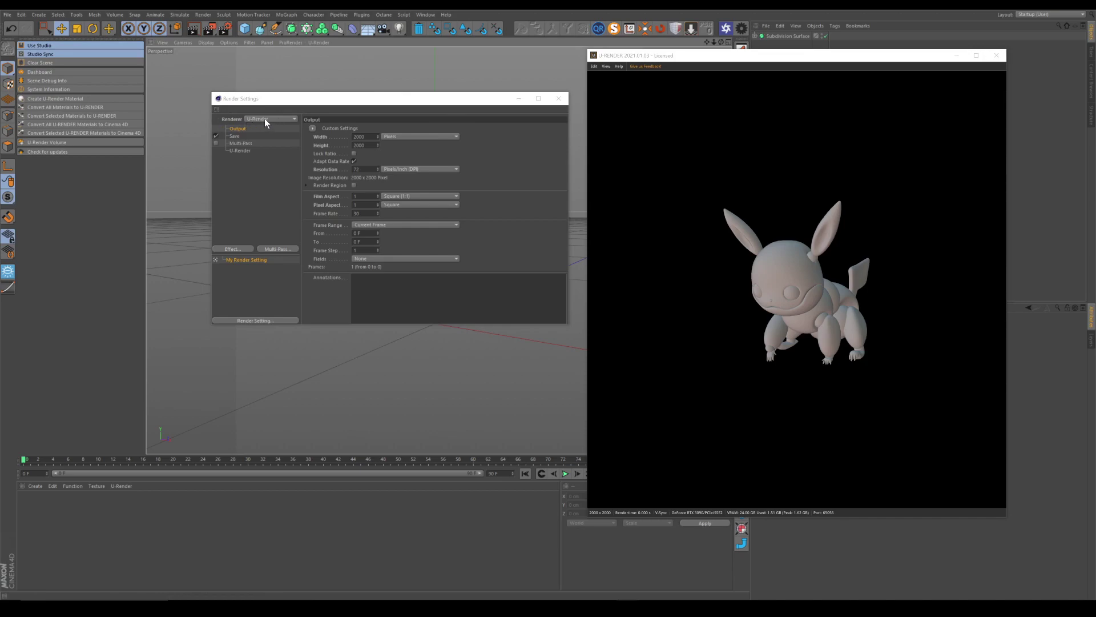
left_click(242, 151)
left_click_drag(363, 101, 313, 72)
left_click_drag(513, 296, 557, 410)
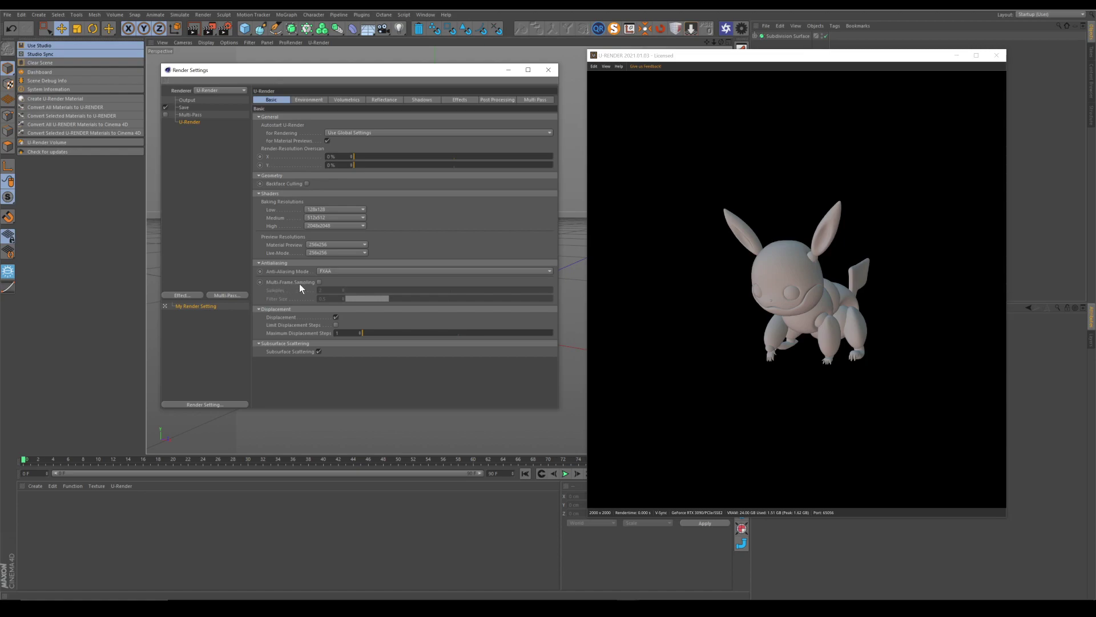
Try Multi-Frame Sampling in the antialiasing settings and turn it off again.
left_click(319, 282)
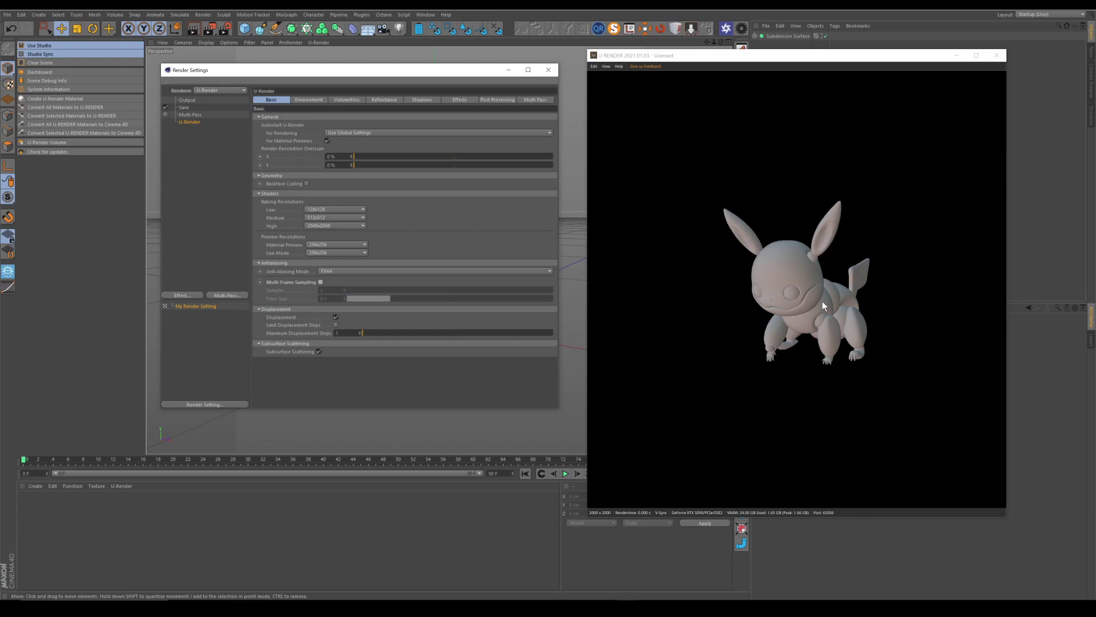
left_click(320, 283)
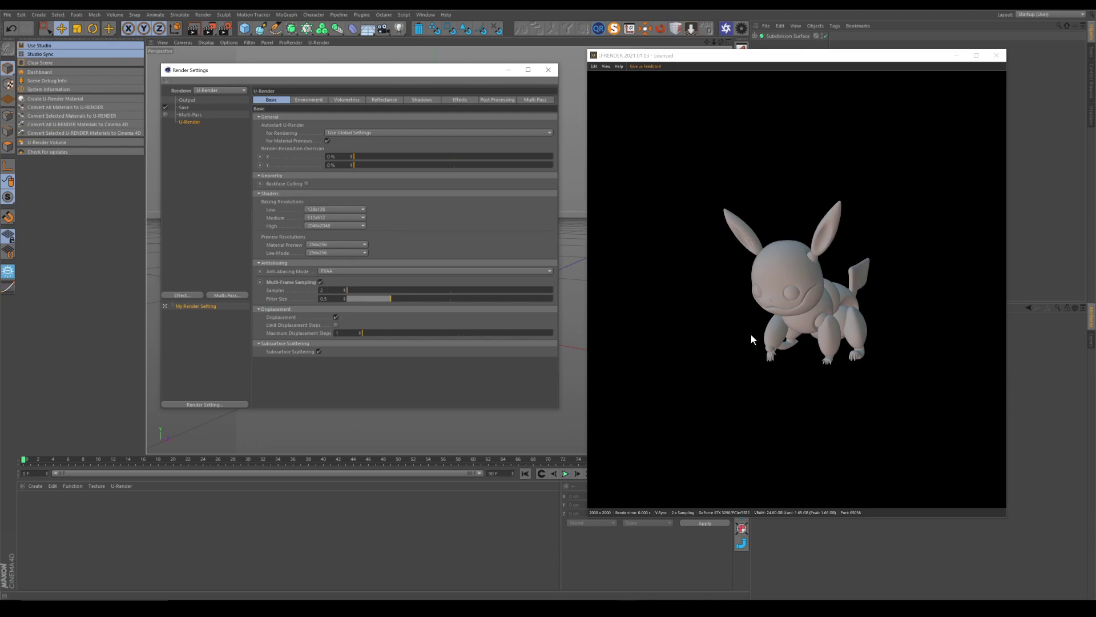
left_click(320, 282)
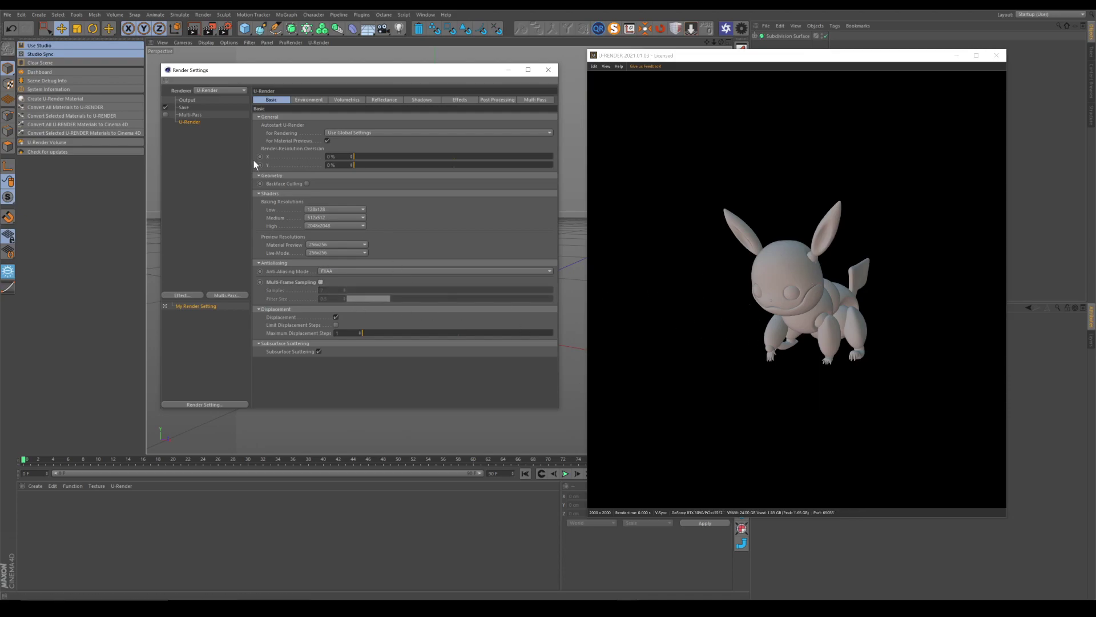
In the environment settings, try the No Environment preset and return to the wood environment map preset.
left_click(313, 99)
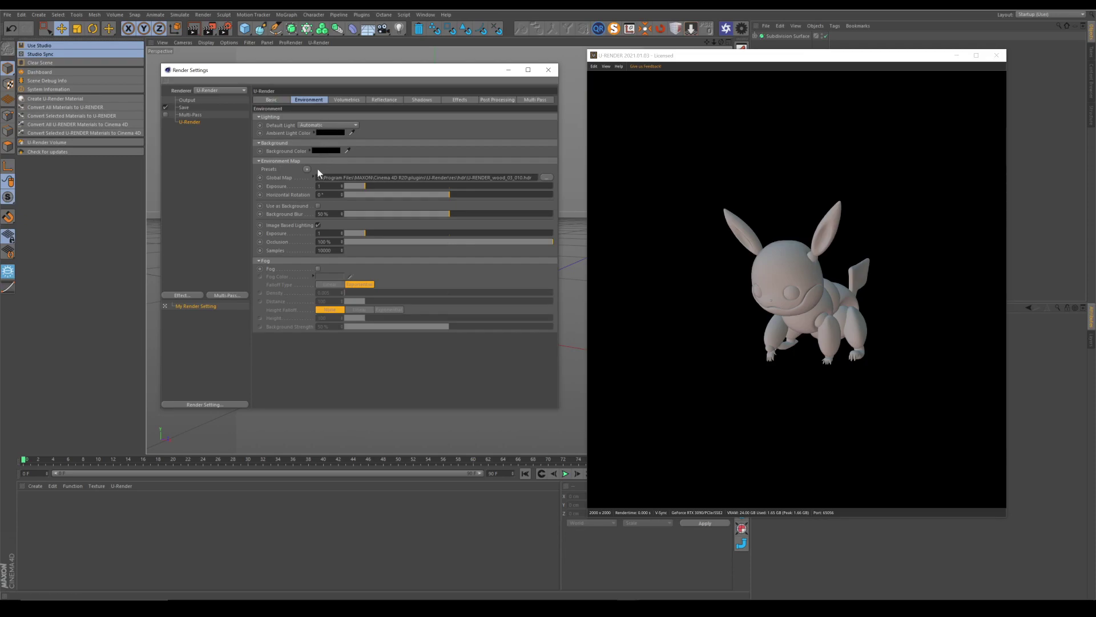
left_click_drag(318, 178, 532, 177)
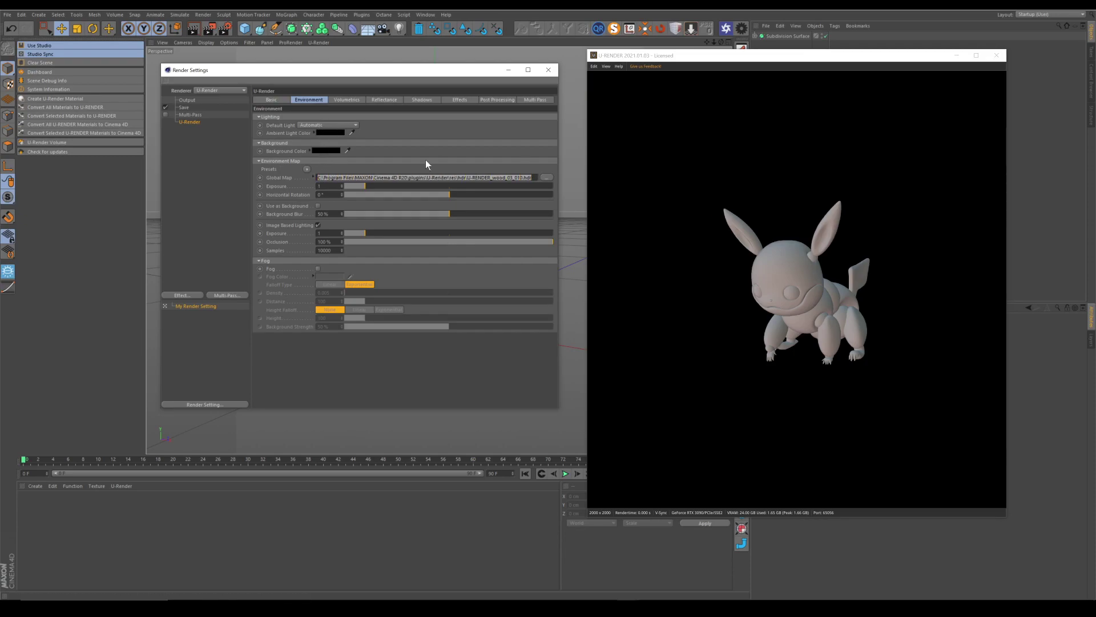
left_click(389, 167)
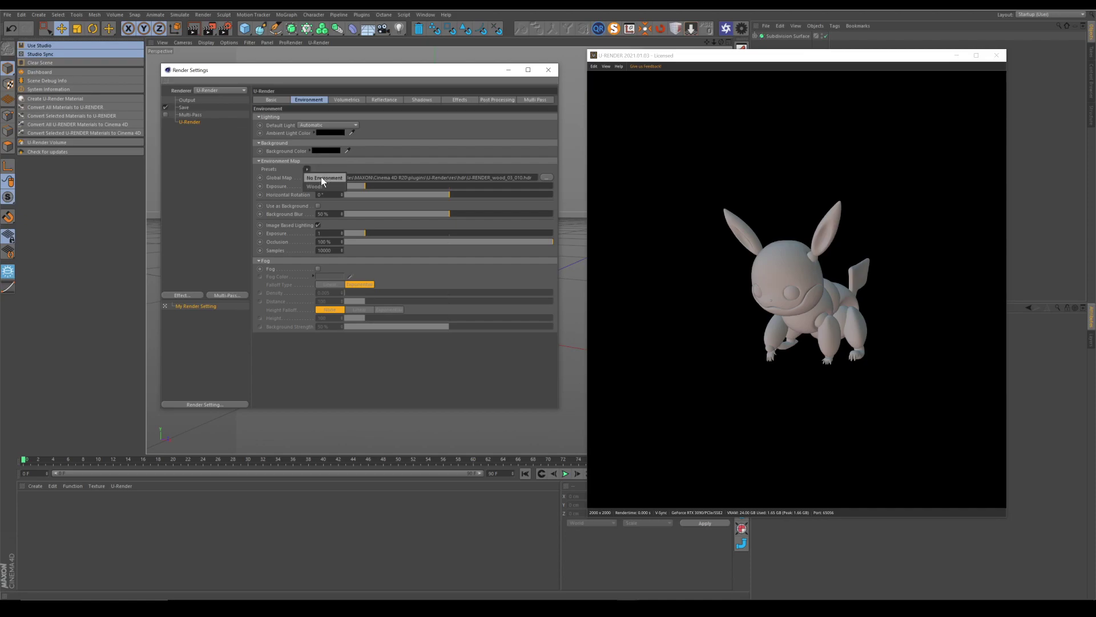
left_click(316, 176)
left_click(307, 167)
left_click(314, 183)
Load Basic_Studio.exr as the global environment map without copying it to the project location.
left_click(547, 177)
left_click_drag(383, 84, 0, 238)
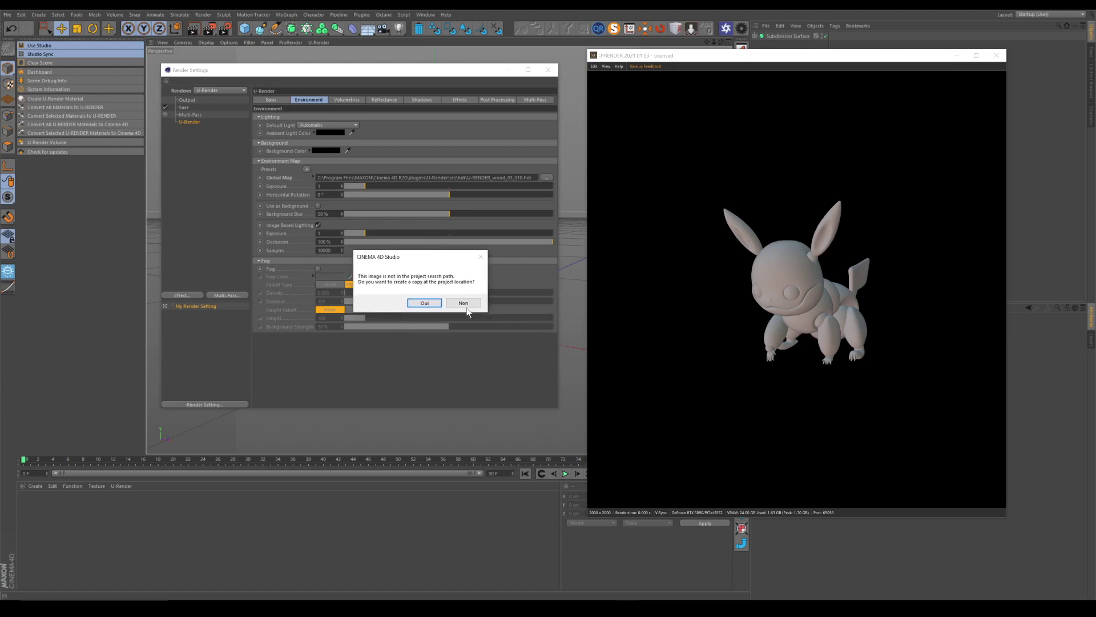
left_click(462, 302)
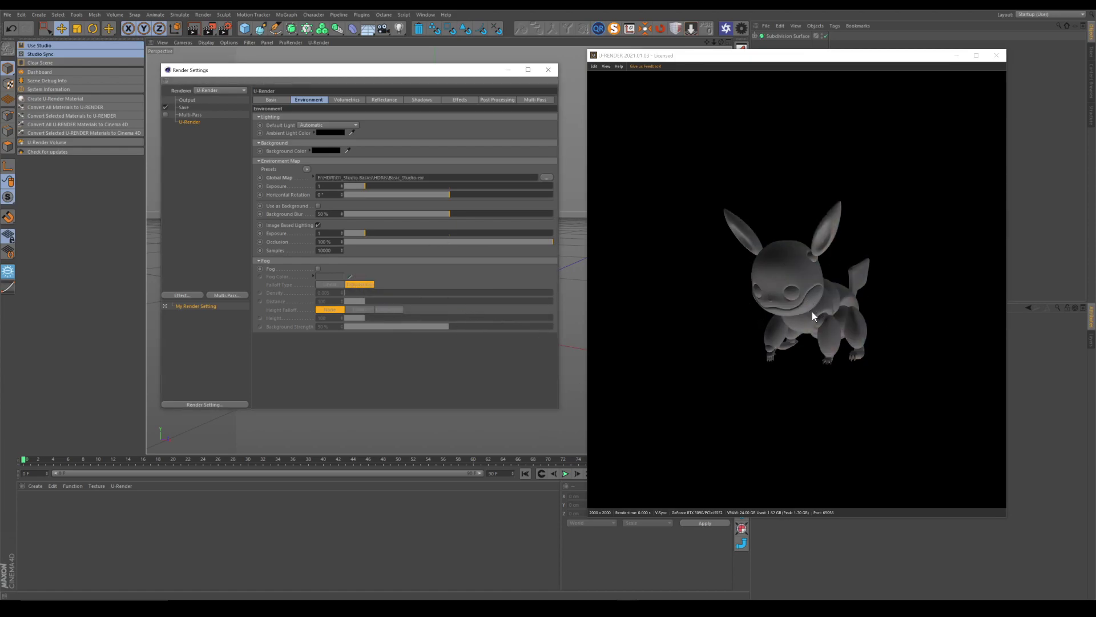
Create a U-Render material from the plugin shaders and apply it to the Subdivision Surface object.
left_click_drag(757, 57, 451, 50)
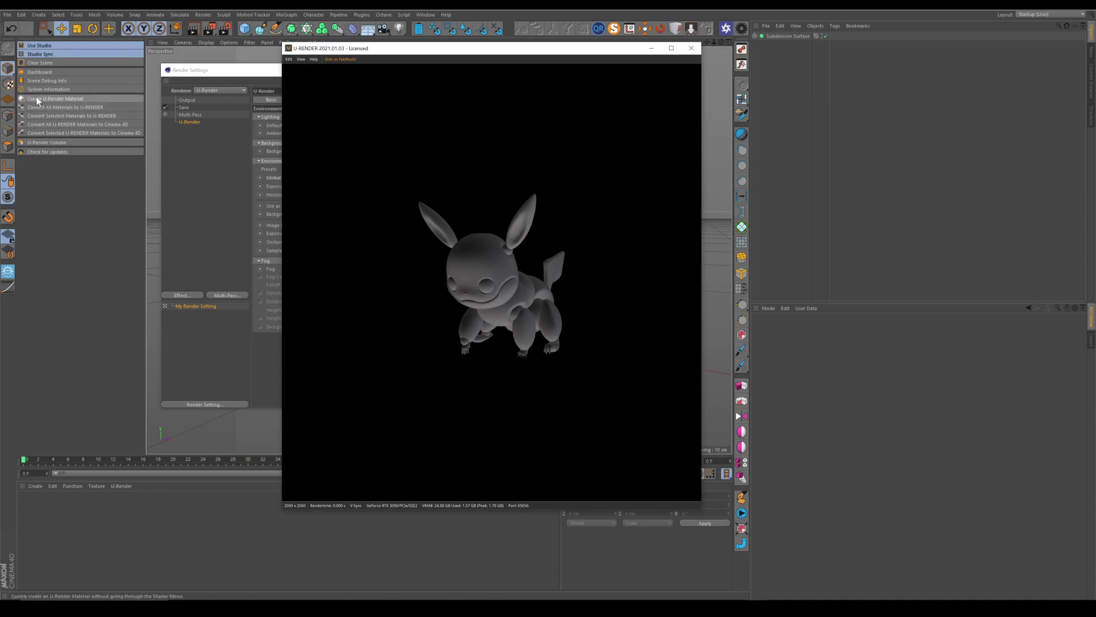
left_click(36, 486)
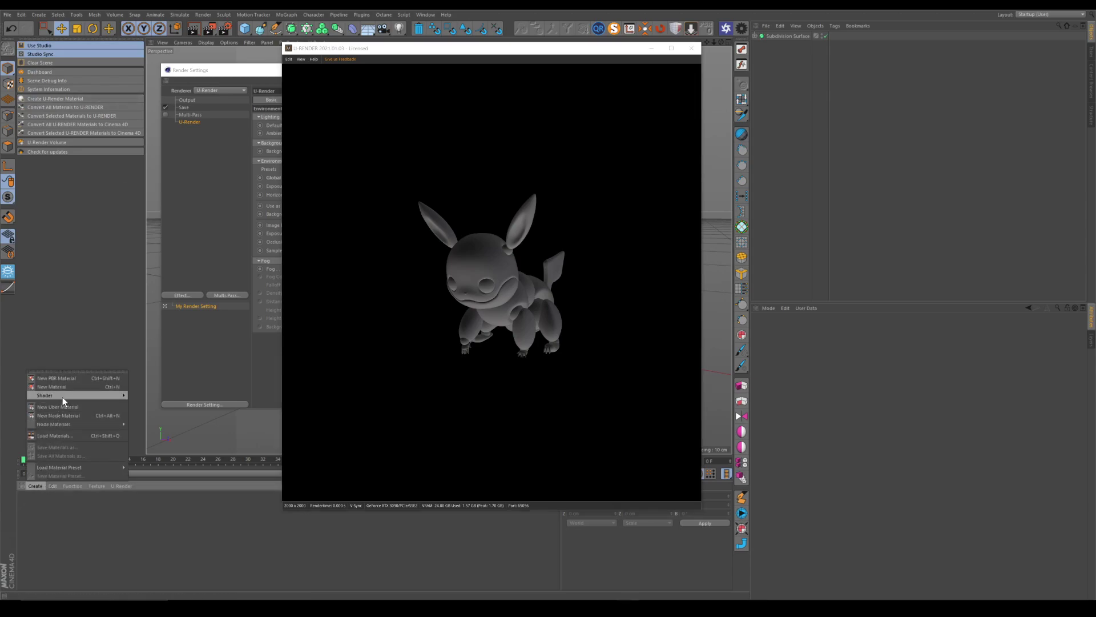
mouse_move(63, 395)
mouse_move(161, 395)
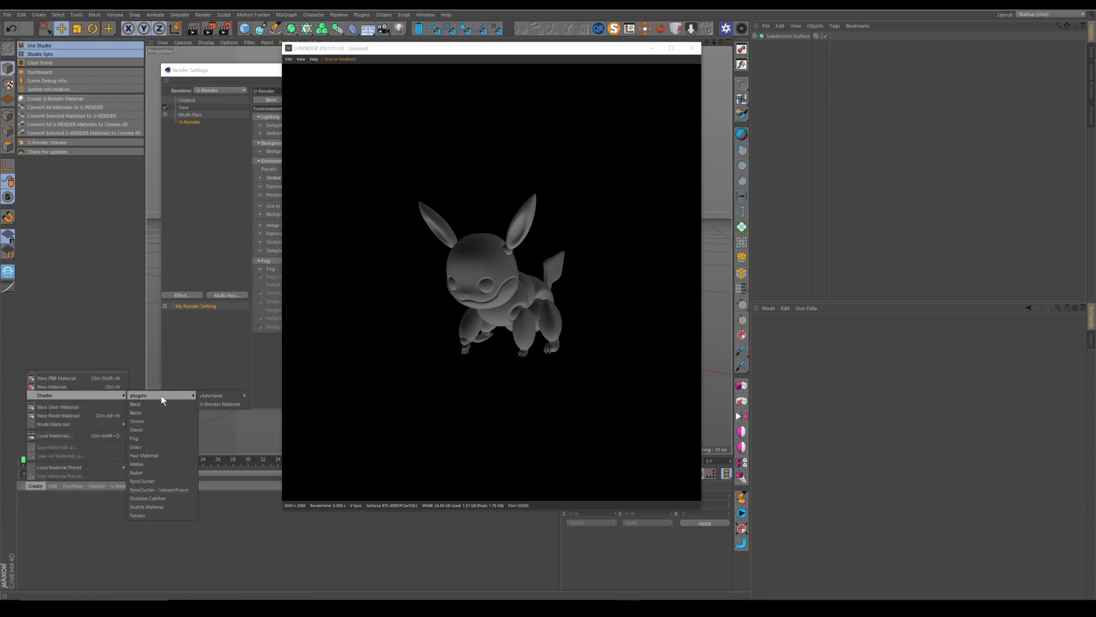
left_click(222, 403)
left_click_drag(31, 506, 786, 38)
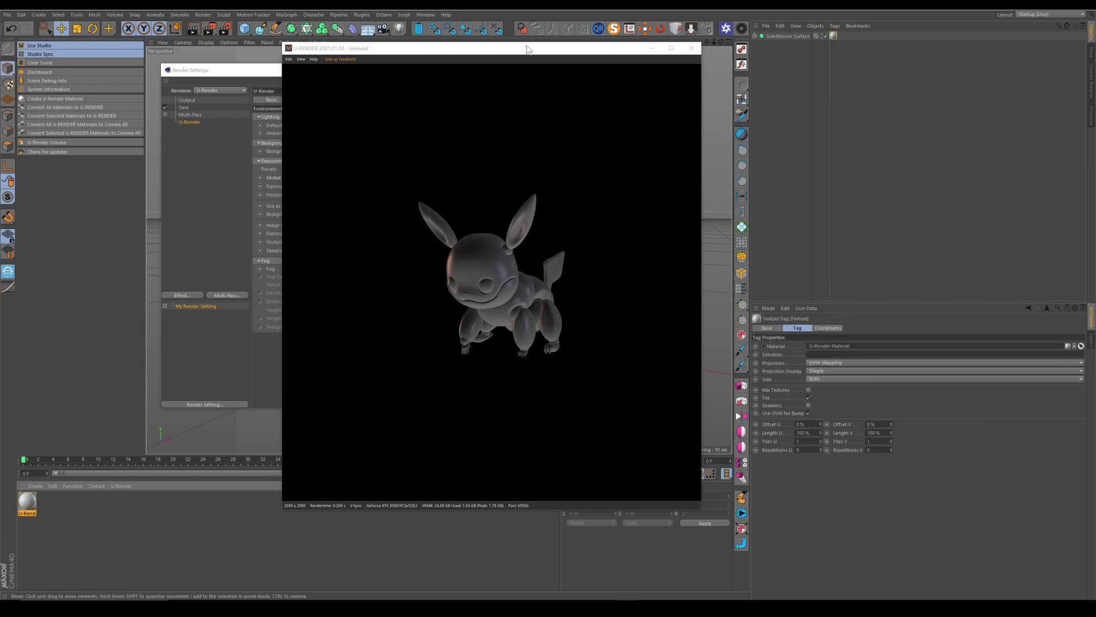
Set the image-based lighting exposure to 2, rotate the environment map horizontally by about 10°, and close the render settings.
left_click_drag(512, 49, 704, 42)
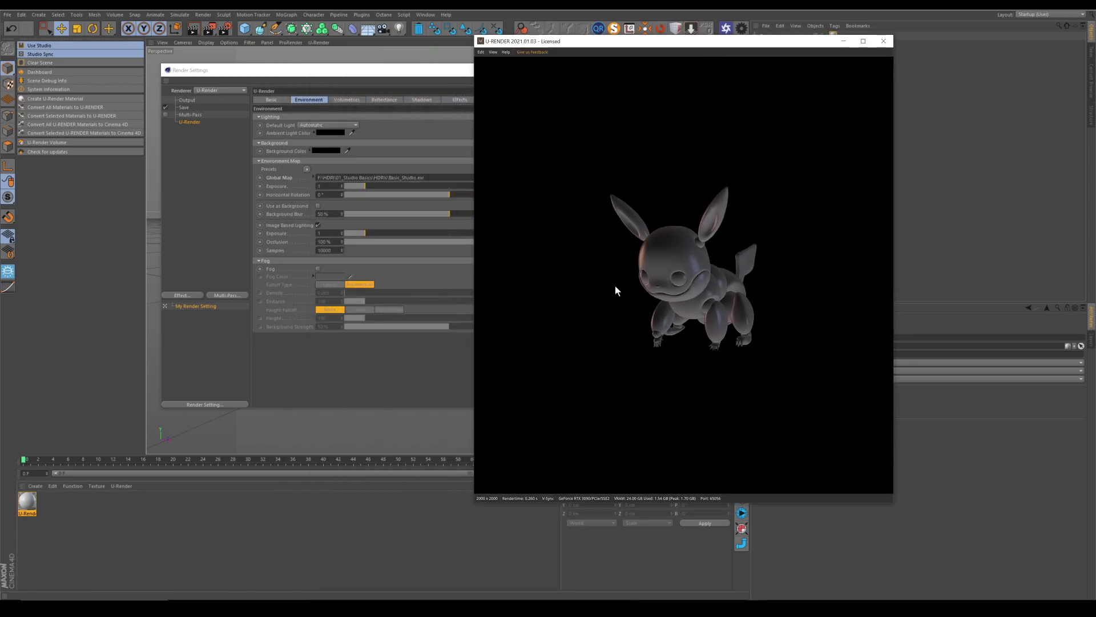
left_click_drag(632, 43, 716, 39)
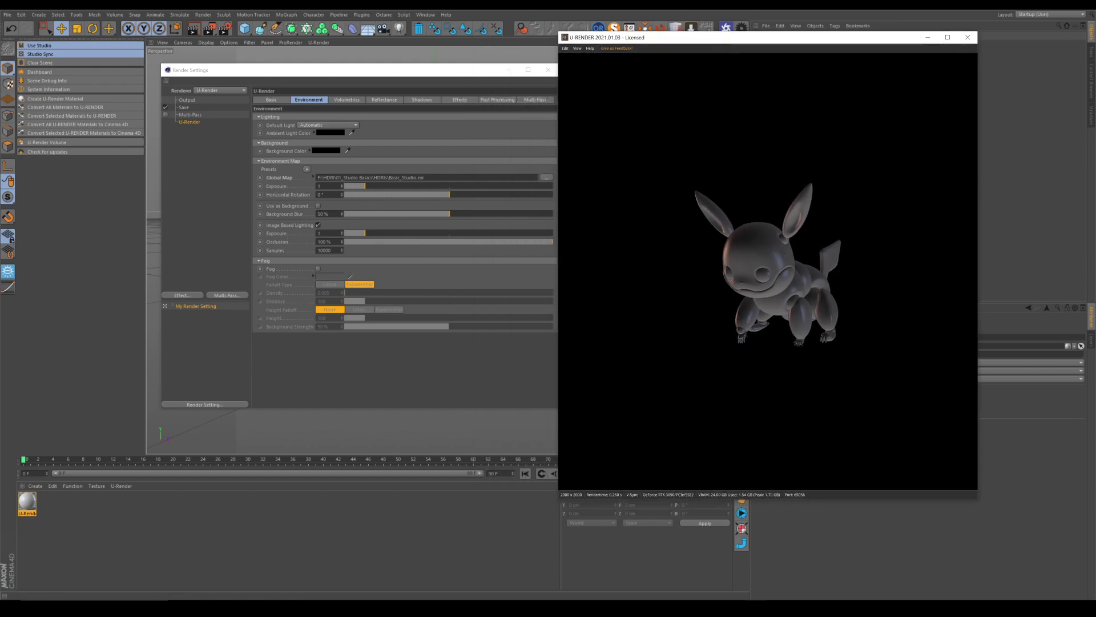
double_click(323, 233)
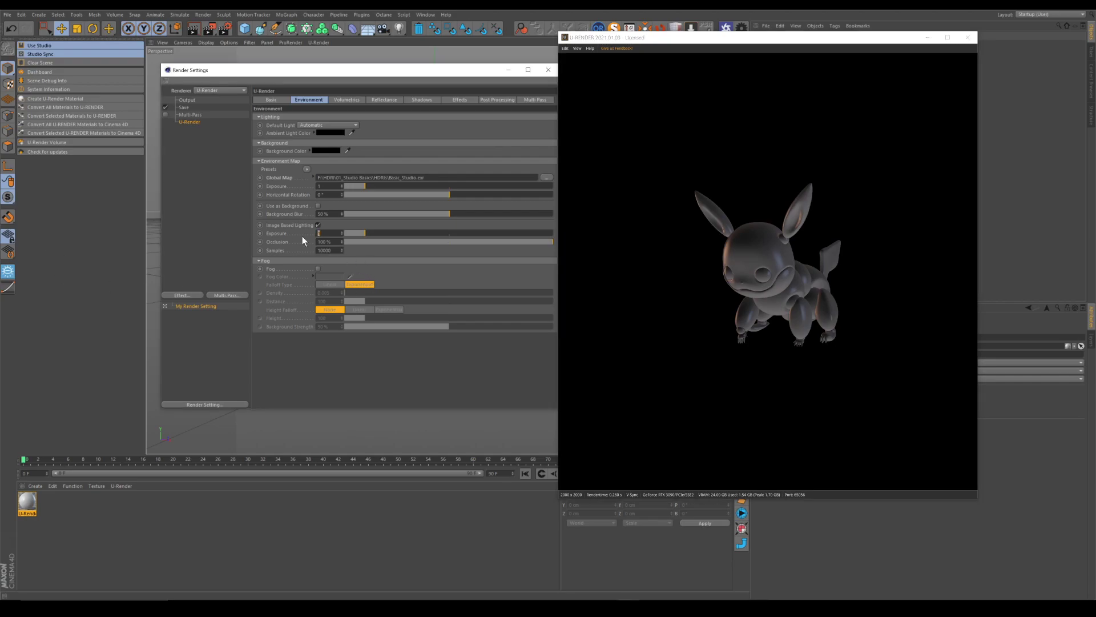
key("Return")
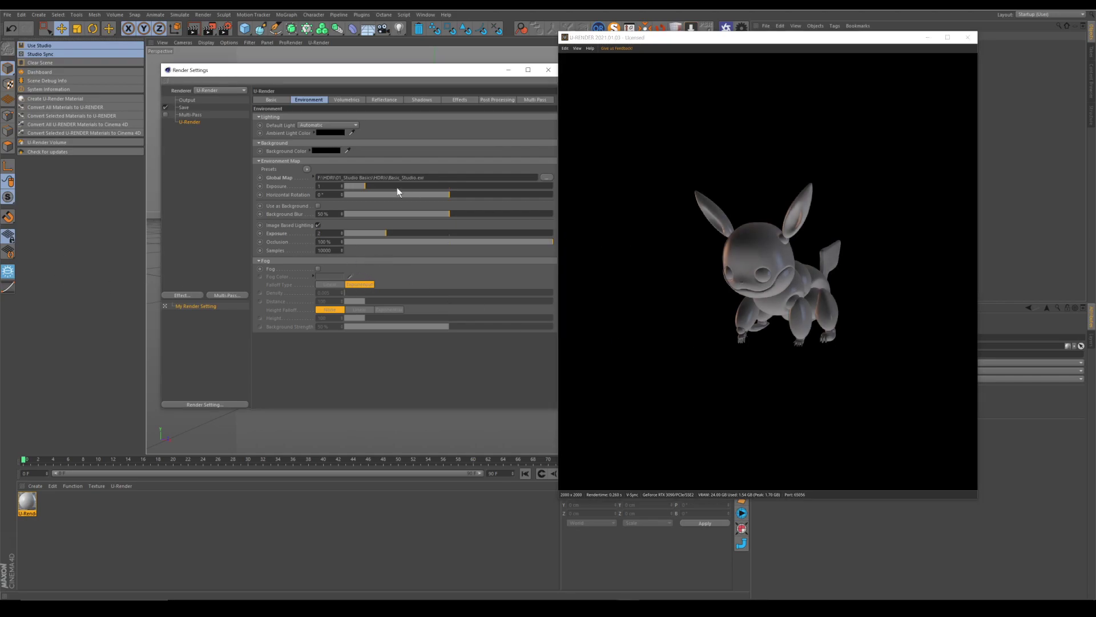
mouse_move(443, 194)
left_mouse_down()
mouse_move(368, 194)
mouse_move(484, 196)
mouse_move(454, 197)
left_mouse_up()
left_click(548, 70)
Frame the character closer from a slightly turned angle and enlarge the live render window.
scroll(426, 263, "up", 5)
left_click_drag(464, 243, 439, 261, "alt")
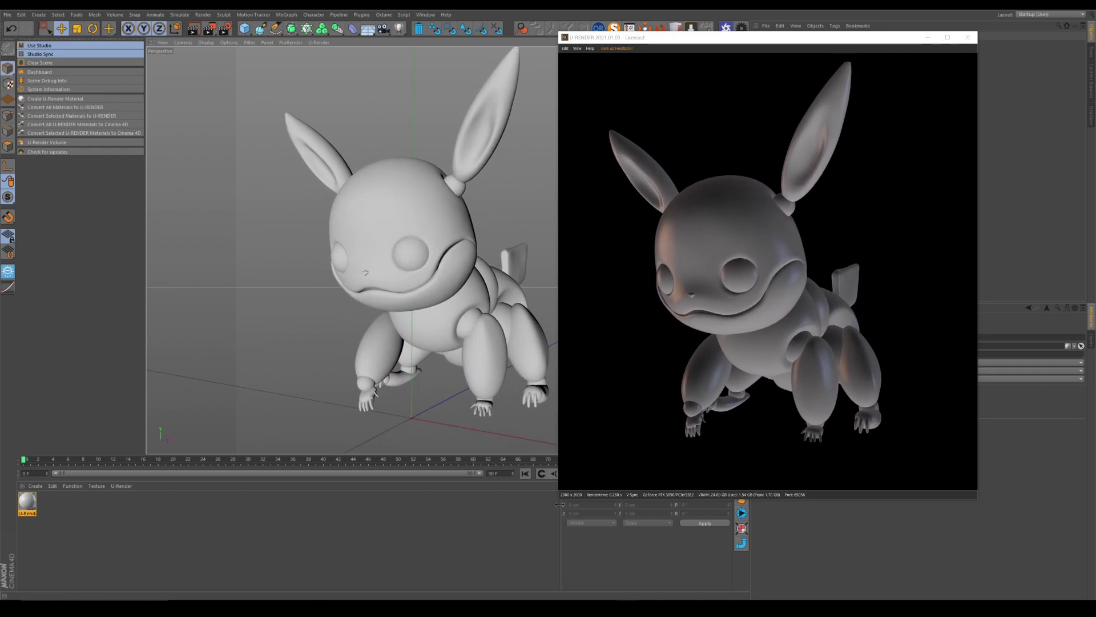
left_click_drag(559, 498, 520, 532)
left_click_drag(438, 261, 444, 273, "alt")
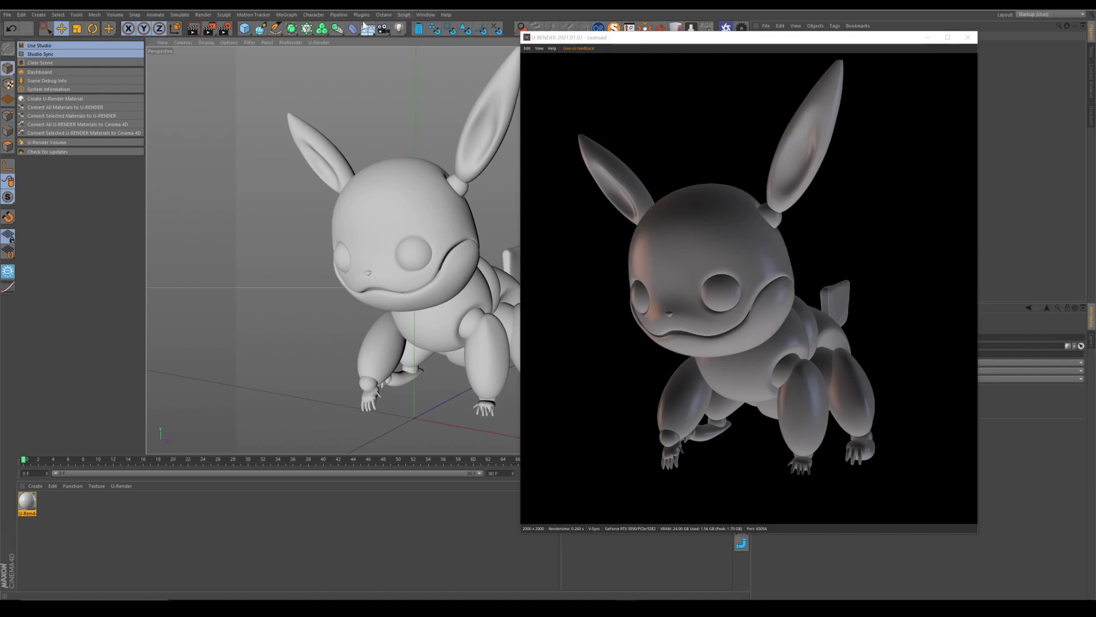
Reopen the render settings, review the volumetrics options and turn on Screen Space Reflections.
left_click(226, 28)
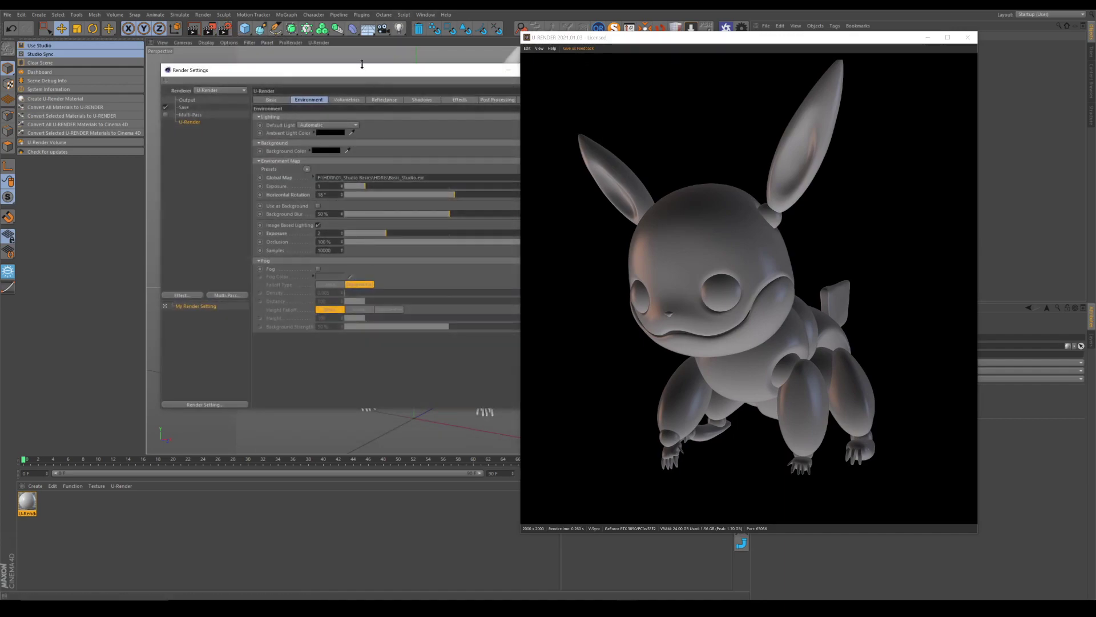
left_click_drag(362, 68, 277, 66)
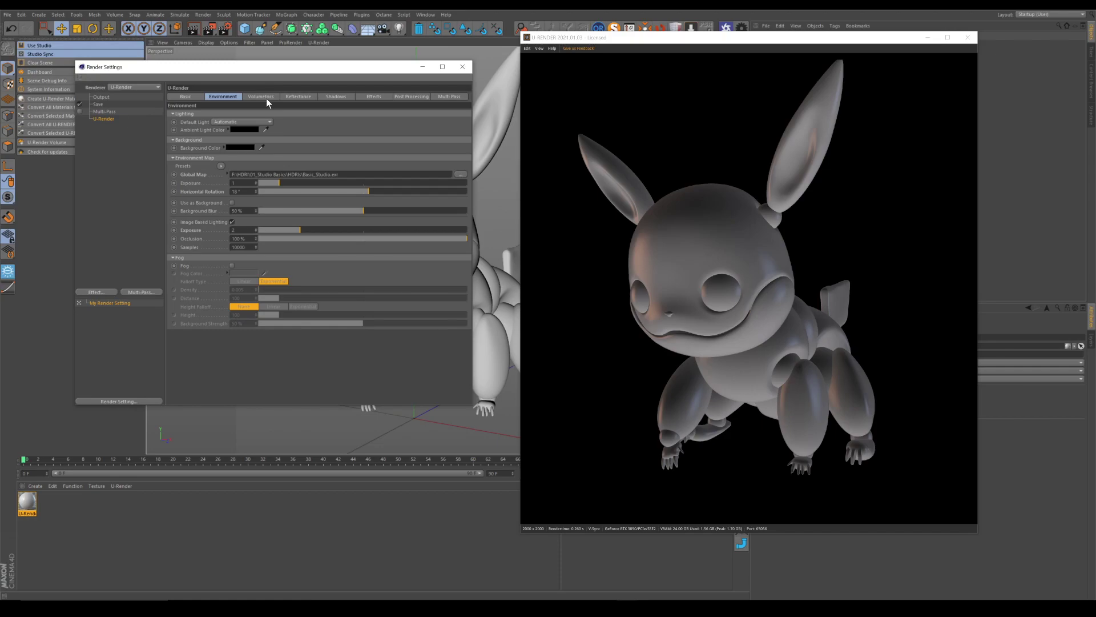
left_click(266, 96)
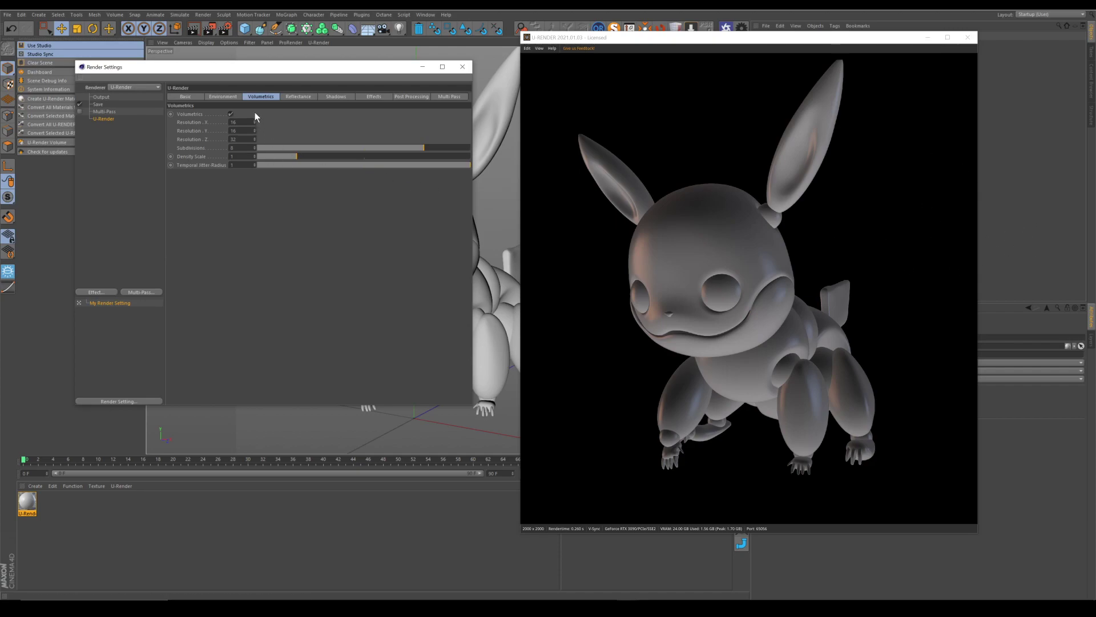
left_click(290, 98)
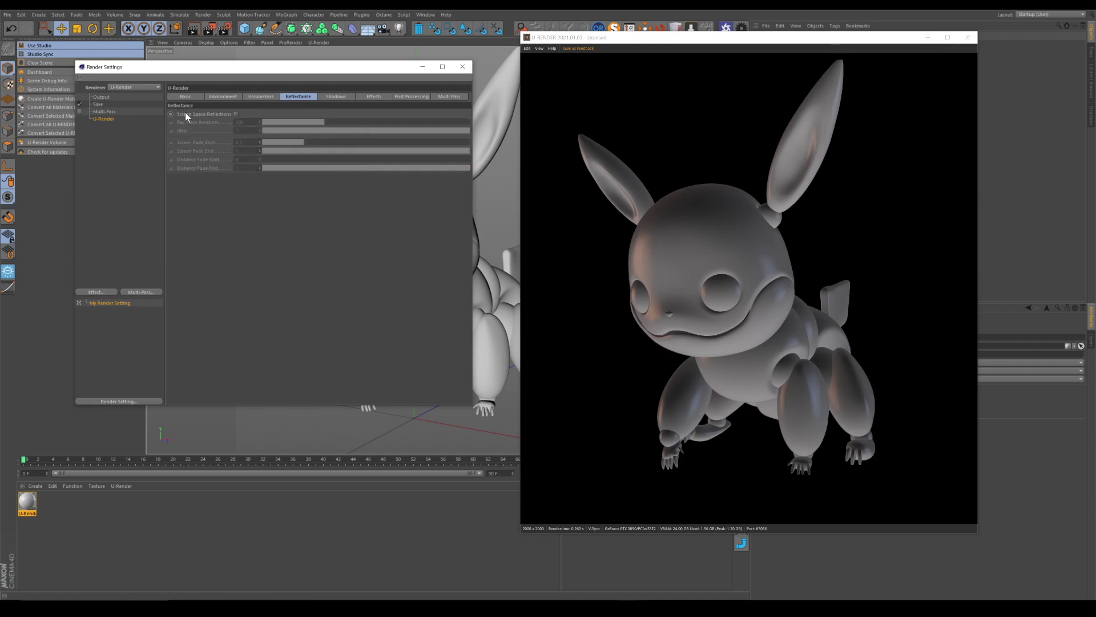
left_click(237, 113)
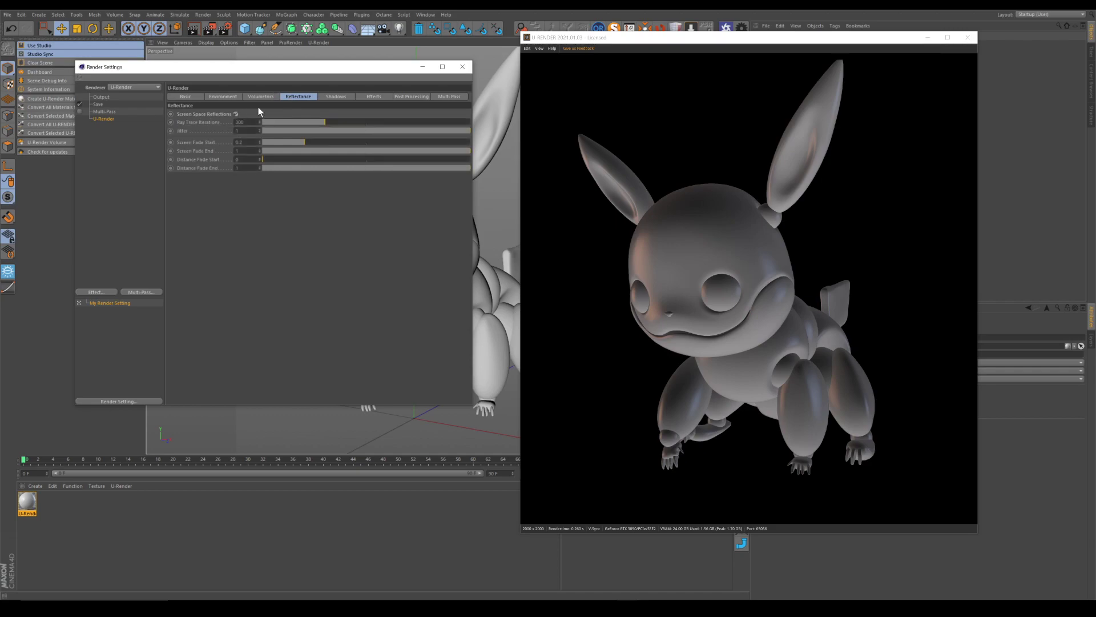
Choose the default map size and the size limit in the U-Render shadow settings.
left_click(337, 102)
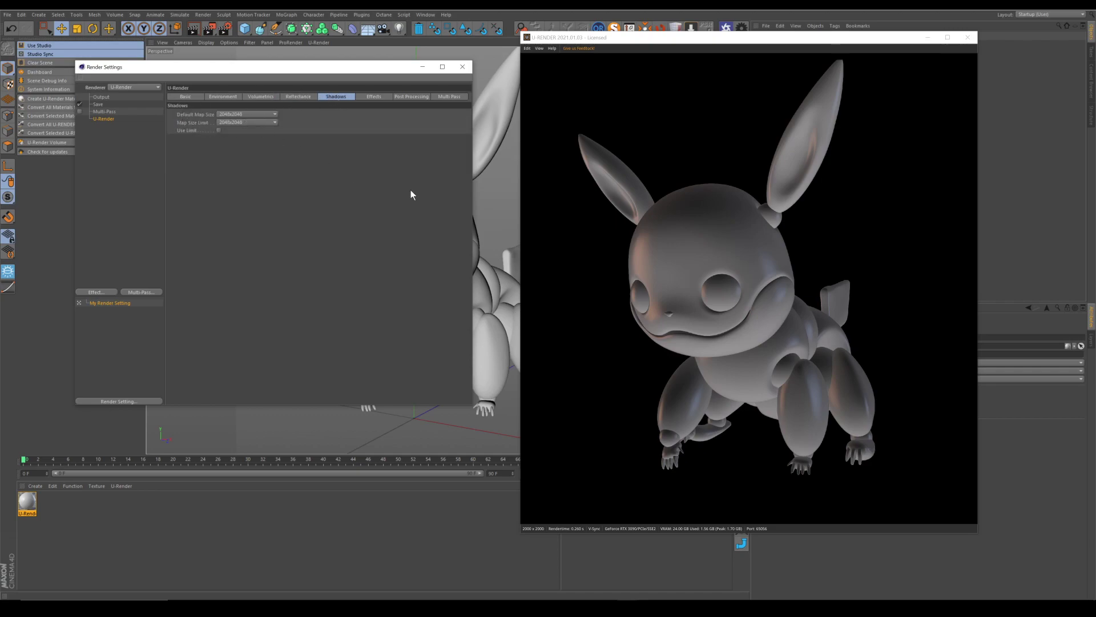
left_click(252, 114)
left_click(238, 164)
left_click(240, 122)
left_click(238, 171)
Set the ambient occlusion method to Ground Truth AO in the U-Render effects settings.
left_click(373, 97)
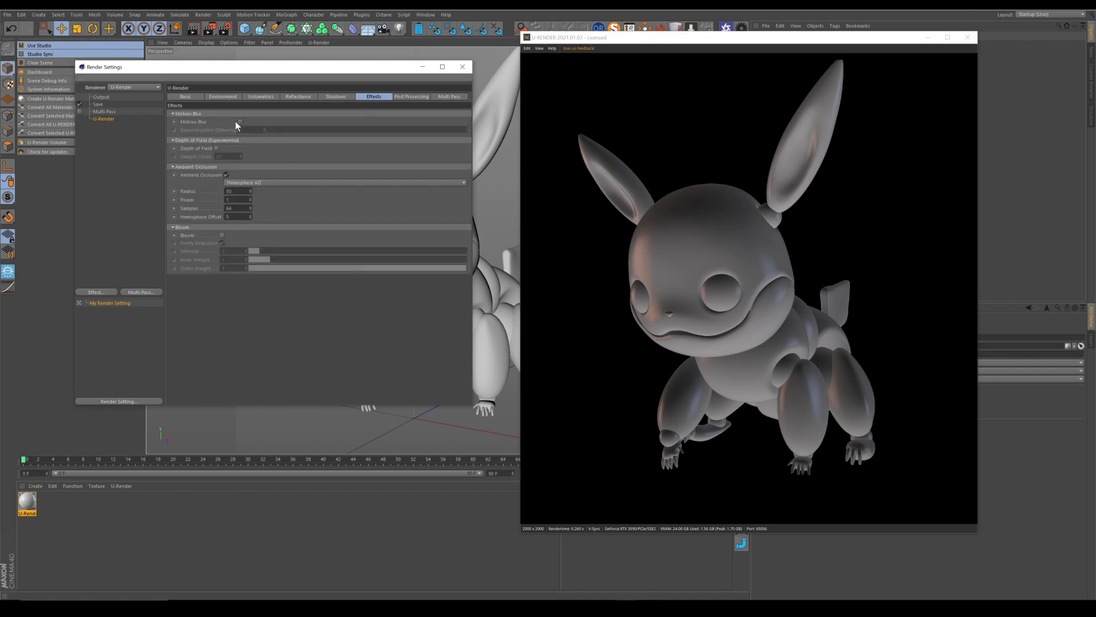
left_click(252, 183)
left_click(249, 200)
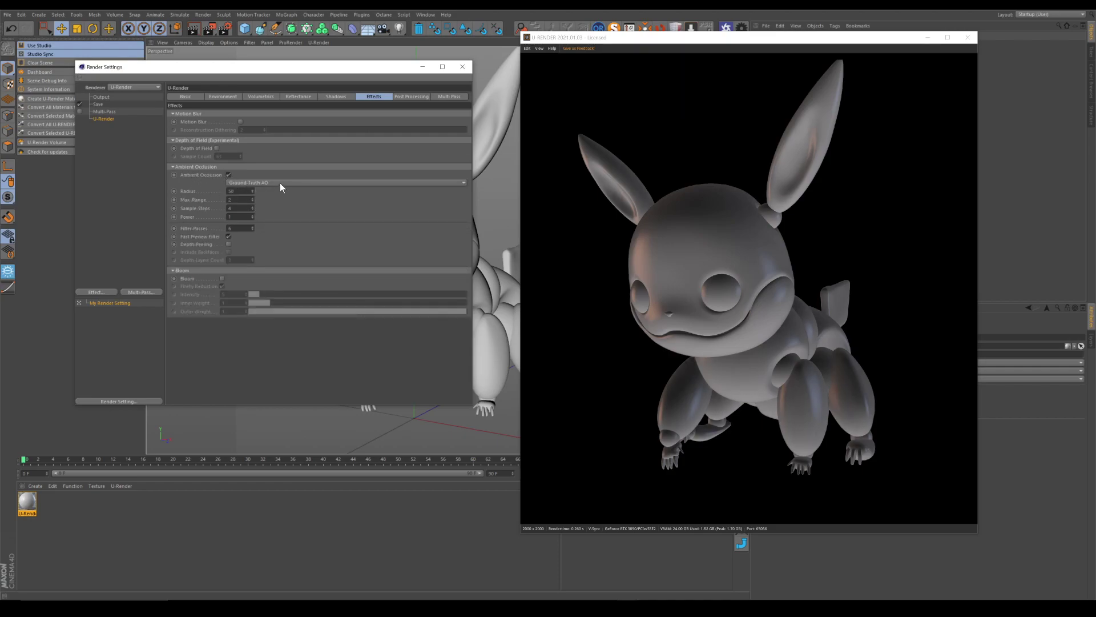
left_click(259, 183)
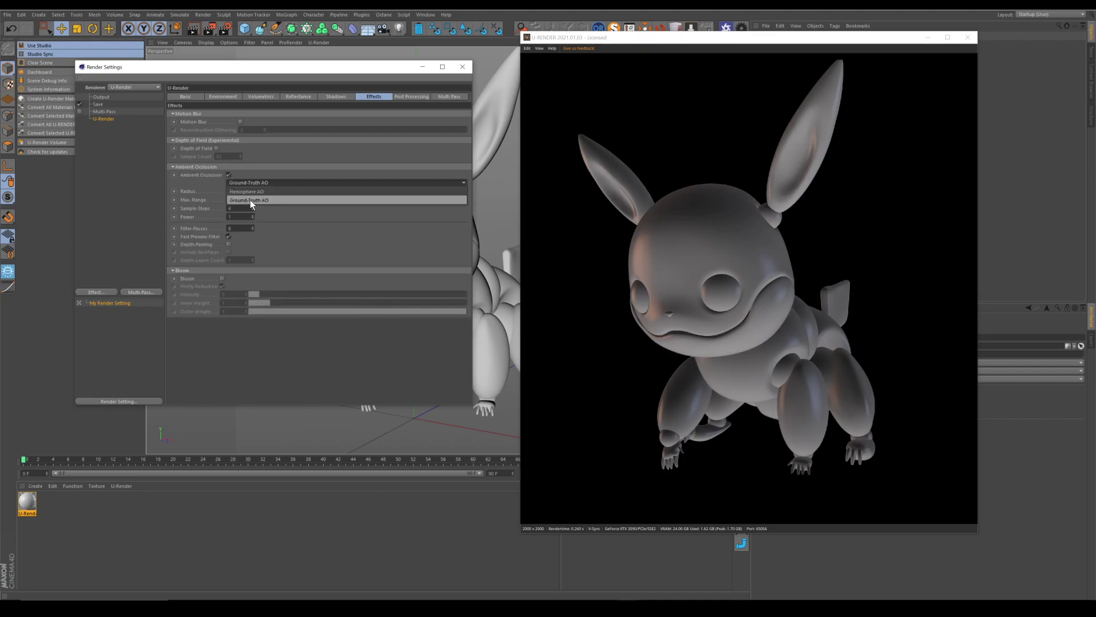
left_click(253, 200)
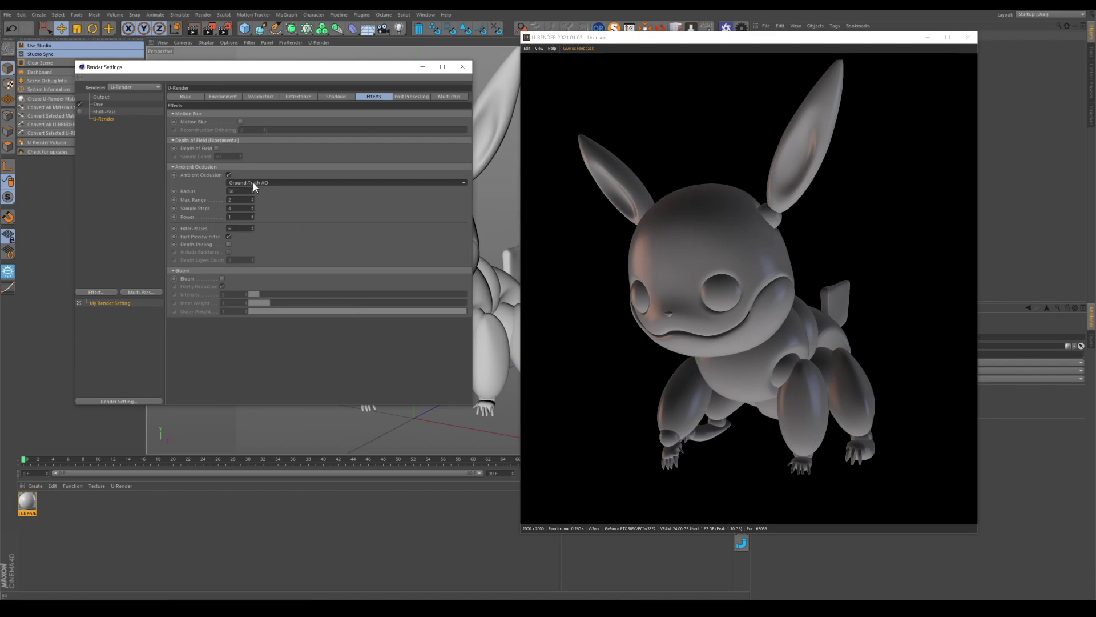
Review the U-Render post-processing, multi-pass, basic and environment settings, and minimize the render settings.
left_click(408, 98)
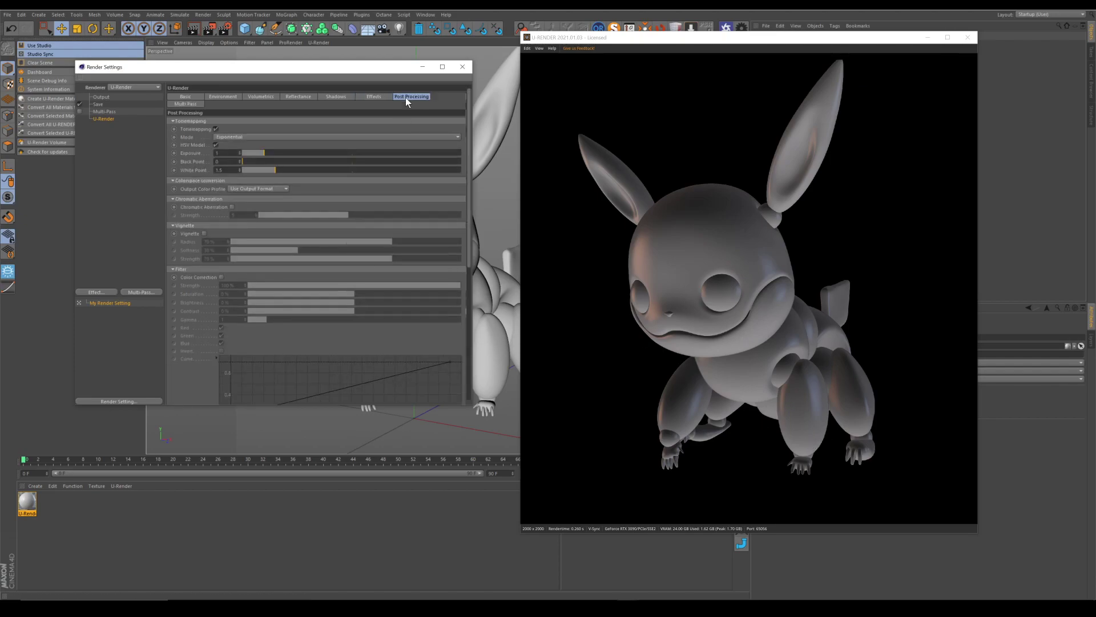
left_click_drag(467, 134, 475, 110)
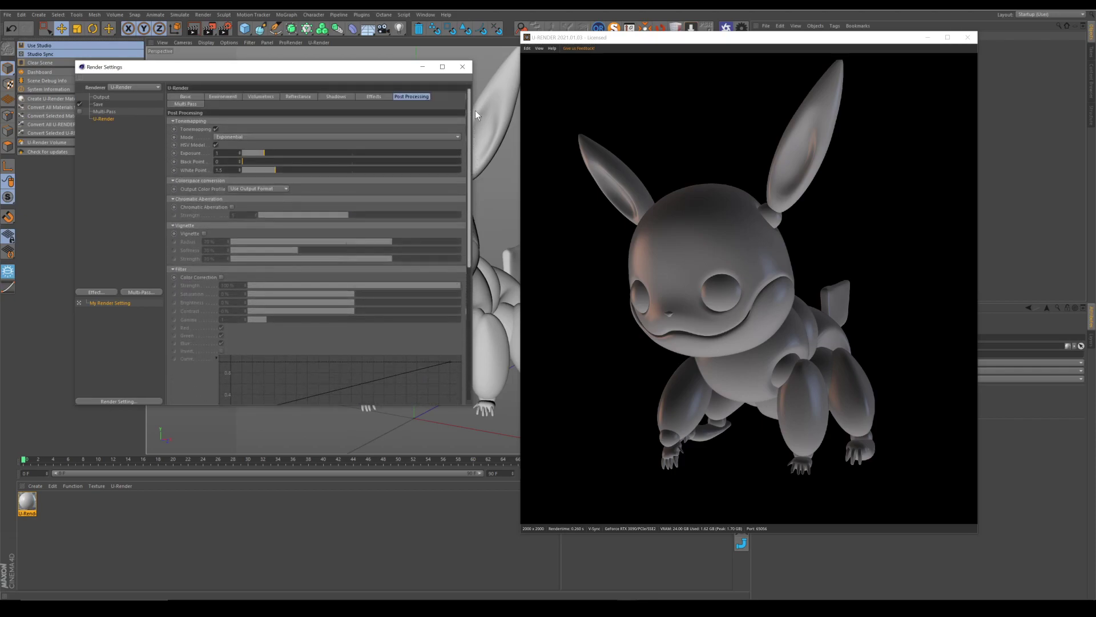
left_click(177, 104)
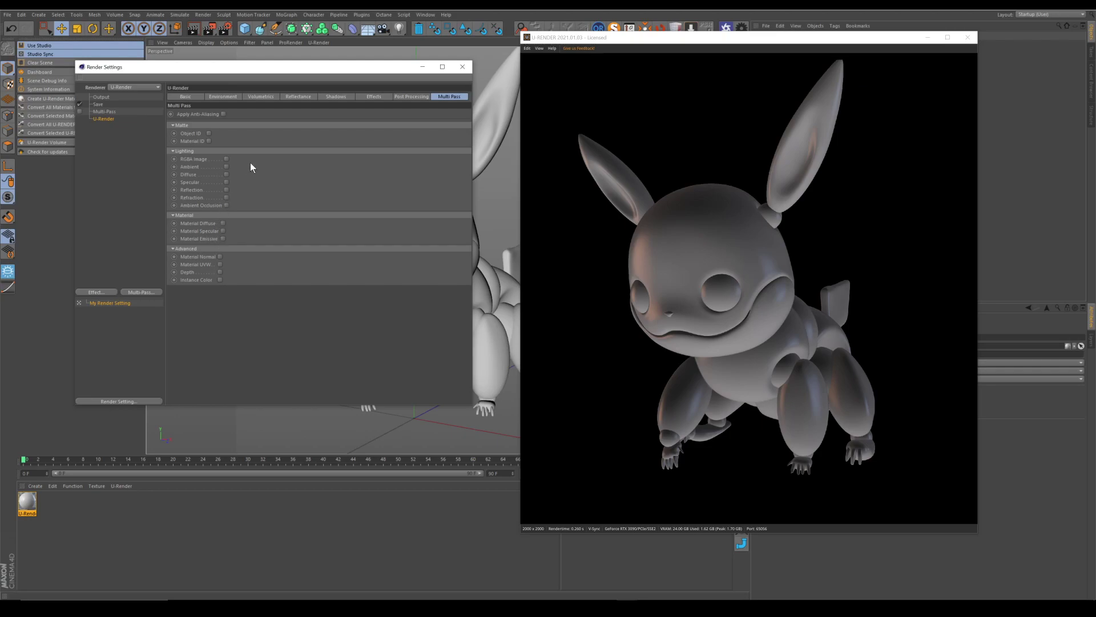
left_click(200, 97)
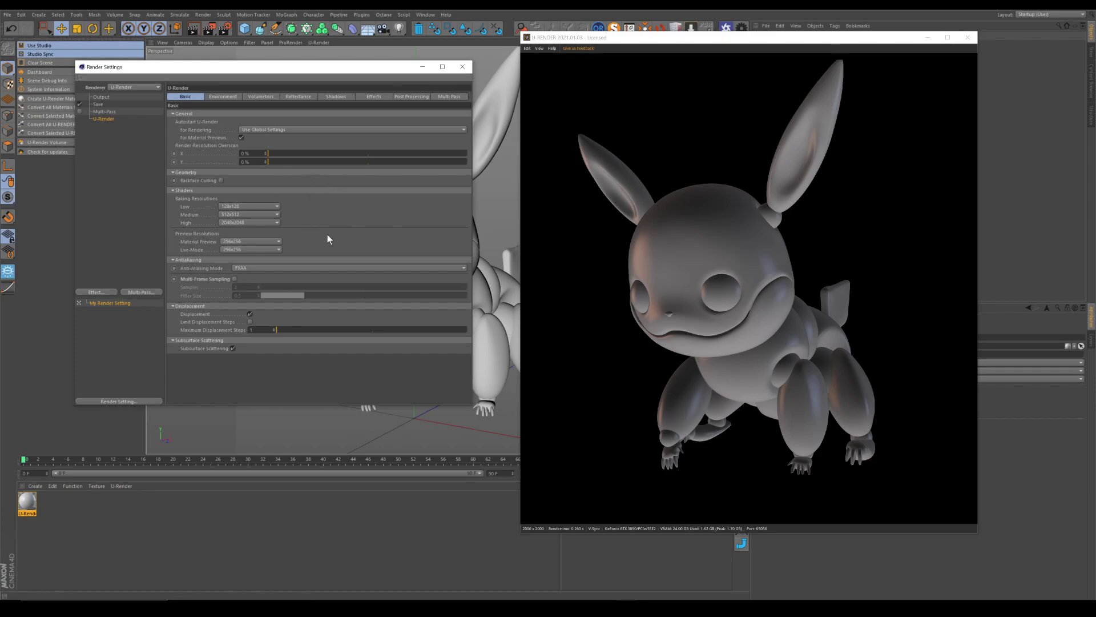
left_click(224, 97)
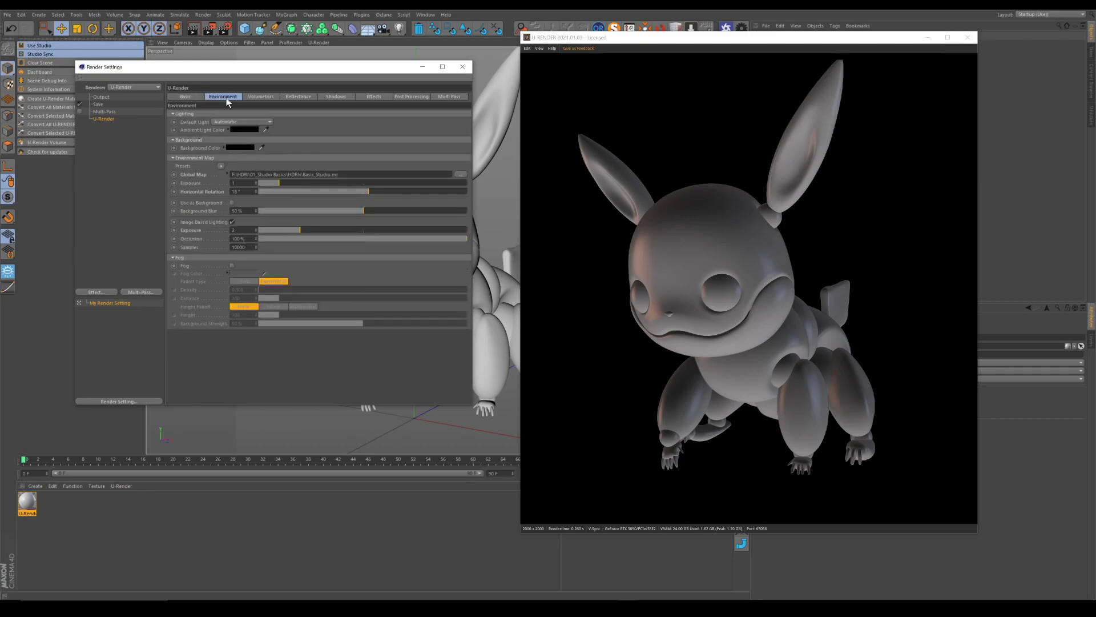
left_click(424, 66)
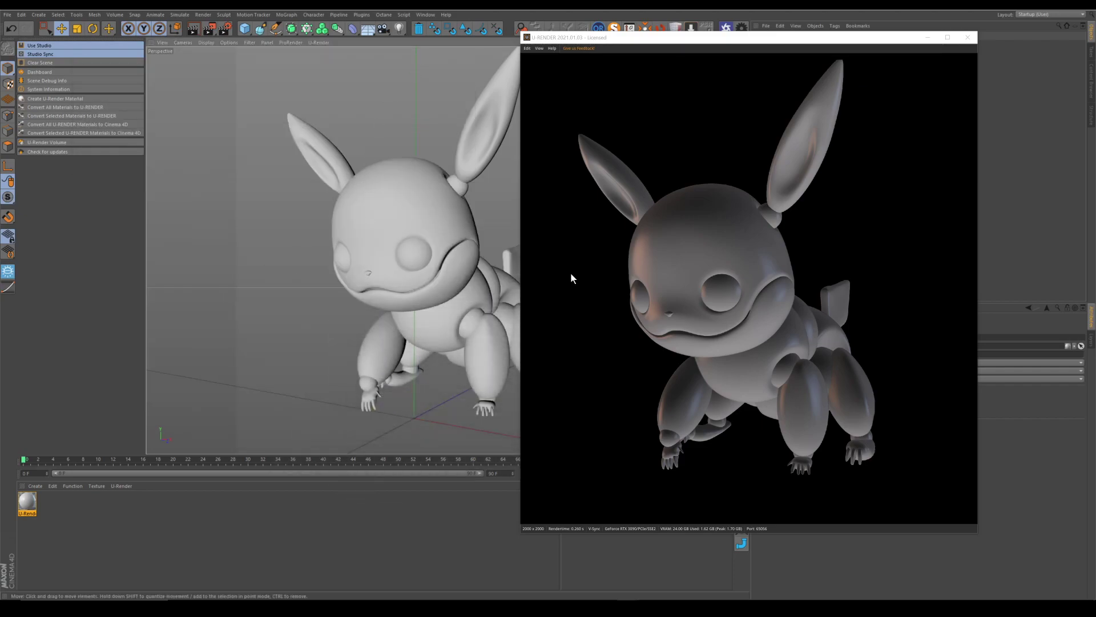
Open the U-Render material for editing and set the projection of the Subdivision Surface's texture tag to Cubic.
left_click_drag(420, 268, 435, 294, "alt")
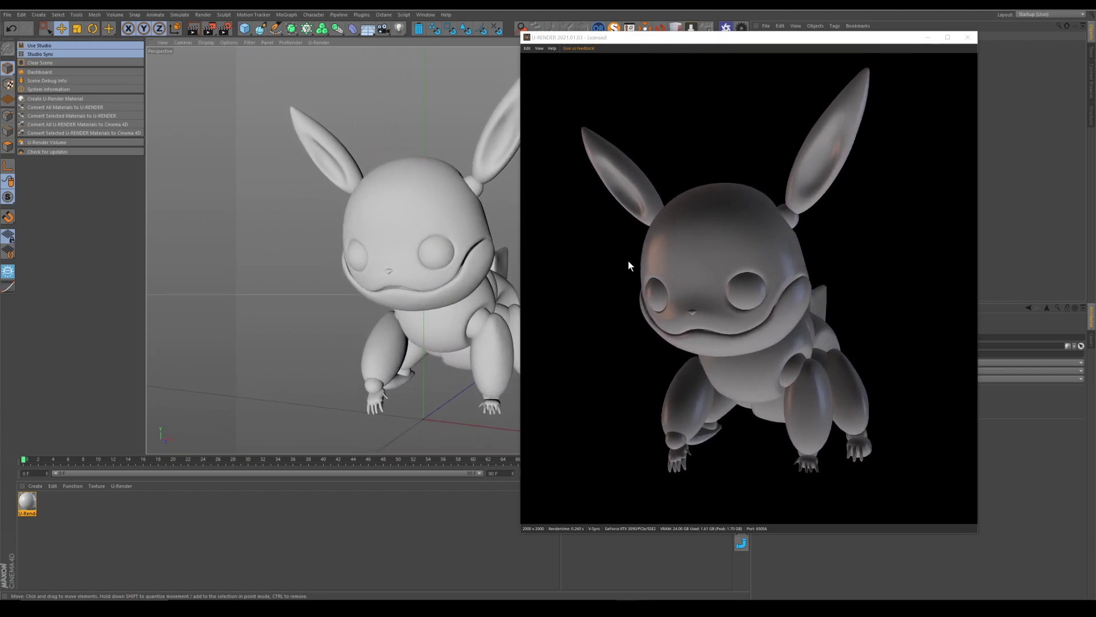
left_click_drag(695, 44, 727, 69)
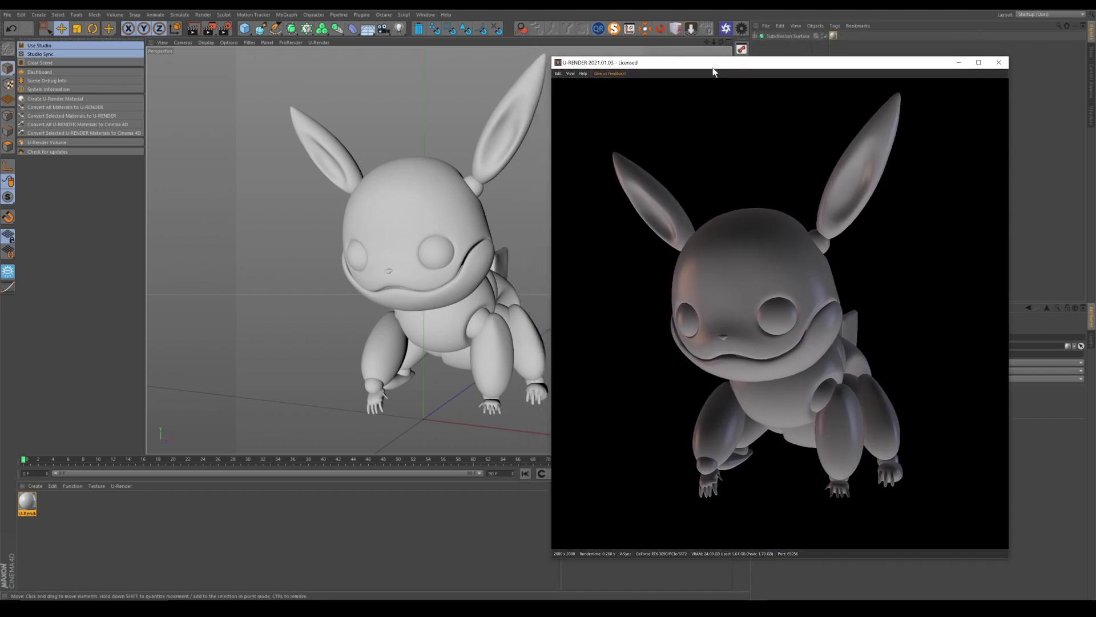
double_click(26, 500)
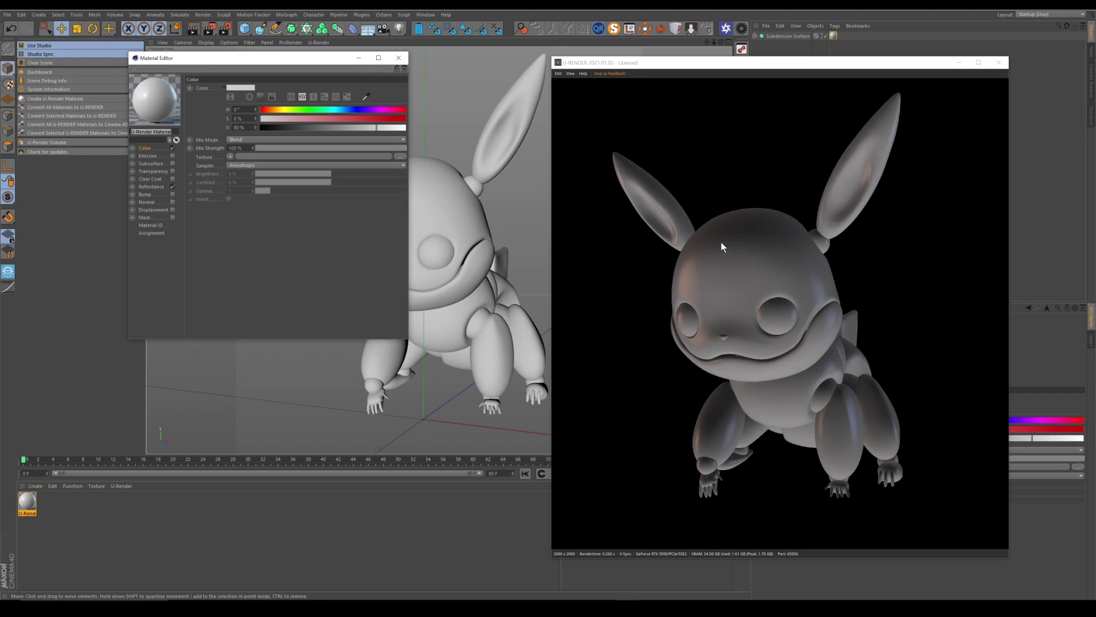
left_click_drag(718, 64, 405, 66)
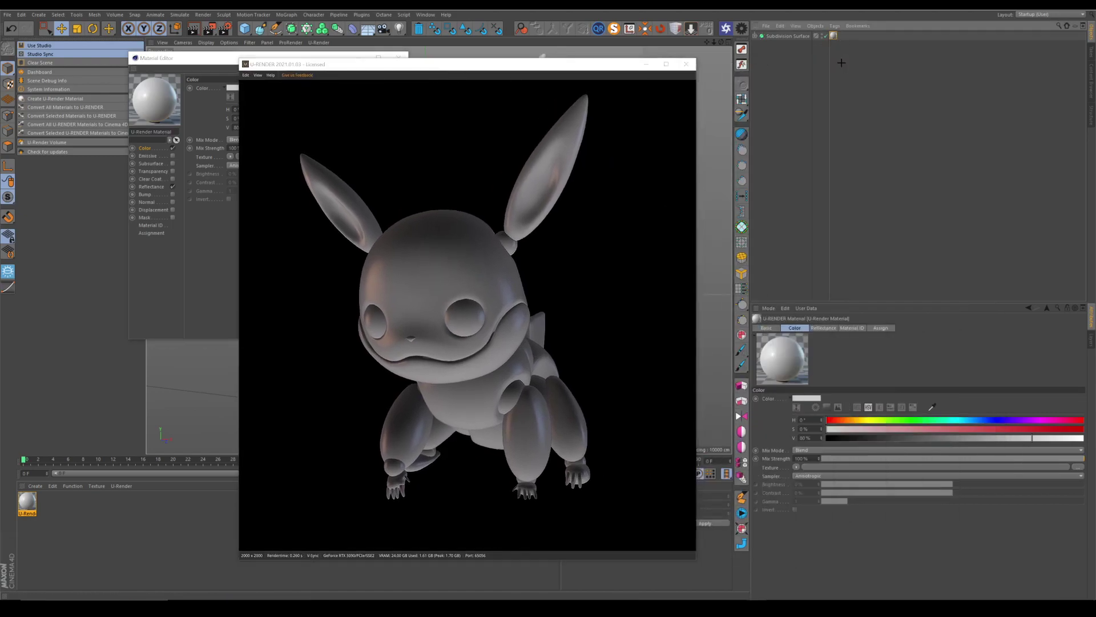
left_click(834, 37)
left_click(823, 364)
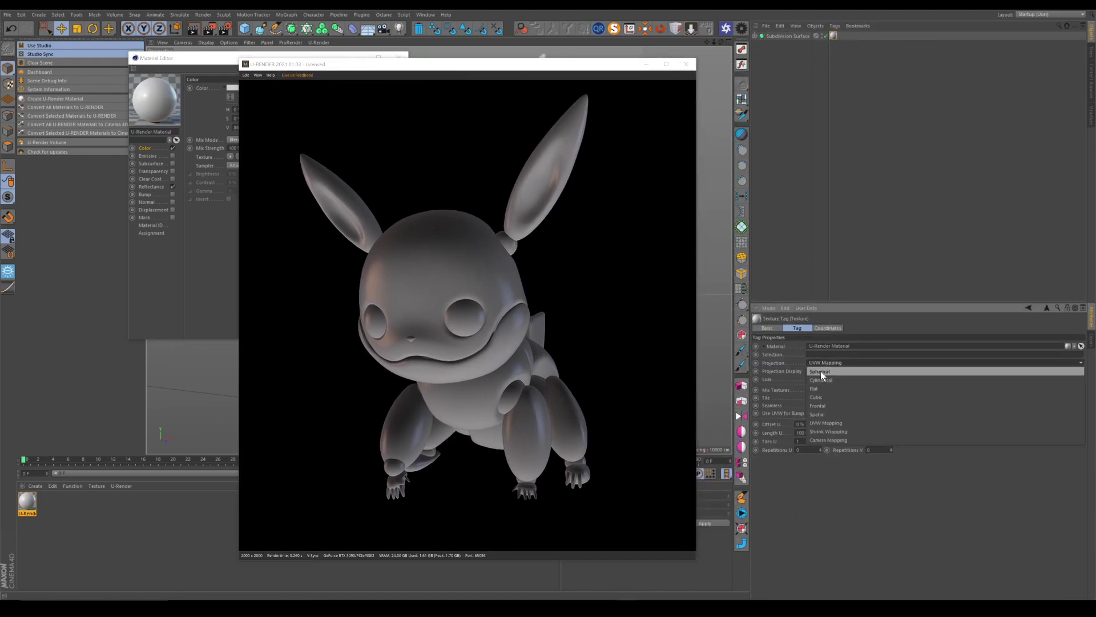
left_click(820, 398)
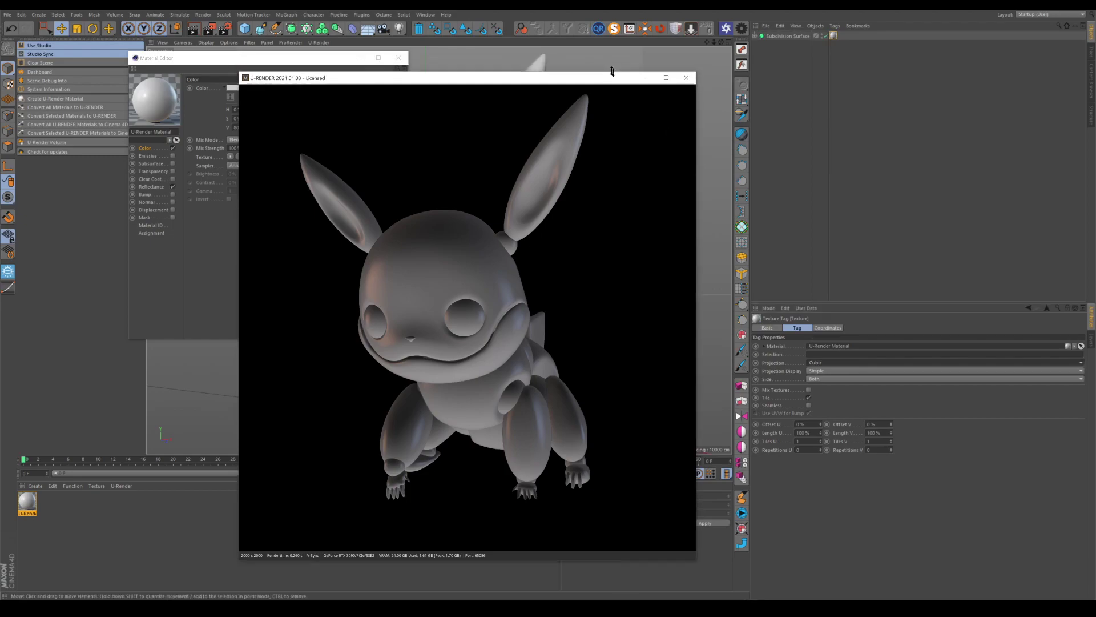
Examine the material's Reflectance channel, including its specular, glossiness and environment options, and its Normal channel.
left_click_drag(428, 61, 648, 58)
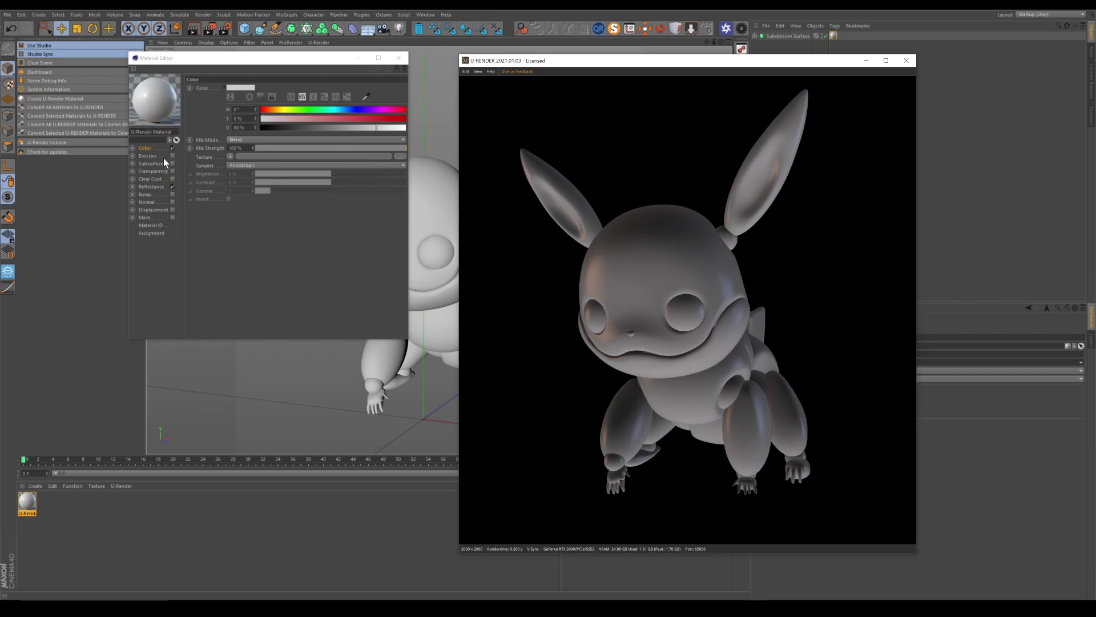
left_click(152, 187)
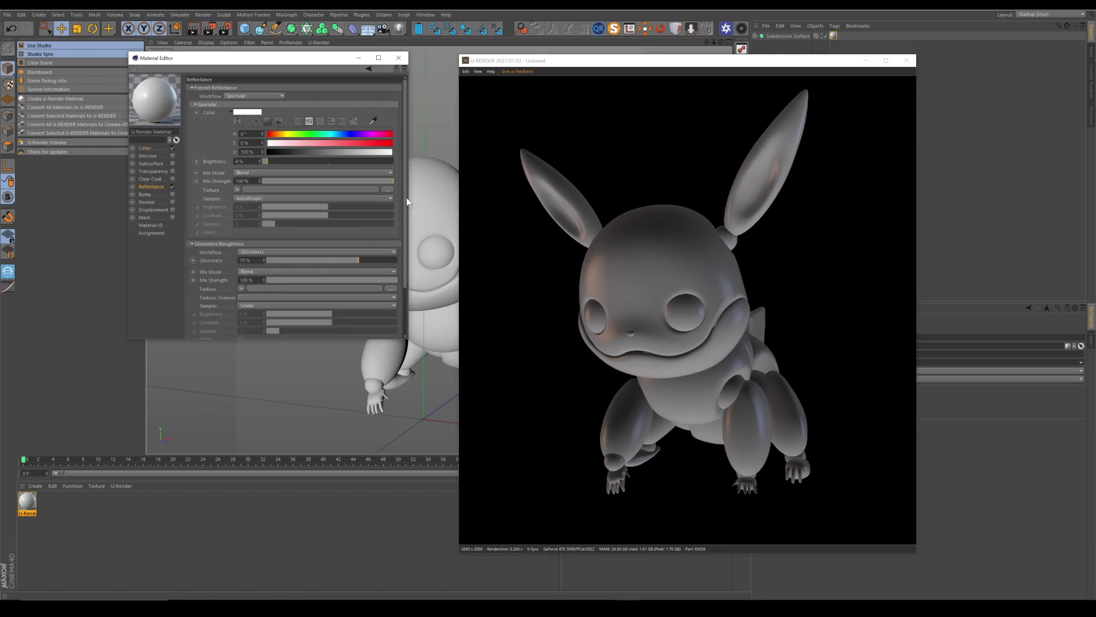
left_click_drag(405, 202, 403, 245)
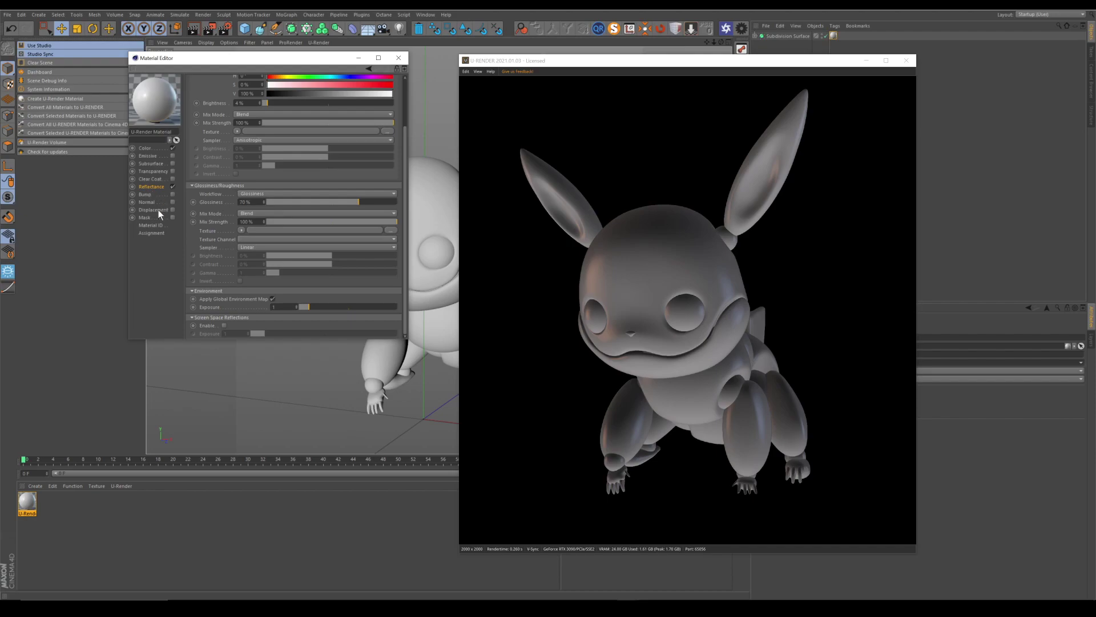
left_click(146, 202)
Load the MetalCorrodedHeavy001 color map as the material's color texture without copying the image to the project location.
left_click(150, 152)
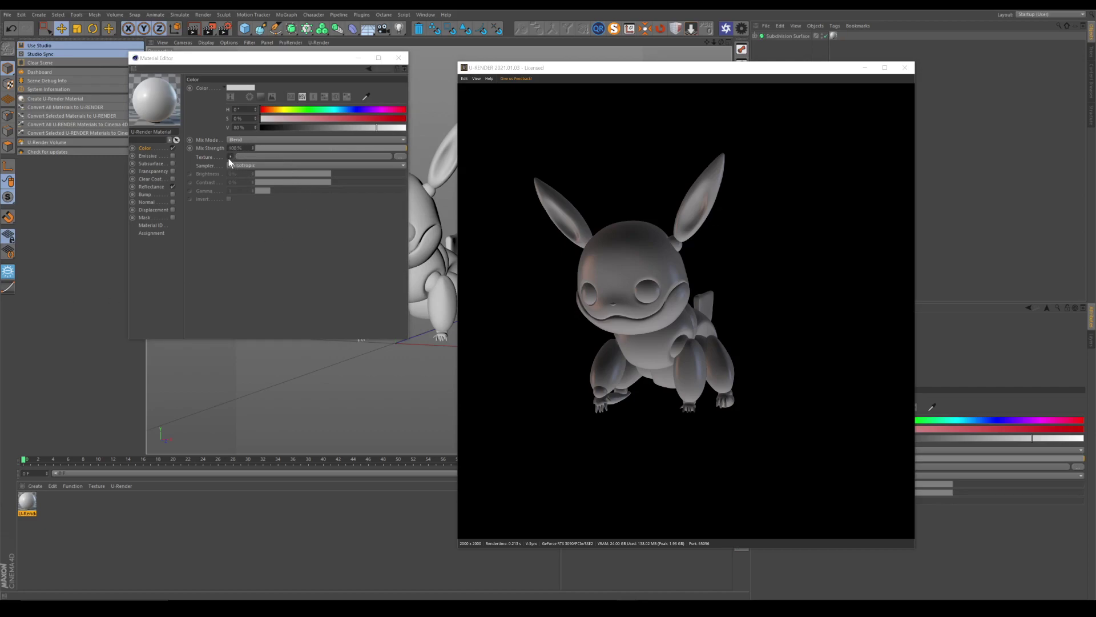
left_click_drag(559, 68, 784, 118)
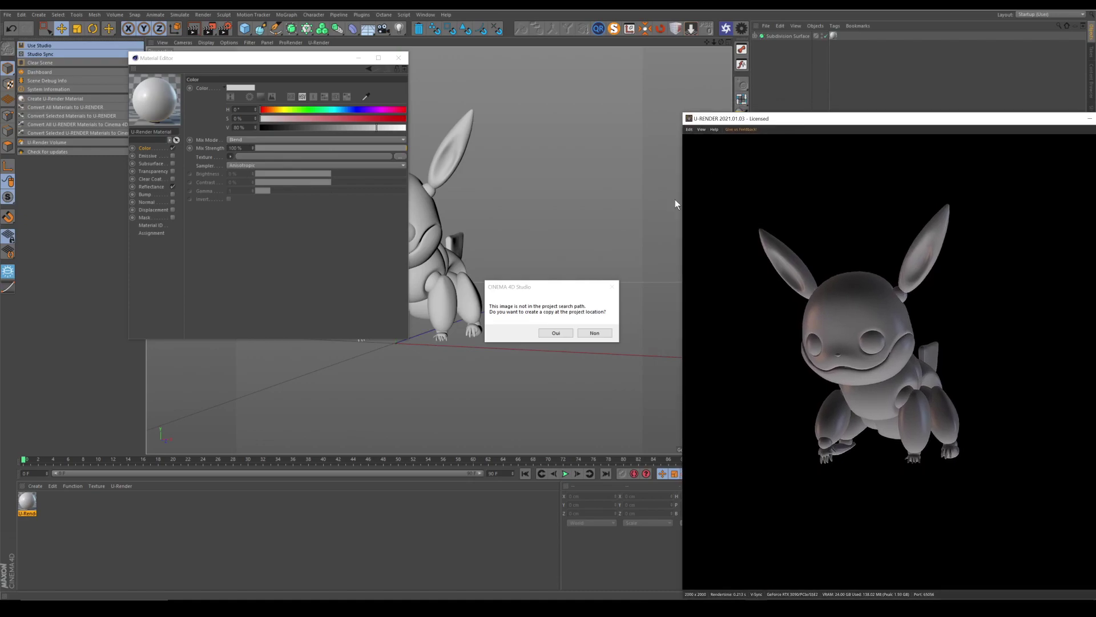
left_click(598, 335)
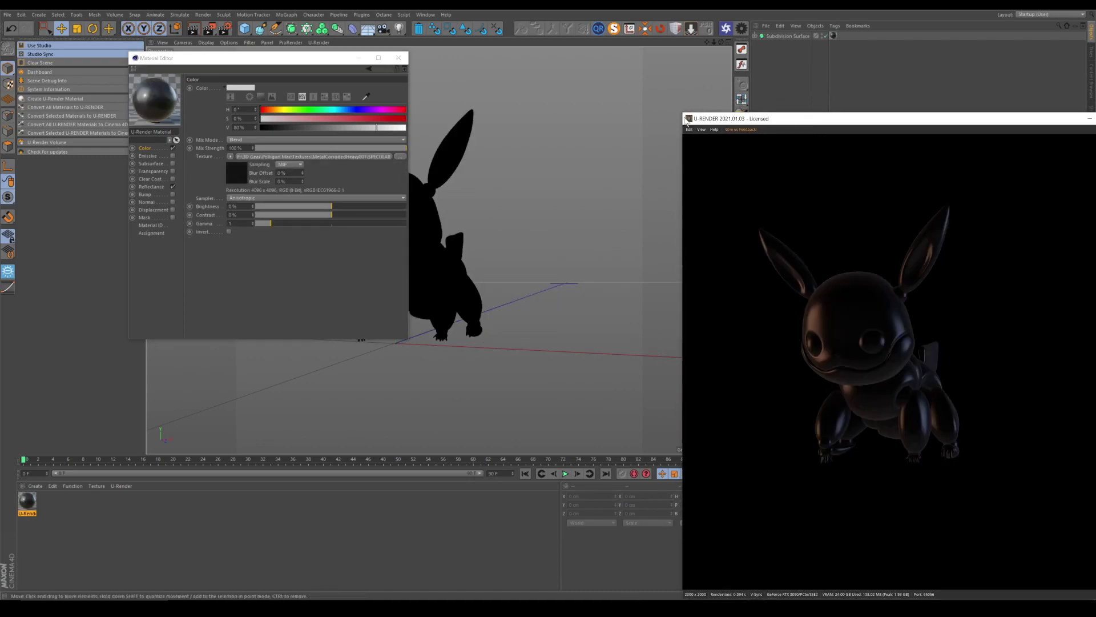
Set the texture tag's U and V lengths to 10% for 10 tiles in each direction, keeping Cubic projection.
left_click_drag(788, 117, 295, 51)
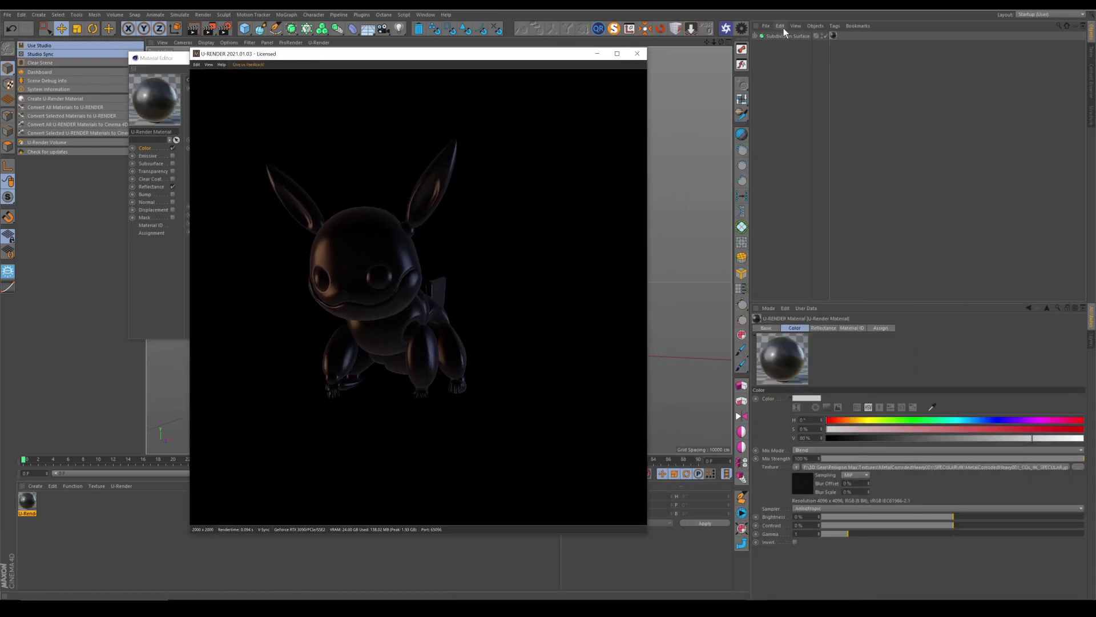
left_click(833, 35)
left_click(819, 362)
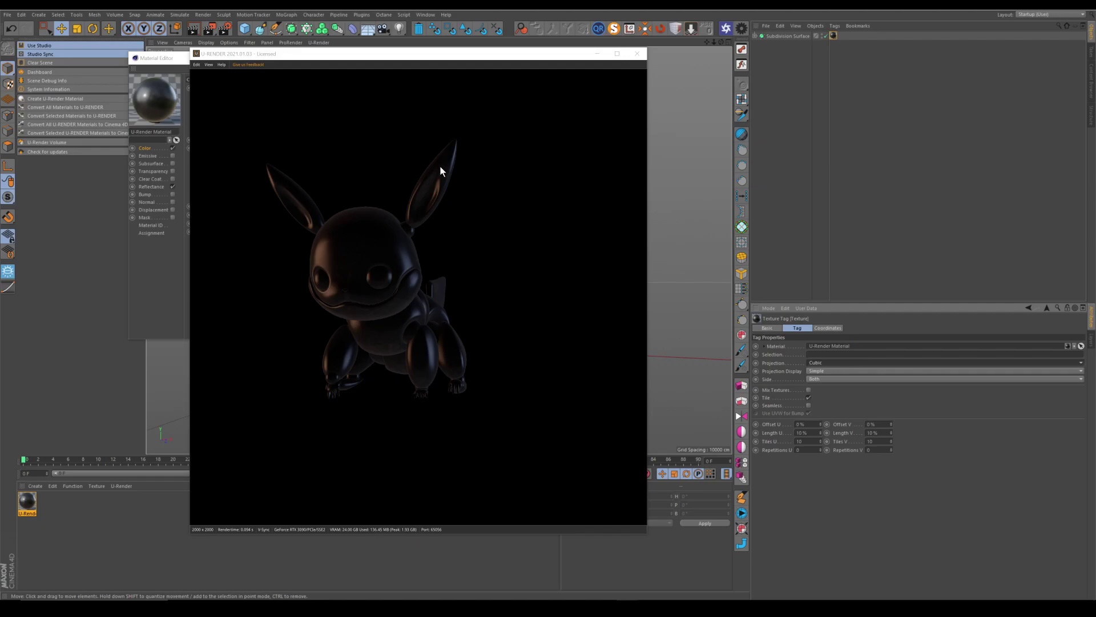
left_click_drag(413, 53, 708, 45)
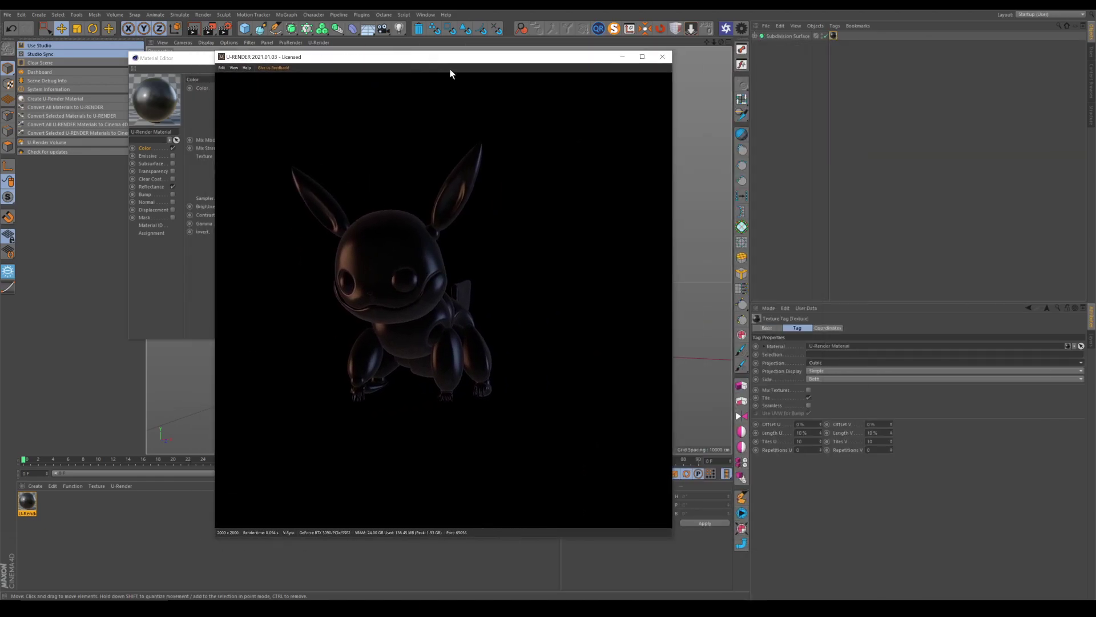
left_click_drag(882, 433, 823, 454)
left_click(964, 498)
left_click_drag(882, 433, 832, 442)
left_click(813, 433)
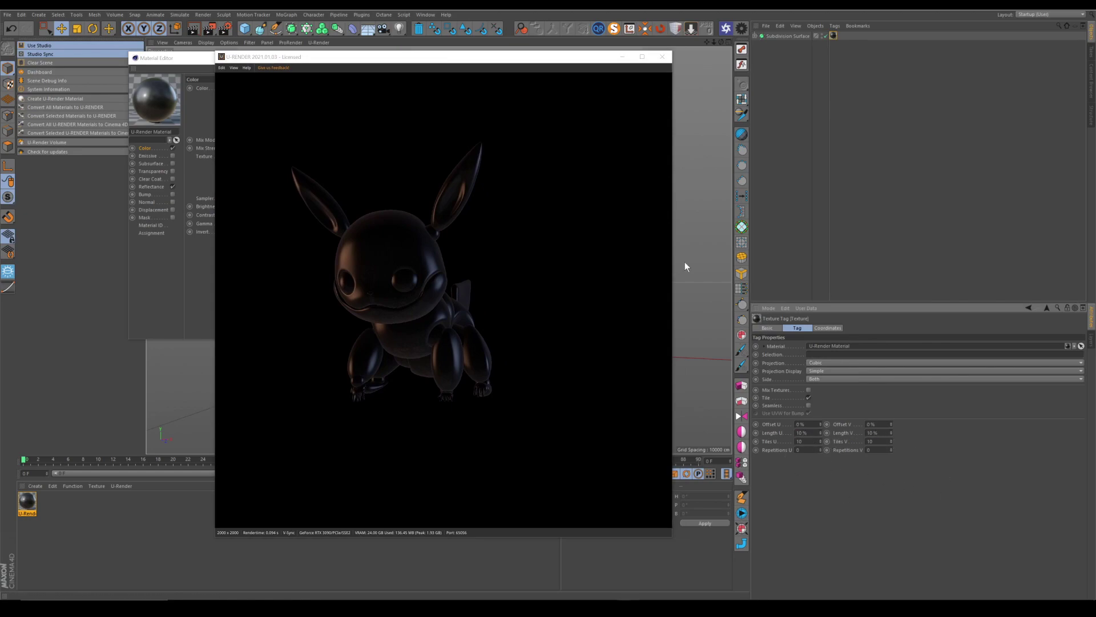
Enable the Normal channel with the MetalCorrodedHeavy001 normal map, left uncopied at its original location, and set its strength to -42%.
left_click_drag(496, 57, 705, 39)
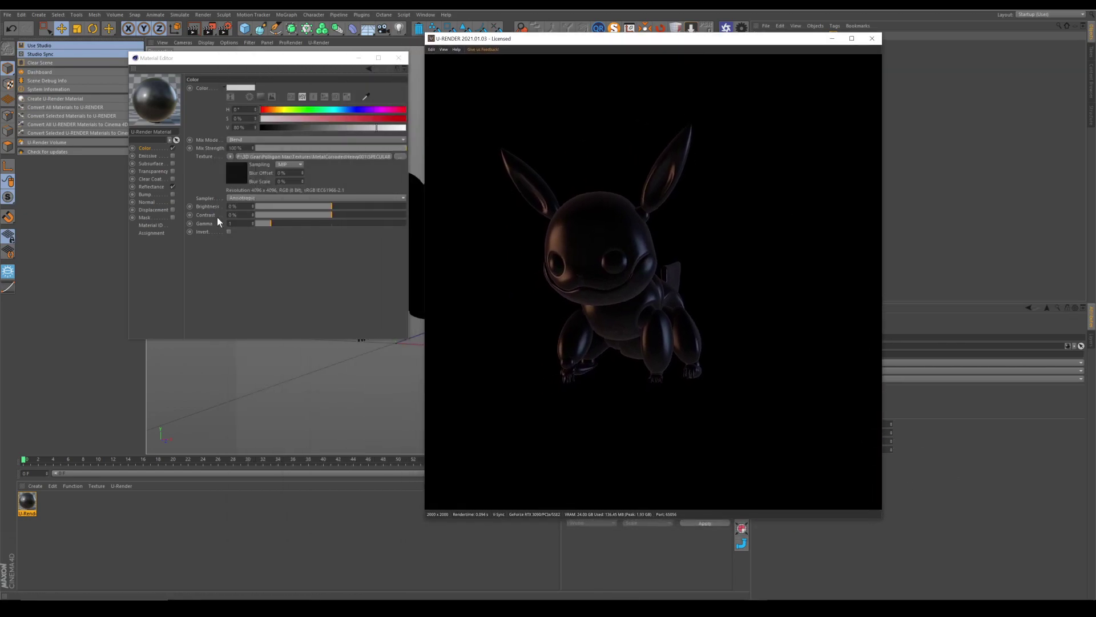
left_click(150, 202)
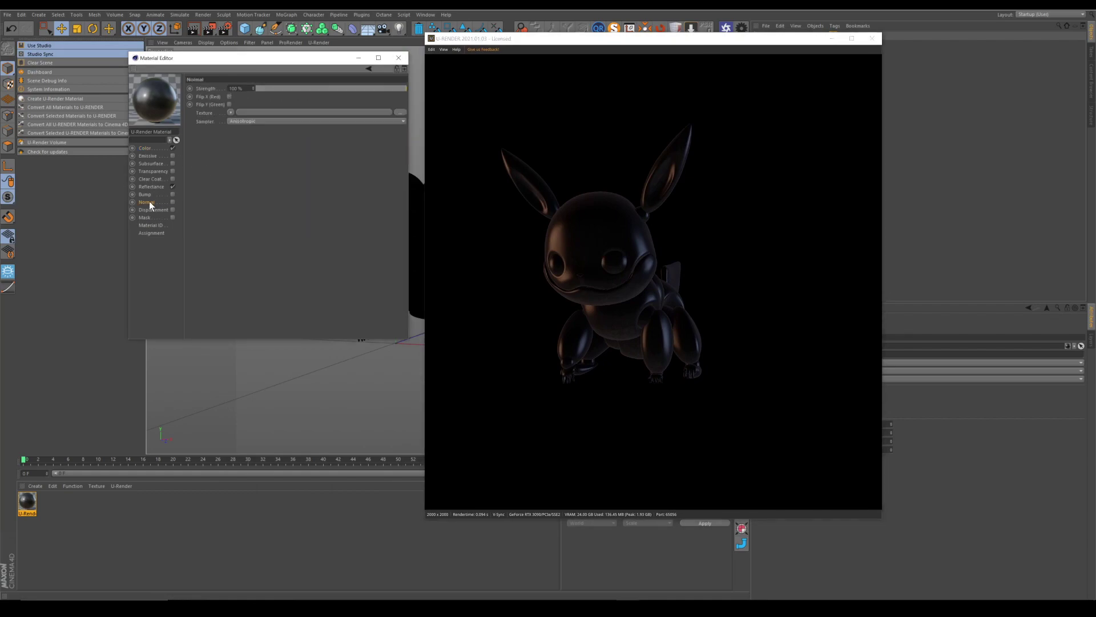
left_click(172, 203)
left_click(230, 113)
left_click(241, 135)
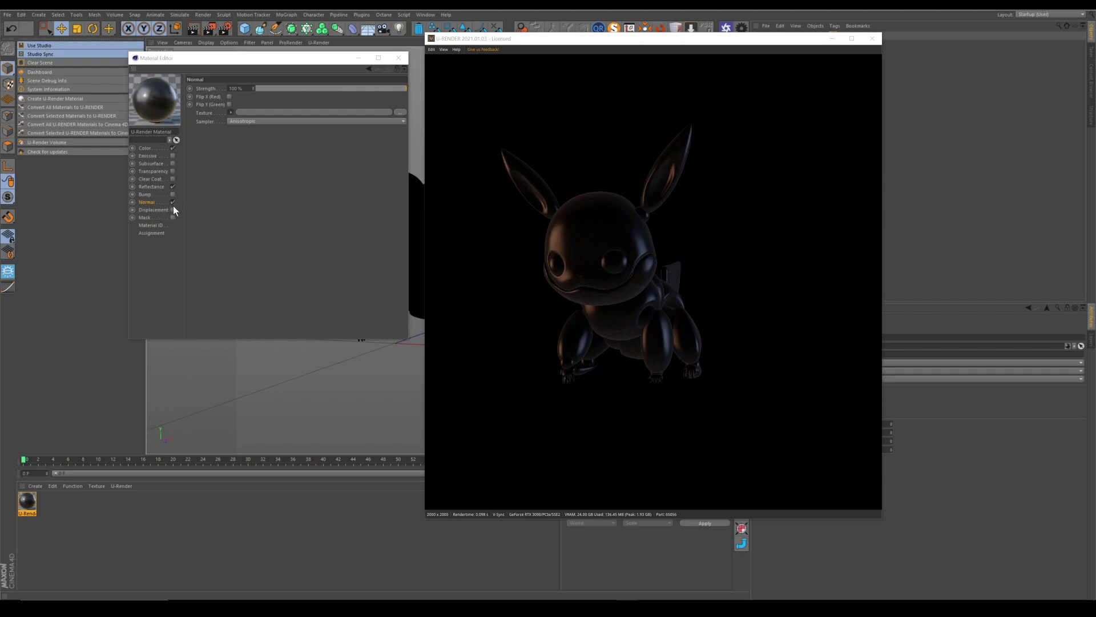
left_click_drag(565, 40, 786, 83)
left_click(592, 342)
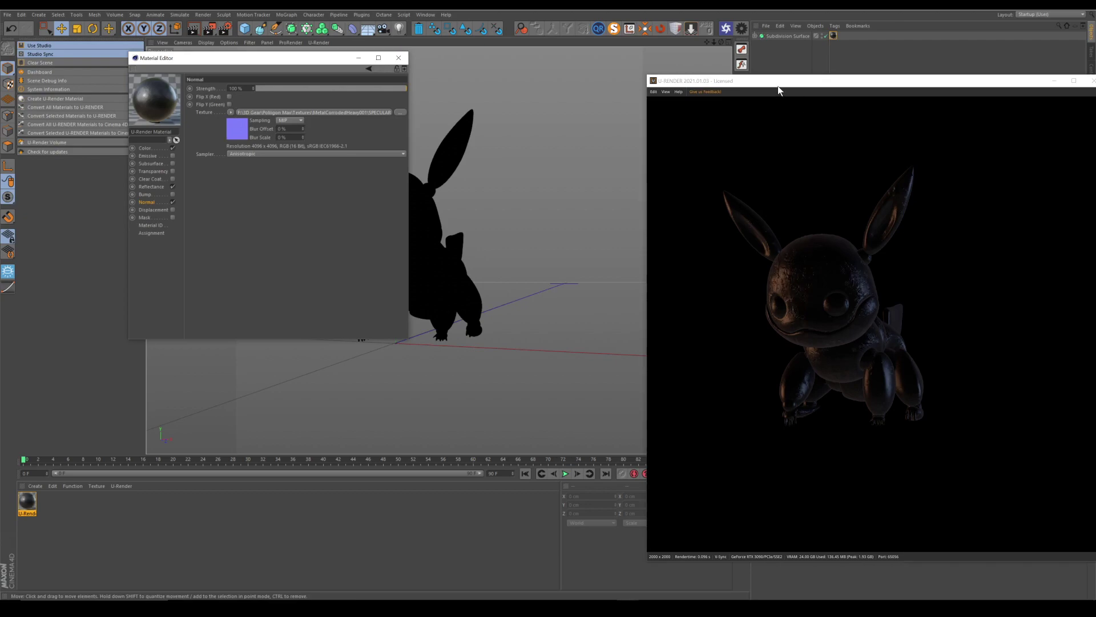
left_click_drag(778, 85, 528, 44)
left_click_drag(278, 90, 301, 89)
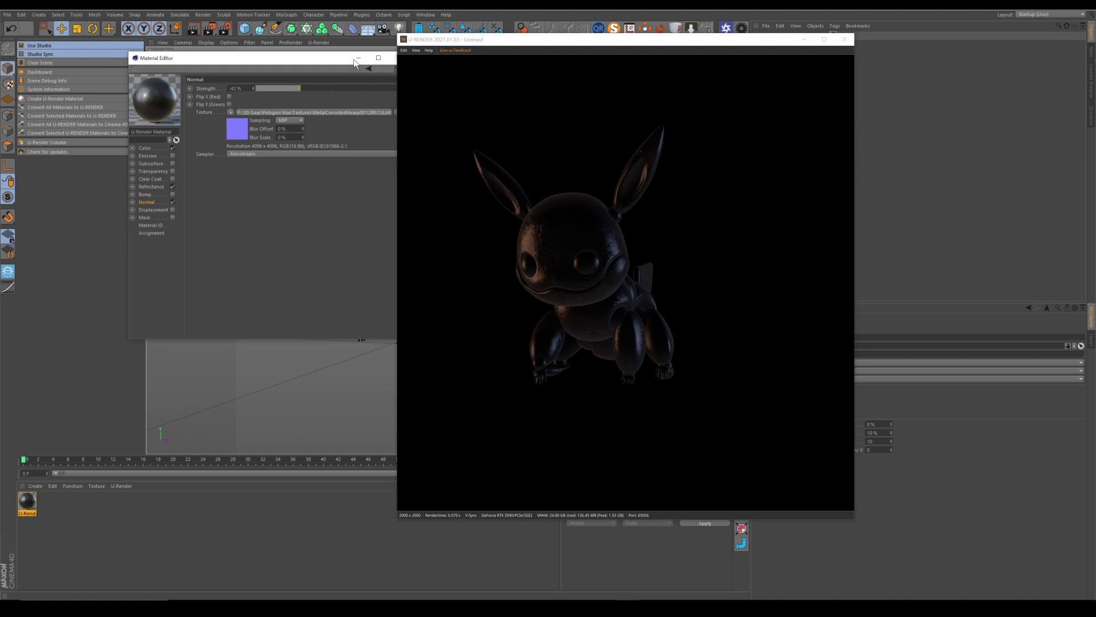
Duplicate the metal material and clear the color texture from the copy.
left_click_drag(26, 506, 56, 507)
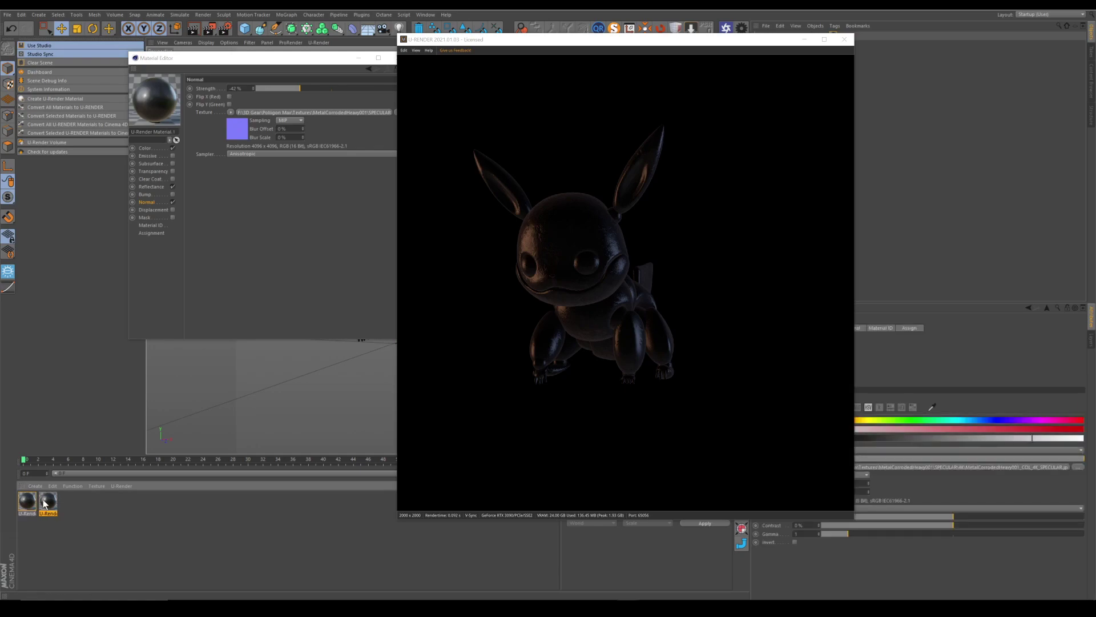
left_click(141, 148)
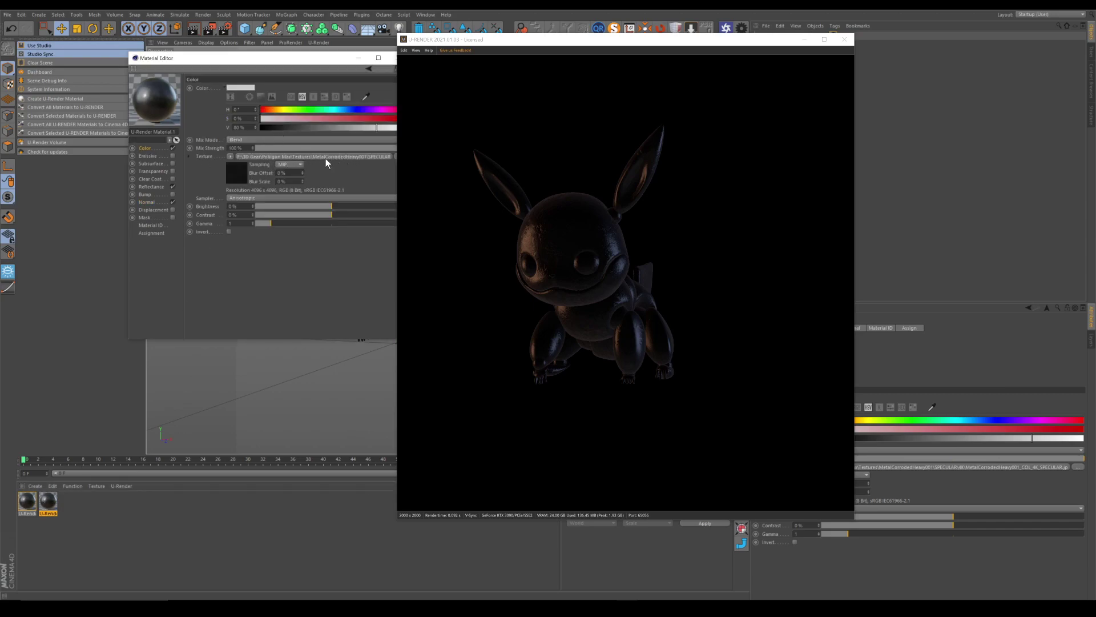
left_click(233, 156)
left_click(238, 164)
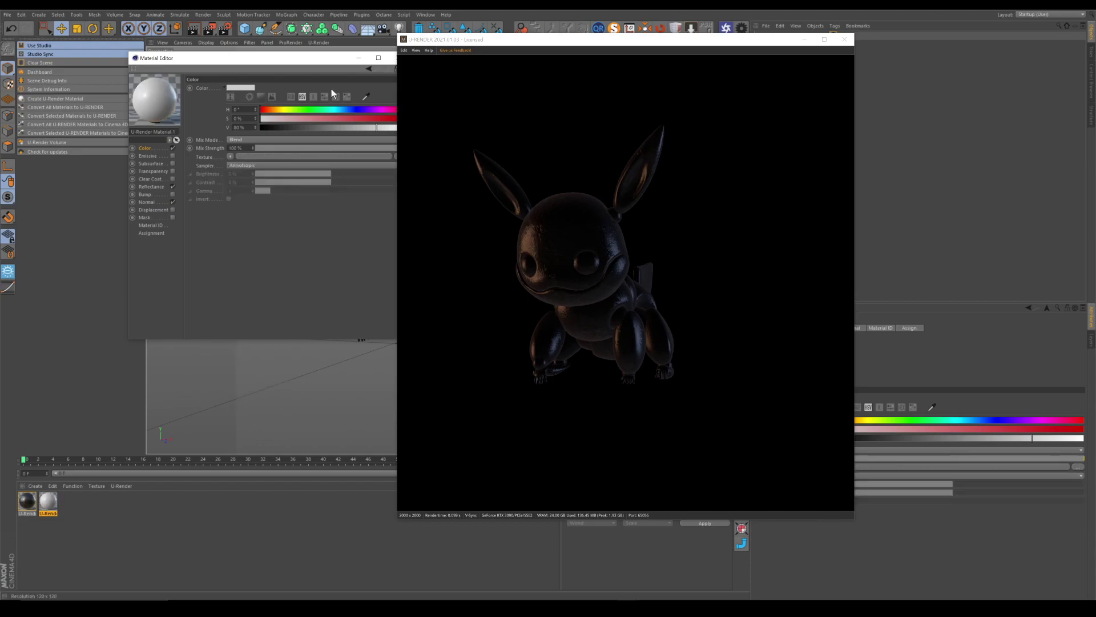
left_click_drag(602, 42, 396, 148)
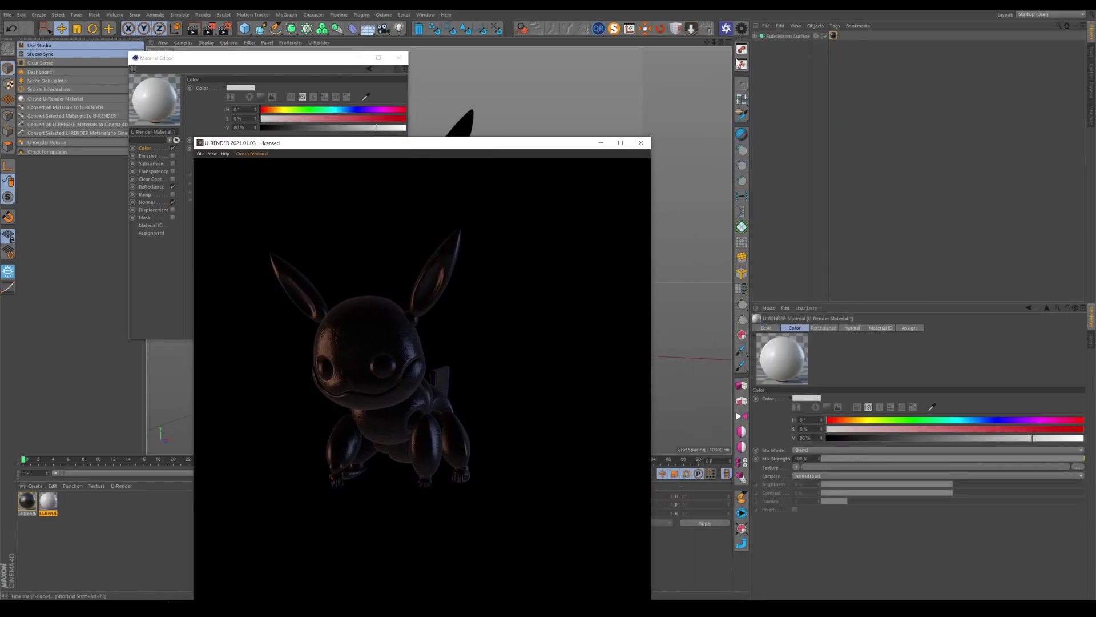
Move the metal's texture tag from the Subdivision Surface to the BOULES_ROTATION_AVANT_BRAS part and put the Material Editor away.
left_click(755, 36)
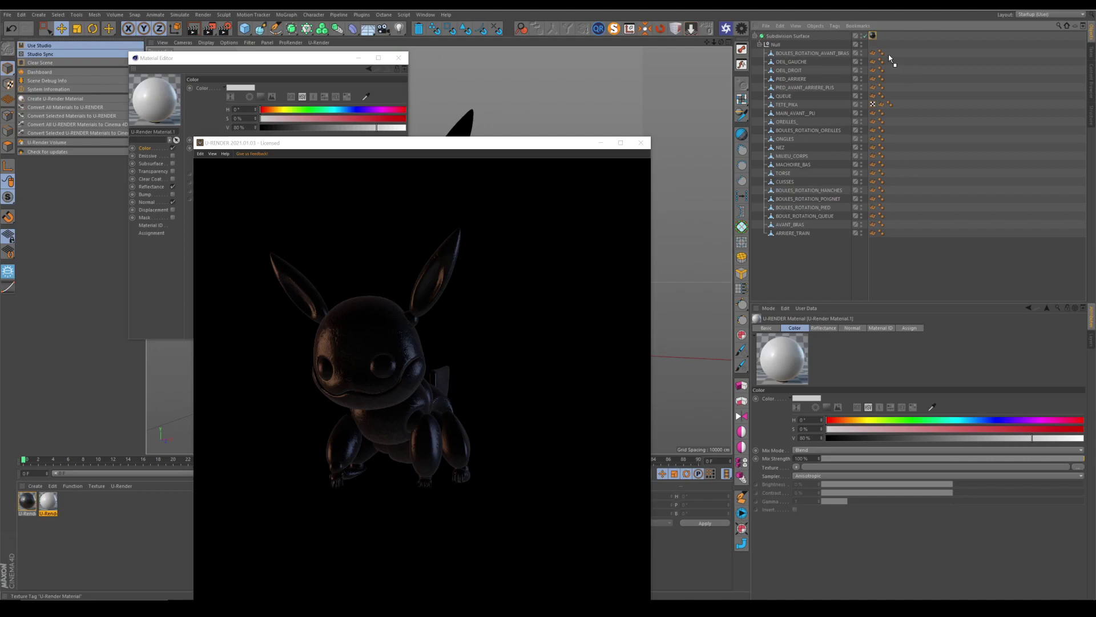
left_click_drag(896, 54, 896, 53)
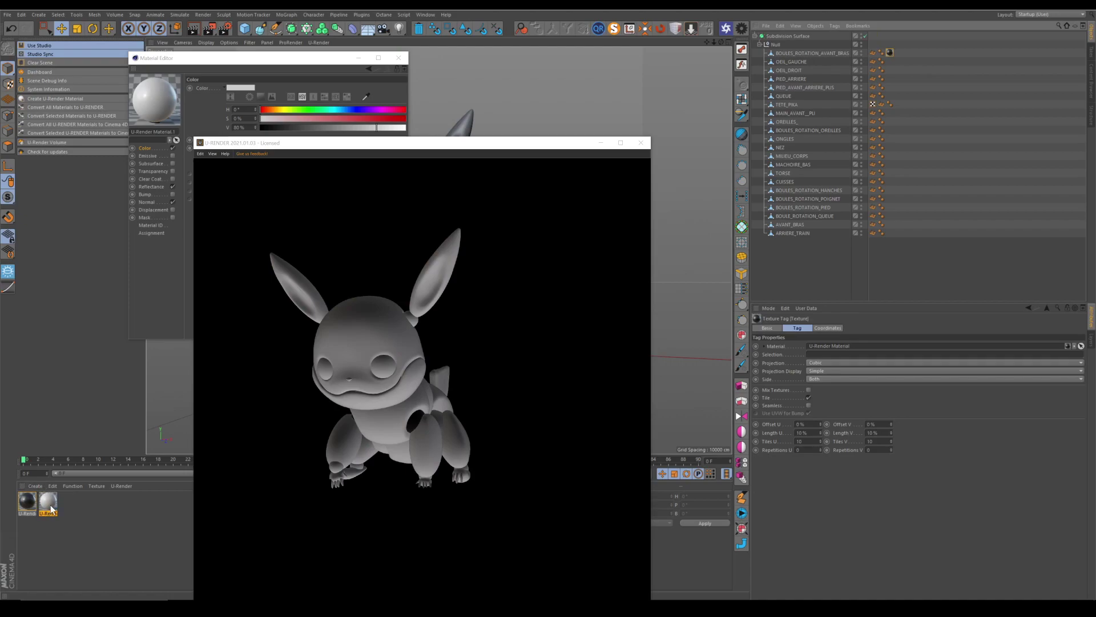
left_click_drag(439, 142, 762, 55)
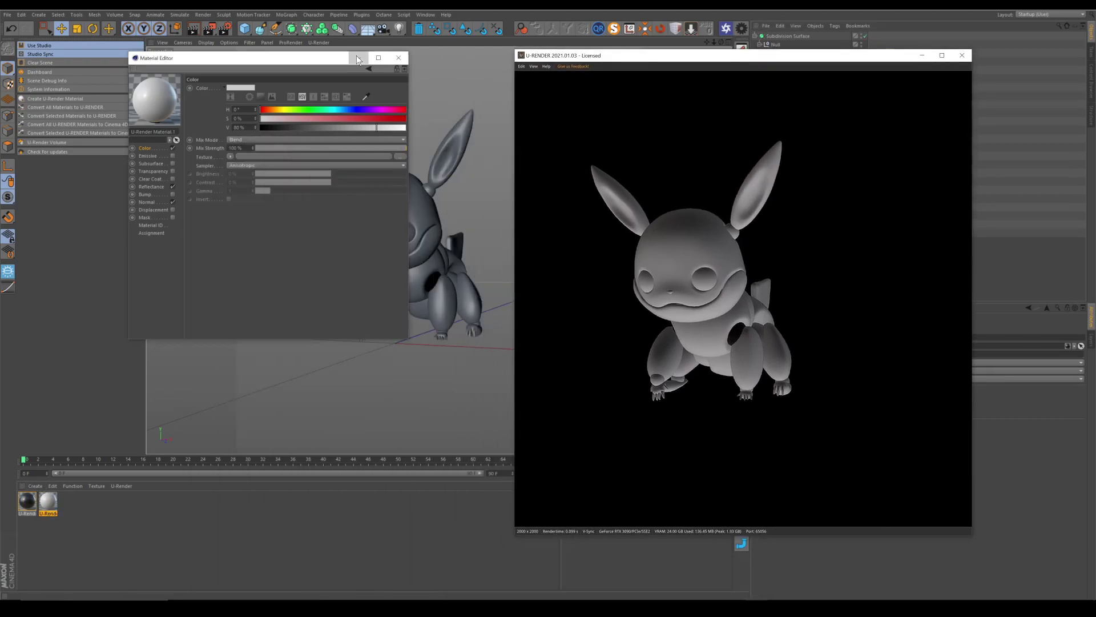
left_click(357, 58)
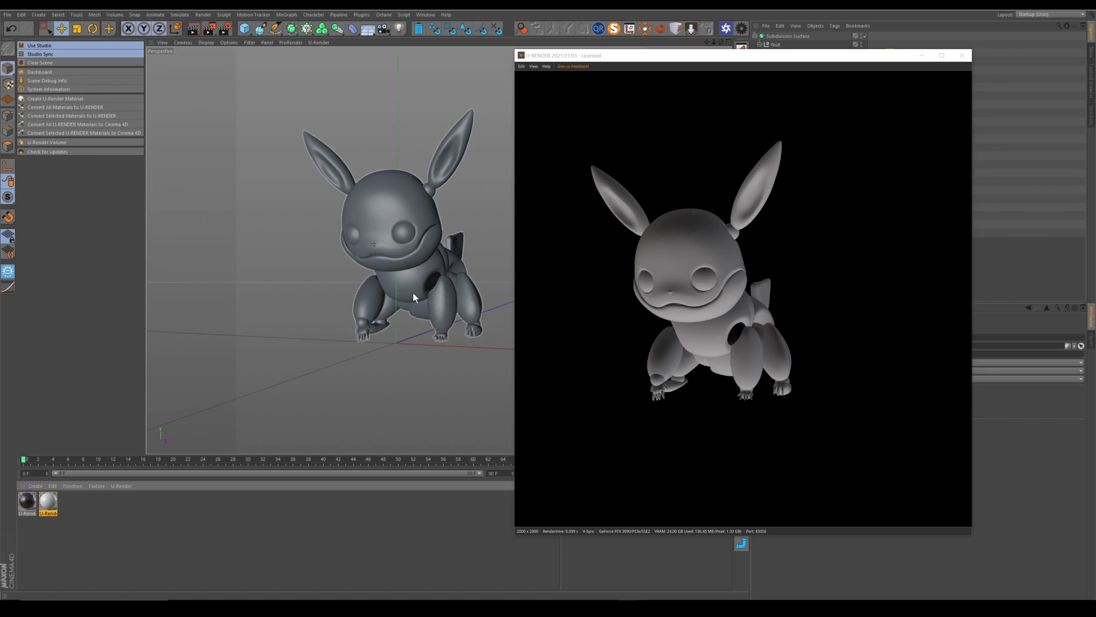
Assign the dark metal and its light untextured copy to the character's individual parts, such as head, torso, tail and paws.
left_click_drag(733, 60, 678, 296)
left_click_drag(387, 290, 398, 309, "alt")
left_click_drag(33, 505, 364, 251)
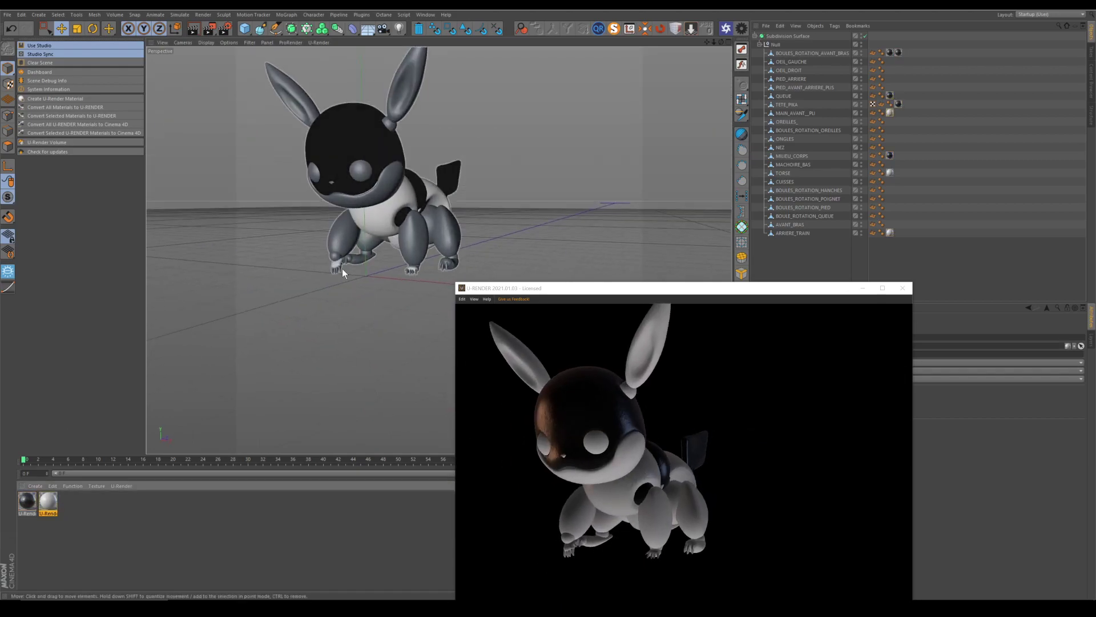
scroll(335, 266, "up", 10)
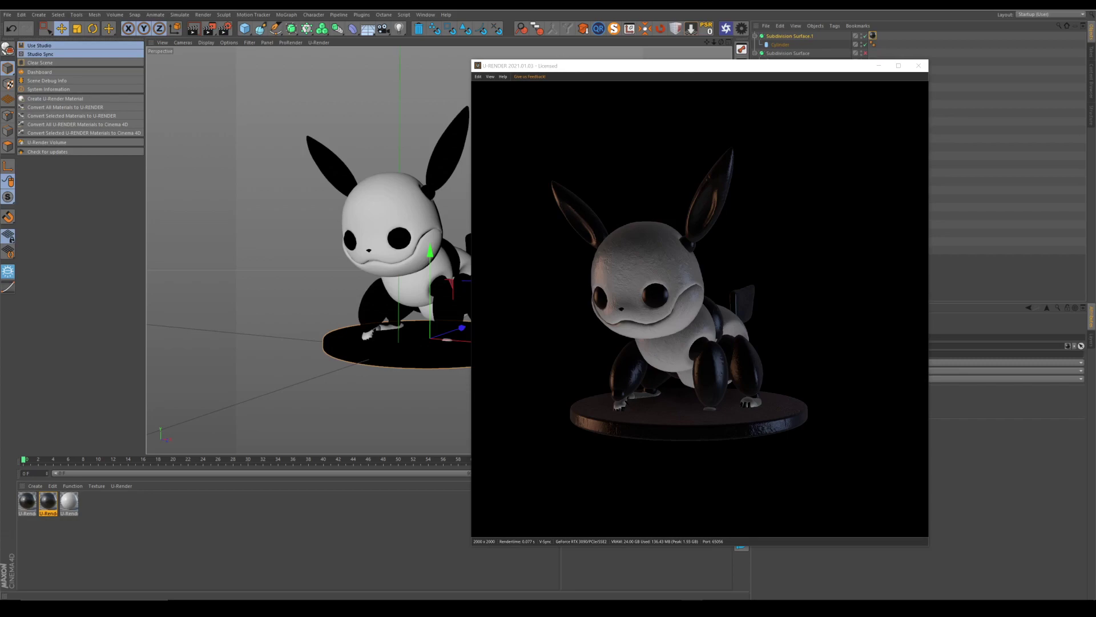
Add a U-Render Volume object to the scene with the character and its round base.
mouse_move(398, 247)
left_mouse_down("alt")
mouse_move(489, 249)
mouse_move(446, 241)
mouse_move(399, 259)
left_mouse_up("alt")
scroll(404, 250, "up", 3)
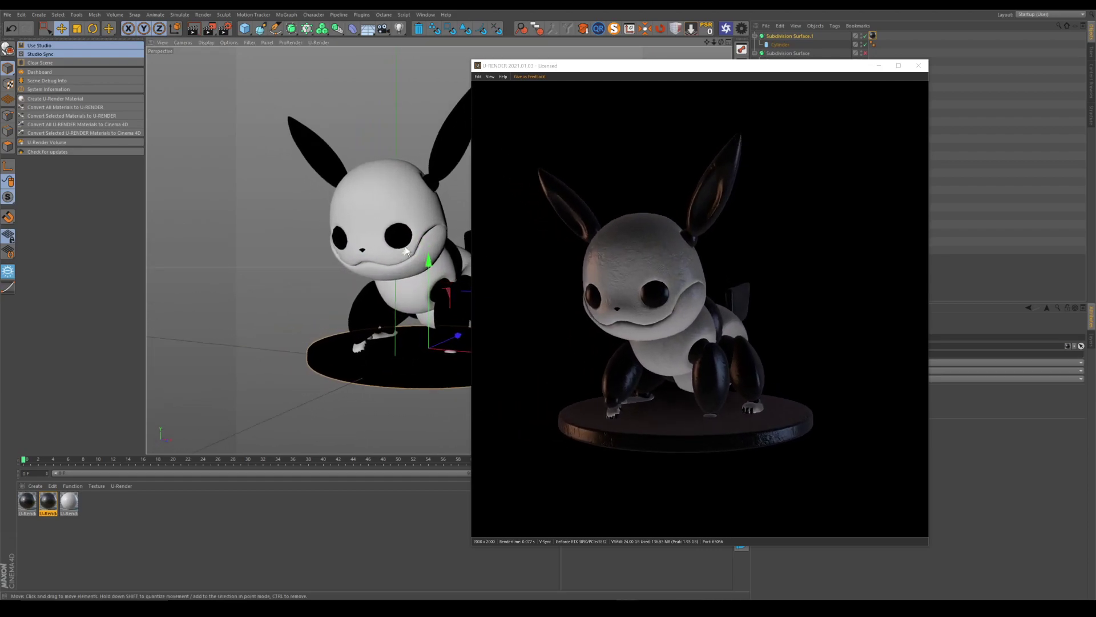
middle_click_drag(406, 243, 414, 245, "alt")
left_click_drag(604, 71, 644, 80)
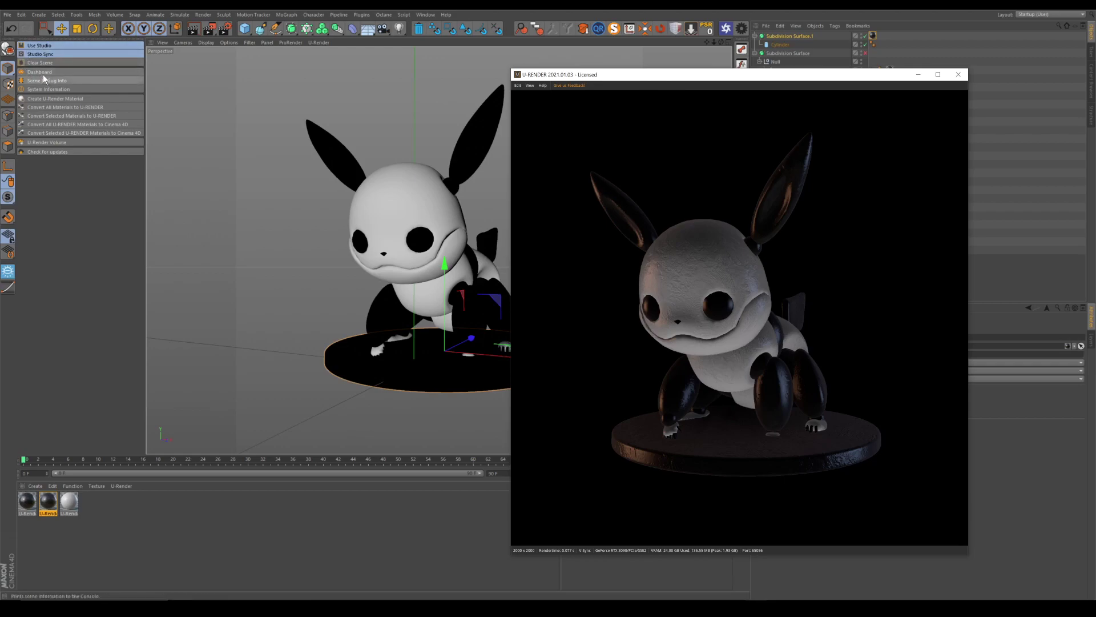
left_click(38, 142)
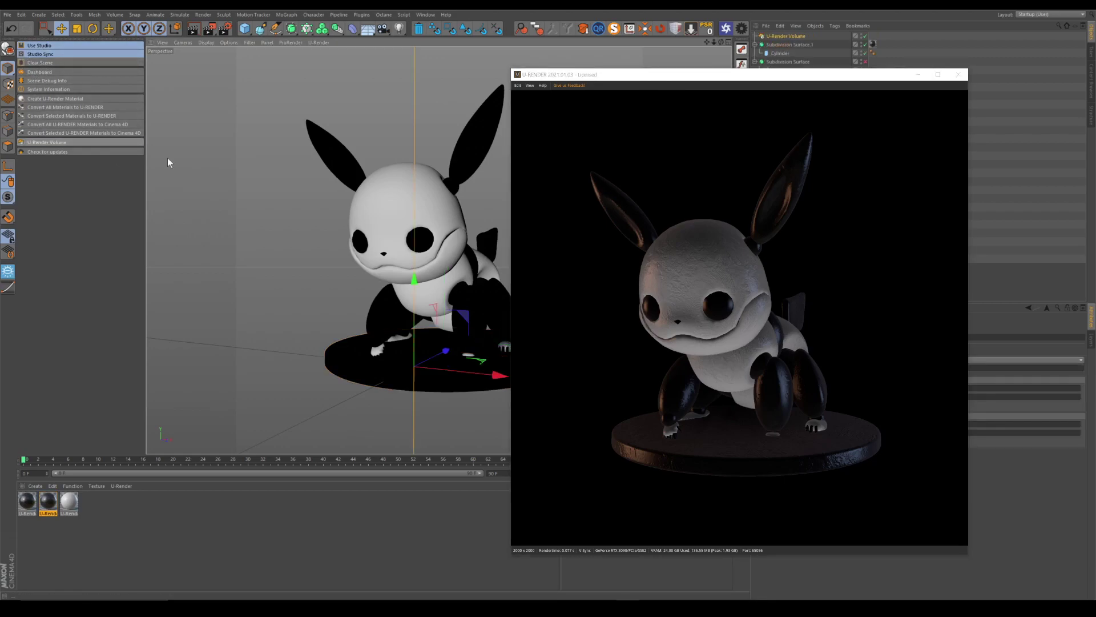
Try the volume object's Cube mode and return it to Layered.
left_click_drag(662, 82, 324, 79)
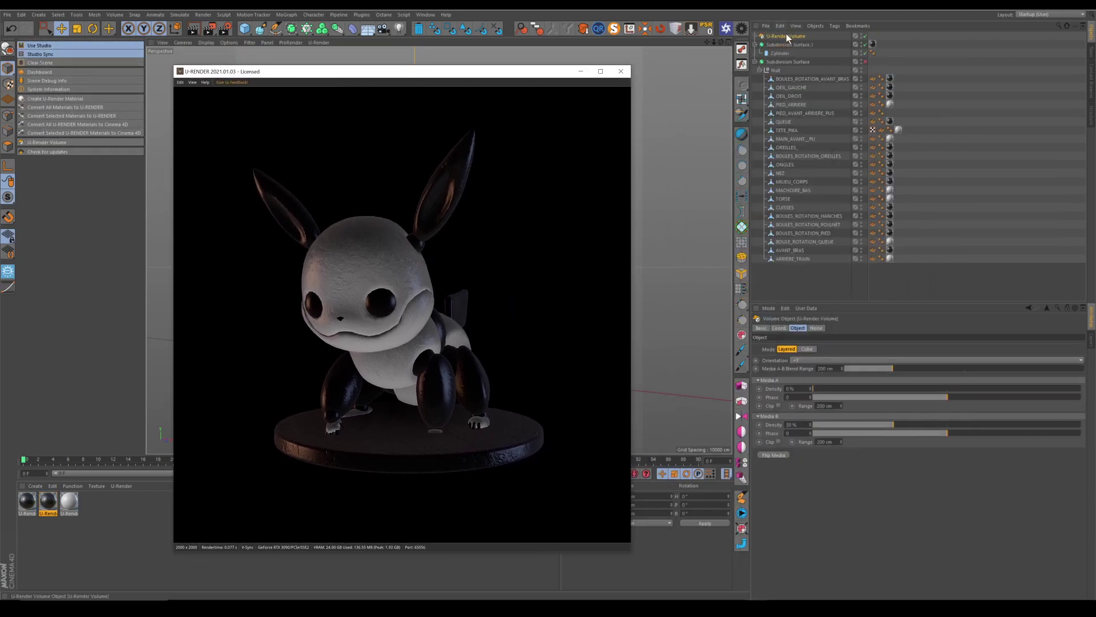
left_click(805, 349)
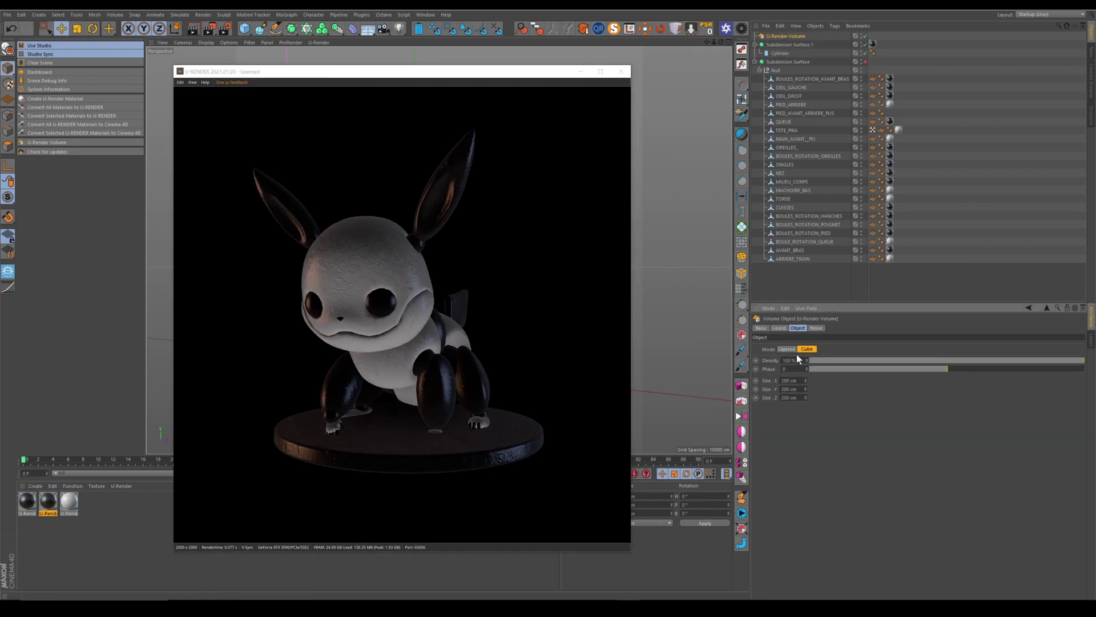
left_click(788, 349)
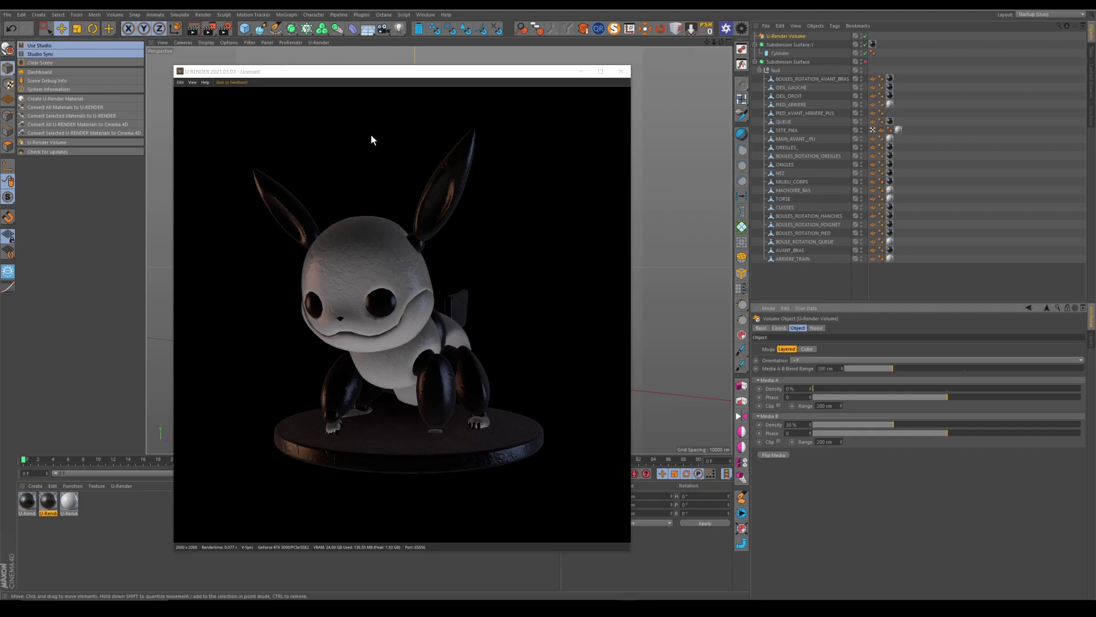
Enable the Subdivision Surface that holds the character parts and collapse its hierarchy.
left_click_drag(432, 75, 718, 75)
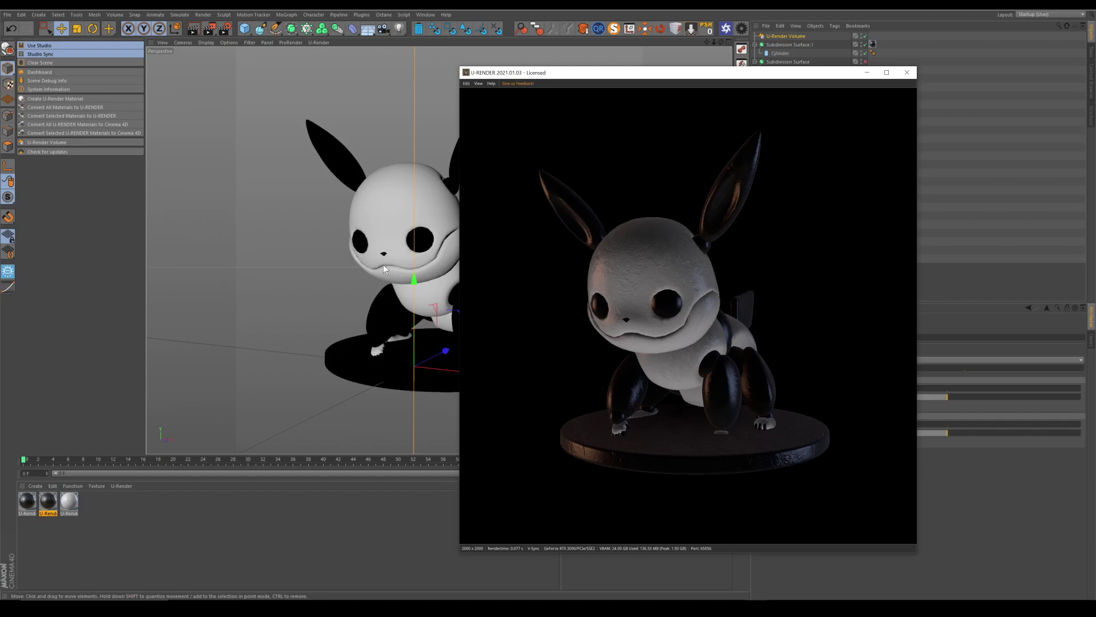
left_click(865, 60)
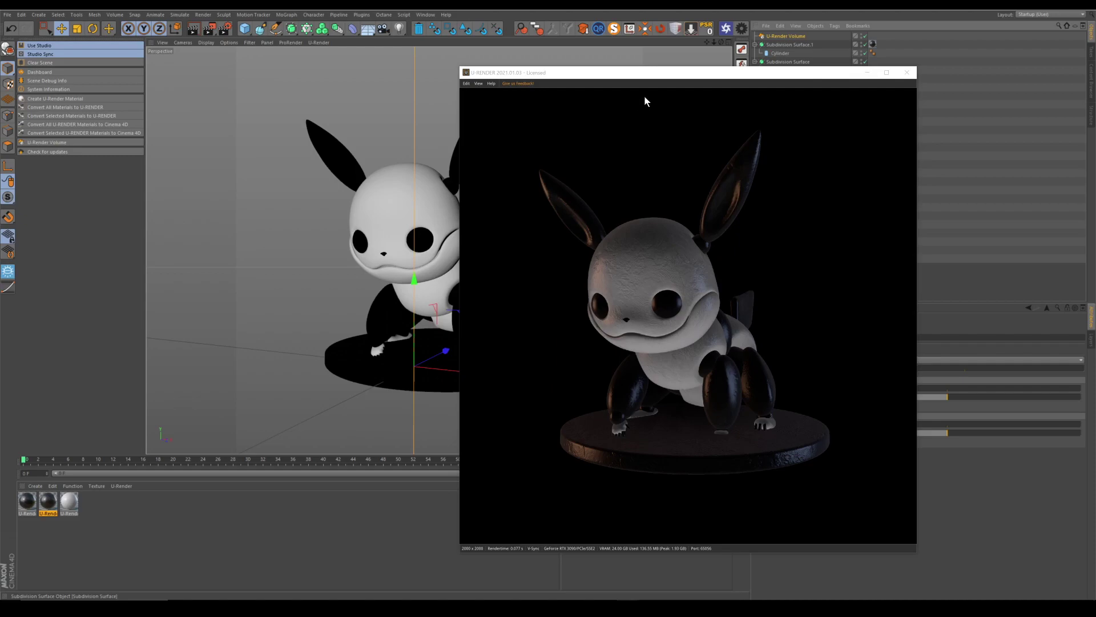
left_click_drag(652, 73, 353, 62)
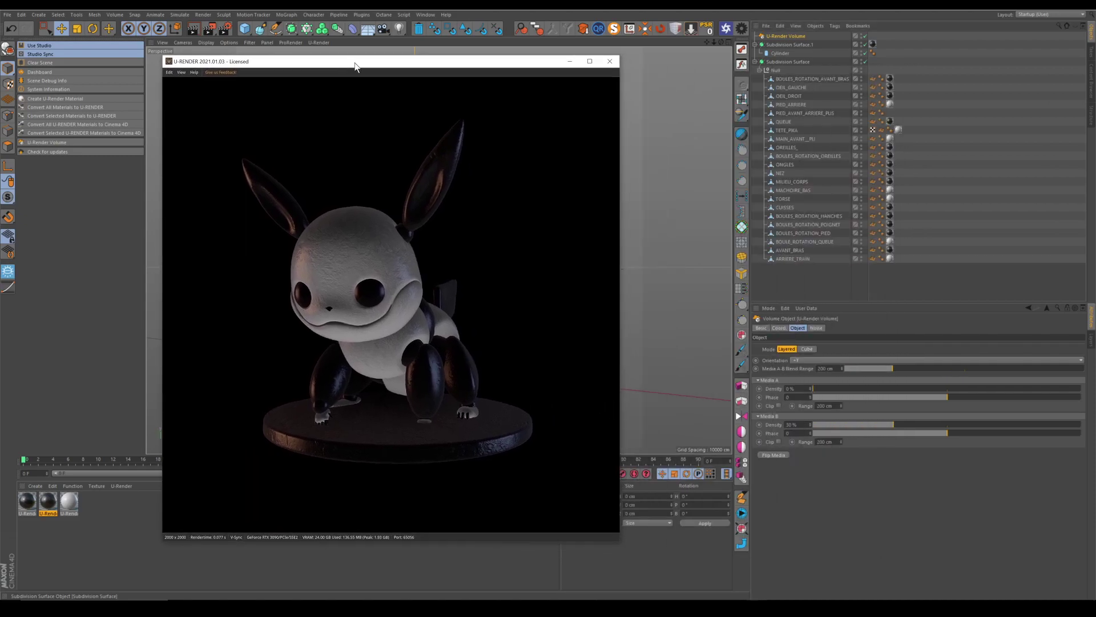
left_click(755, 62)
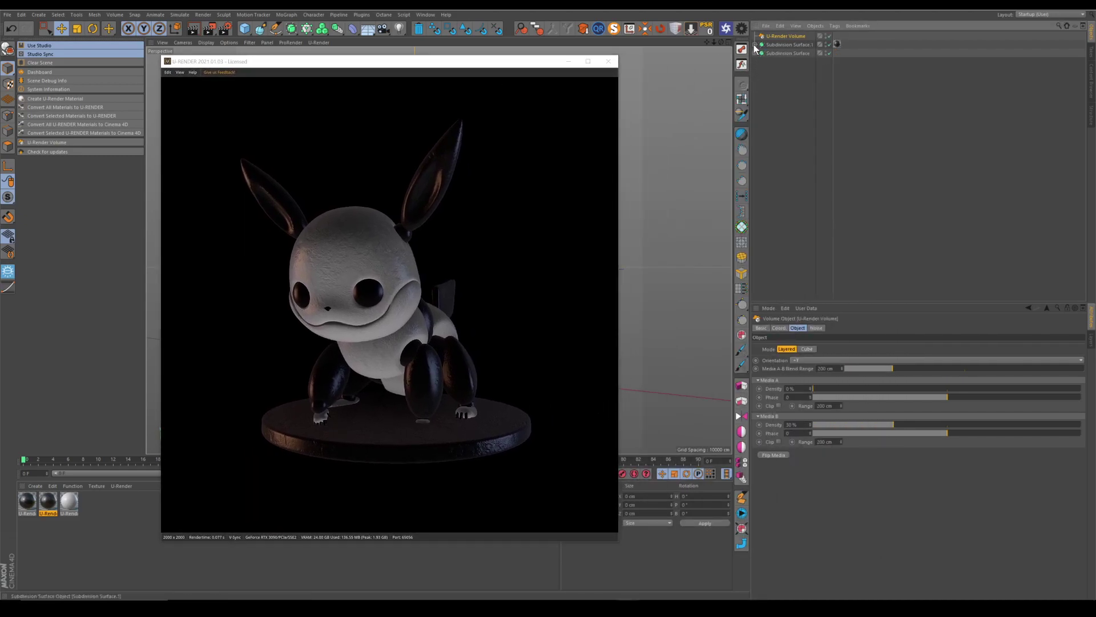
Add a light to the scene and give it a U-Render Light tag.
left_click_drag(380, 63, 656, 77)
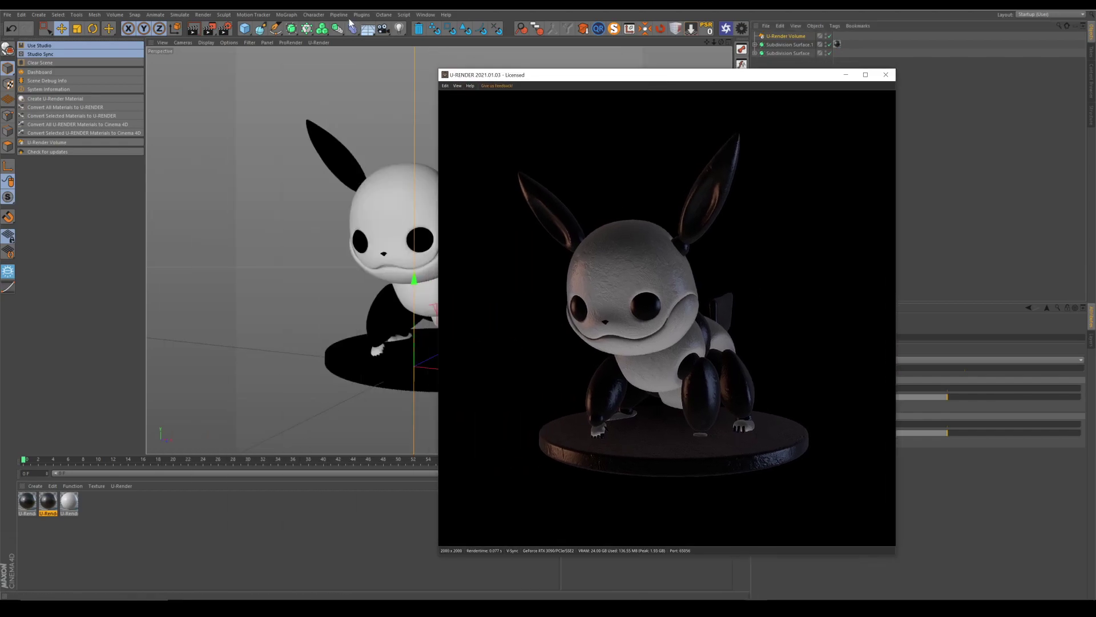
left_click(398, 29)
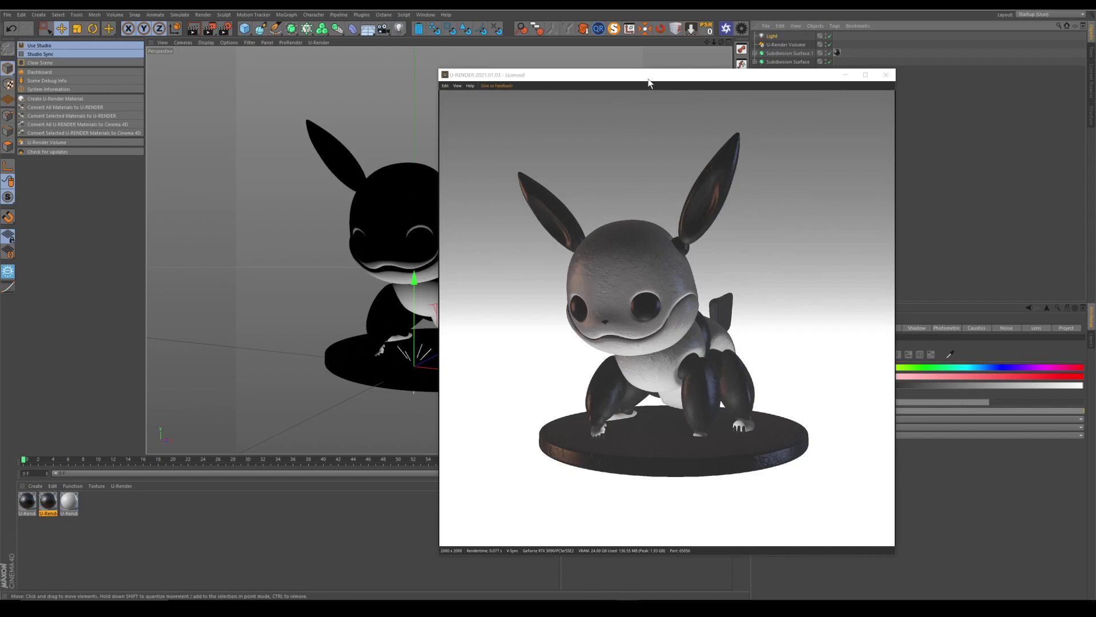
left_click_drag(649, 81, 401, 64)
right_click(770, 37)
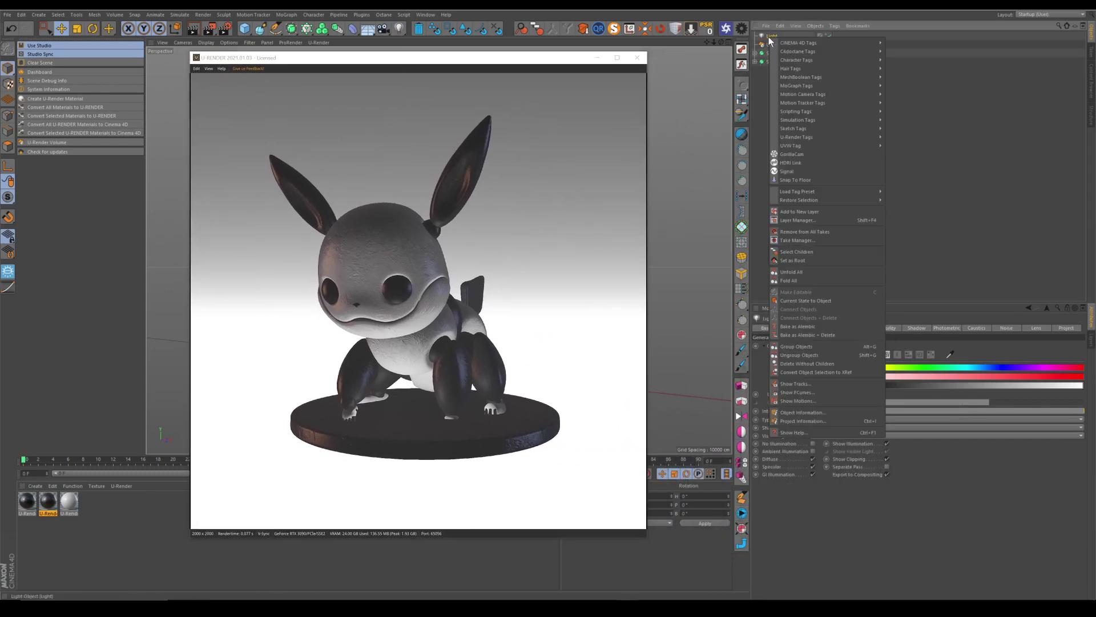
mouse_move(822, 139)
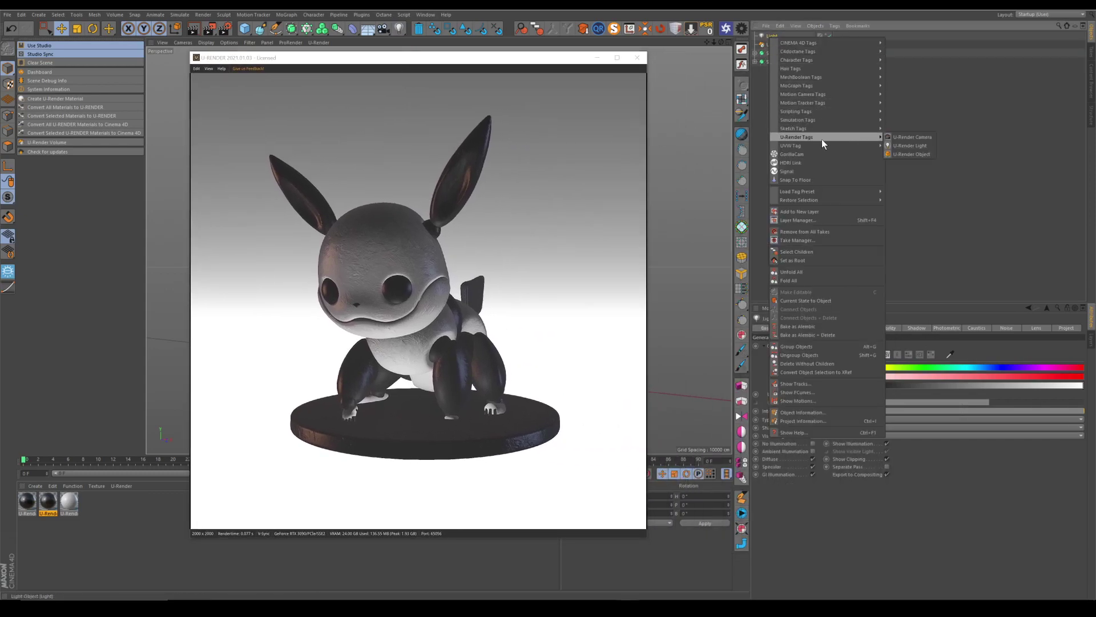
left_click(930, 146)
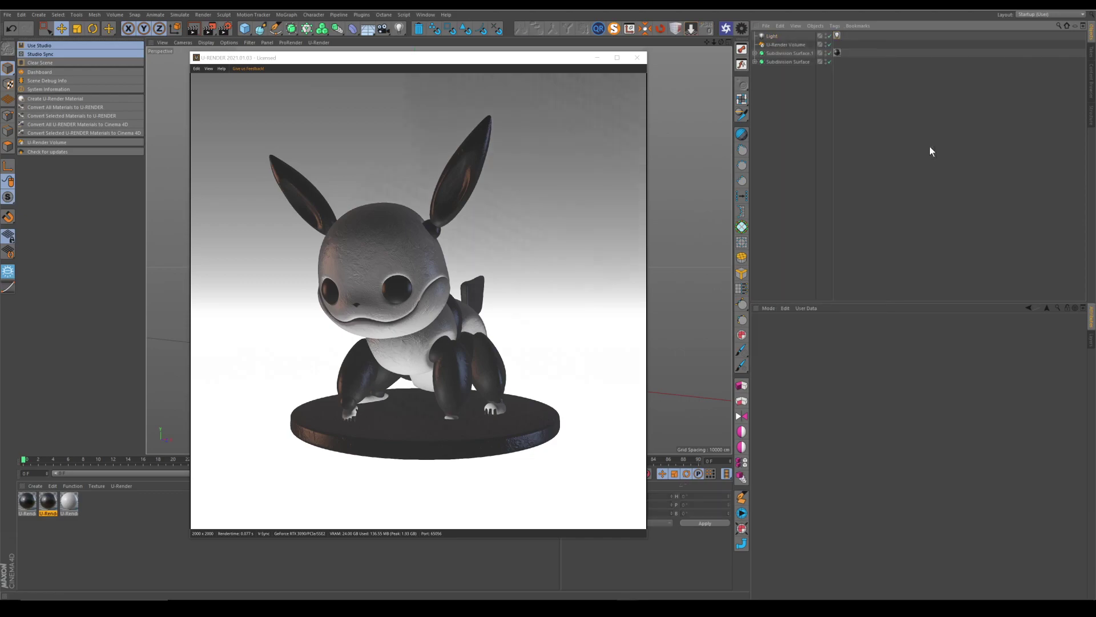
Set the U-Render Light tag's attenuation to Inverse Square Limited and review its shadow settings.
left_click(835, 36)
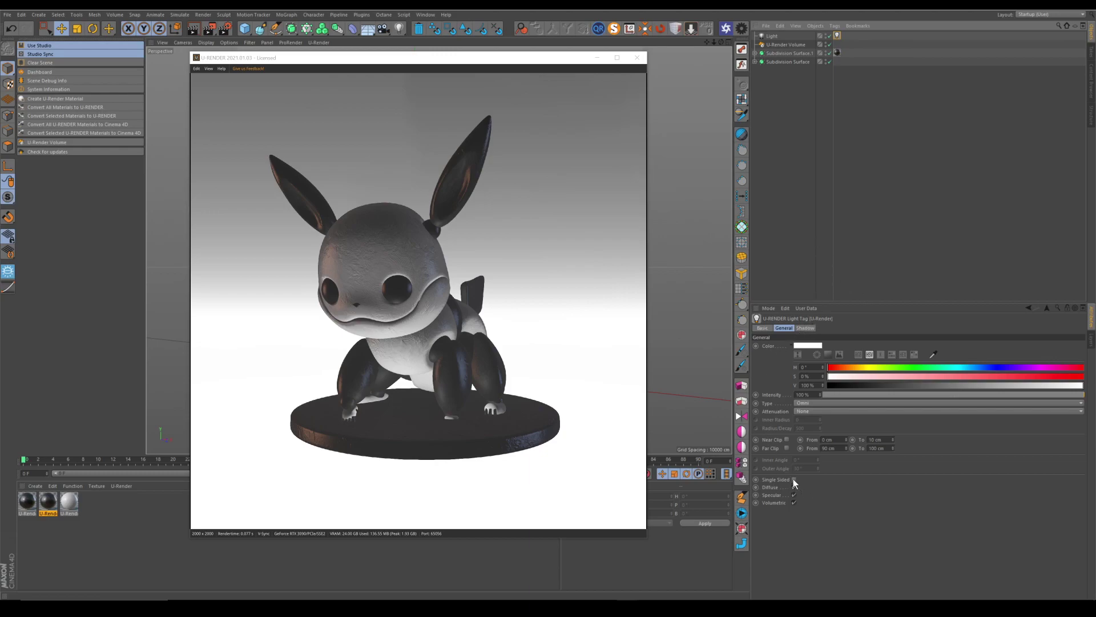
left_click(811, 411)
left_click(817, 444)
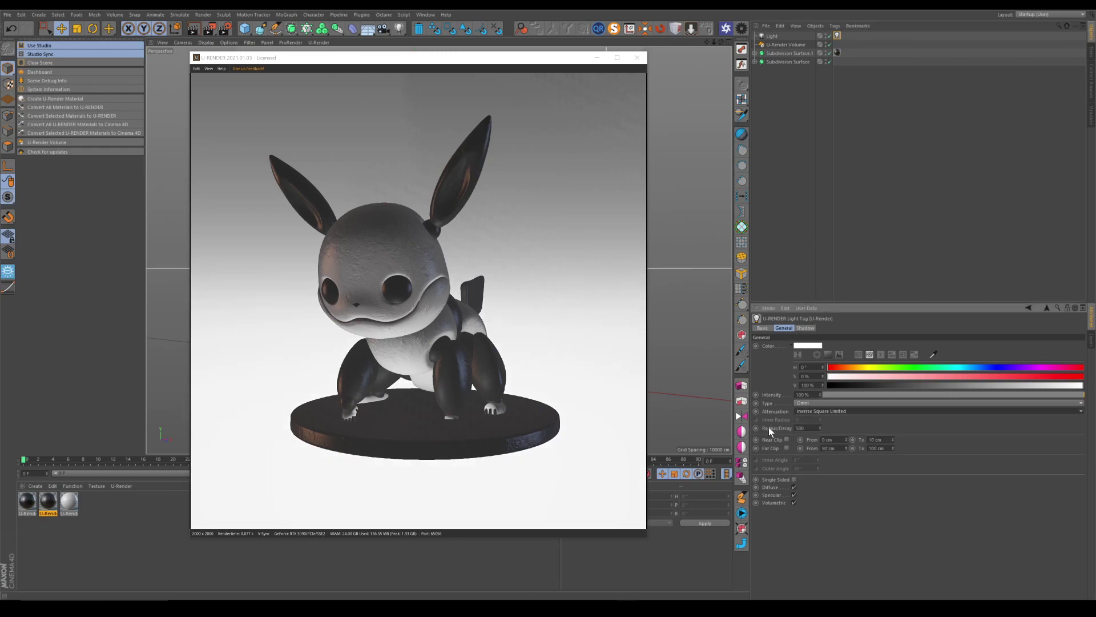
left_click(806, 328)
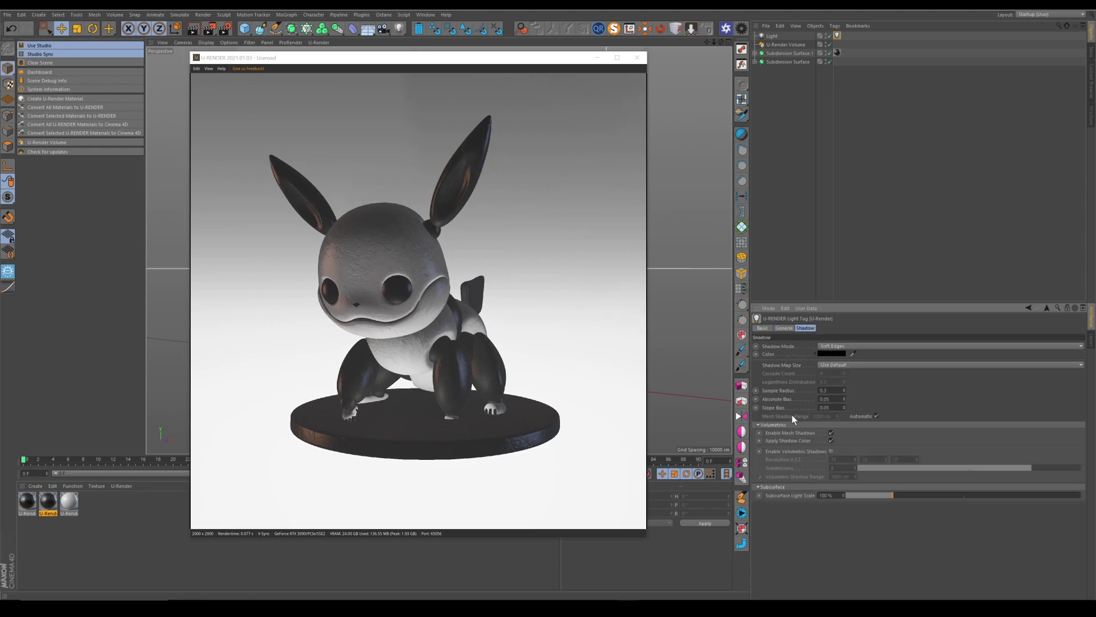
left_click_drag(451, 61, 403, 71)
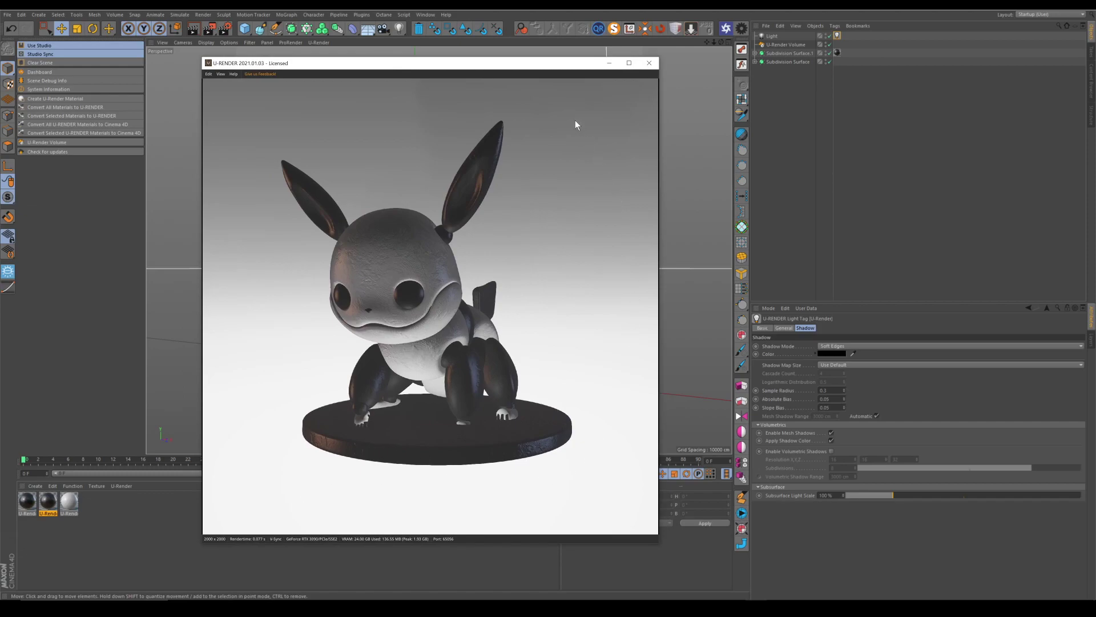
Lower the U-Render Light tag's intensity to only a few percent.
left_click(837, 35)
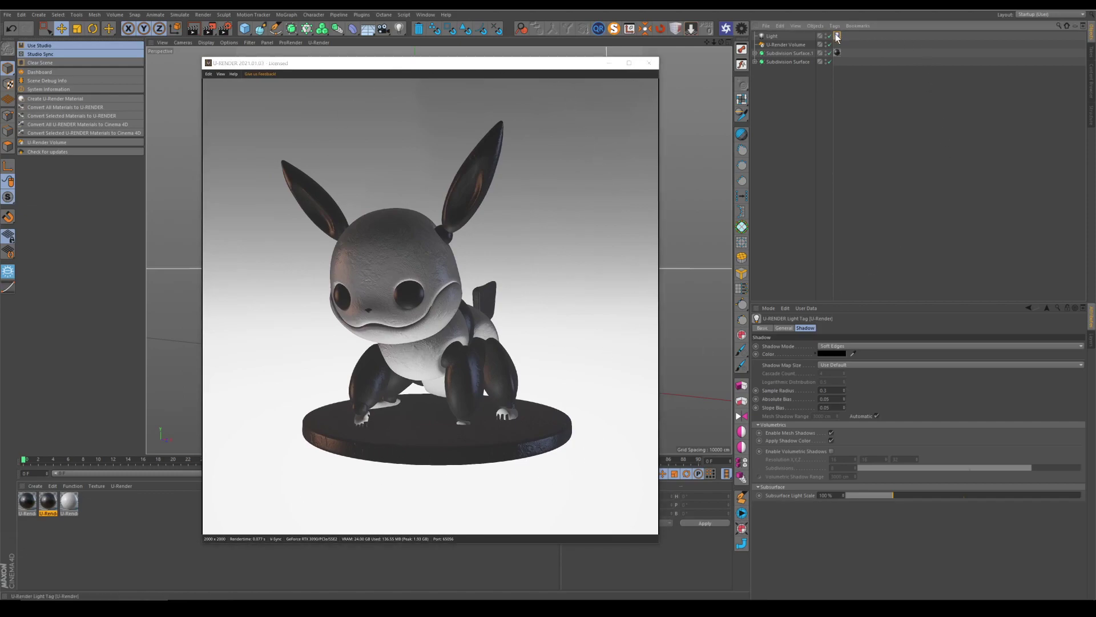
left_click(783, 328)
left_click_drag(951, 394, 834, 395)
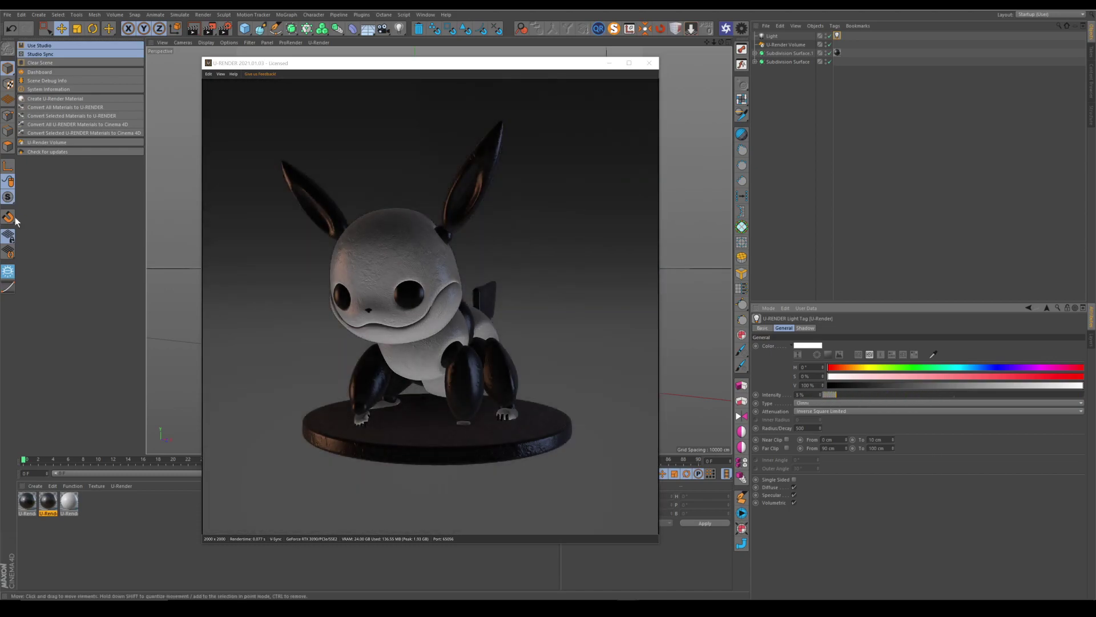
Add a second light of type Spot to the scene.
left_click_drag(430, 62, 717, 48)
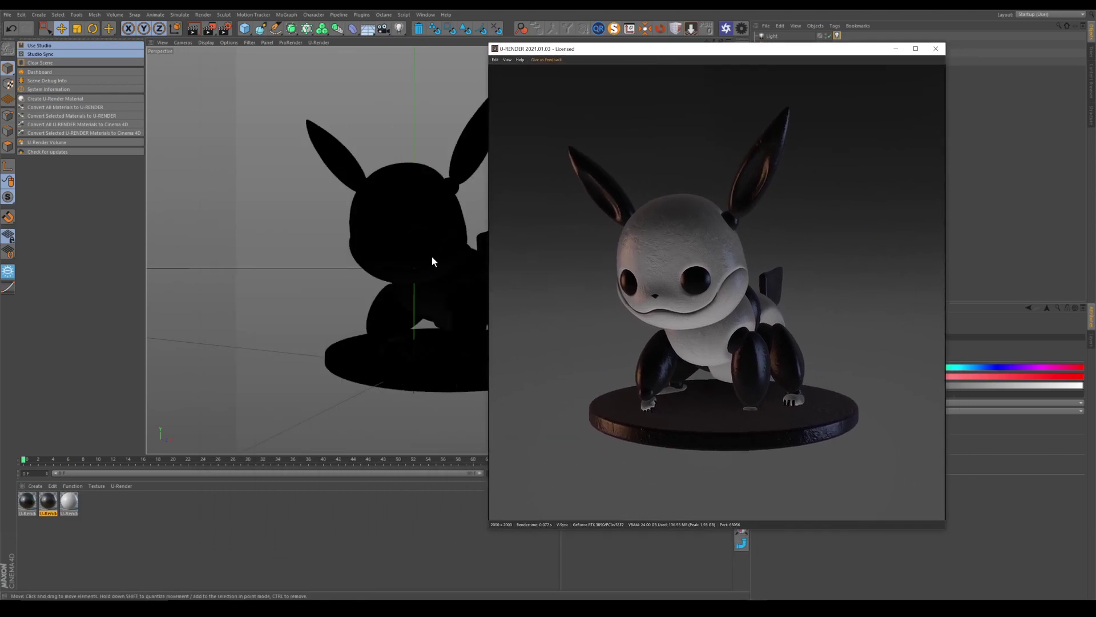
left_click_drag(399, 241, 426, 246, "alt")
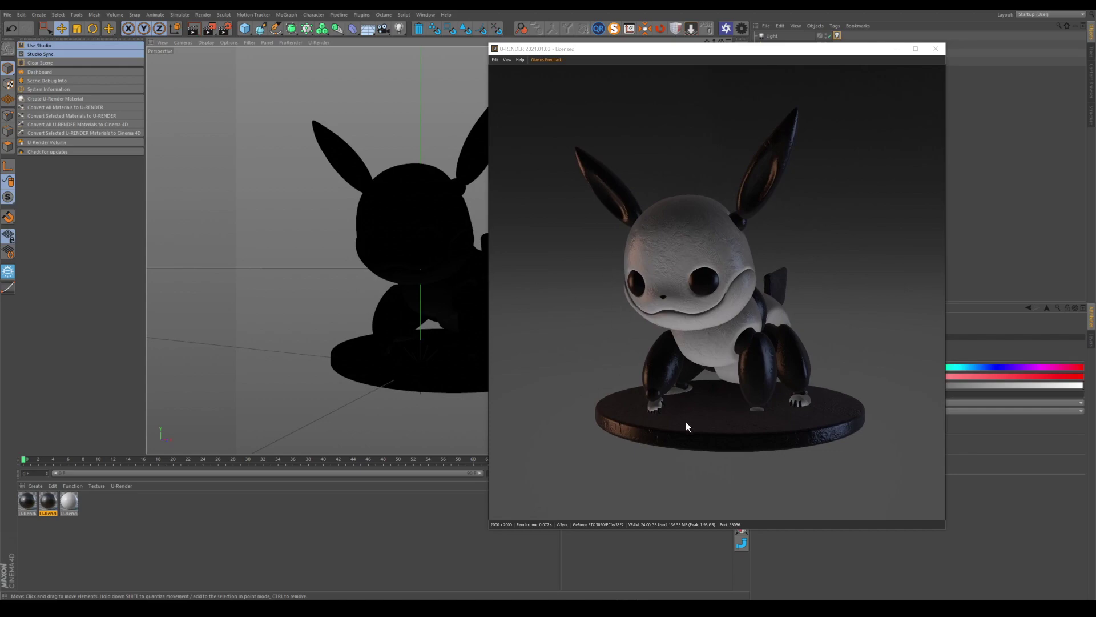
left_click_drag(694, 54, 304, 69)
left_click_drag(399, 28, 468, 38)
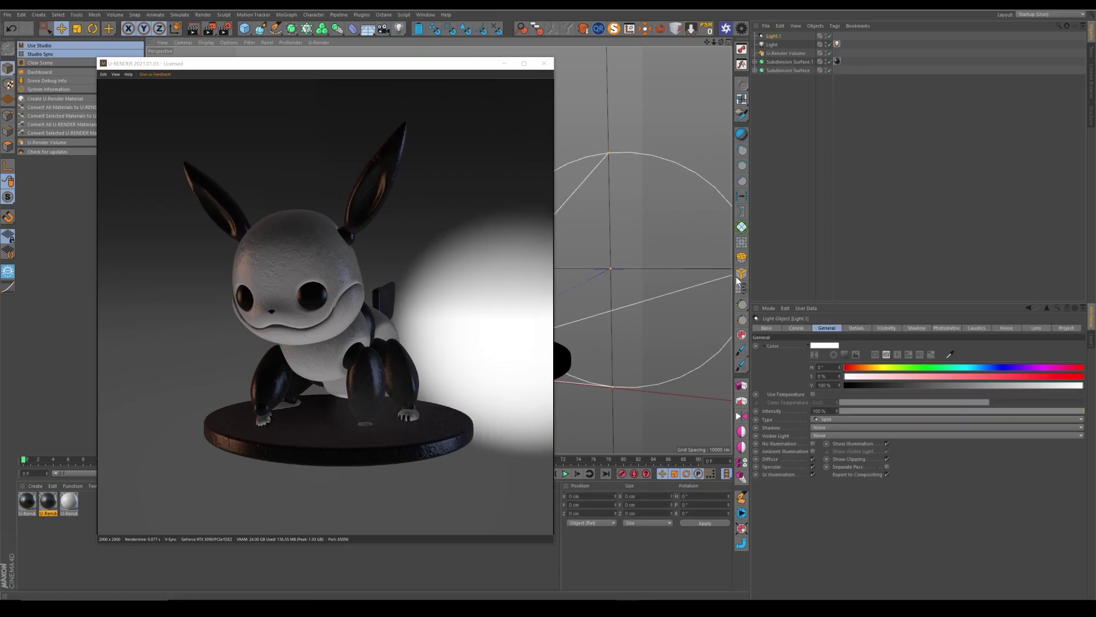
Add a camera to the scene and give it a U-Render Camera tag.
right_click(778, 35)
mouse_move(848, 134)
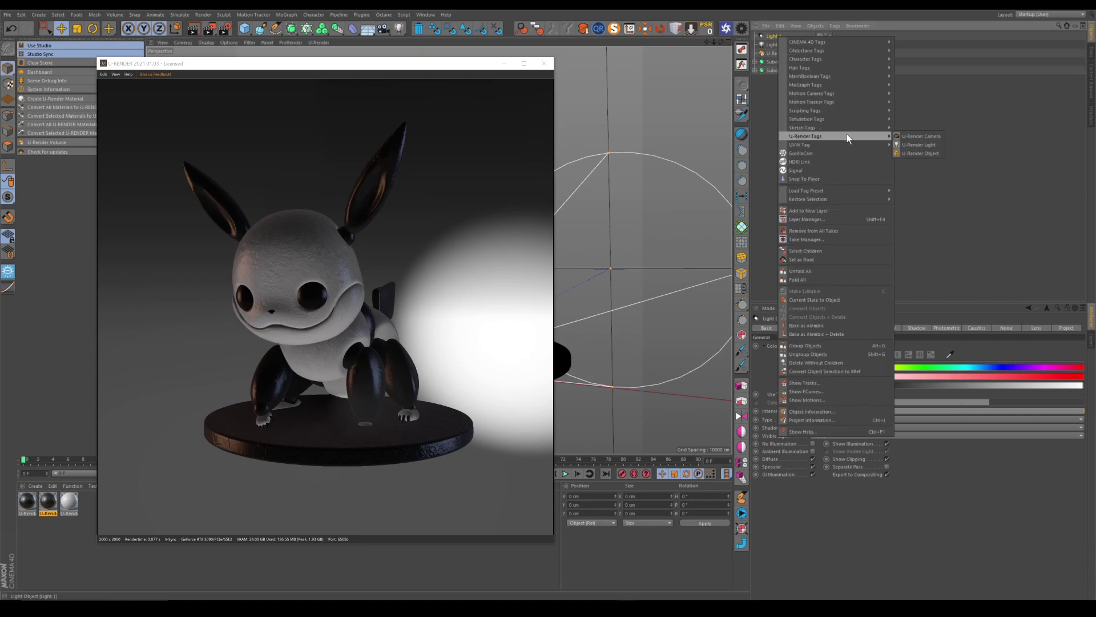
left_click(909, 135)
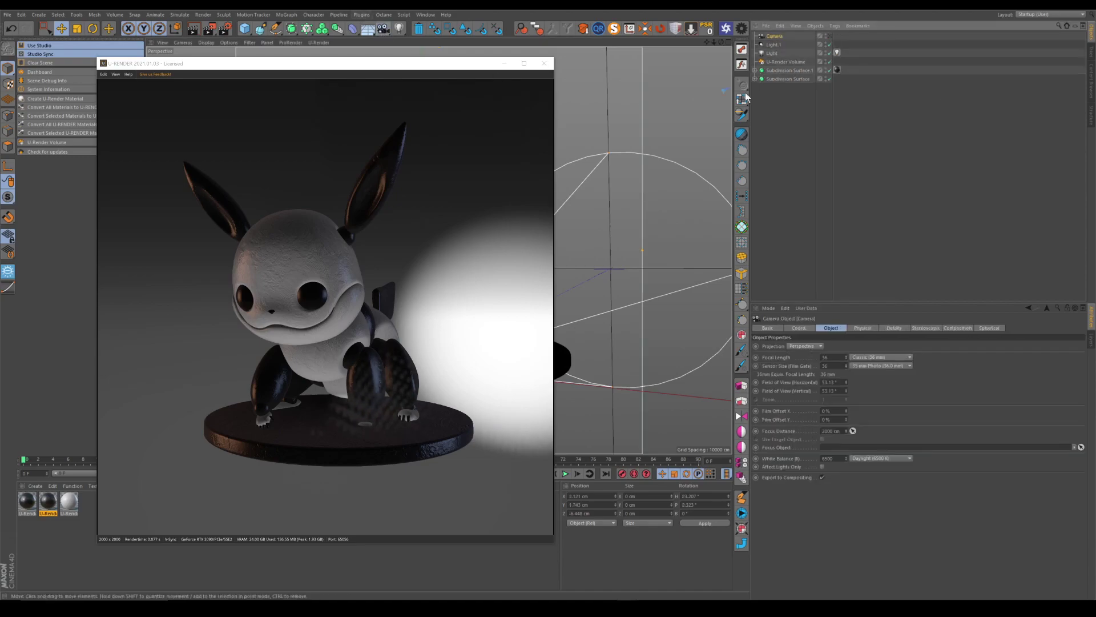
right_click(776, 36)
mouse_move(851, 138)
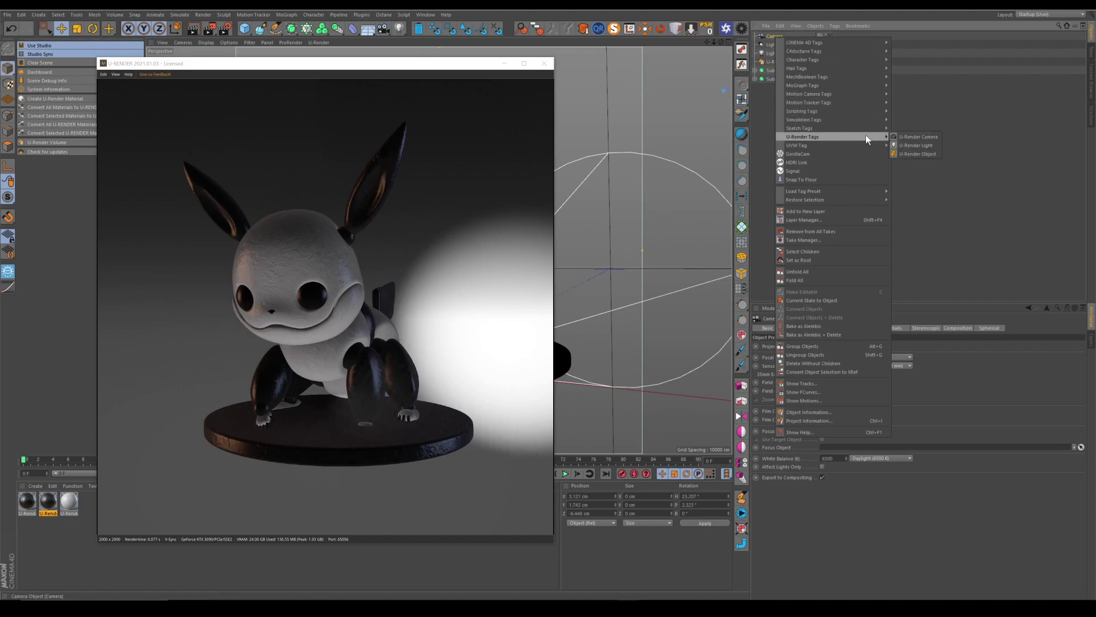
left_click(917, 137)
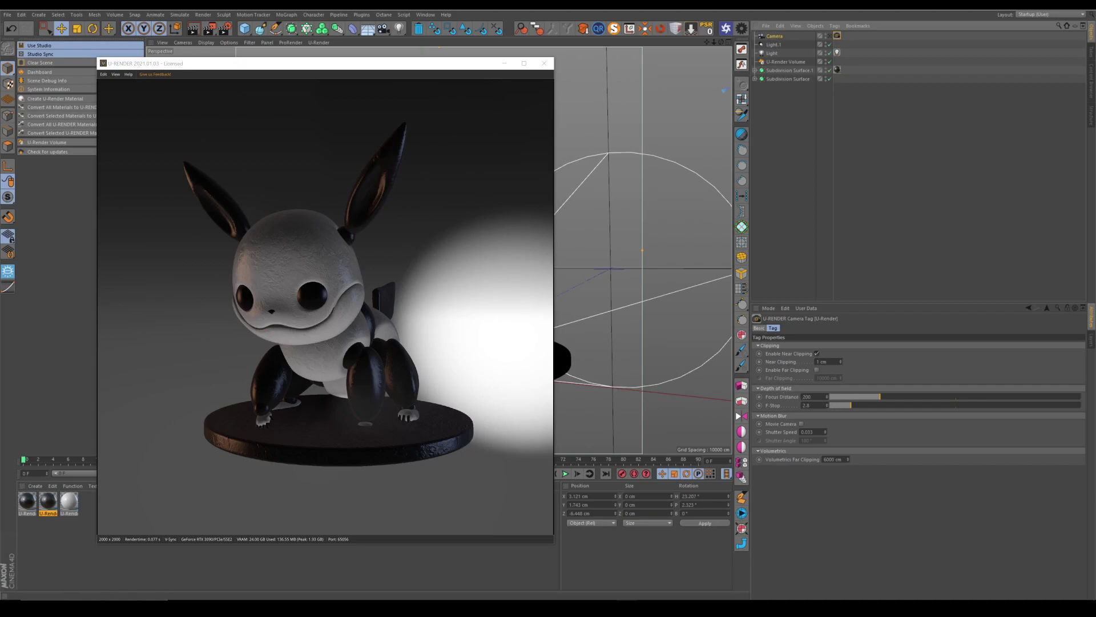
Add a U-Render Object tag to the lowest Subdivision Surface, review its Backface Culling option, and delete the tag.
right_click(788, 78)
mouse_move(870, 176)
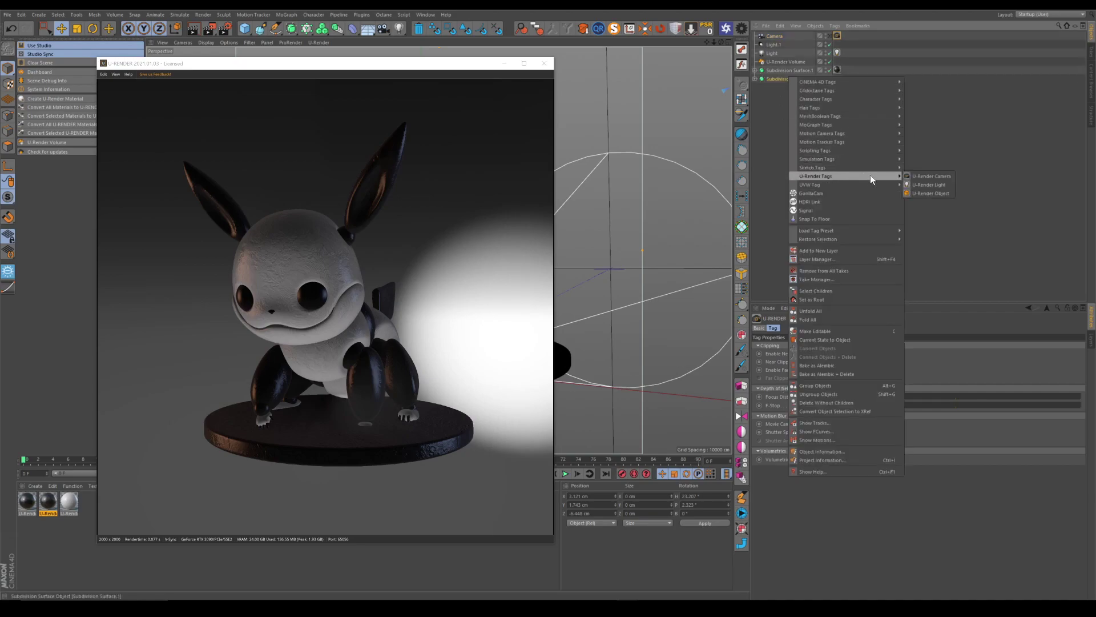
left_click(931, 193)
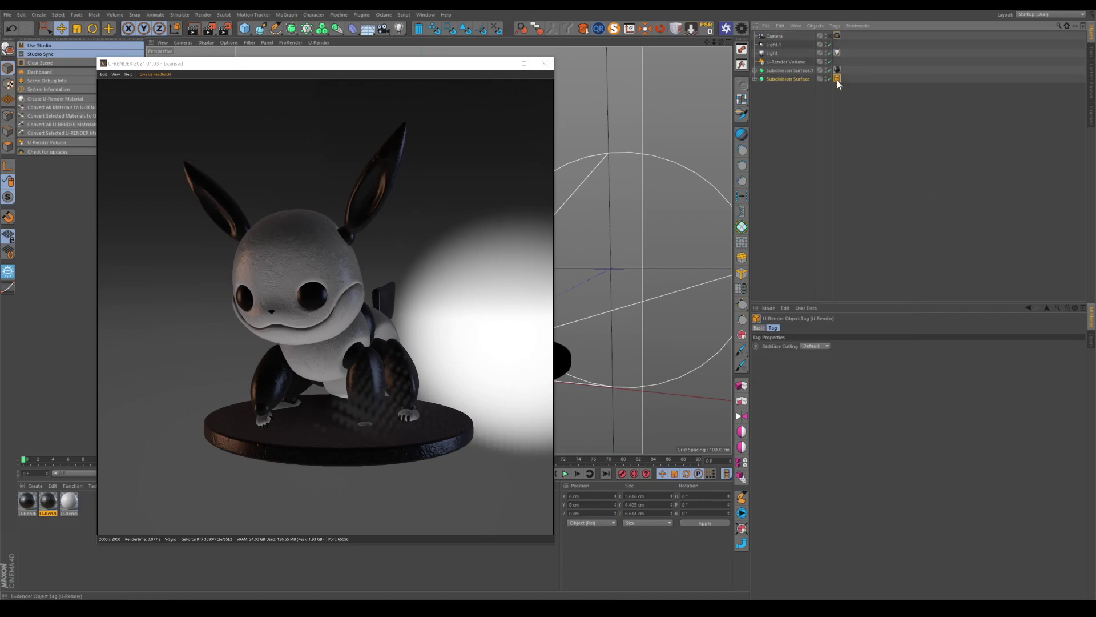
left_click(762, 330)
left_click(769, 329)
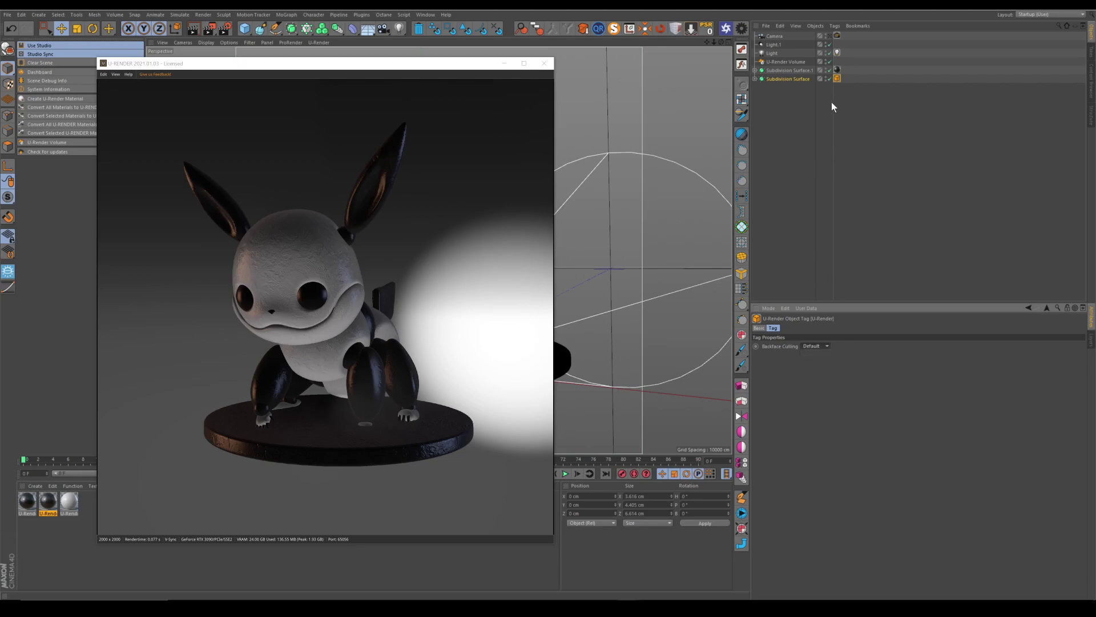
left_click(837, 78)
key("Delete")
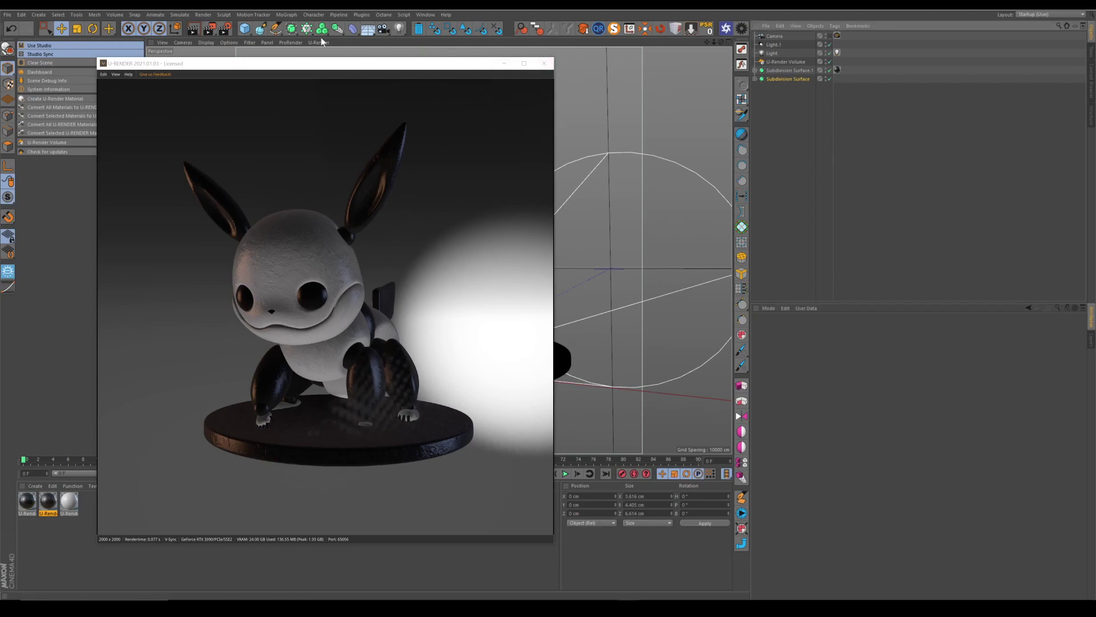
Review the Basic page of the U-Render options in the render settings and close them.
left_click(225, 28)
left_click_drag(239, 65, 568, 56)
left_click(190, 98)
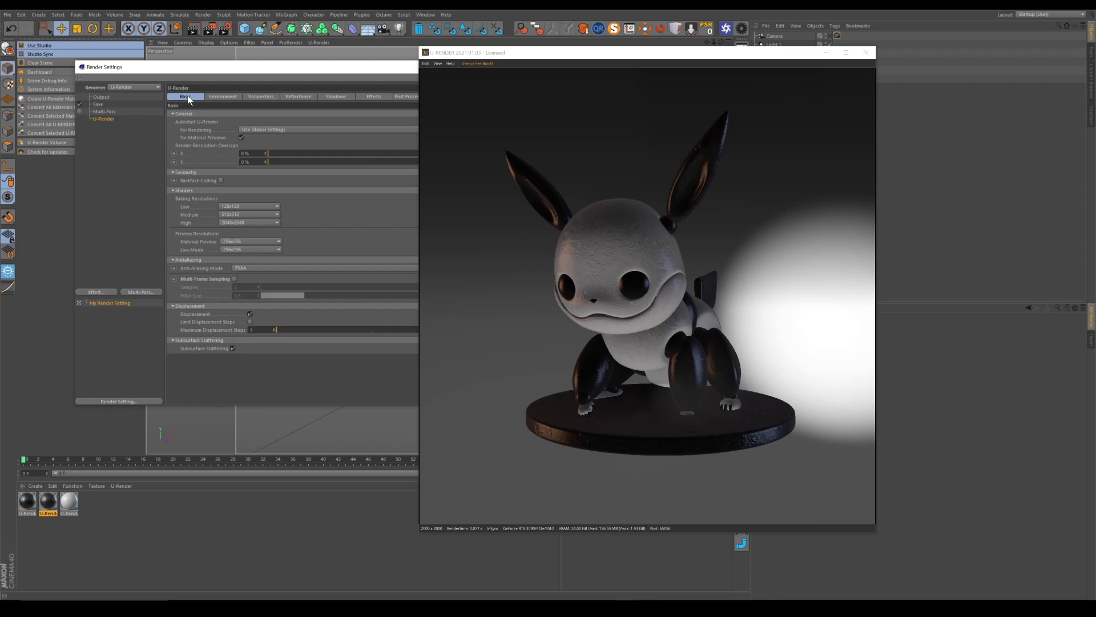
left_click_drag(364, 78, 311, 80)
left_click(369, 68)
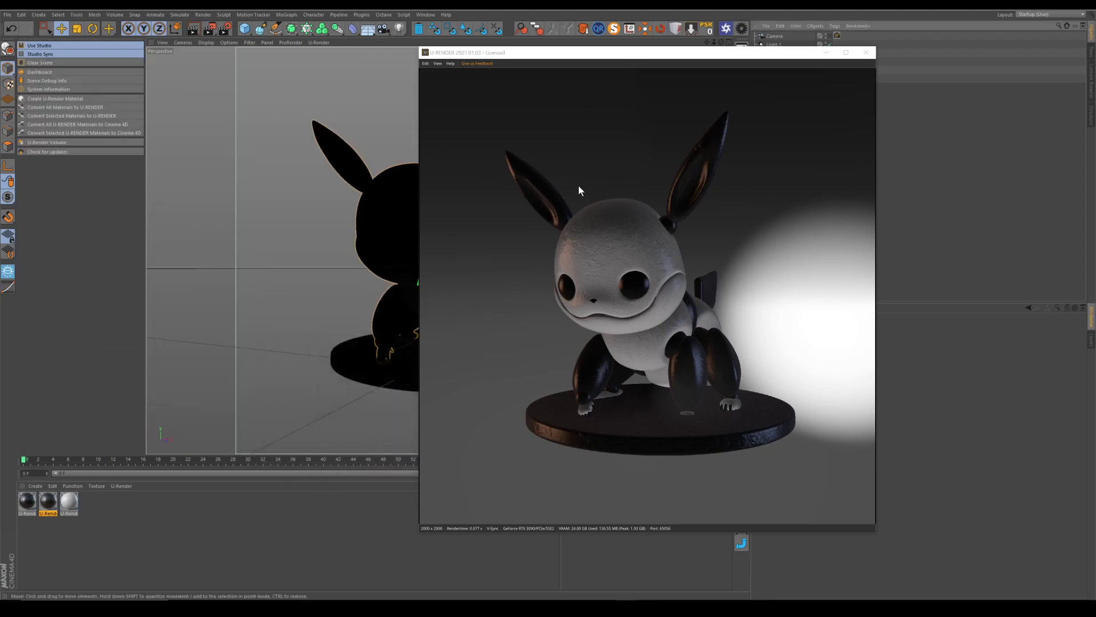
Shrink the U-Render window, place it clear of the 3D viewport, and check its Always-On-Top option.
left_click_drag(662, 57, 787, 122)
left_click_drag(544, 110, 739, 231)
left_click_drag(836, 240, 867, 235)
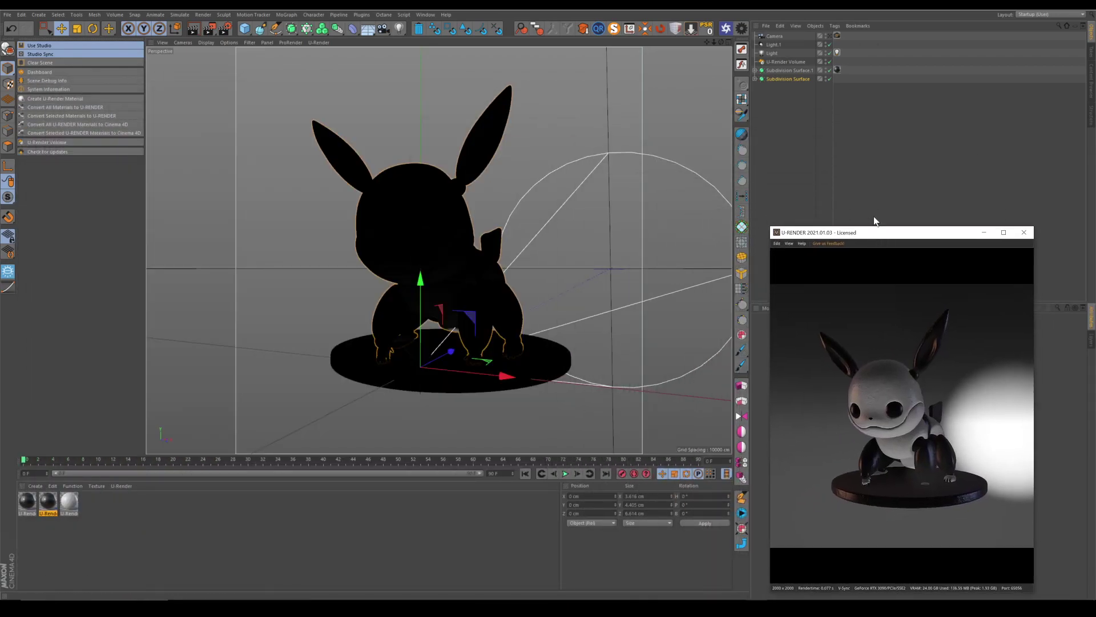
right_click(873, 232)
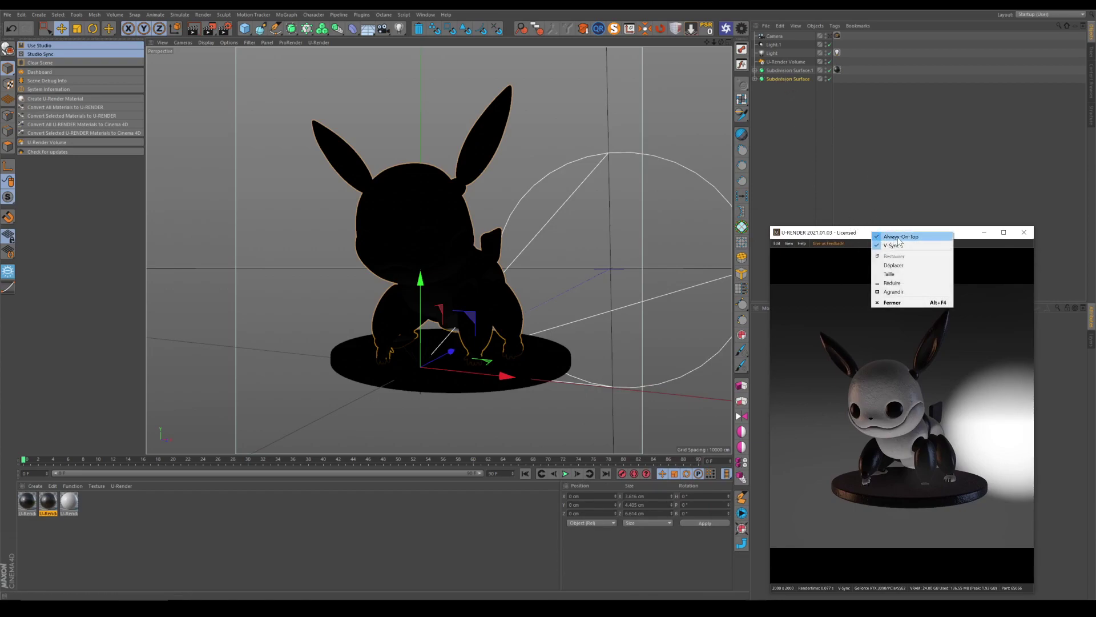
left_click(892, 238)
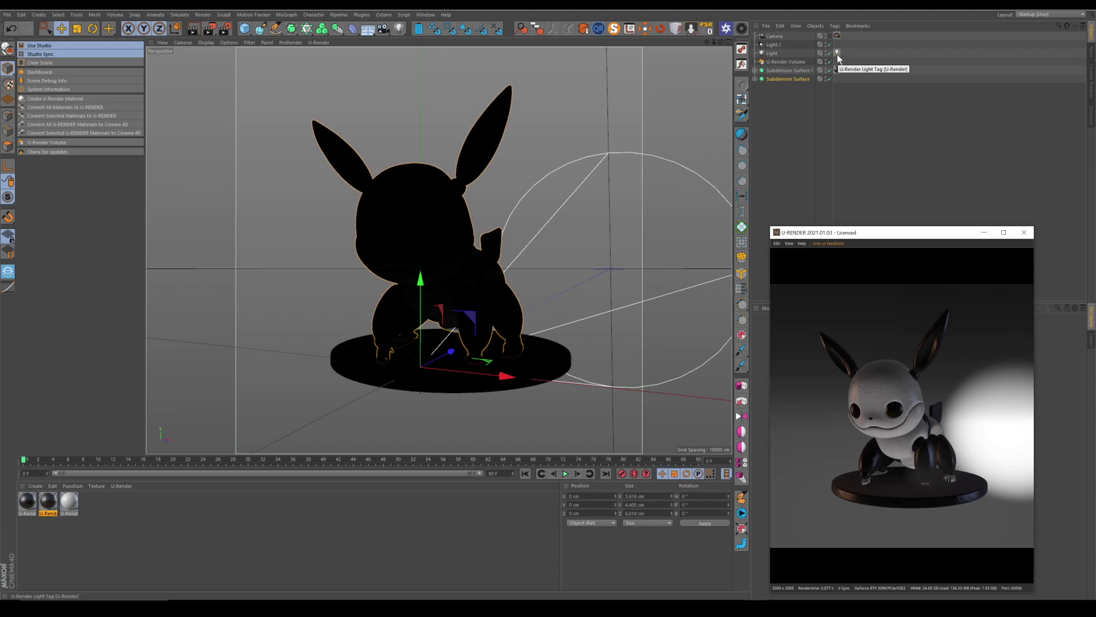
Add a U-Render Light tag to the spot light, Light.1.
left_click(774, 44)
right_click(779, 45)
mouse_move(825, 138)
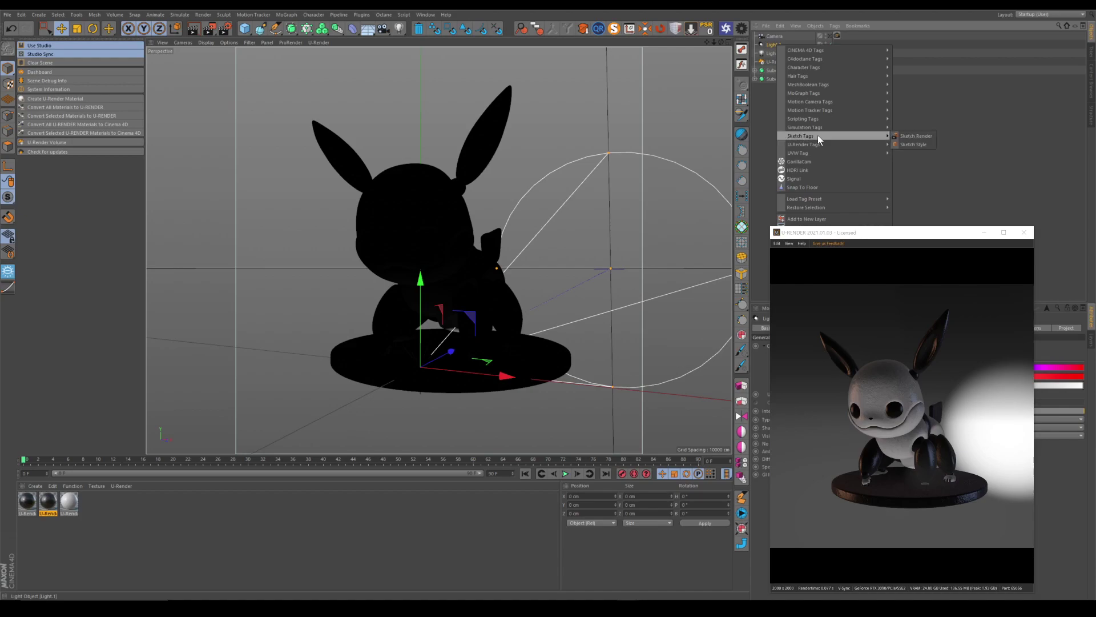
left_click(917, 152)
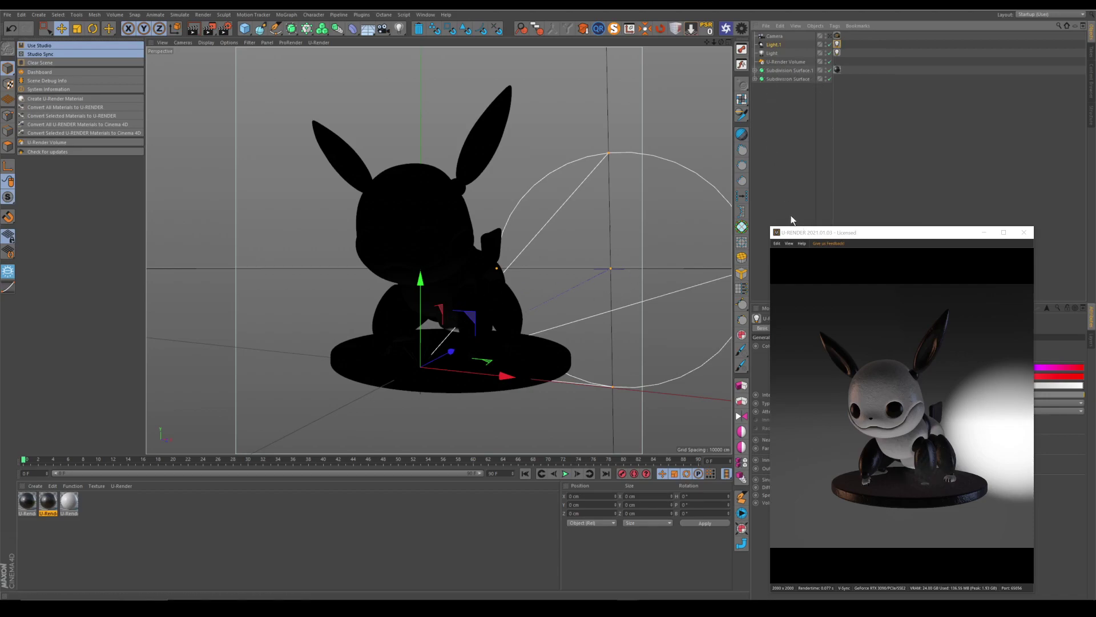
Move the spot light behind the character to about Z 7.5 cm and rotate it to a pitch of -180°.
left_click_drag(473, 217, 409, 245, "alt")
scroll(504, 255, "down", 6)
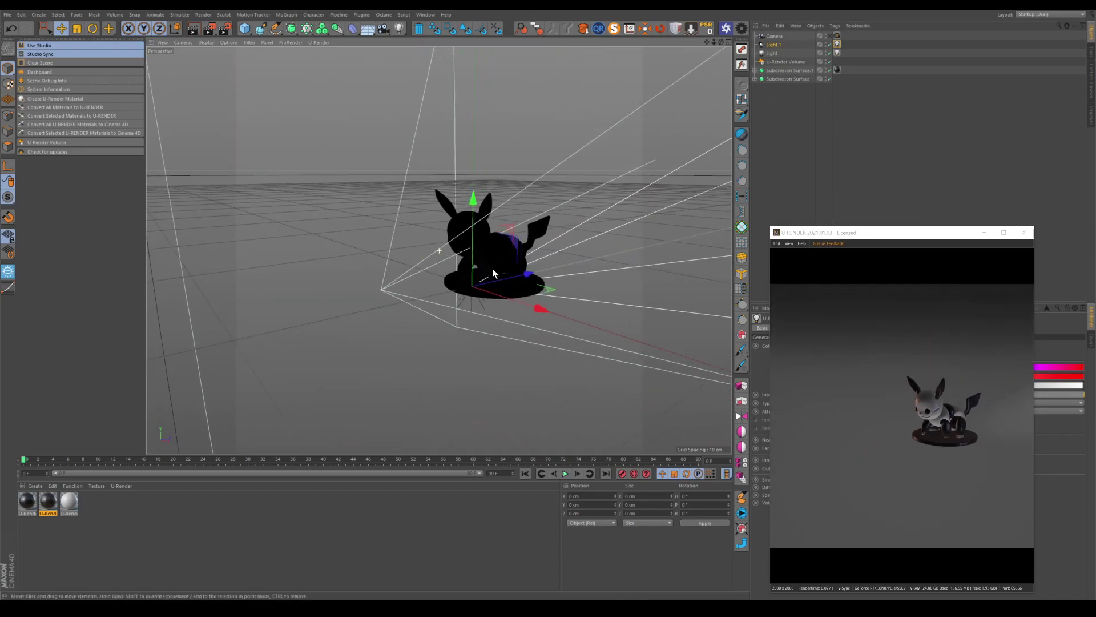
middle_click_drag(505, 265, 434, 258, "alt")
scroll(495, 239, "down", 4)
left_click_drag(472, 248, 509, 245)
key("r")
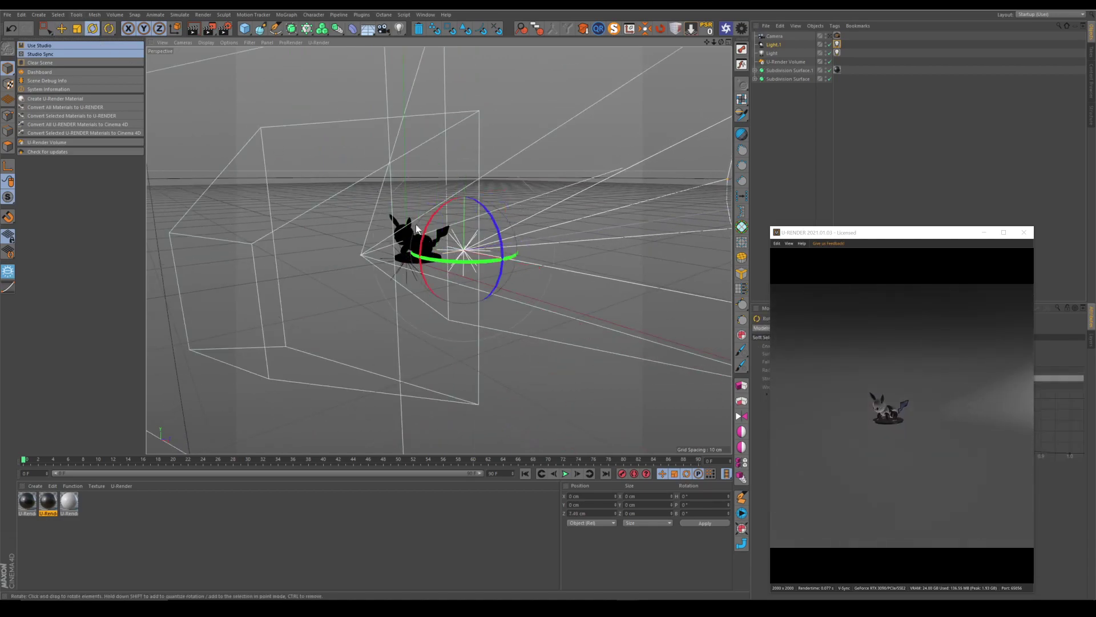
left_click_drag(425, 235, 604, 304)
right_click_drag(409, 243, 388, 271, "alt")
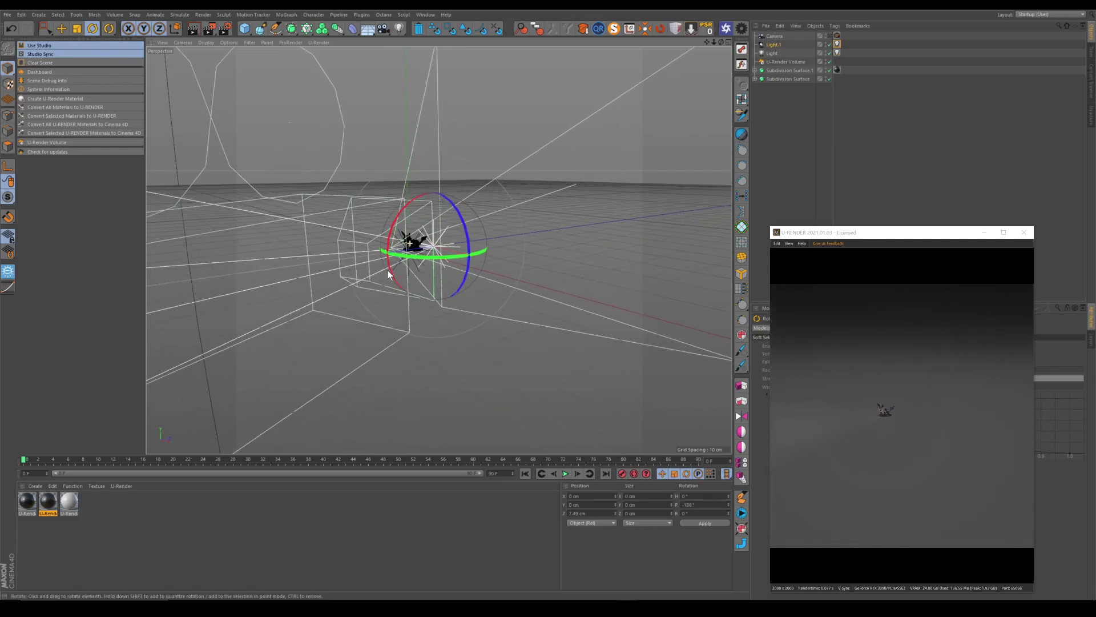
left_click_drag(423, 241, 400, 263)
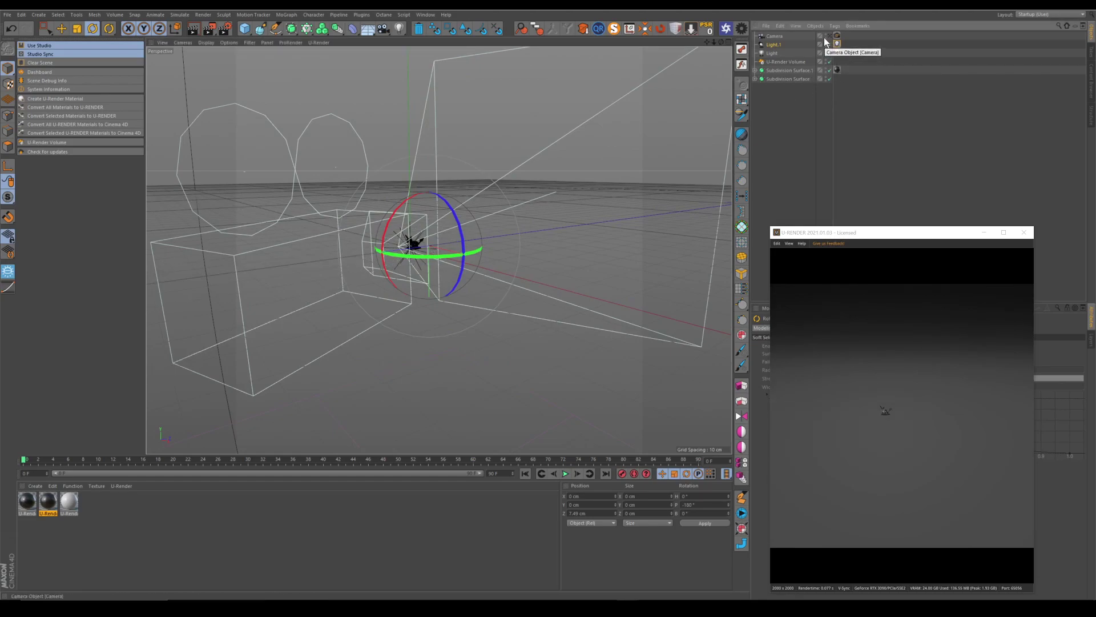
Hide the camera and the first light, keeping only the spot light shown and selected.
double_click(826, 35)
double_click(826, 51)
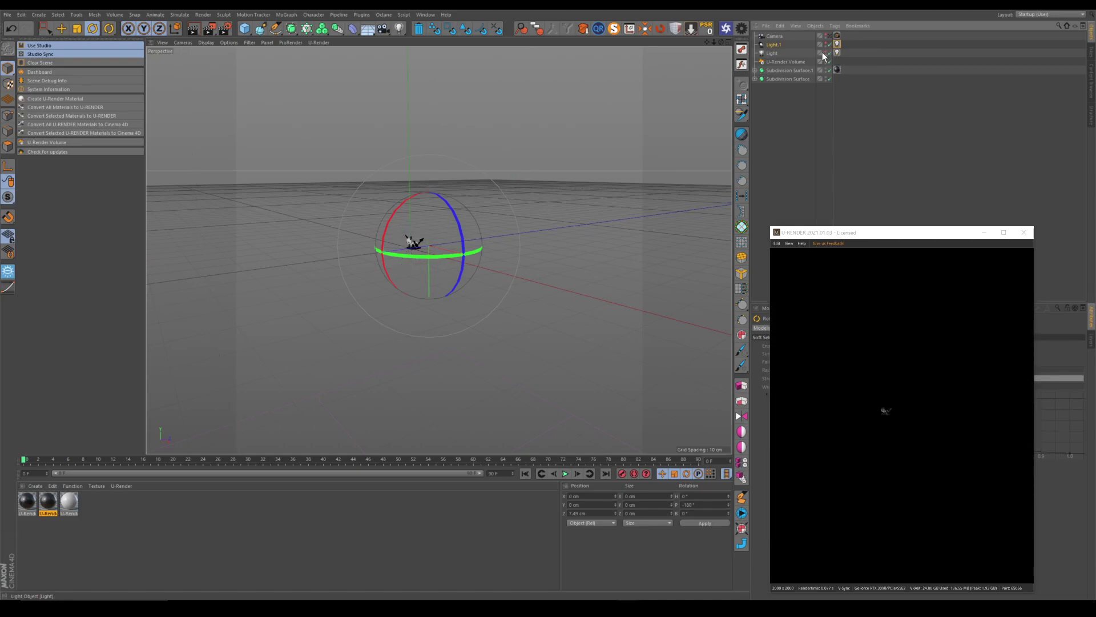
left_click(797, 113)
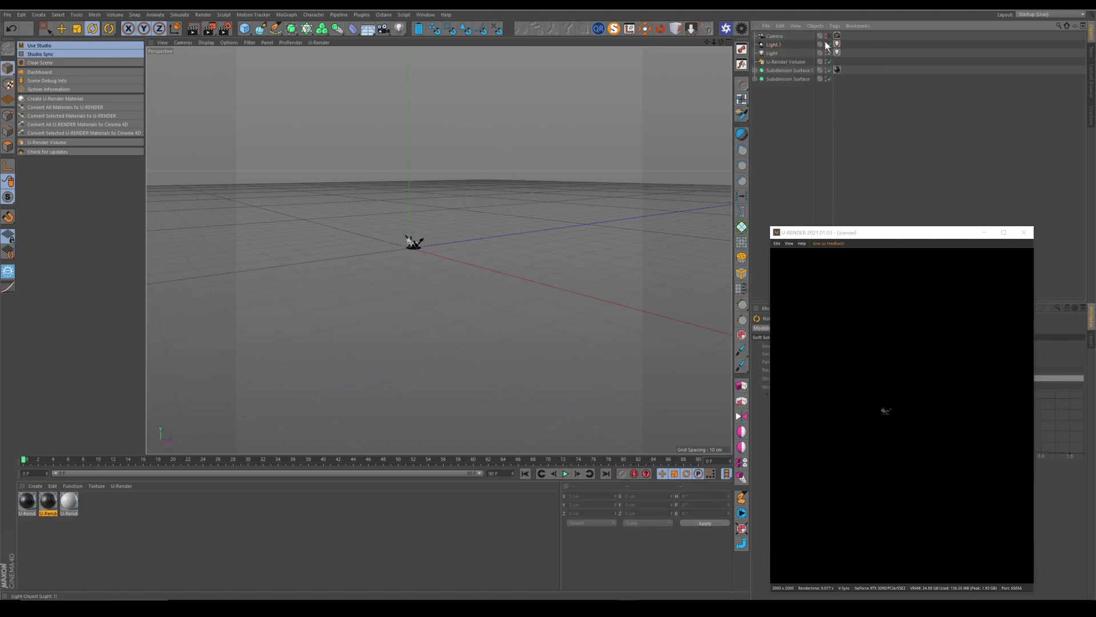
left_click(827, 43)
left_click(775, 44)
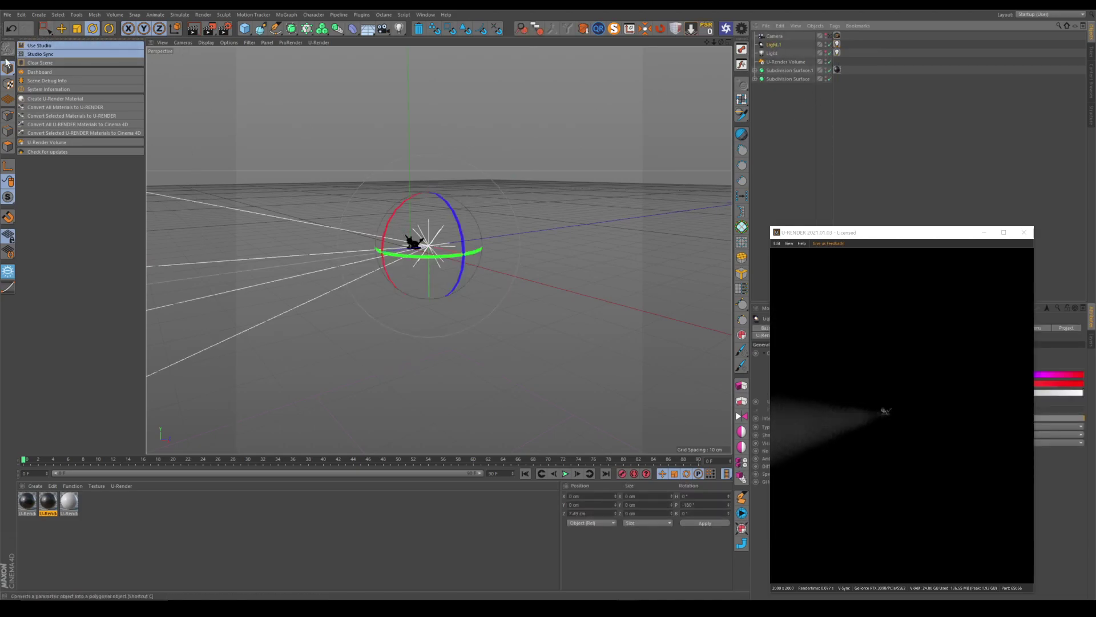
Move the spot light farther behind the character to about Z 18.1 cm and raise it to about Y 2.7 cm.
right_click_drag(441, 200, 389, 248, "alt")
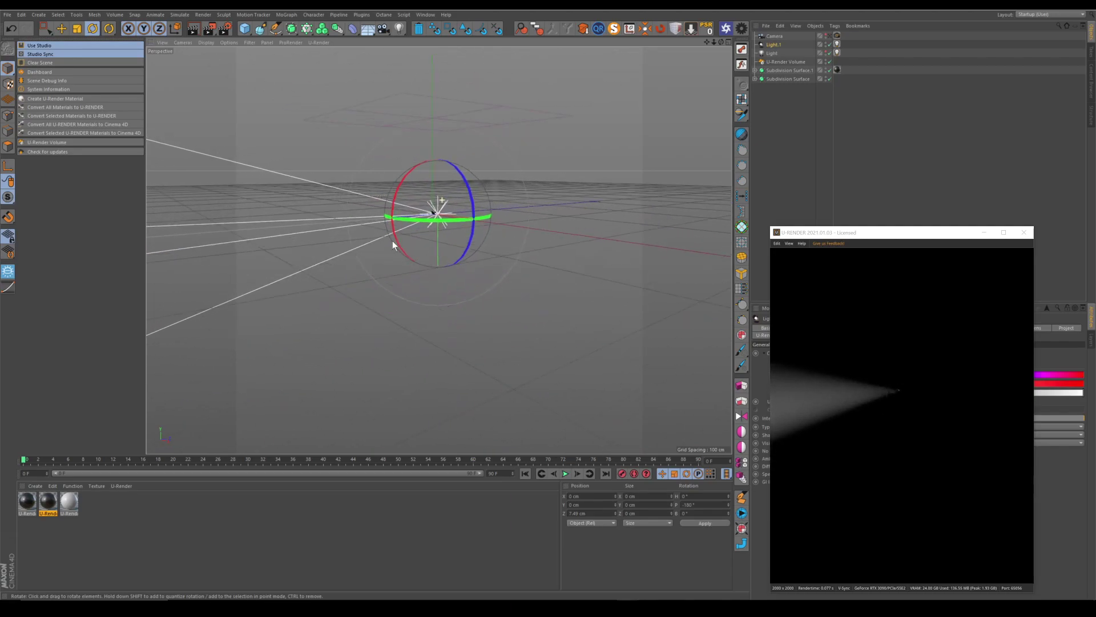
left_click_drag(265, 220, 438, 204)
right_click_drag(437, 204, 502, 97, "alt")
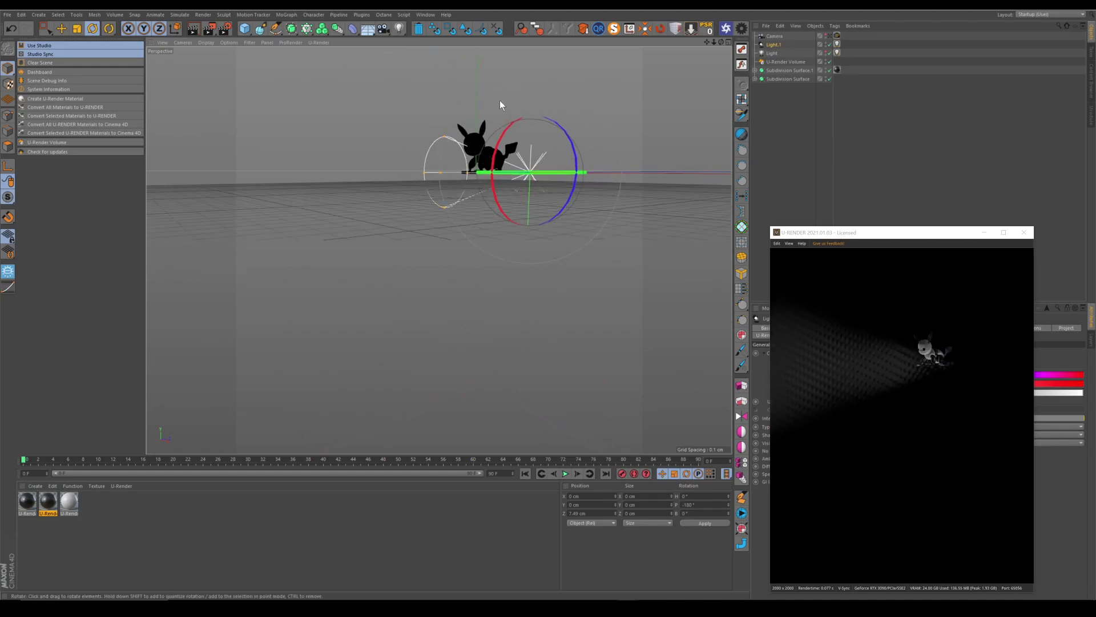
left_click(62, 31)
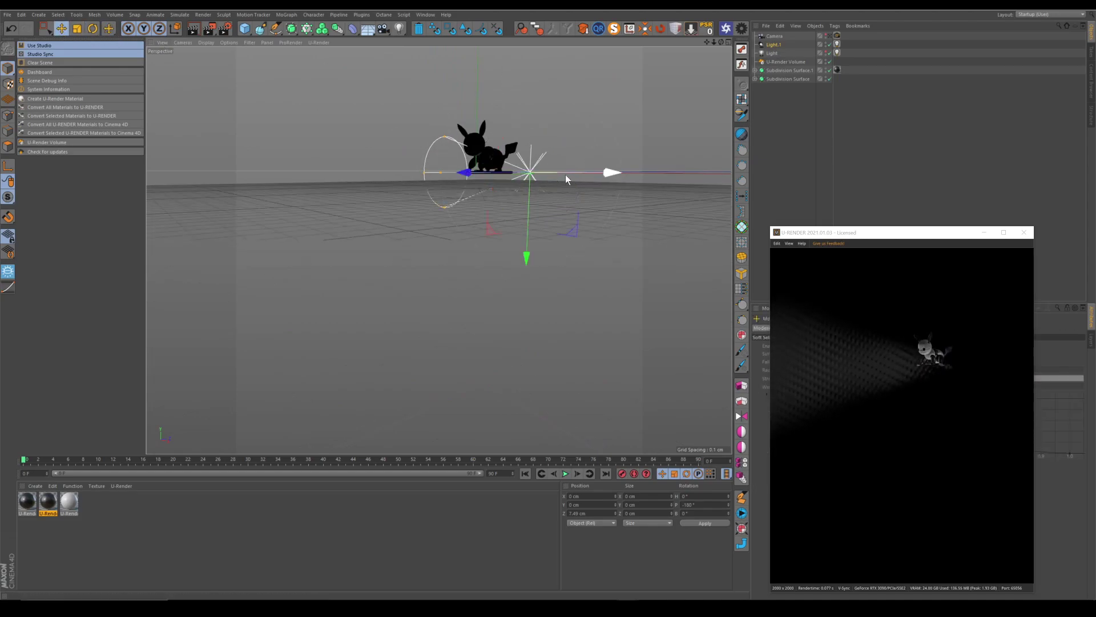
left_click_drag(474, 171, 547, 169)
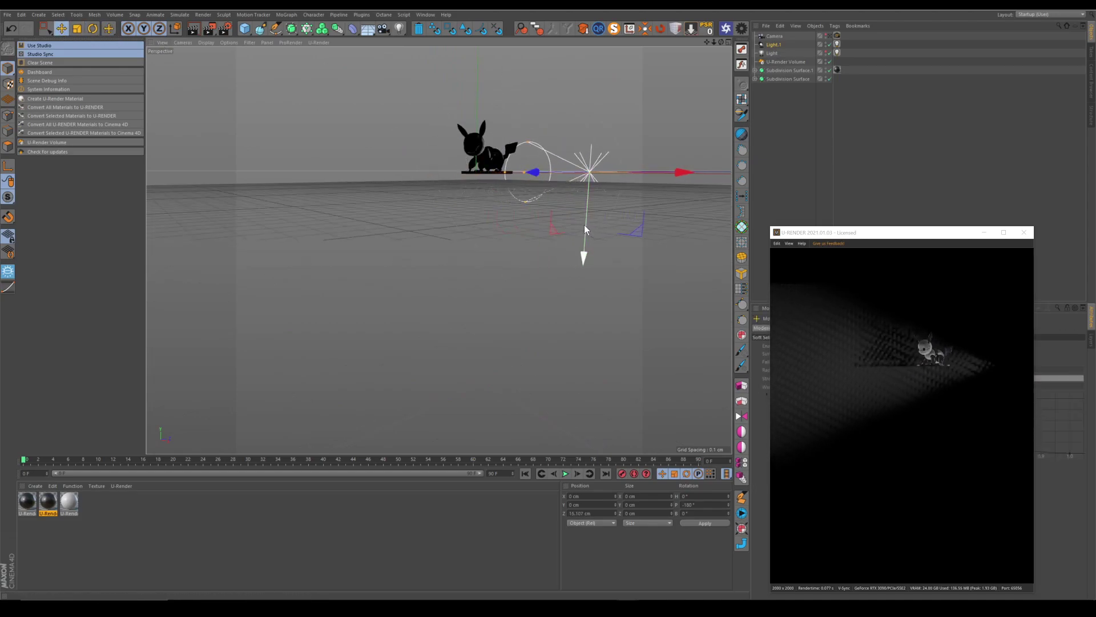
left_click_drag(583, 244, 582, 222)
Return to the scene camera's view, move the render window aside, and show the first light again.
left_click_drag(508, 166, 495, 128, "alt")
left_click_drag(503, 177, 443, 172, "alt")
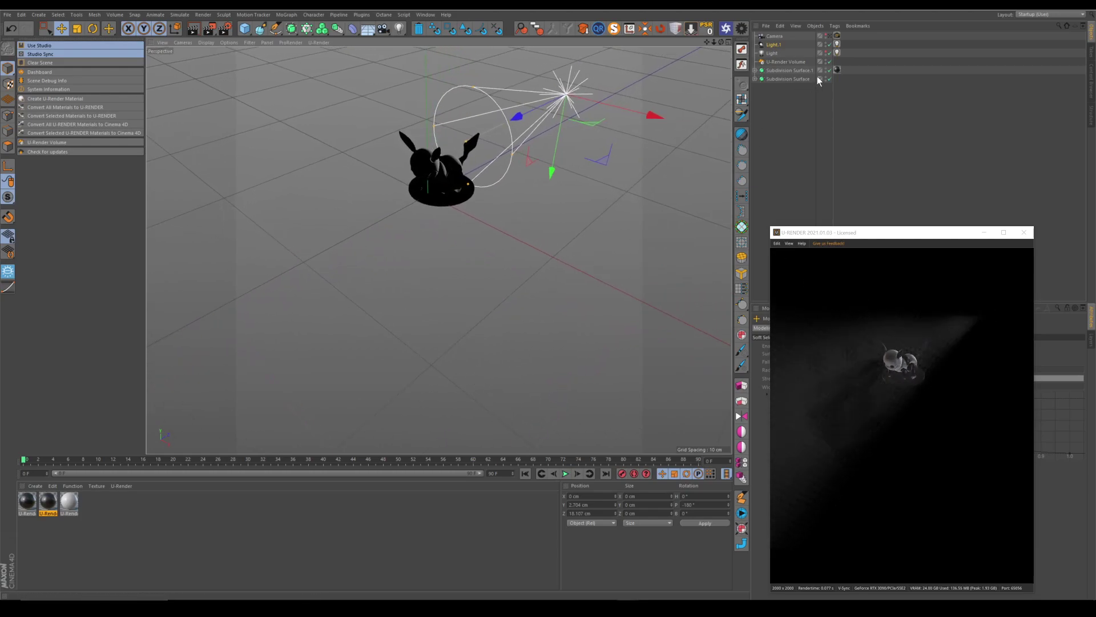
left_click(833, 38)
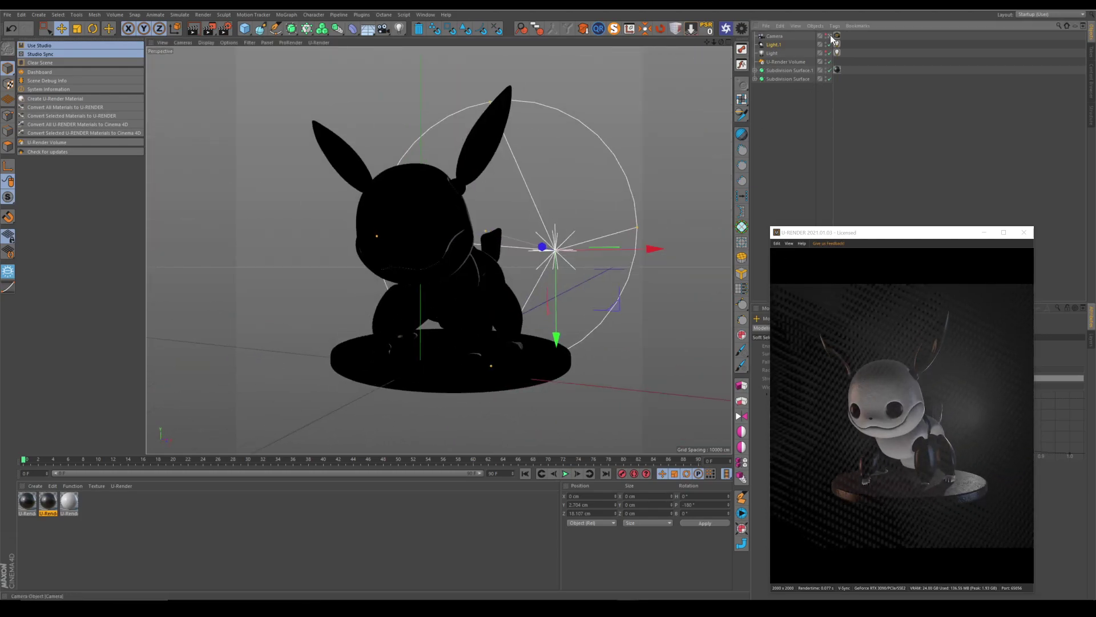
left_click_drag(896, 234, 238, 68)
left_click(826, 51)
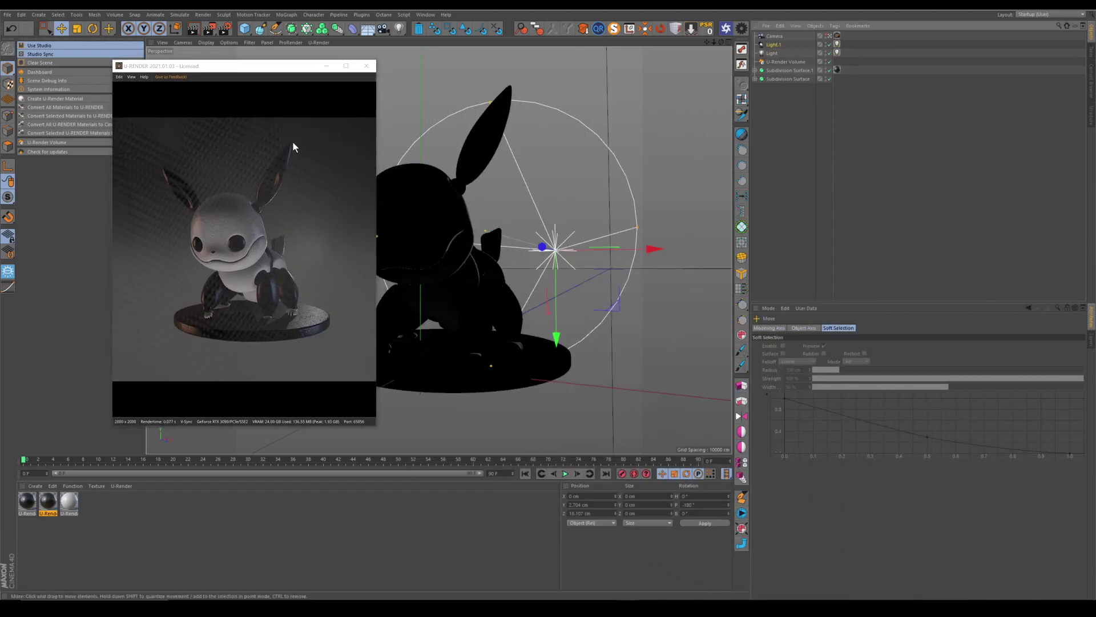
left_click(259, 68)
Shift the spot light to about X -2.2 cm and rotate its heading to about 13.6°.
left_click_drag(619, 252, 591, 244)
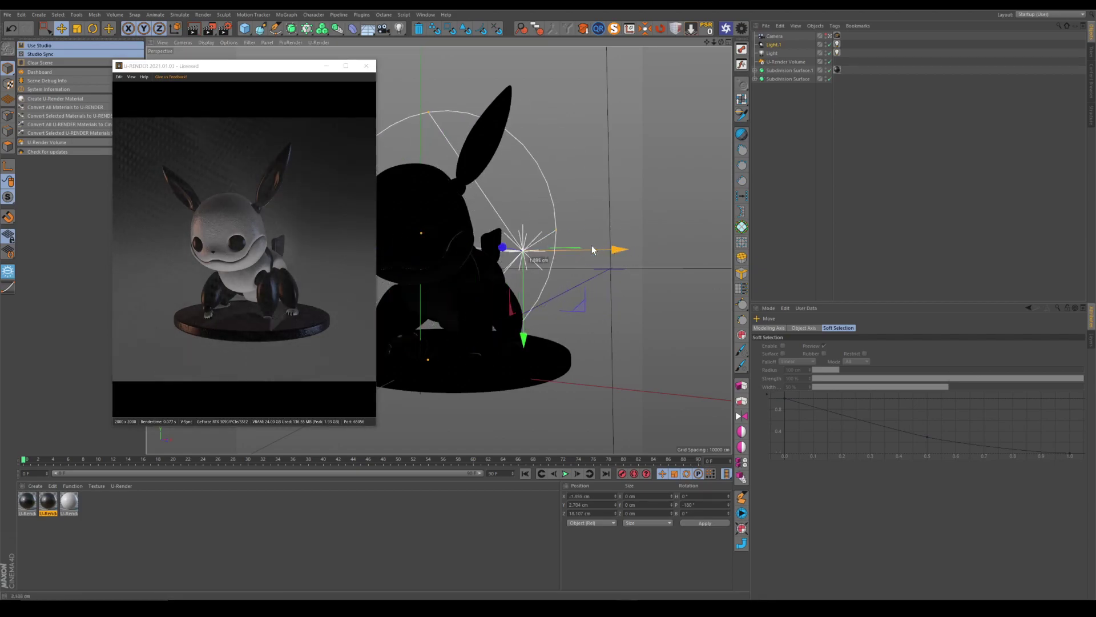
left_click_drag(245, 68, 770, 97)
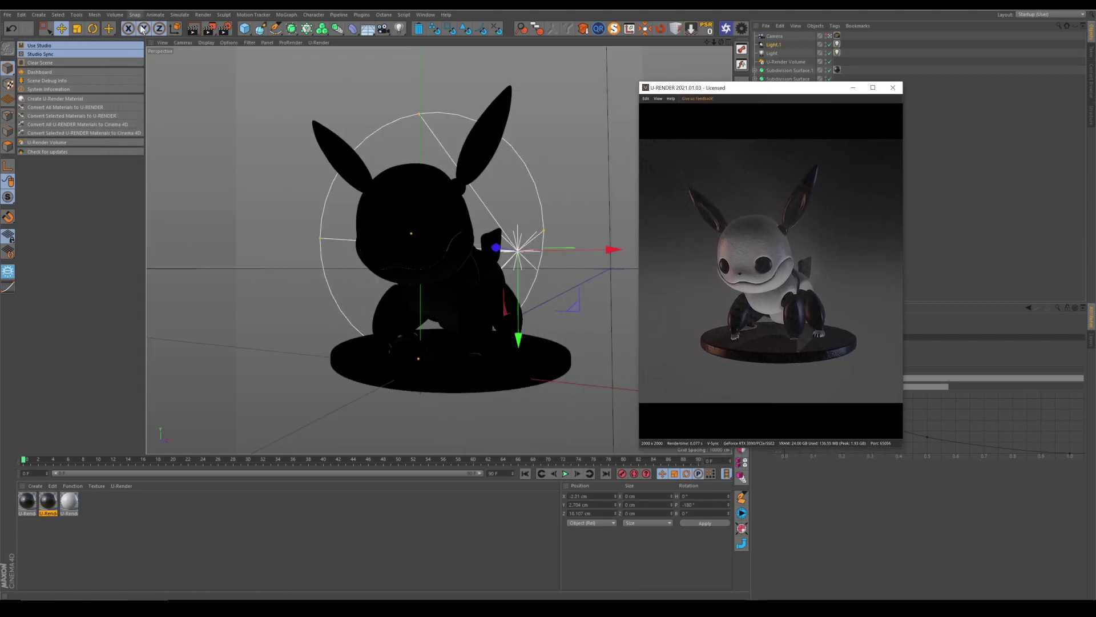
key("r")
left_click_drag(482, 247, 508, 249)
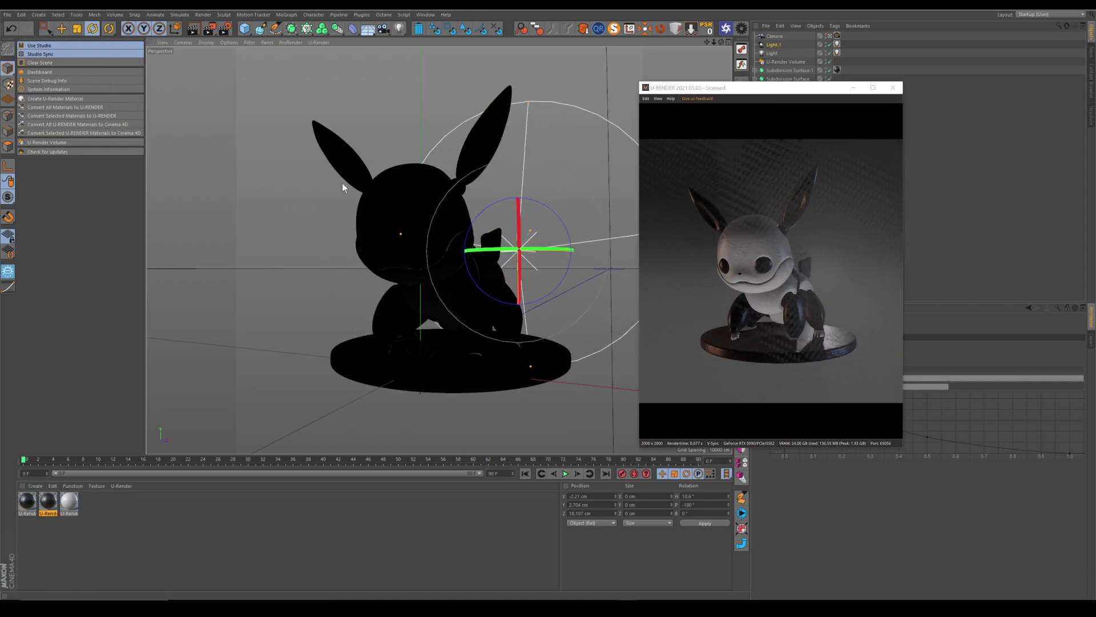
Move the spot light further behind the character's head, to about X -6 cm.
left_click(61, 29)
left_click_drag(610, 251, 541, 260)
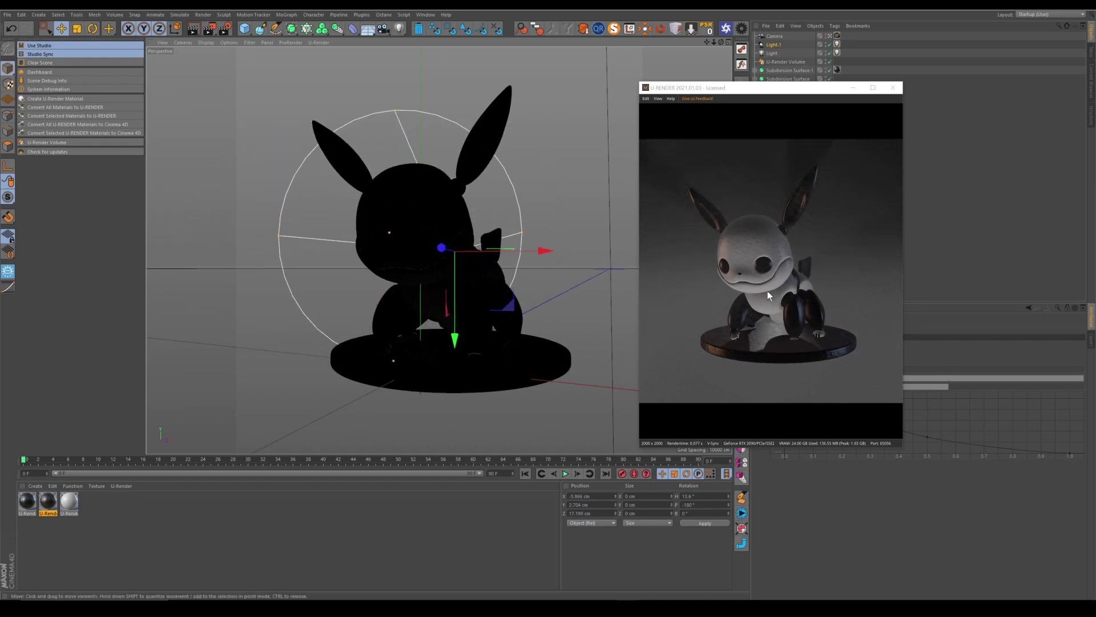
mouse_move(547, 249)
left_mouse_down()
mouse_move(462, 247)
mouse_move(602, 252)
mouse_move(509, 244)
mouse_move(545, 245)
left_mouse_up()
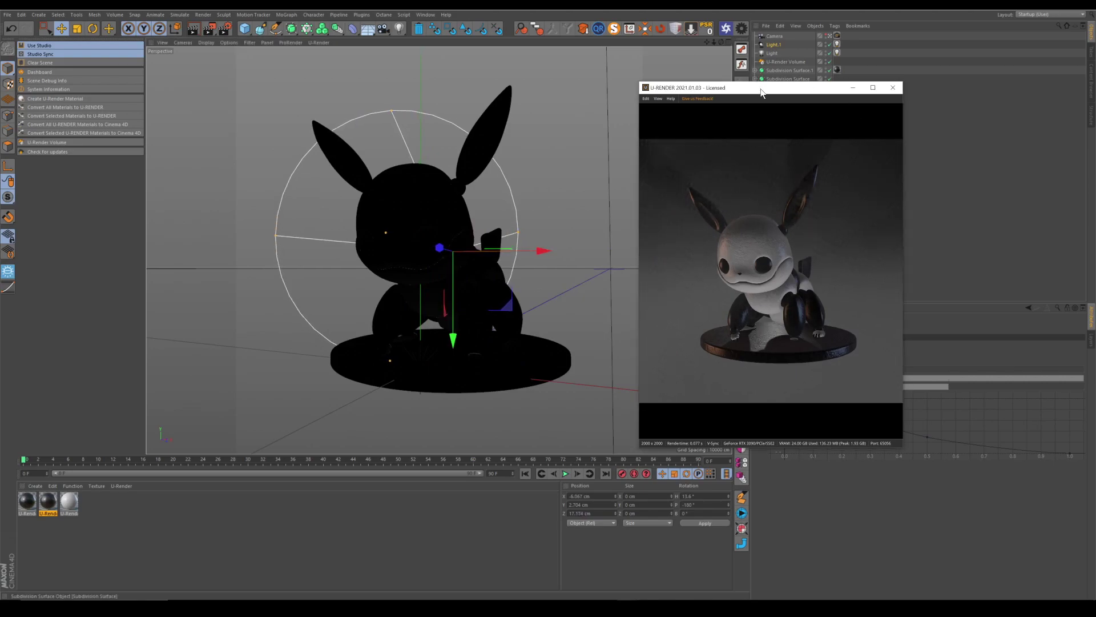
Set the color of the spot light's U-Render Light tag to a saturated yellow with a hue of 59°.
left_click_drag(765, 87, 481, 47)
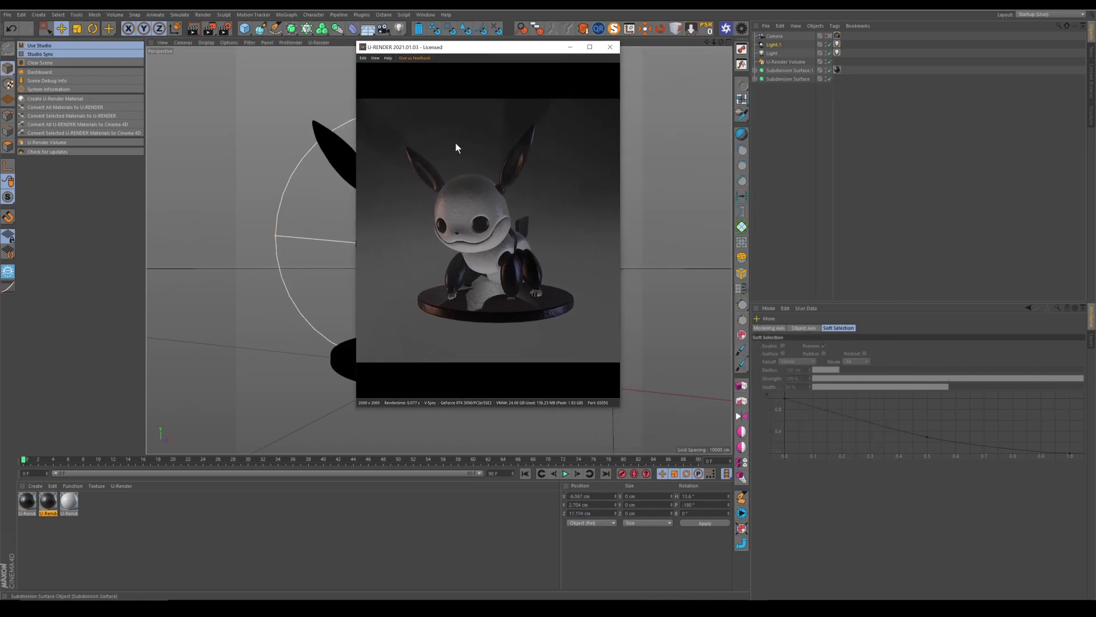
left_click(837, 36)
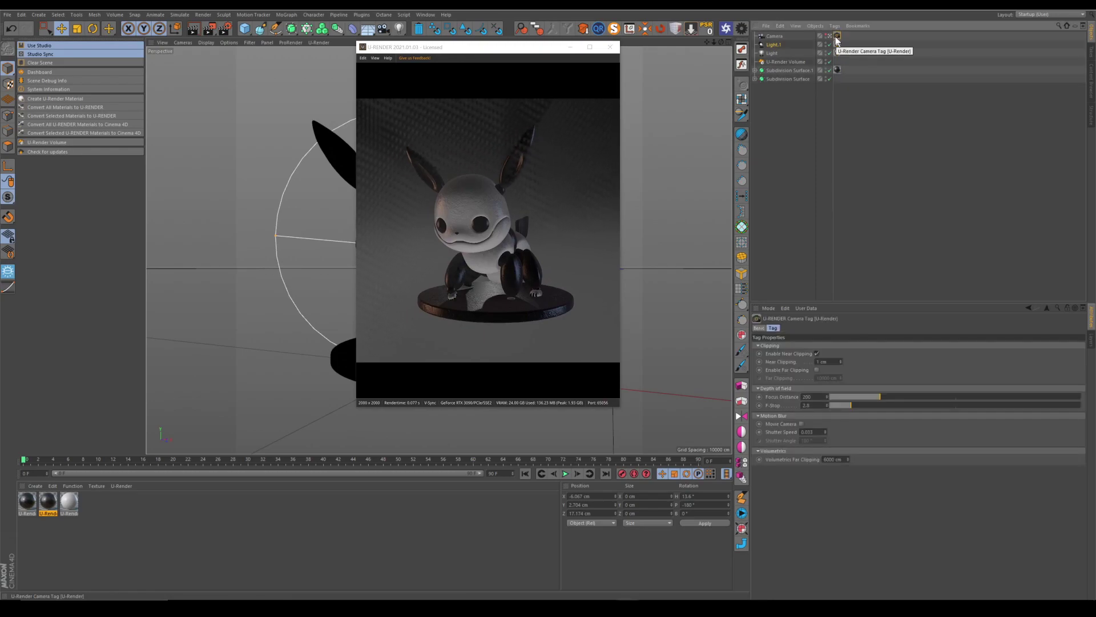
left_click(837, 44)
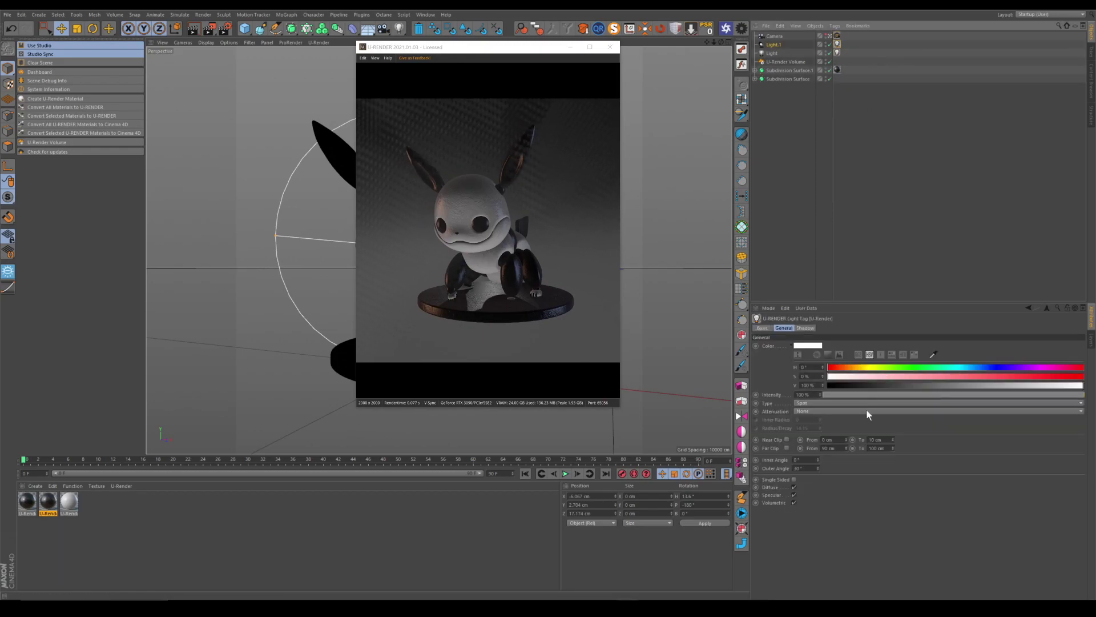
left_click(808, 346)
left_click(781, 346)
left_click(854, 355)
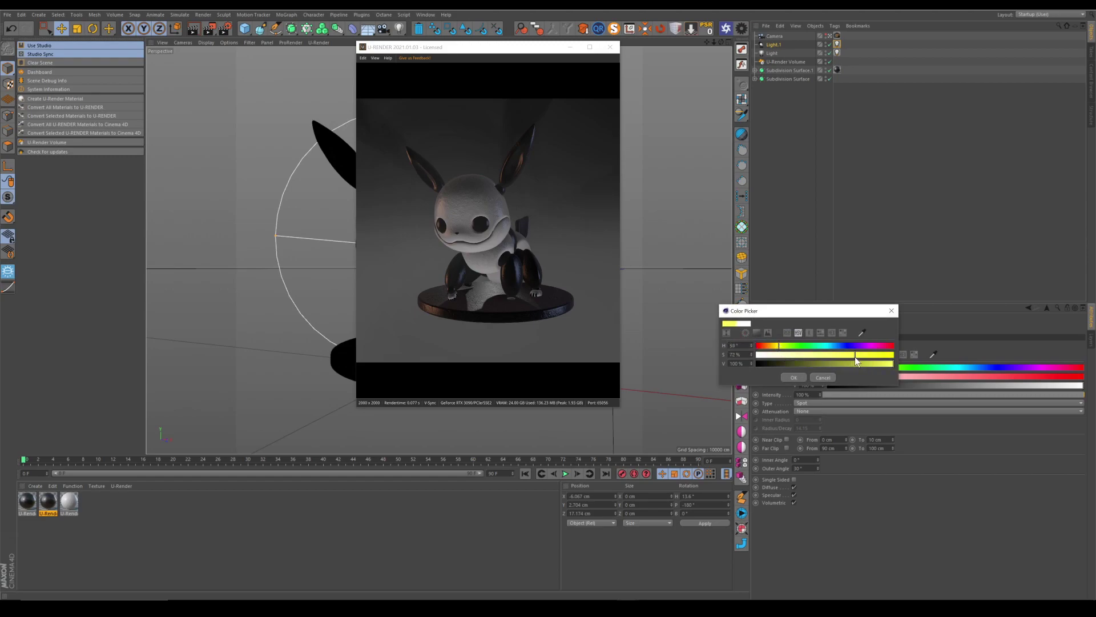
left_click(788, 377)
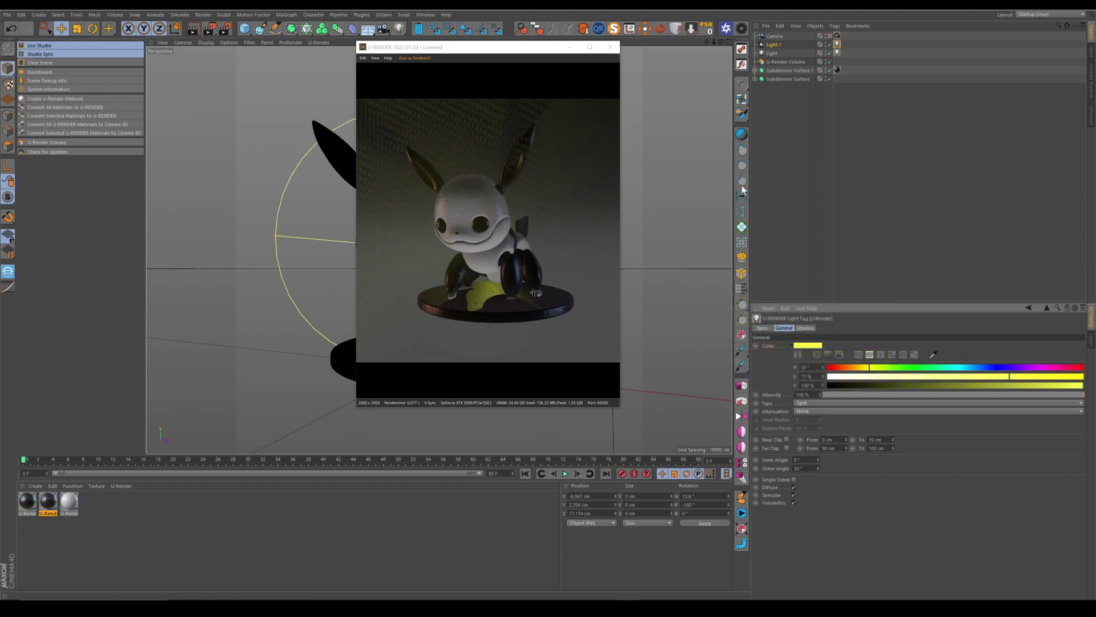
Desaturate the spot light's color to a near-white with 6 % saturation and enlarge the render window.
left_click(805, 345)
left_click(763, 354)
left_click(791, 375)
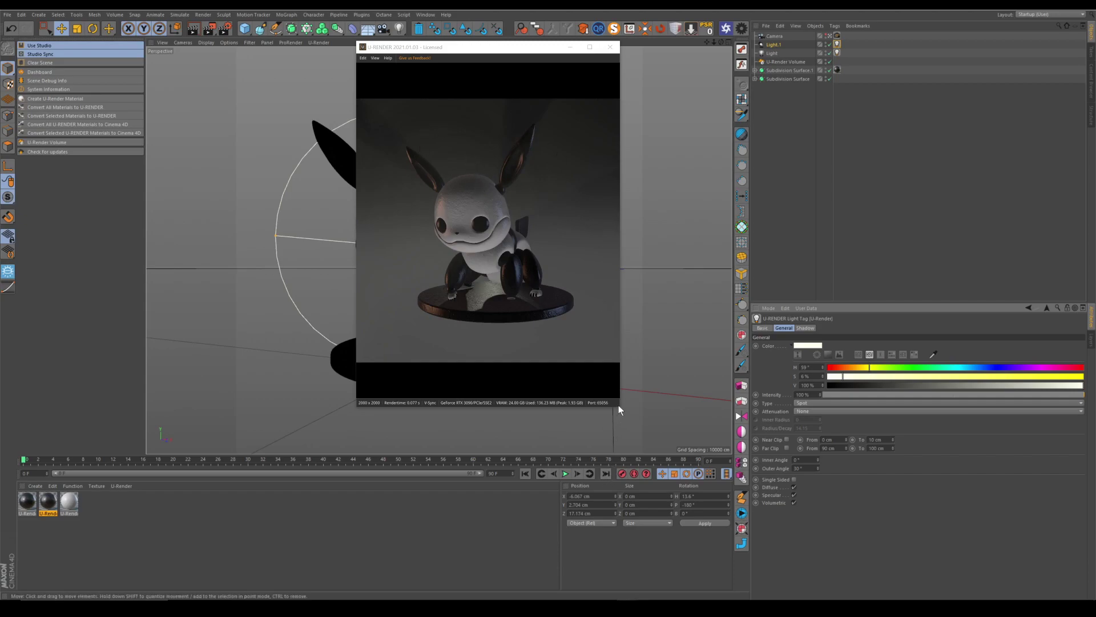
left_click_drag(619, 407, 695, 509)
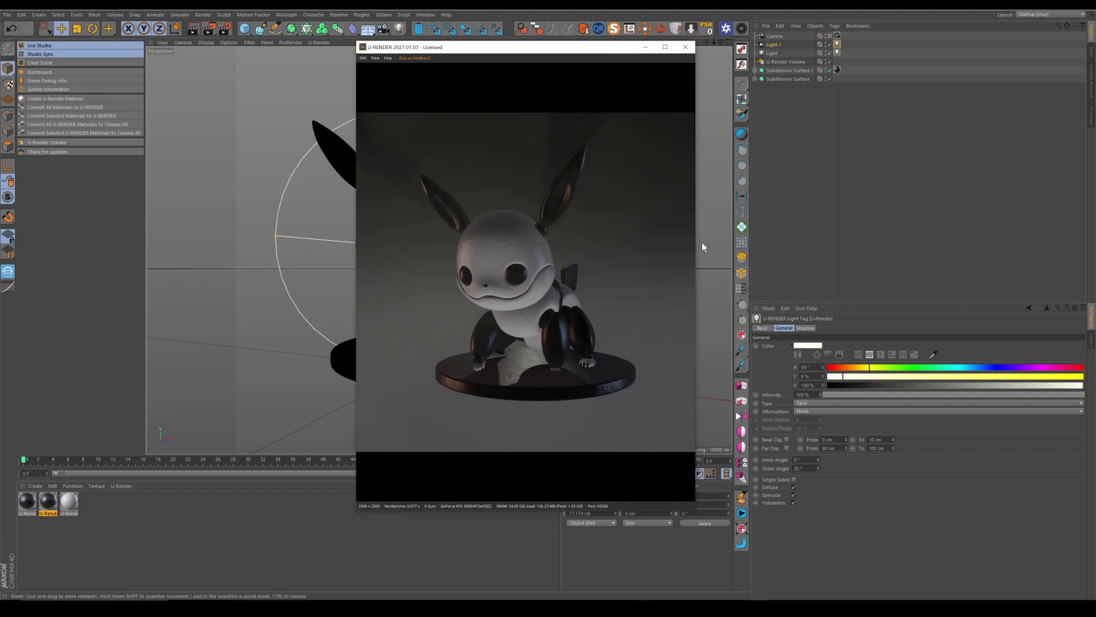
Copy the spot light's U-Render Light tag onto the other light, check its shadow settings, and show the U-Render Volume's settings.
left_click_drag(836, 46, 837, 53, "ctrl")
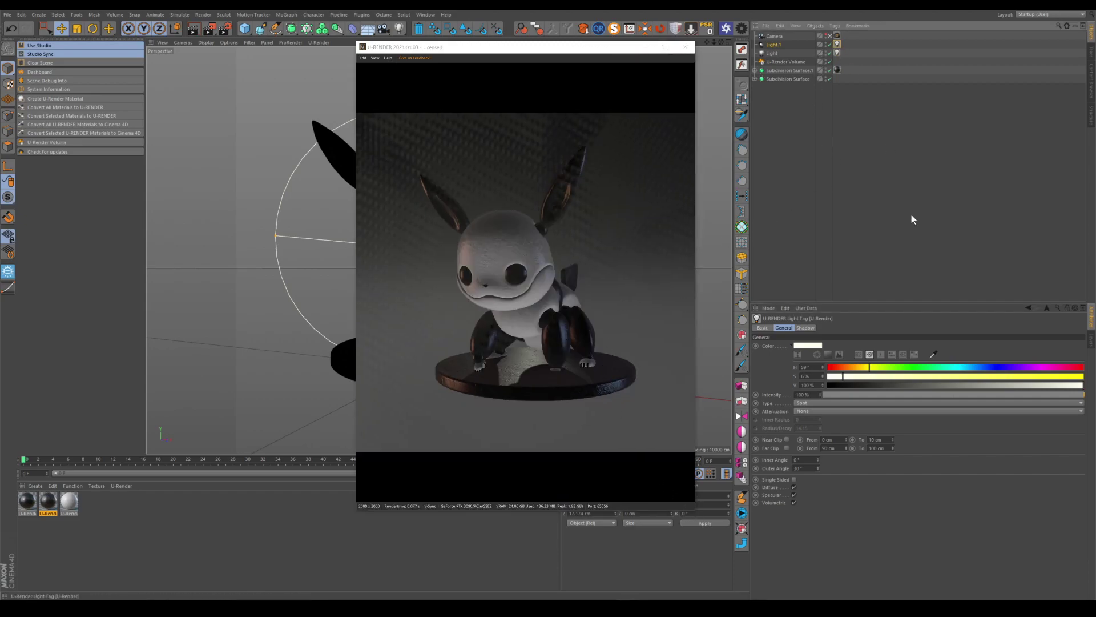
left_click(806, 328)
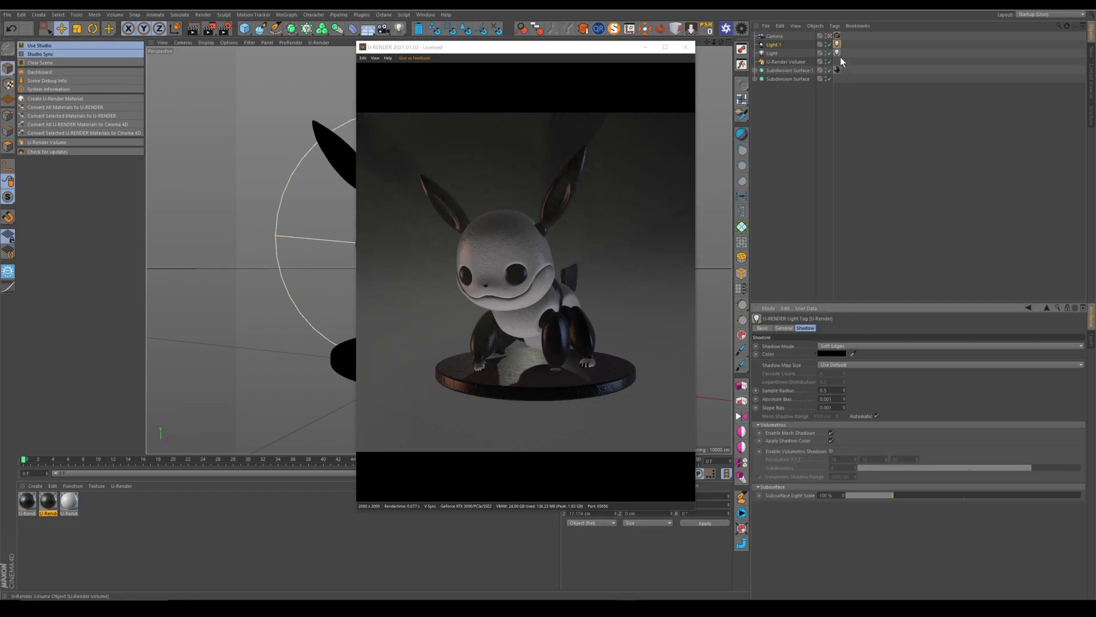
left_click(779, 60)
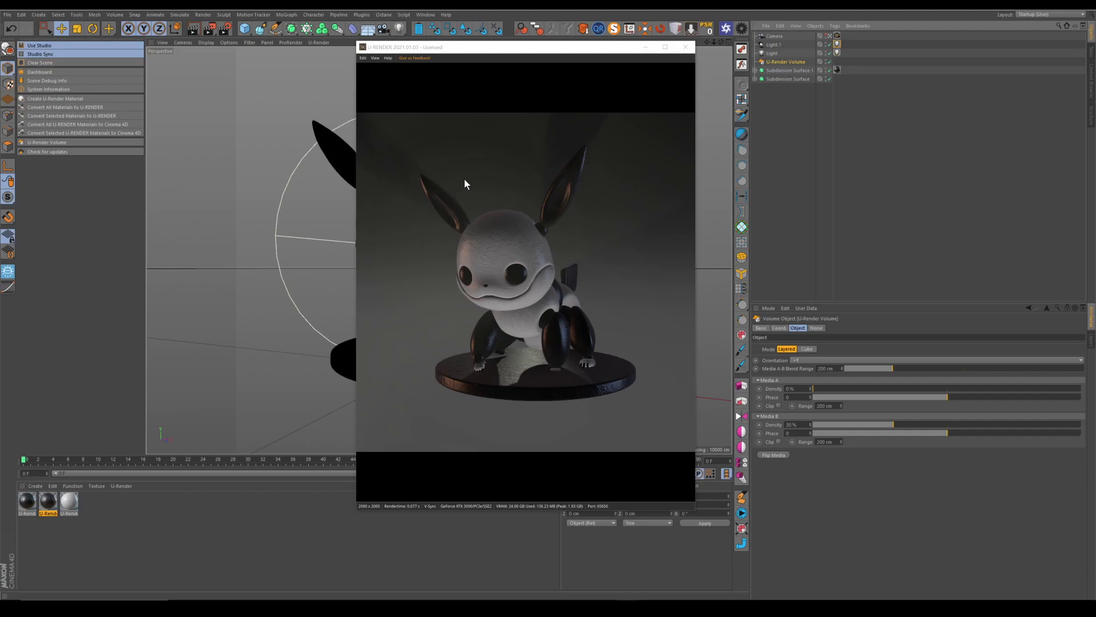
Set the U-Render volumetrics resolution to 32 in X, 32 in Y and 64 in Z, and minimise the render settings.
left_click(224, 28)
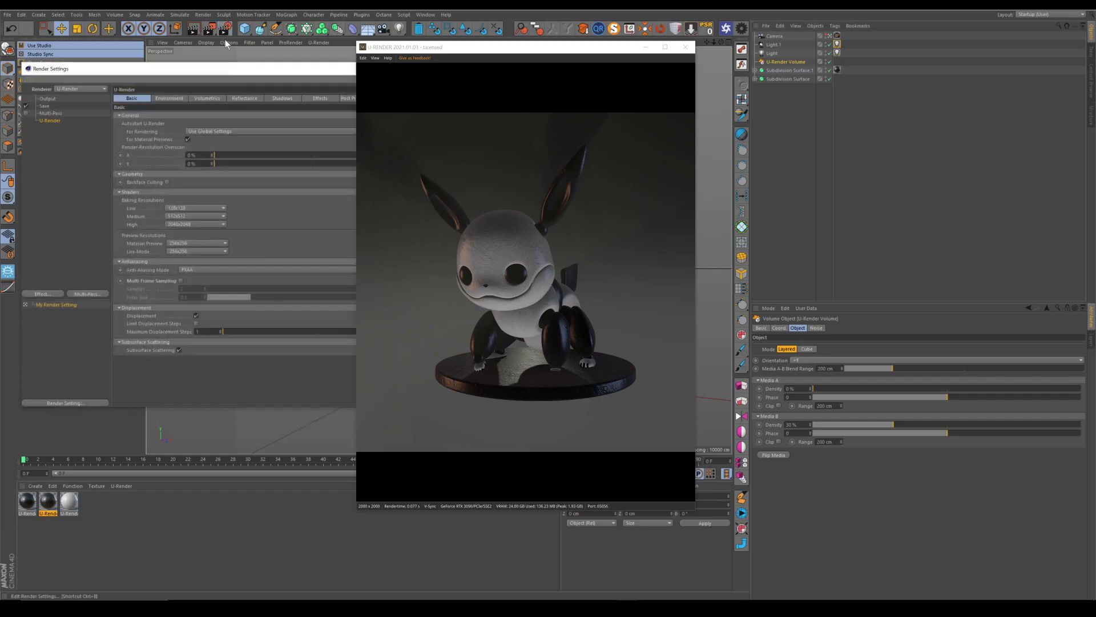
left_click(212, 96)
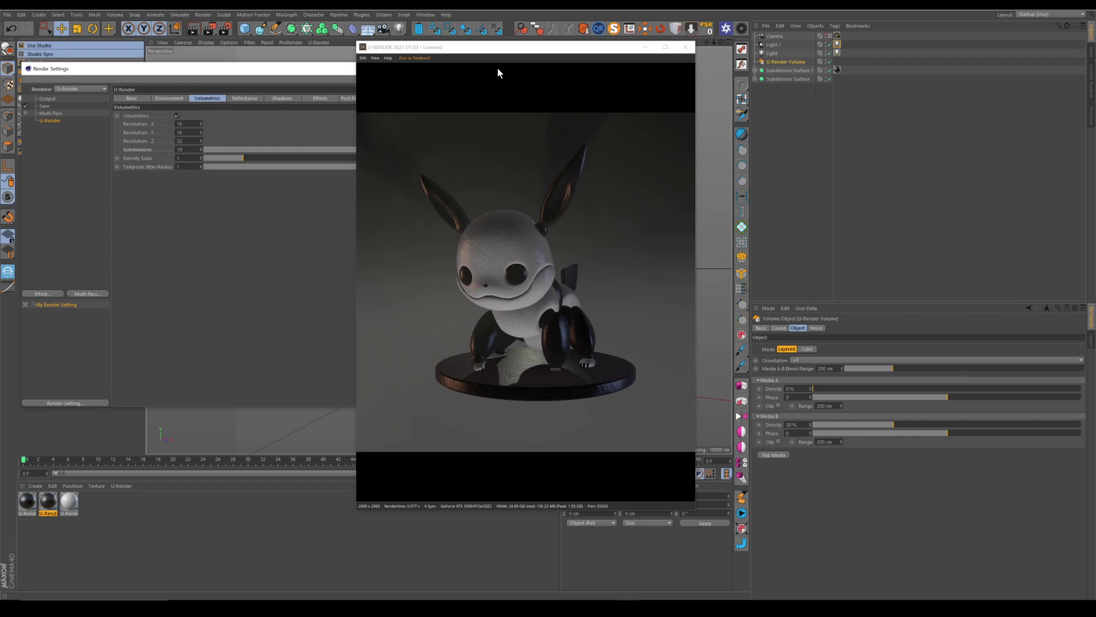
left_click_drag(498, 54, 514, 55)
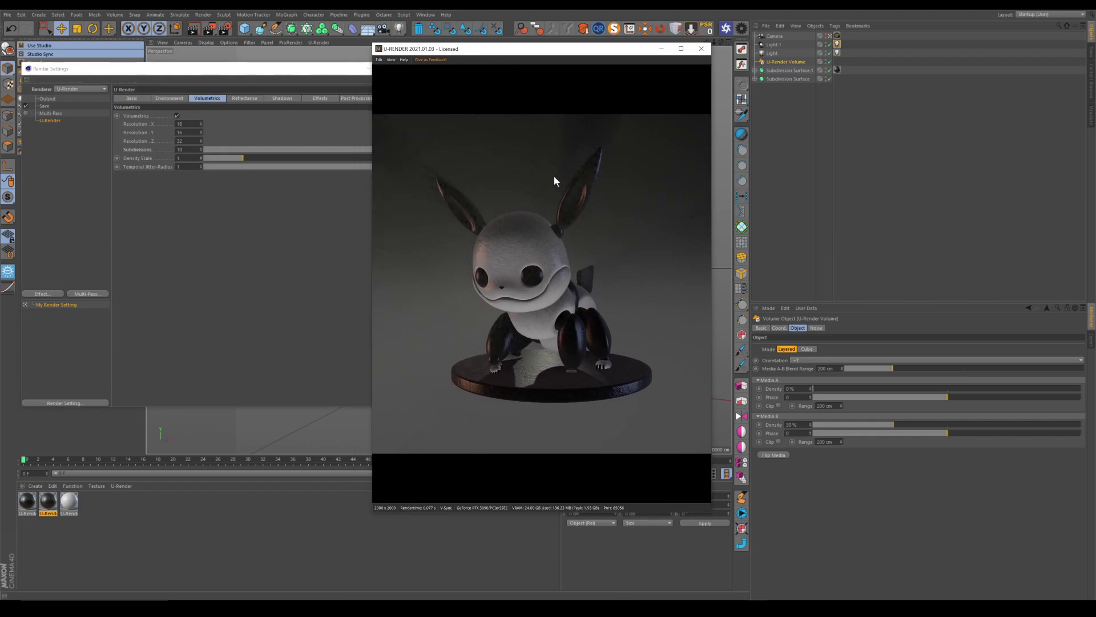
double_click(180, 149)
left_click(231, 197)
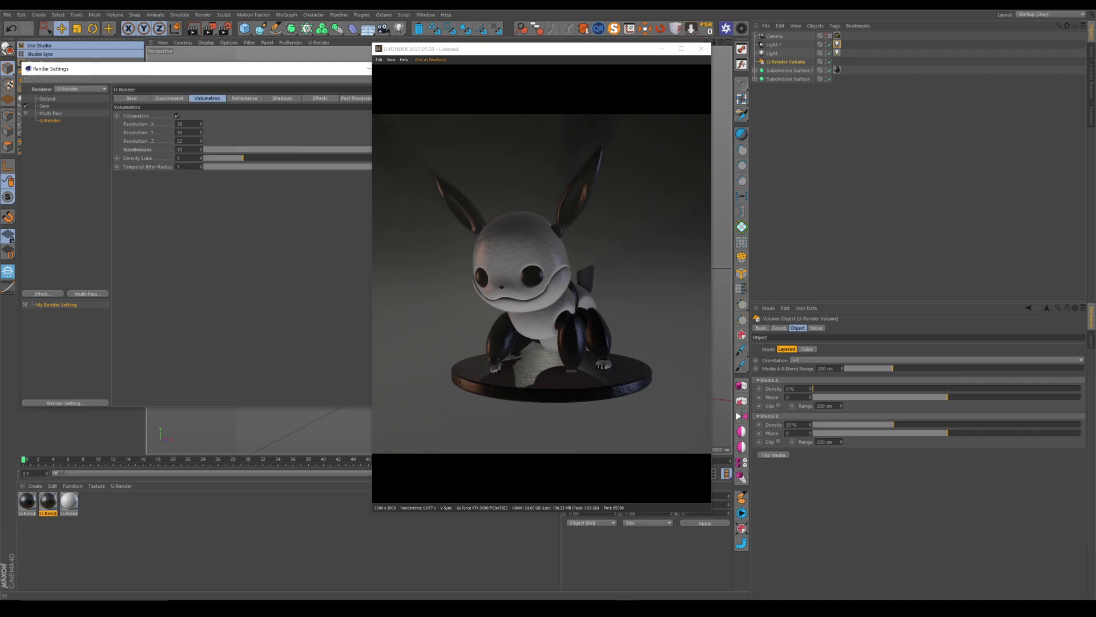
type("32")
key("Tab")
type("32")
key("Tab")
type("32*2")
key("Return")
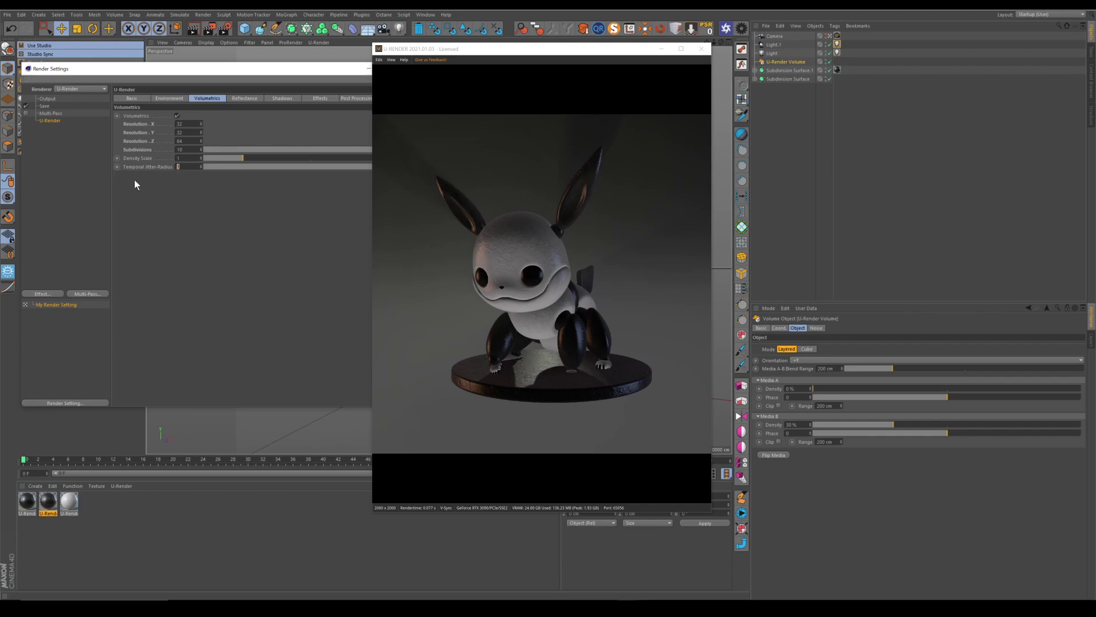
left_click(357, 166)
left_click(368, 69)
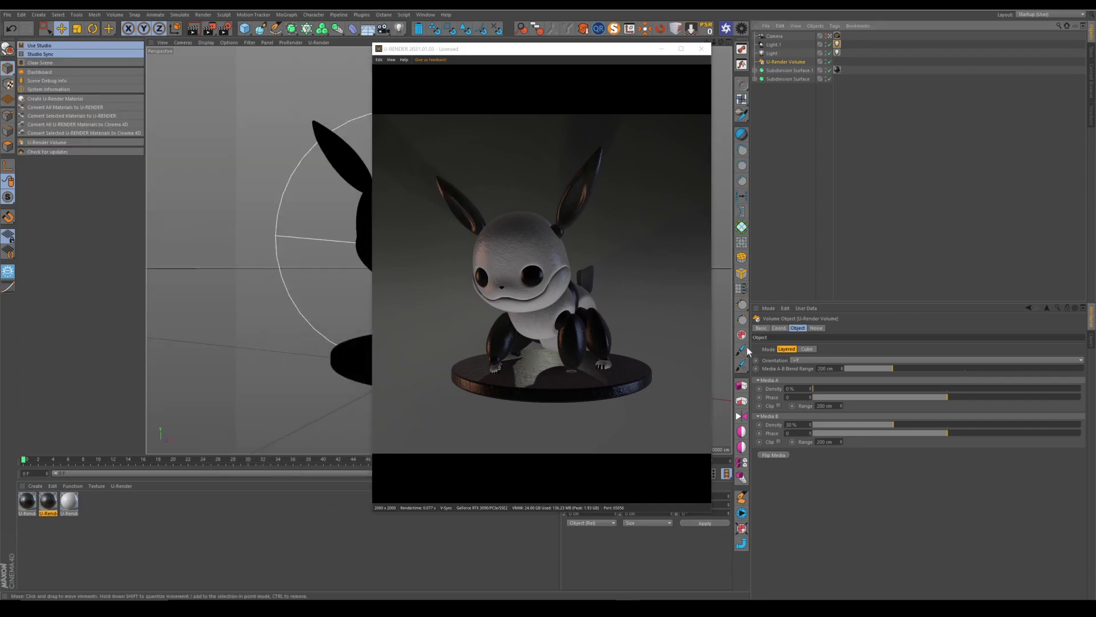
Keep the U-Render Volume's Media A density at 0 % and set its phase to -0.05.
mouse_move(820, 386)
left_mouse_down()
mouse_move(849, 387)
mouse_move(811, 387)
left_mouse_up()
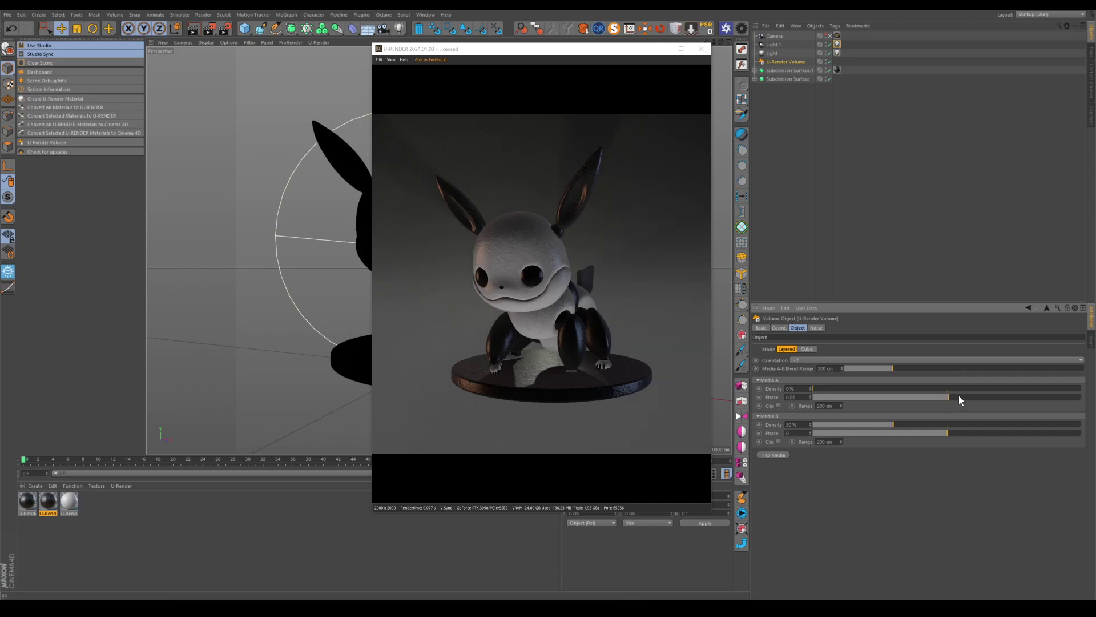
left_click_drag(934, 398, 924, 398)
In the render settings' post processing, toggle chromatic aberration on and off and enable a vignette with 97 % radius and 57 % softness.
left_click(222, 31)
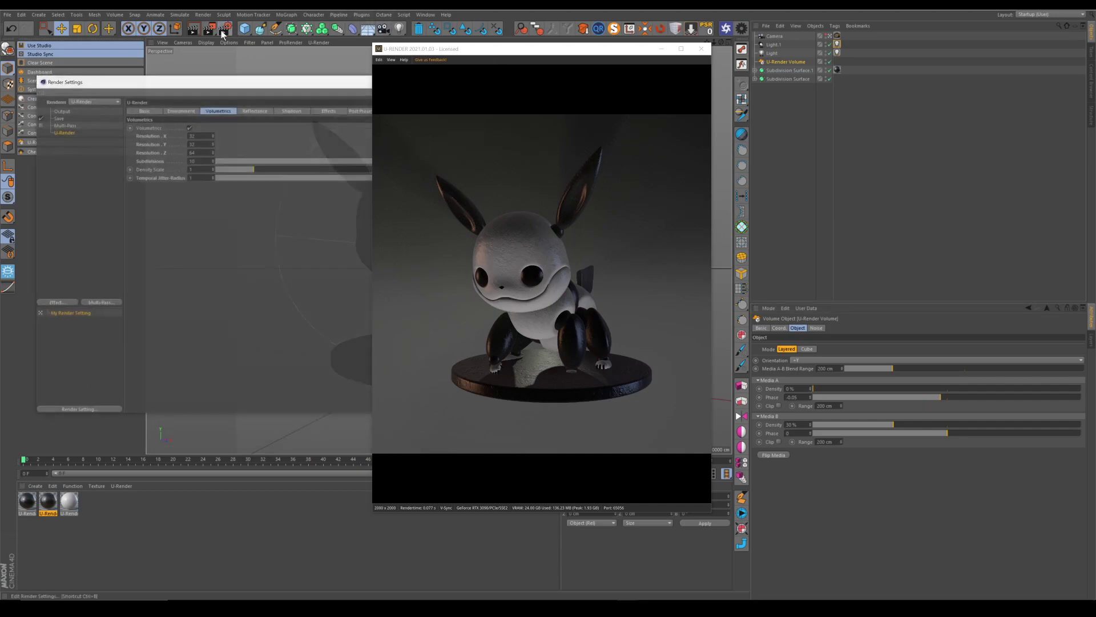
left_click_drag(290, 70, 235, 64)
left_click(339, 93)
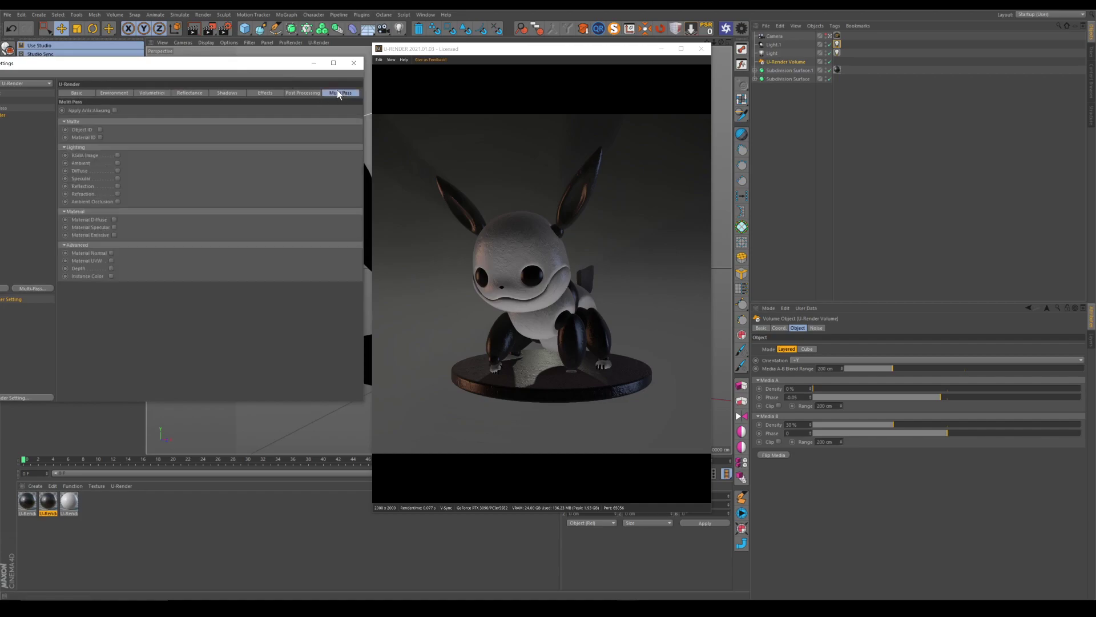
left_click(312, 93)
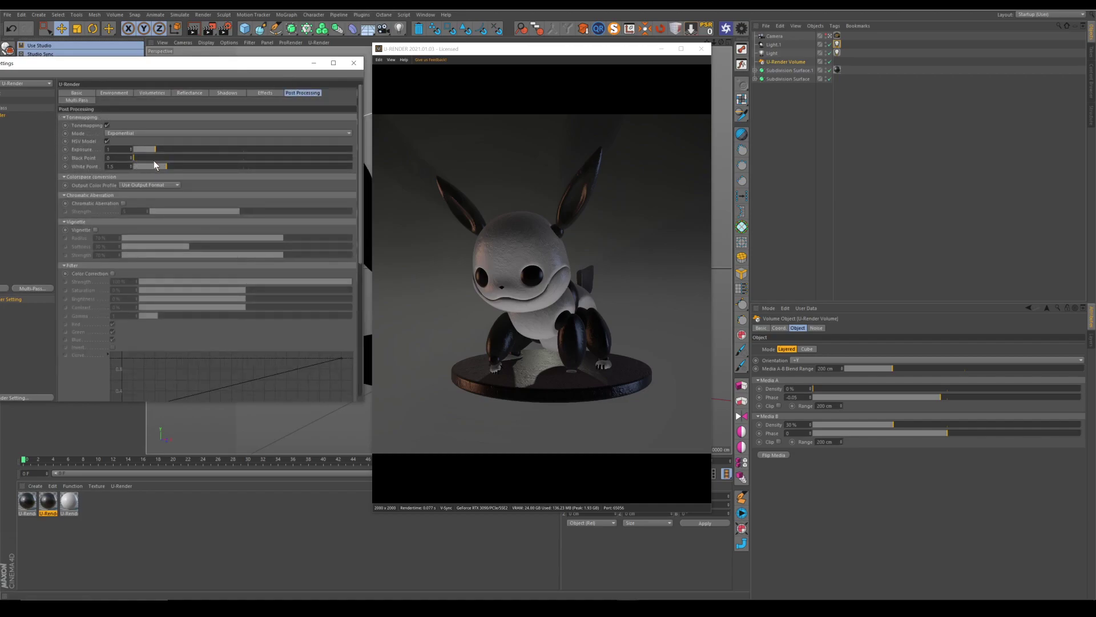
left_click(123, 202)
left_click(123, 202)
left_click(97, 229)
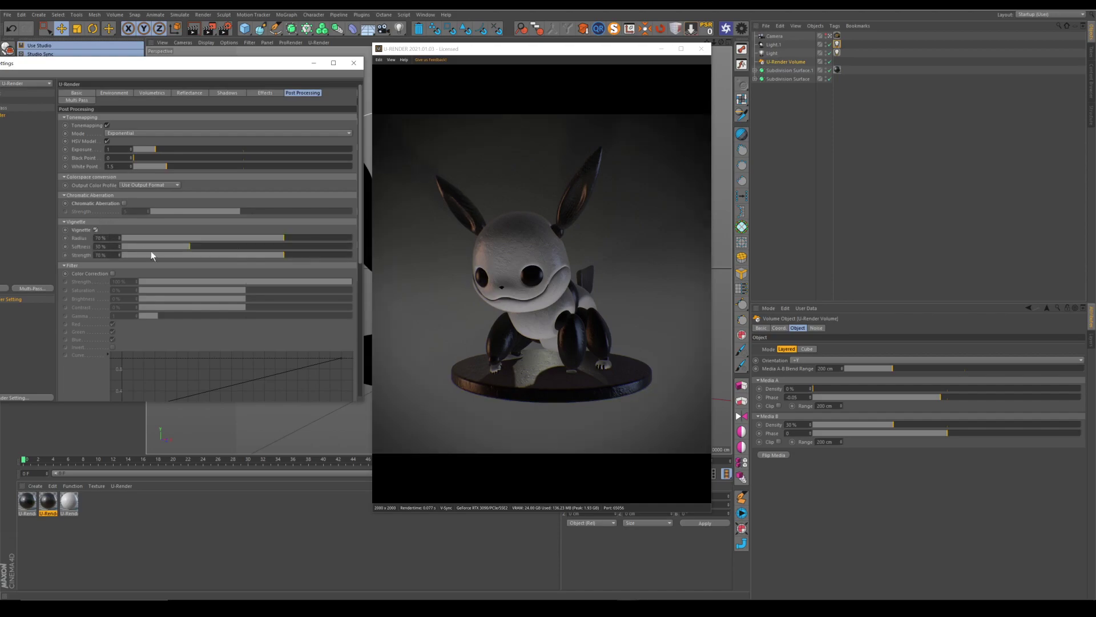
left_click_drag(257, 249, 307, 238)
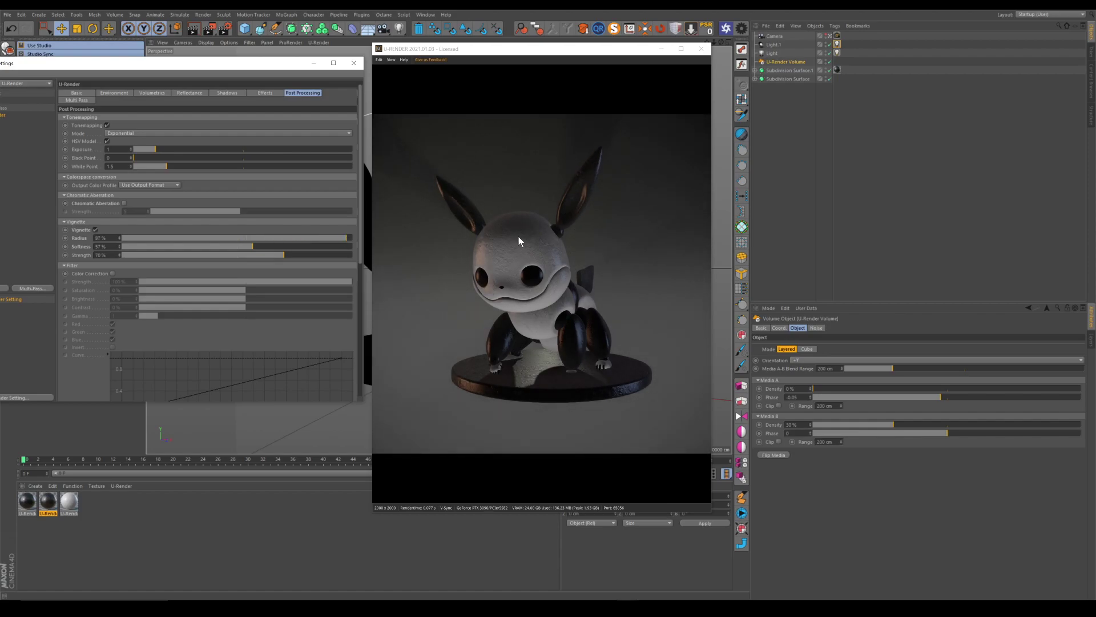
Enable color correction and set its contrast to 5 % after trying 10 %.
left_click(113, 273)
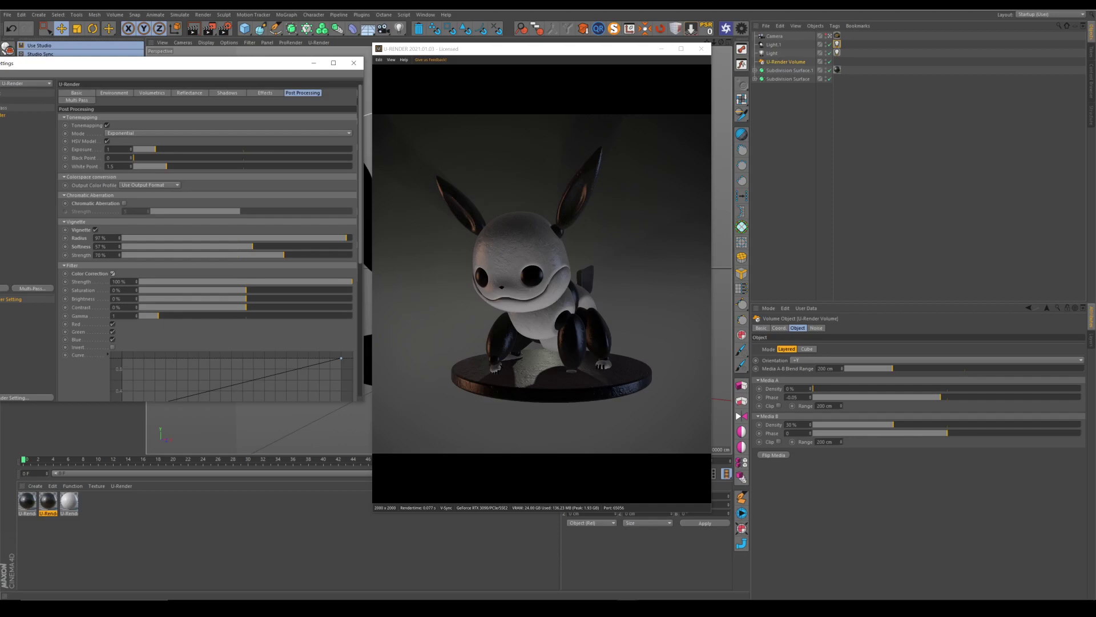
type("10")
key("Return")
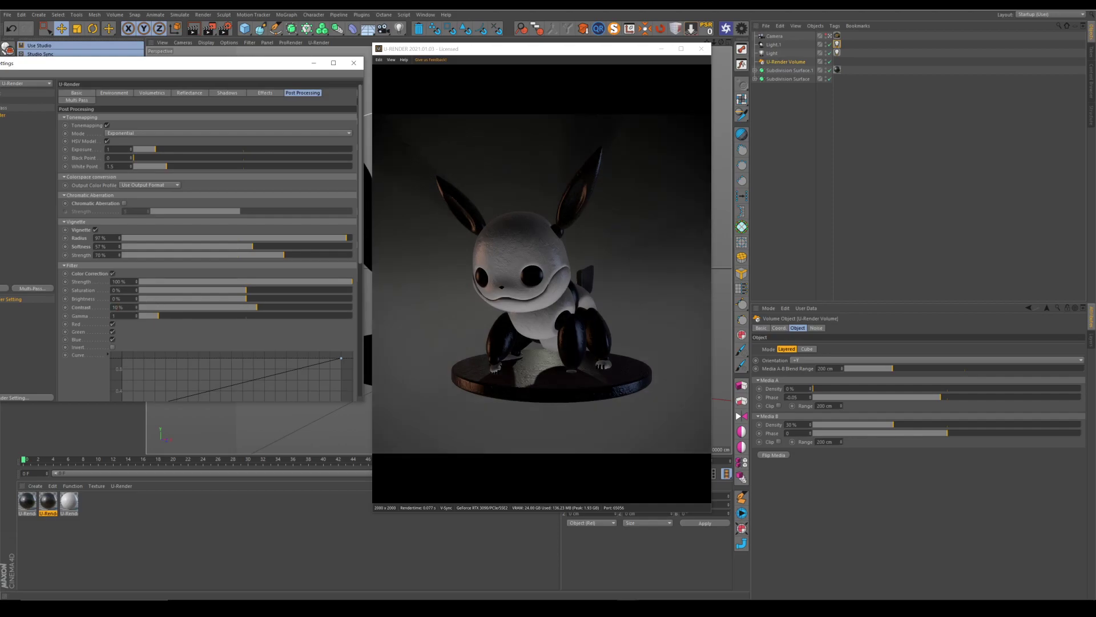
key("Return")
Slightly adjust the start point of the blue color-correction curve and minimise the render settings.
left_click_drag(359, 263, 362, 390)
left_click(122, 391)
left_click_drag(120, 391, 118, 393)
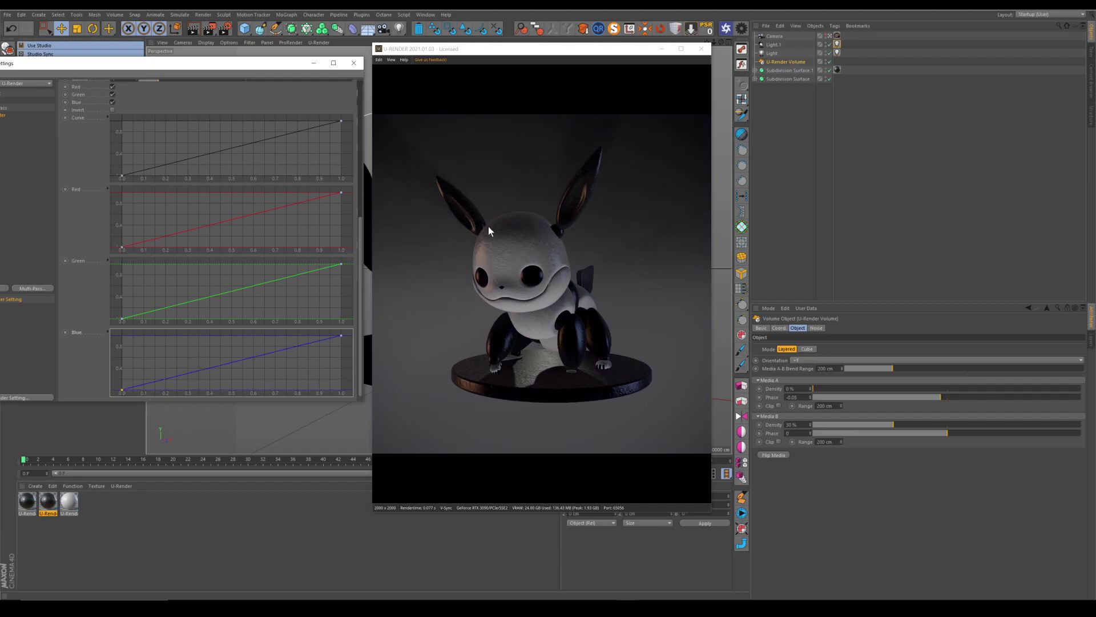
left_click(316, 64)
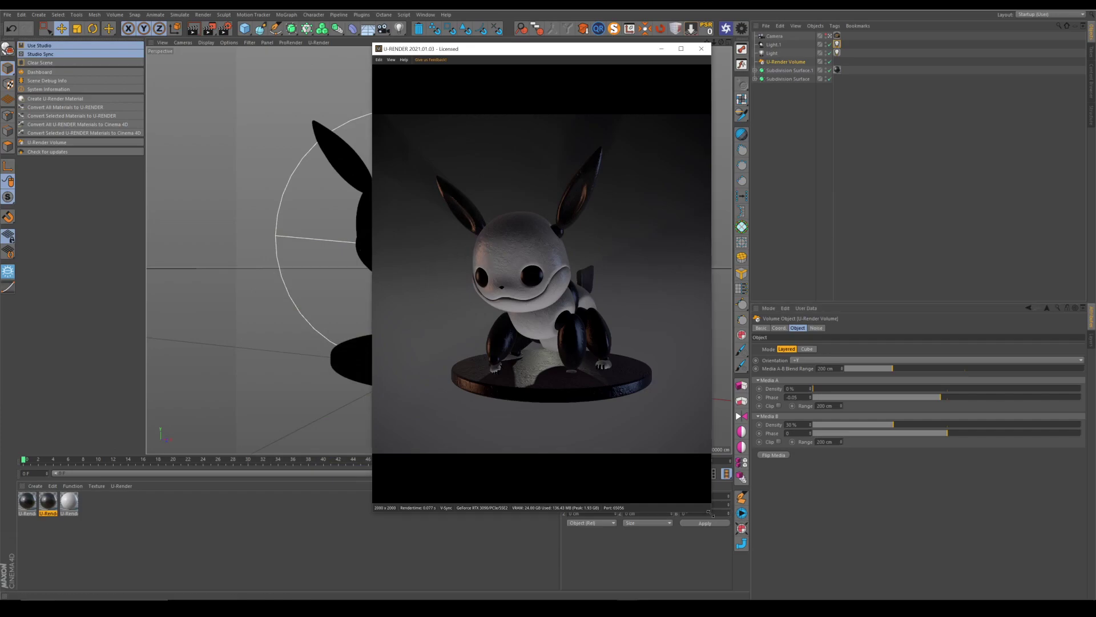
Move the render window aside, deselect everything, and orbit the view to a low front angle on the character.
left_click_drag(565, 53, 715, 48)
left_click(991, 213)
mouse_move(382, 238)
left_mouse_down("alt")
mouse_move(408, 251)
mouse_move(421, 248)
mouse_move(413, 236)
mouse_move(378, 243)
mouse_move(415, 268)
mouse_move(376, 254)
left_mouse_up("alt")
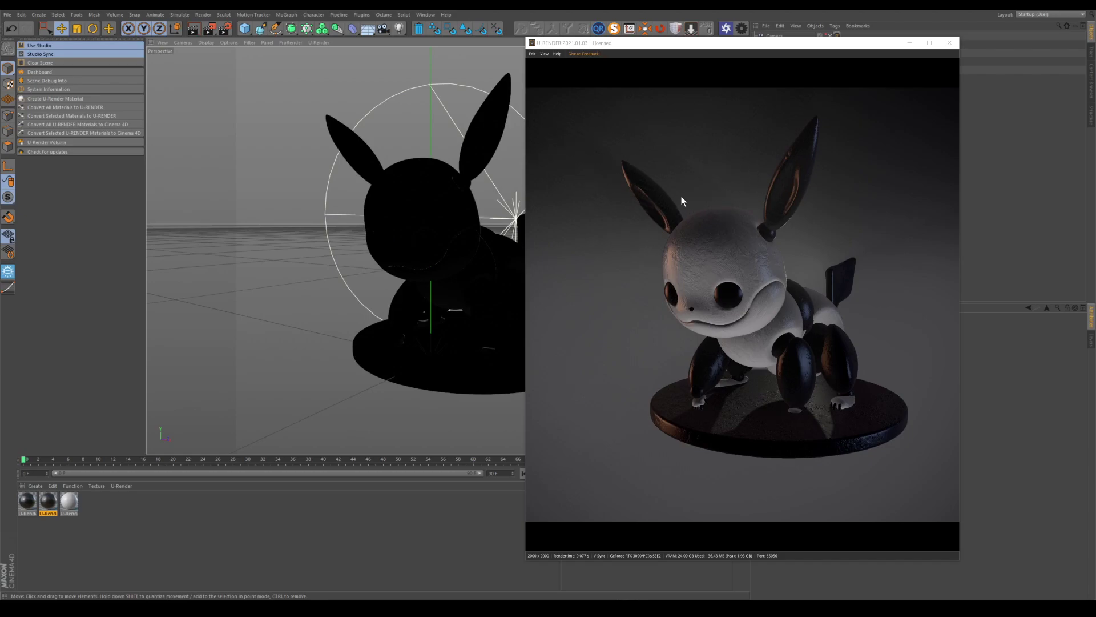
left_click_drag(420, 249, 408, 247, "alt")
mouse_move(422, 239)
left_mouse_down("alt")
mouse_move(429, 195)
mouse_move(429, 219)
mouse_move(459, 217)
mouse_move(427, 220)
mouse_move(429, 234)
mouse_move(451, 233)
mouse_move(425, 230)
mouse_move(433, 225)
mouse_move(420, 249)
mouse_move(430, 242)
left_mouse_up("alt")
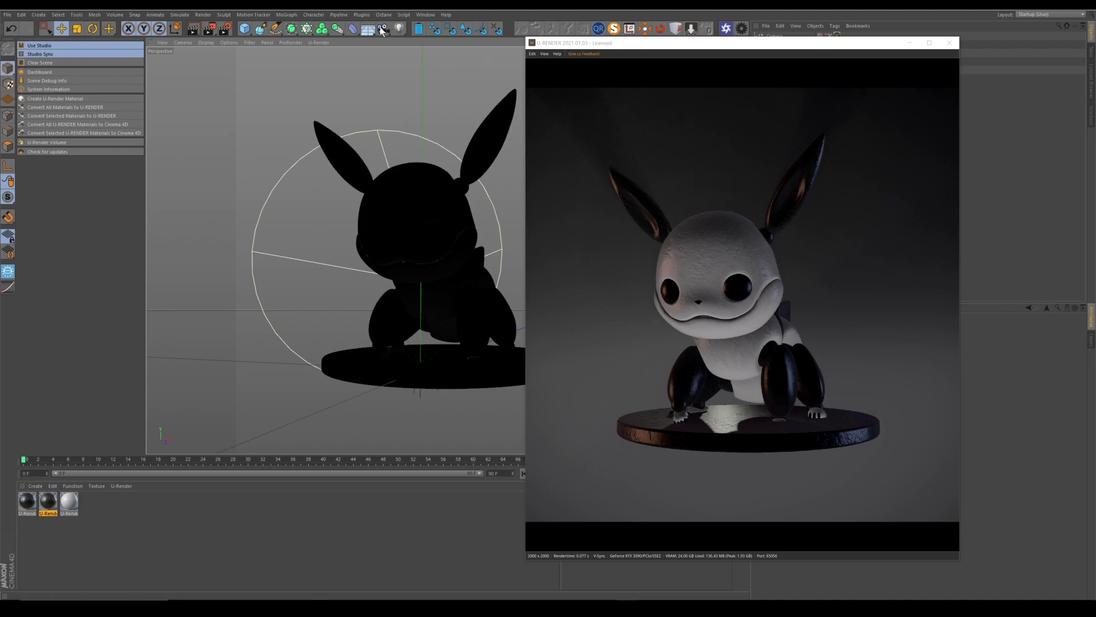
Maximise the render settings and enable Multi Frame Sampling with 4 samples.
left_click(225, 28)
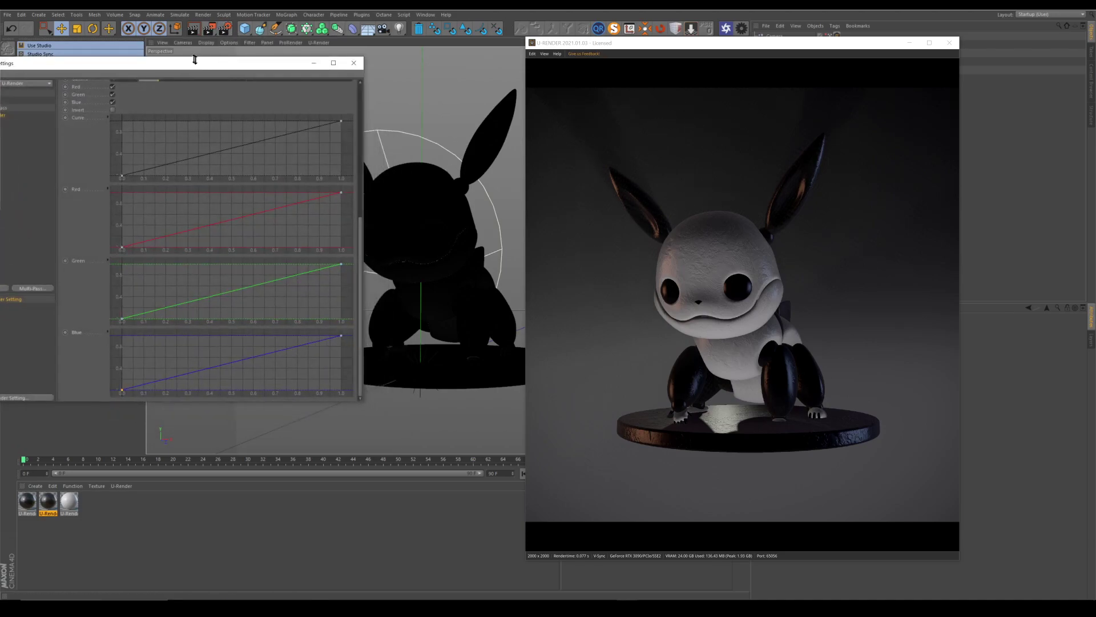
left_click_drag(194, 60, 196, 70)
left_click_drag(270, 74, 372, 83)
left_click(435, 82)
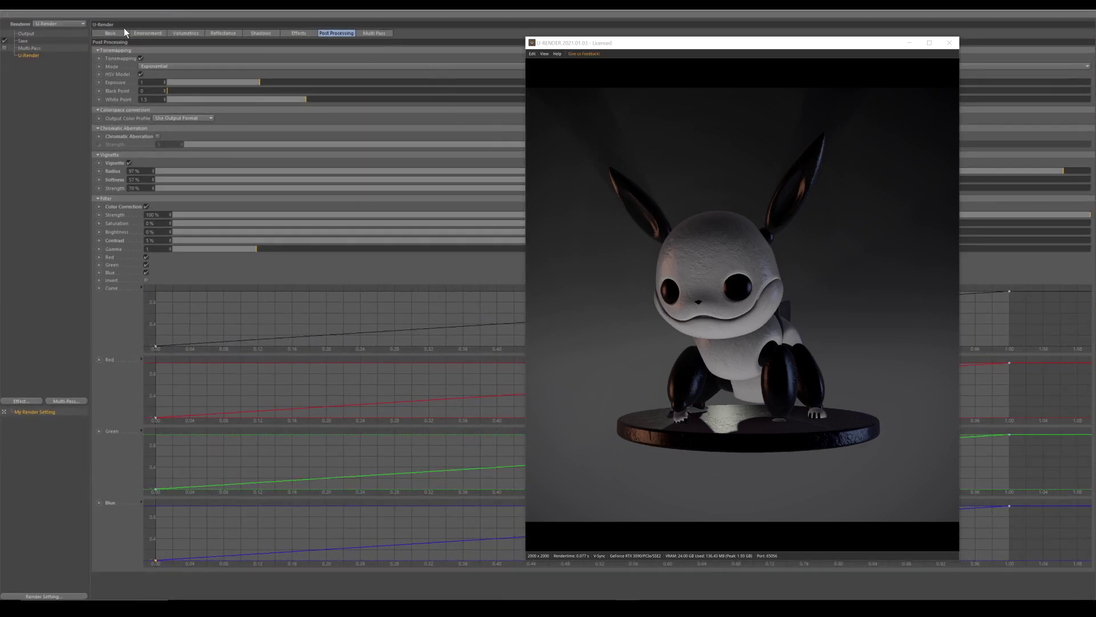
left_click(110, 32)
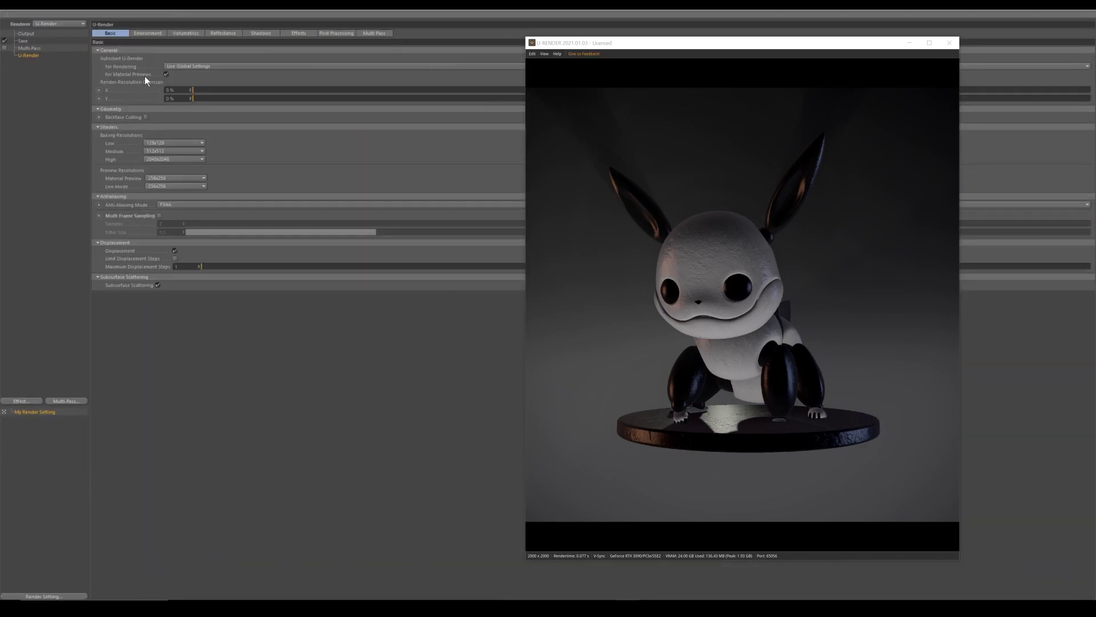
left_click(159, 215)
key("Tab")
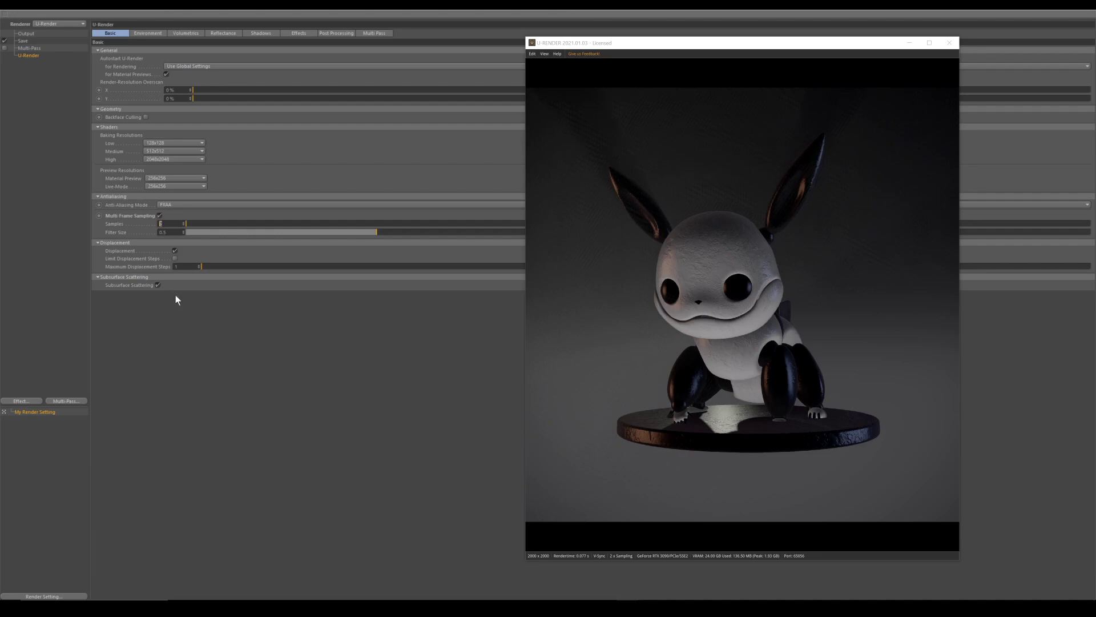
key("Return")
Set the saved image format to PNG and choose the output file for the render.
left_click(23, 42)
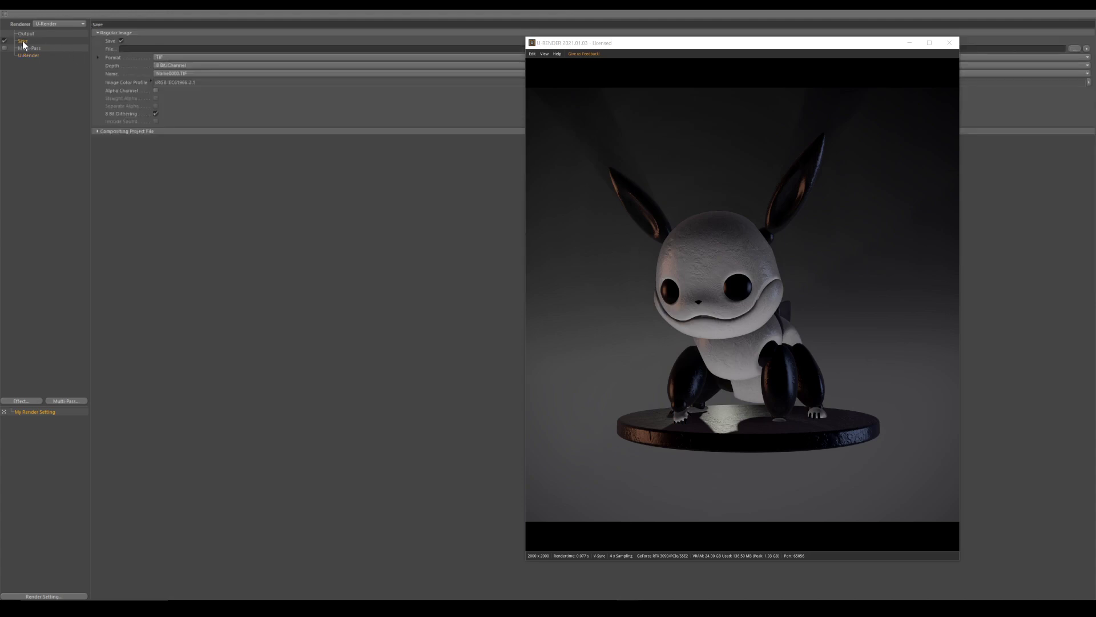
left_click(177, 58)
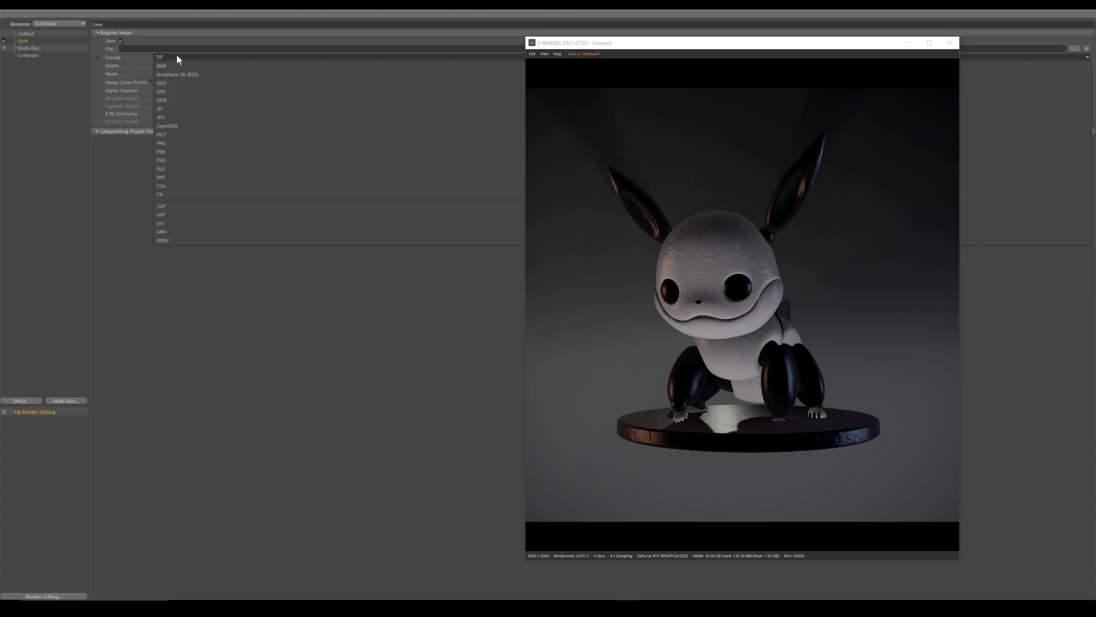
left_click(165, 143)
left_click_drag(749, 46, 464, 56)
left_click_drag(295, 17, 0, 211)
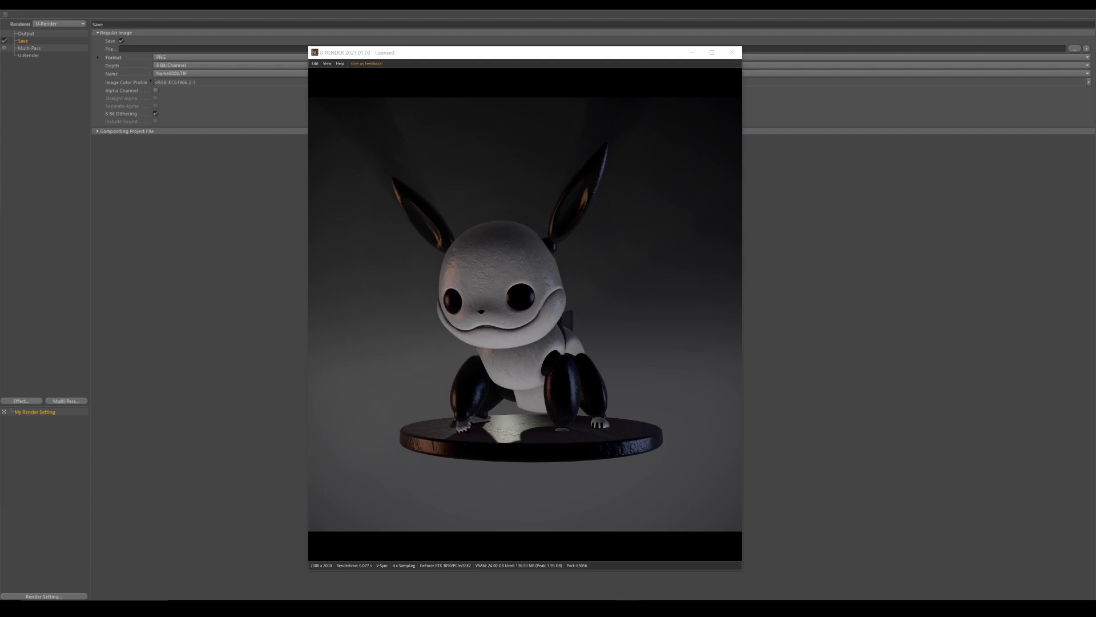
key("Return")
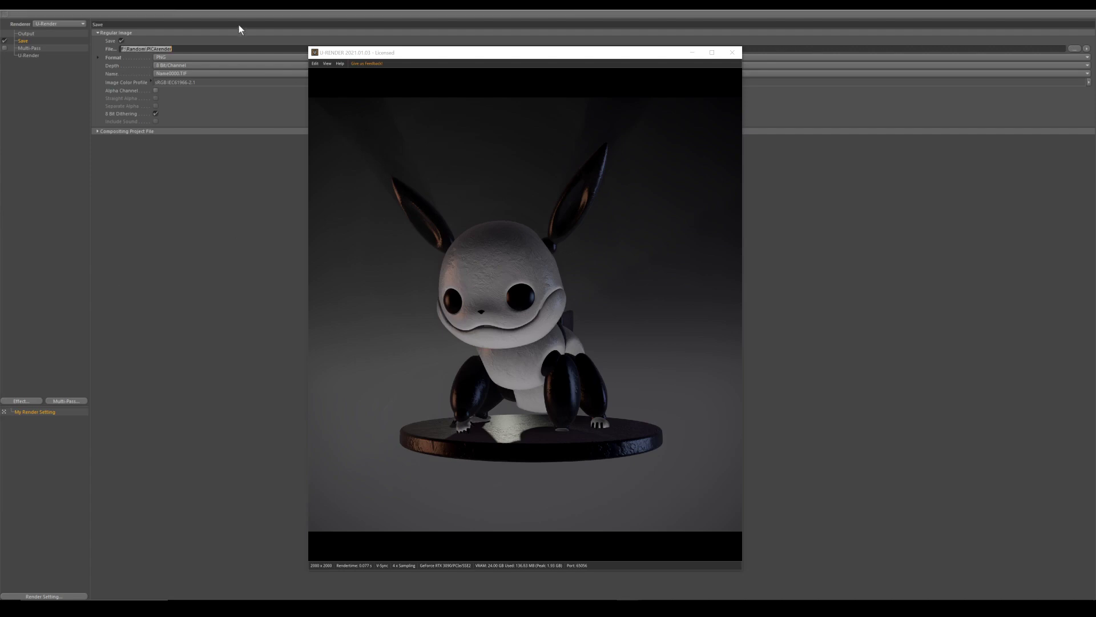
Leave the render settings, render the scene to the Picture Viewer, and inspect the image with the live render window minimised.
left_click(1044, 11)
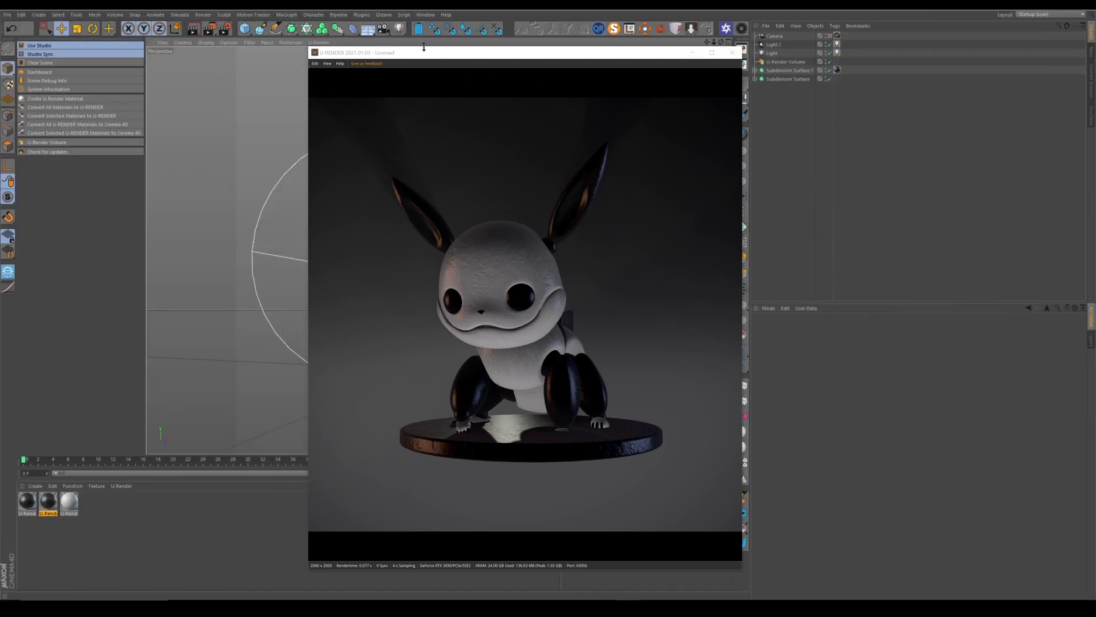
left_click(210, 30)
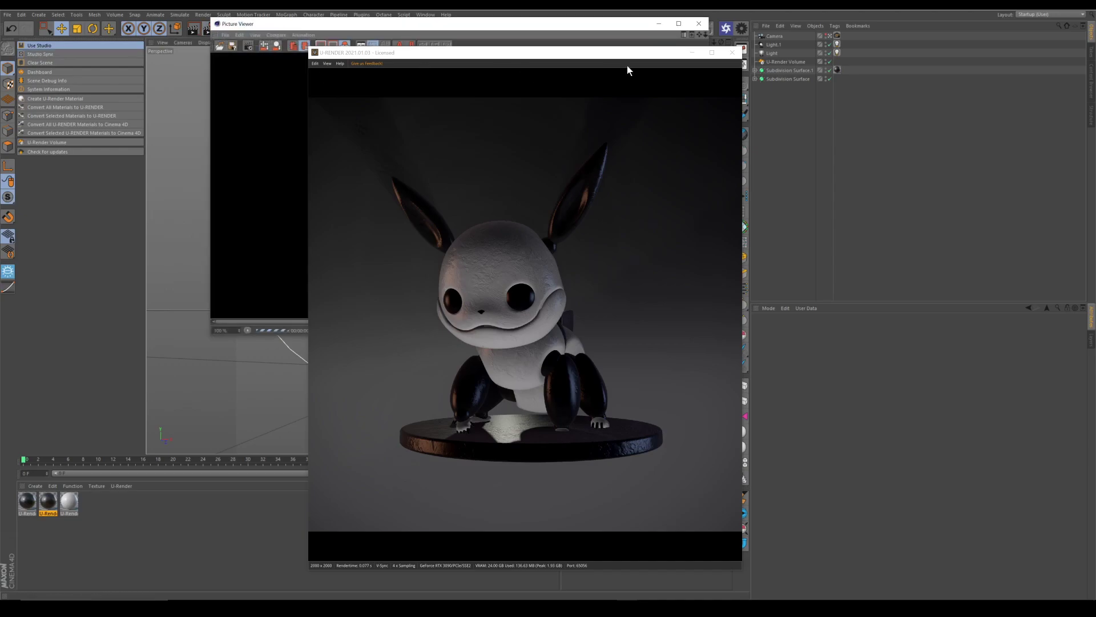
left_click(691, 53)
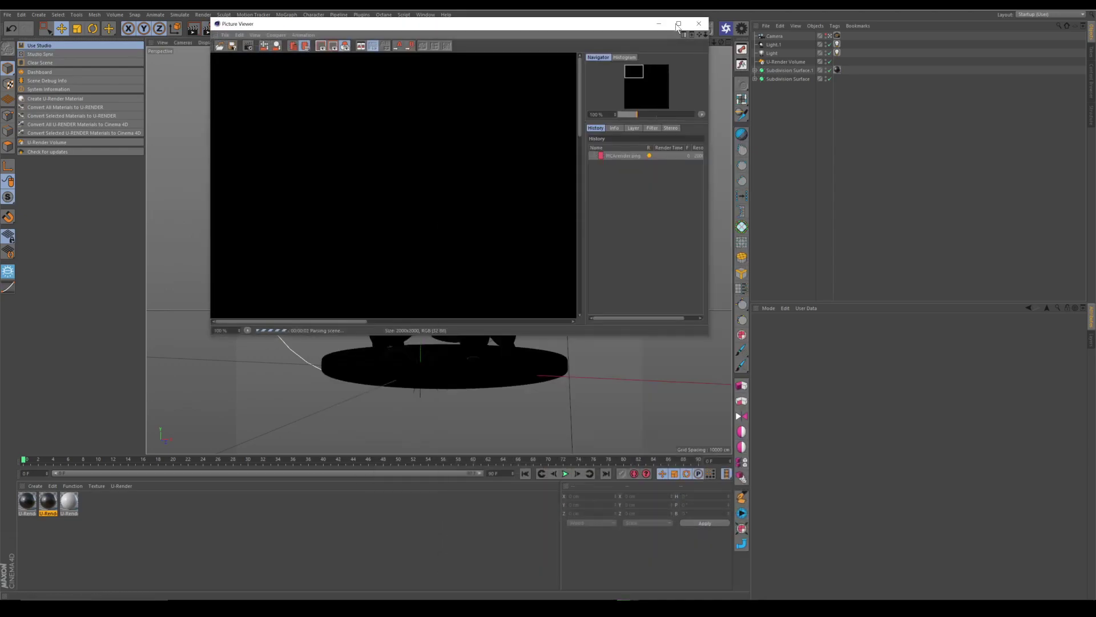
key("ctrl+Tab")
scroll(480, 197, "down", 1)
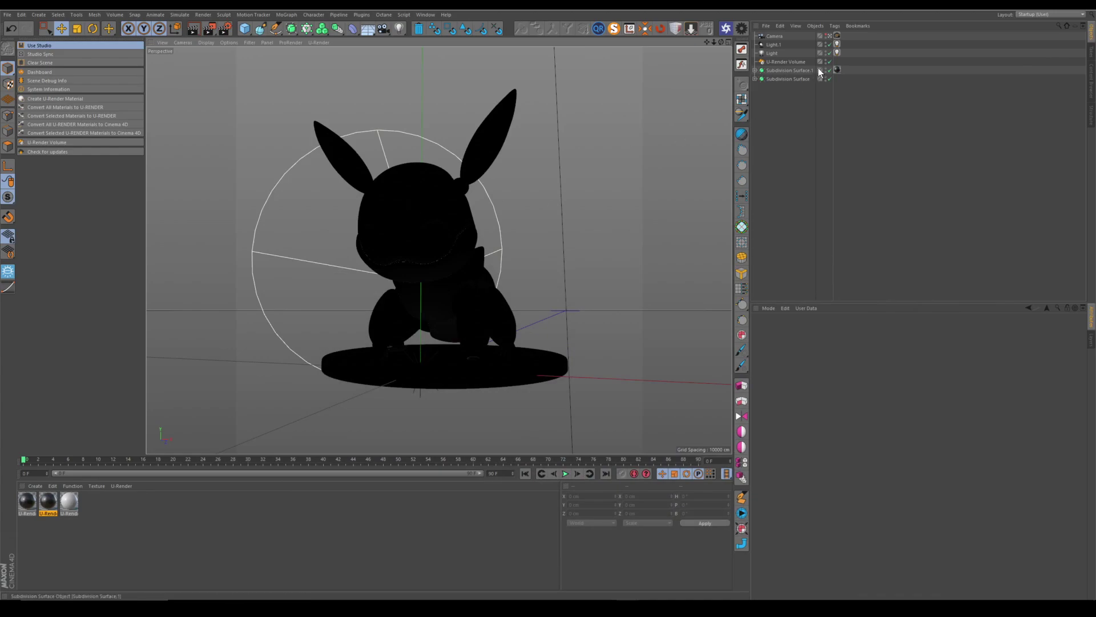
Check the camera's coordinates, select Light.1, and move it along its X axis to the left side of the character.
left_click(792, 36)
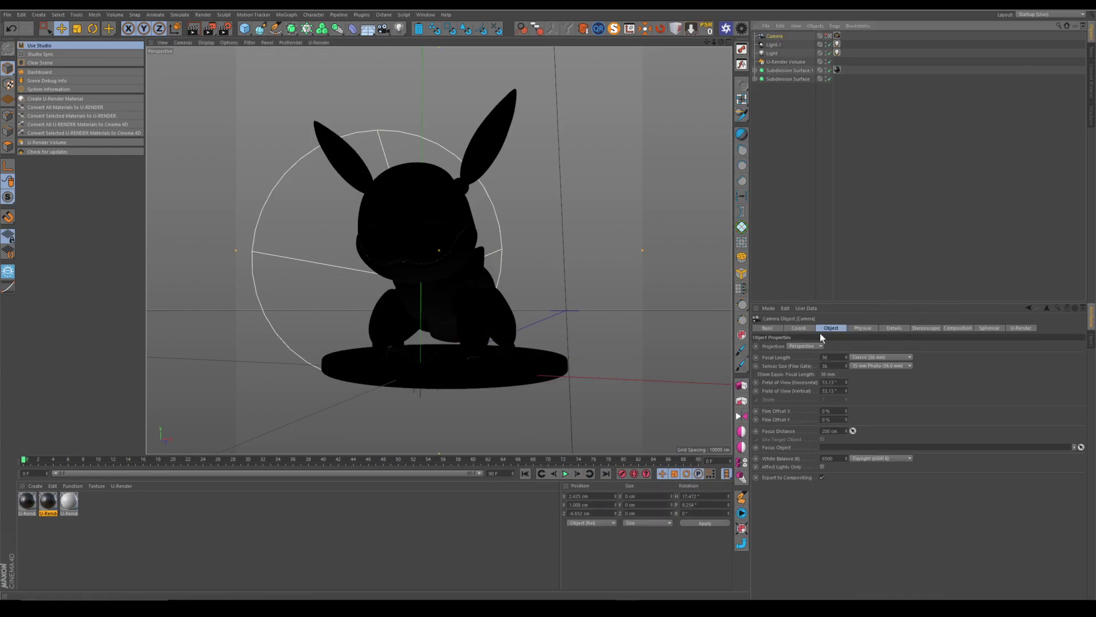
left_click(800, 328)
left_click(774, 53)
left_click(775, 44)
left_click_drag(513, 281, 394, 285)
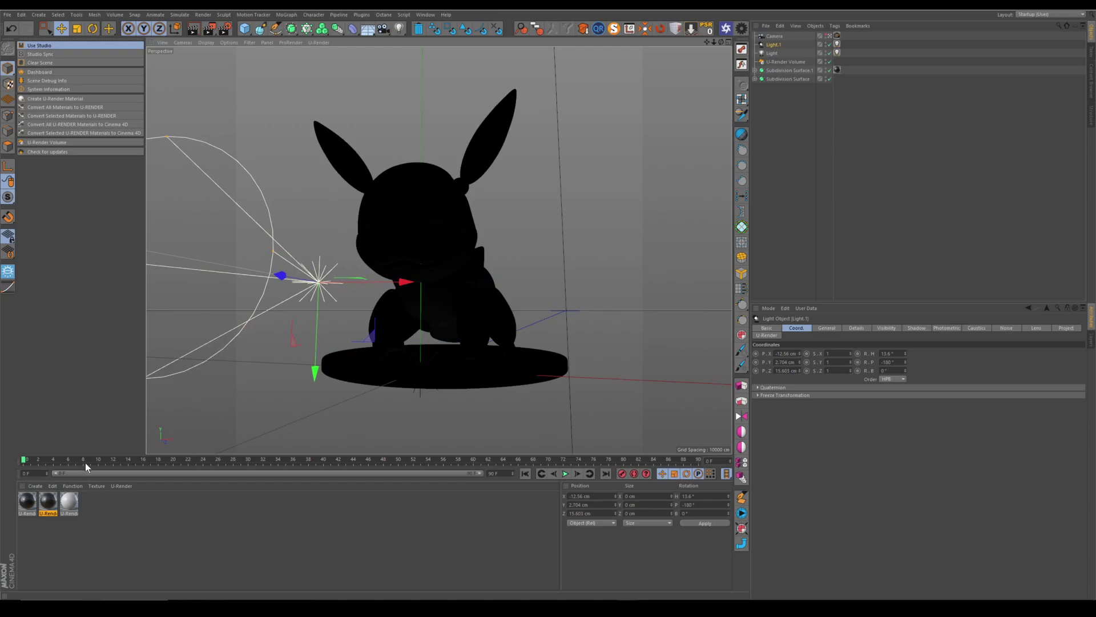
Animate Light.1 by keyframing it at frame 0 and moving it across to the character's right at frame 90, and return to the start.
left_click(622, 473)
left_click(698, 460)
left_click_drag(406, 282, 686, 285)
left_click_drag(698, 458, 23, 440)
left_click(913, 58)
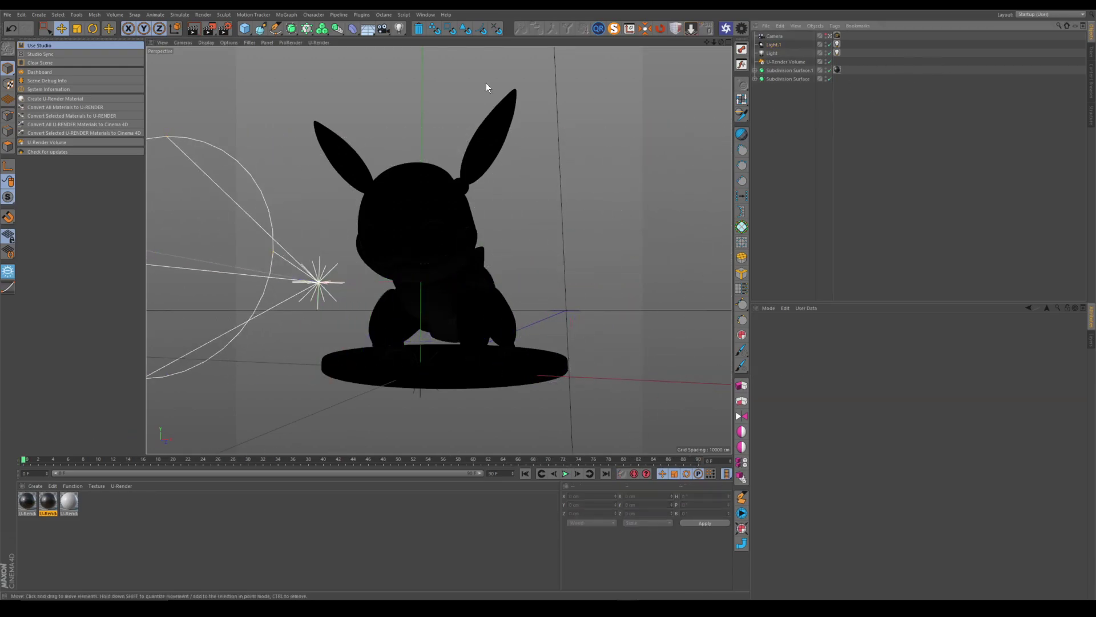
Set the output frame range to All Frames and render the animation to the Picture Viewer, continuing without saving.
left_click(226, 27)
left_click(209, 28)
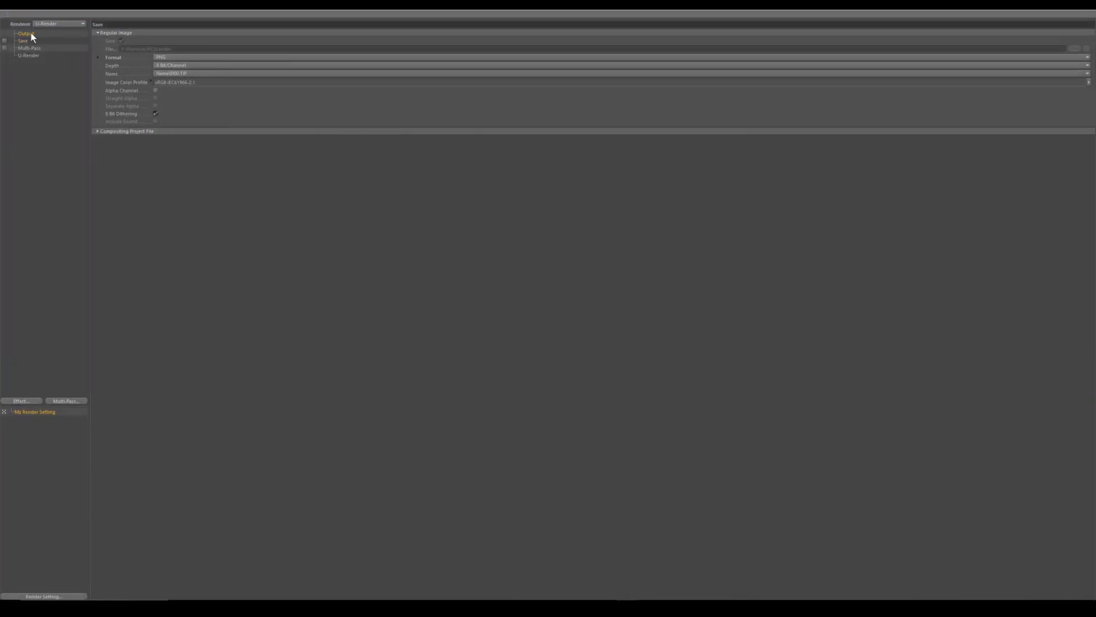
left_click(30, 34)
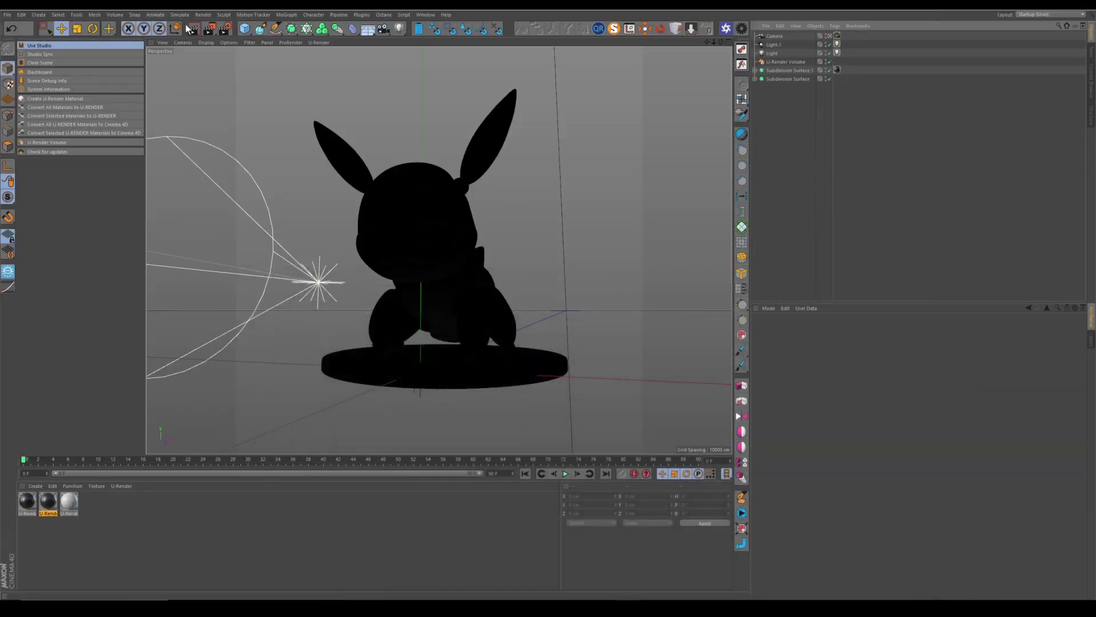
left_click(209, 28)
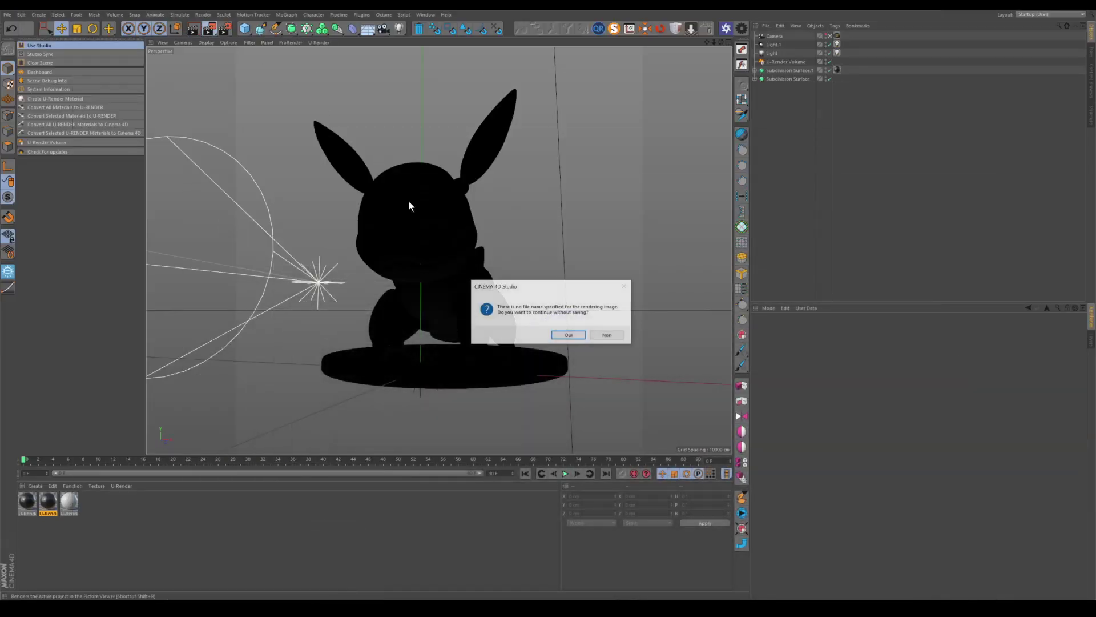
left_click(568, 334)
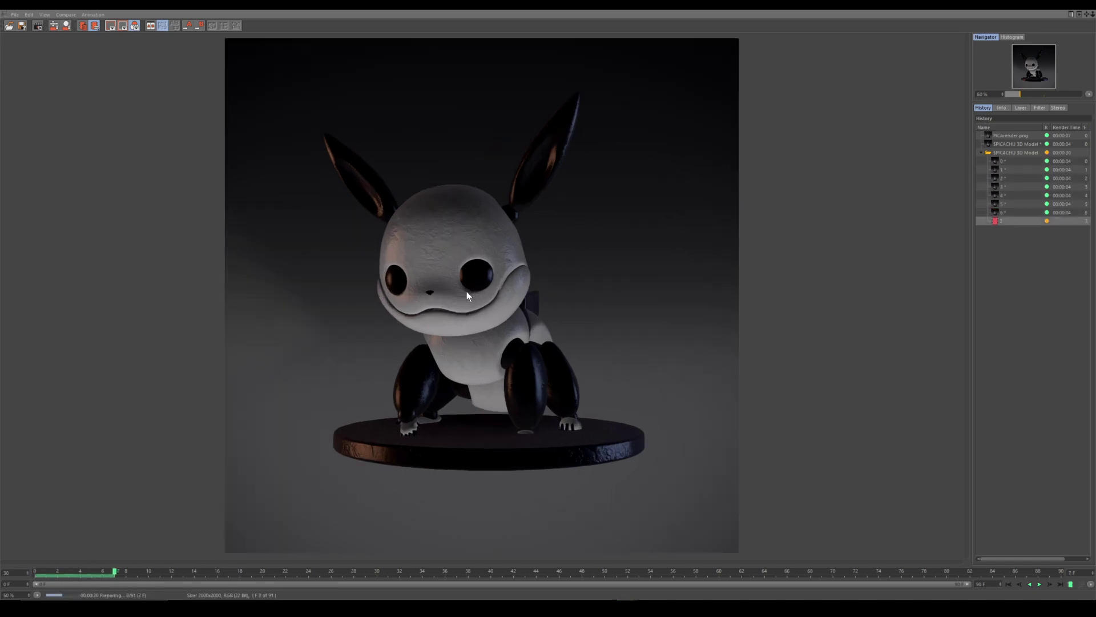
Examine the character's face and surface detail up close in the rendered frame.
scroll(467, 292, "up", 3)
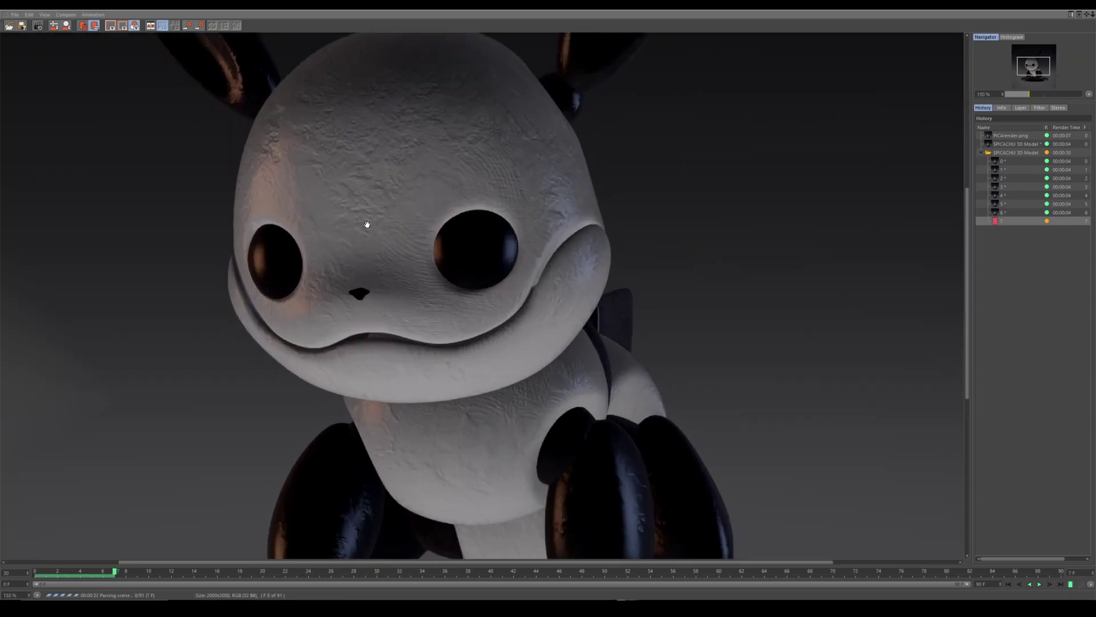
scroll(368, 224, "down", 2)
scroll(367, 226, "down", 1)
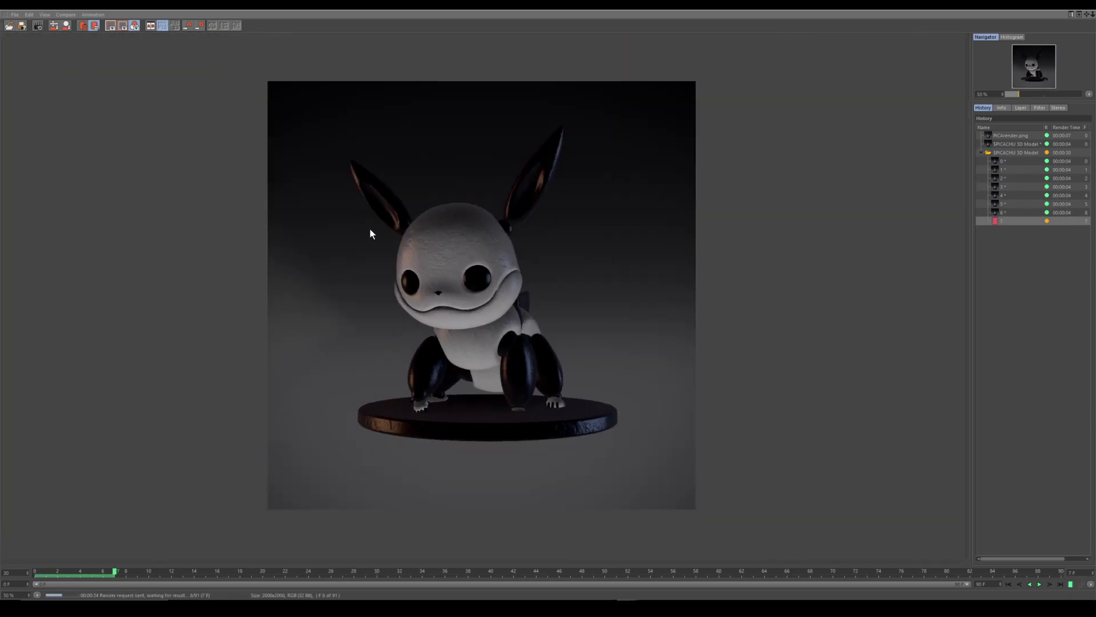
Switch to Chrome to look over the U-Render Instagram gallery, and return to the Cinema 4D Picture Viewer.
mouse_move(238, 607)
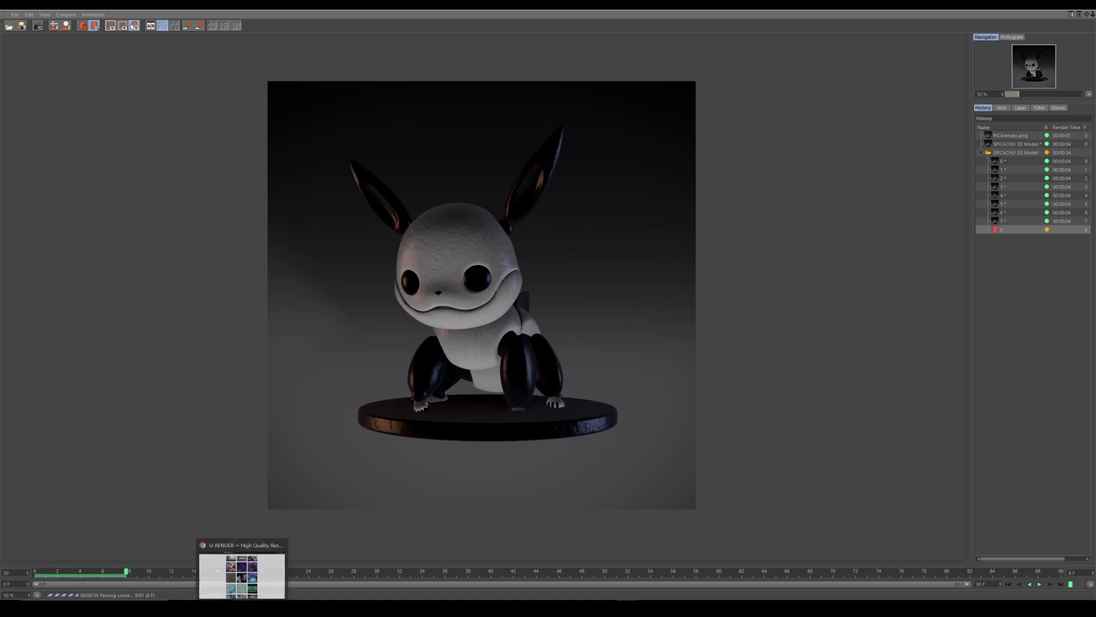
left_click(233, 586)
scroll(775, 314, "down", 5)
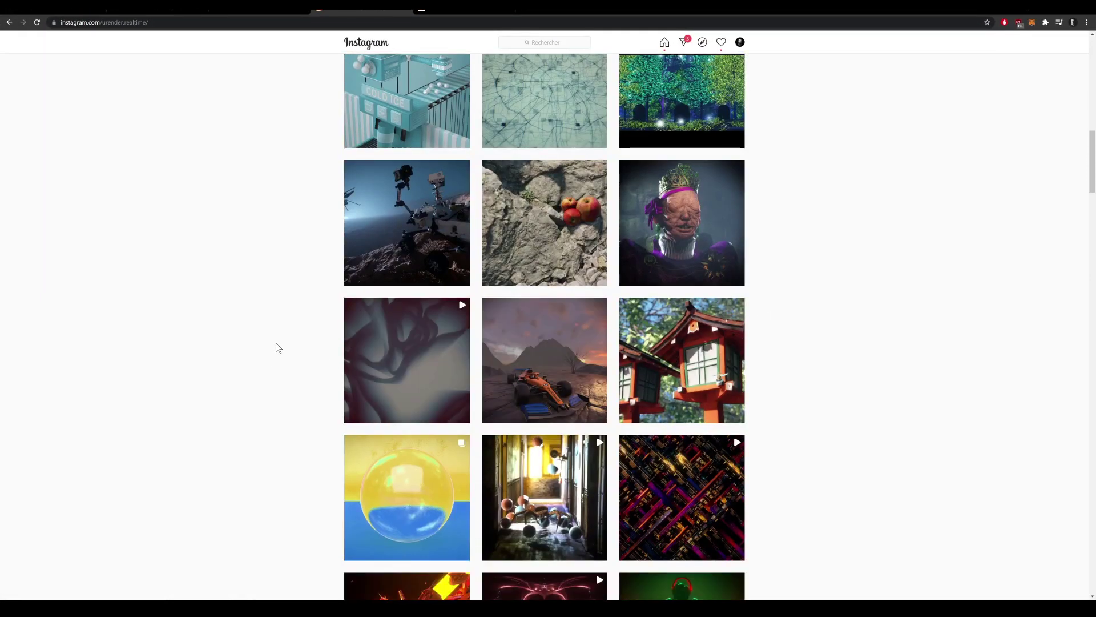
scroll(279, 342, "up", 3)
scroll(288, 328, "up", 2)
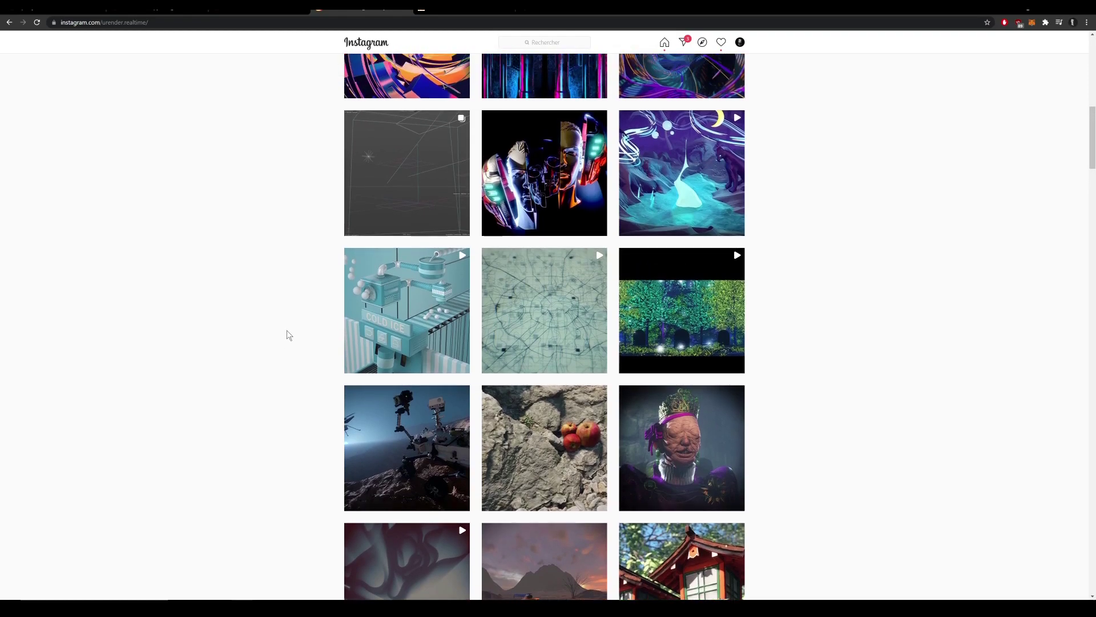
mouse_move(628, 608)
left_click(721, 567)
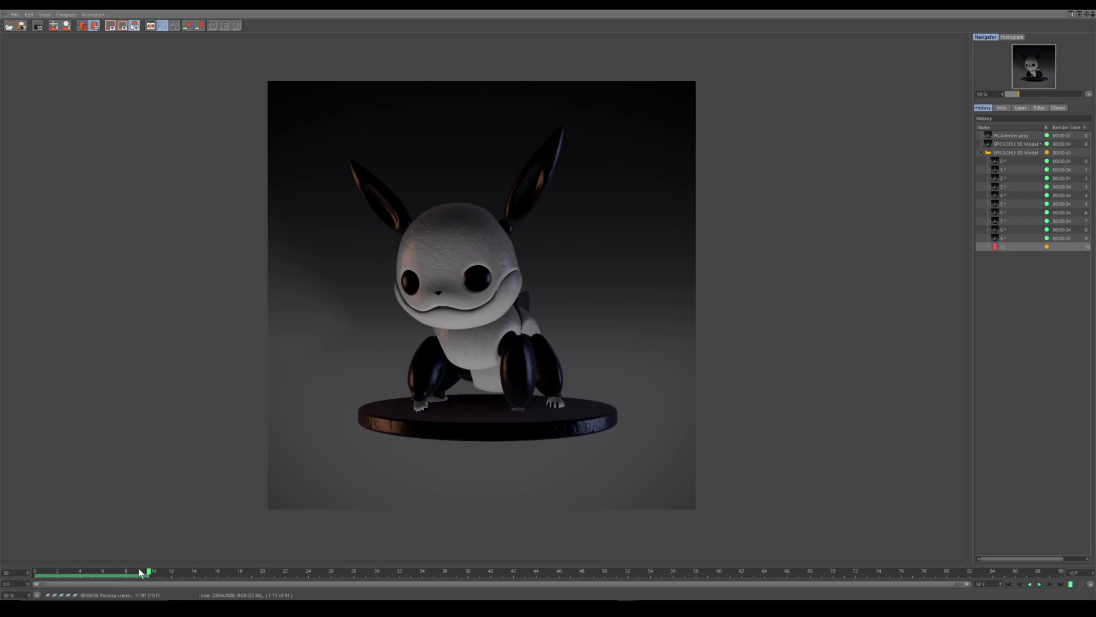
Scrub through the finished animation frames, close the Picture Viewer, and stop the running render.
mouse_move(90, 573)
left_mouse_down()
mouse_move(48, 572)
mouse_move(69, 570)
left_mouse_up()
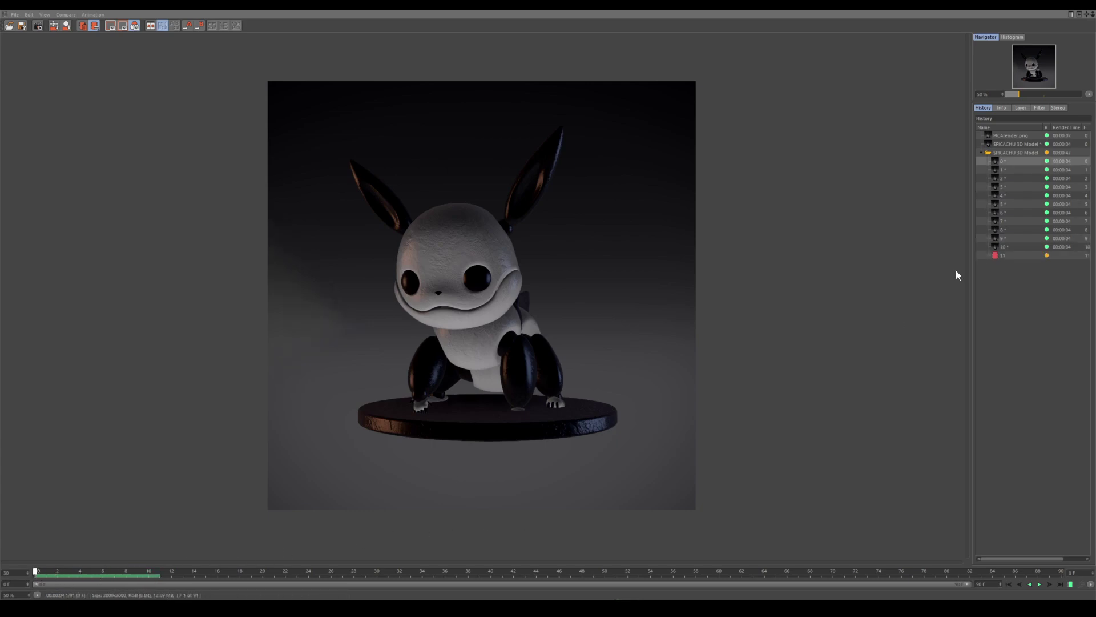
left_click(1086, 14)
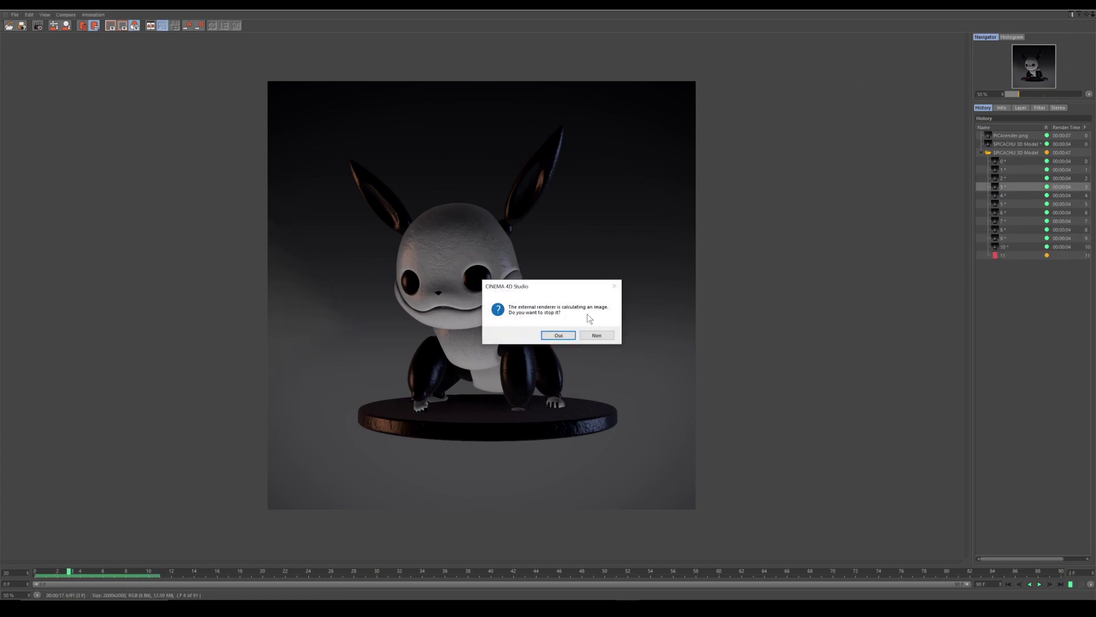
left_click(557, 336)
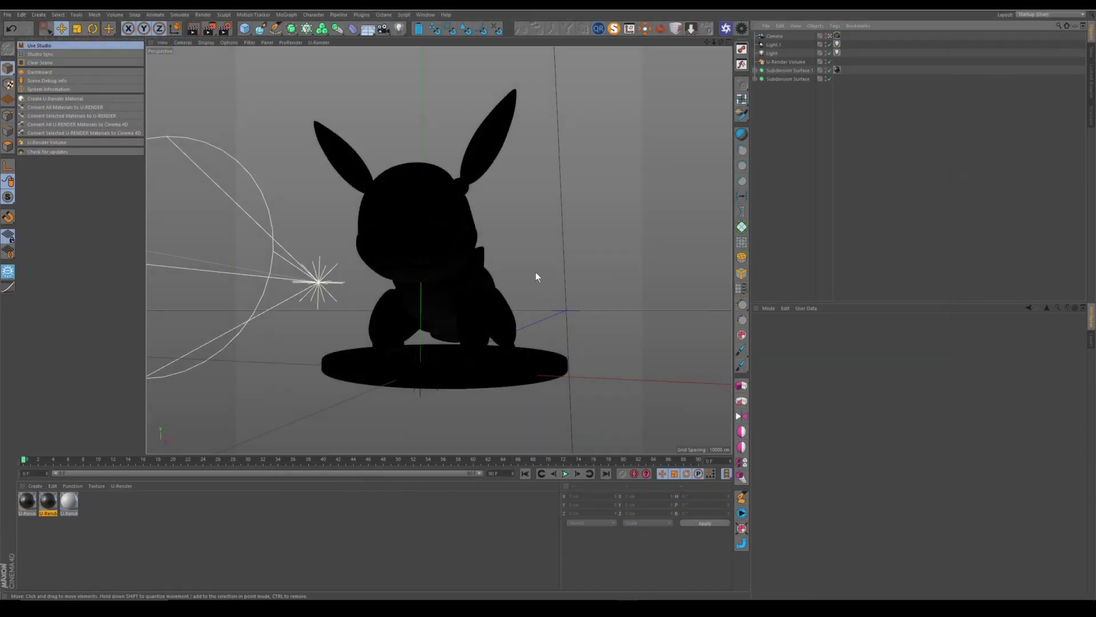
Review the U-Render Basic, Volumetrics, and Reflectance render settings, and close the render settings.
left_click(226, 29)
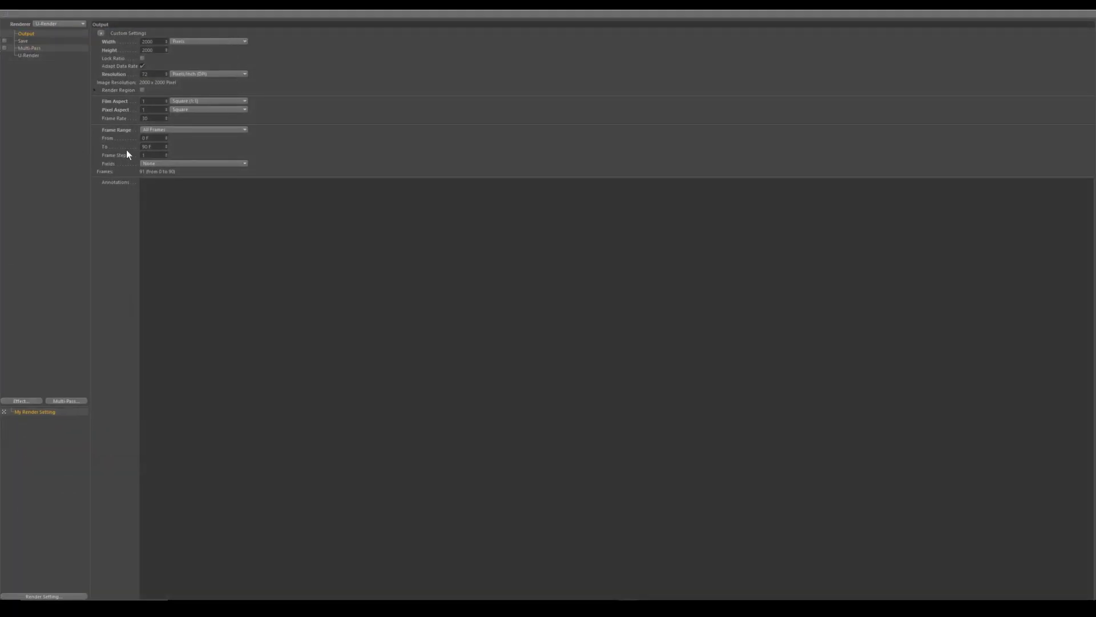
left_click(29, 56)
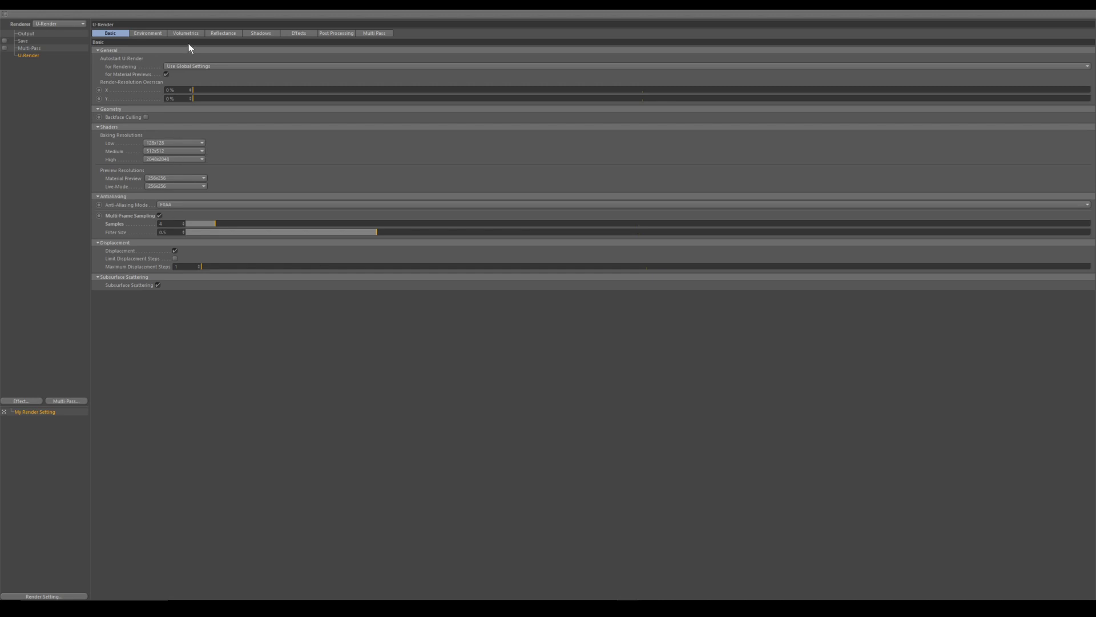
left_click(189, 34)
left_click(224, 33)
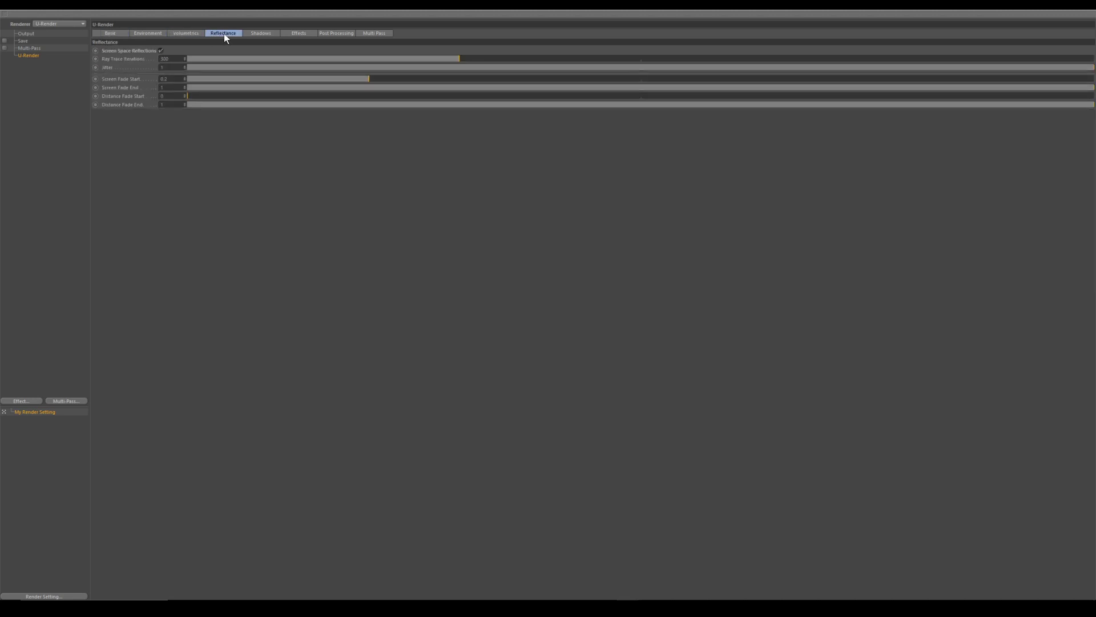
left_click(192, 34)
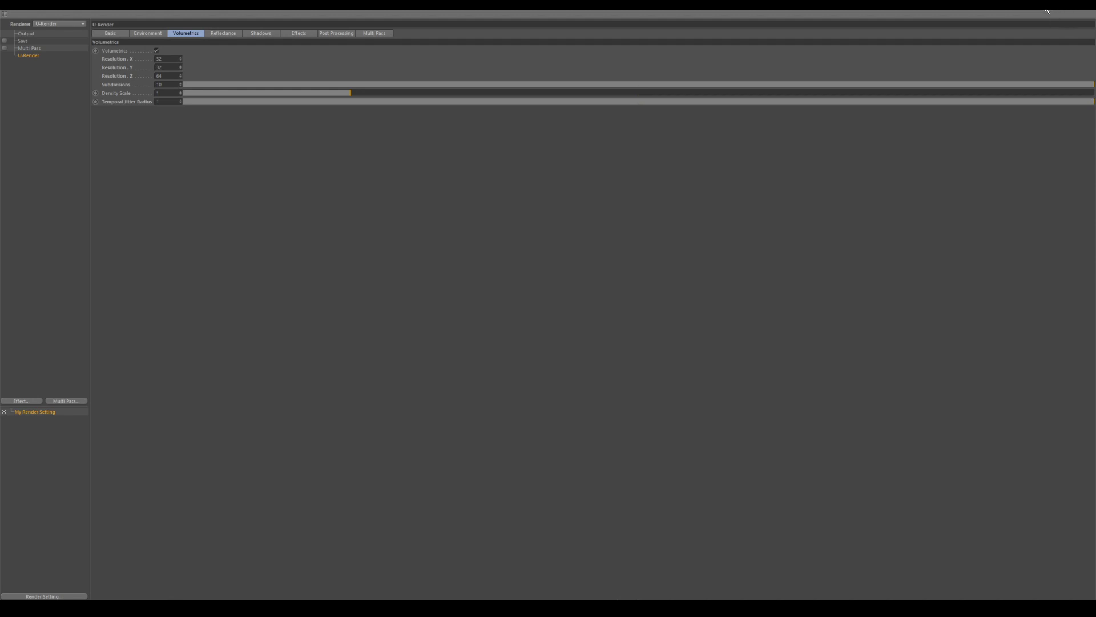
left_click(109, 34)
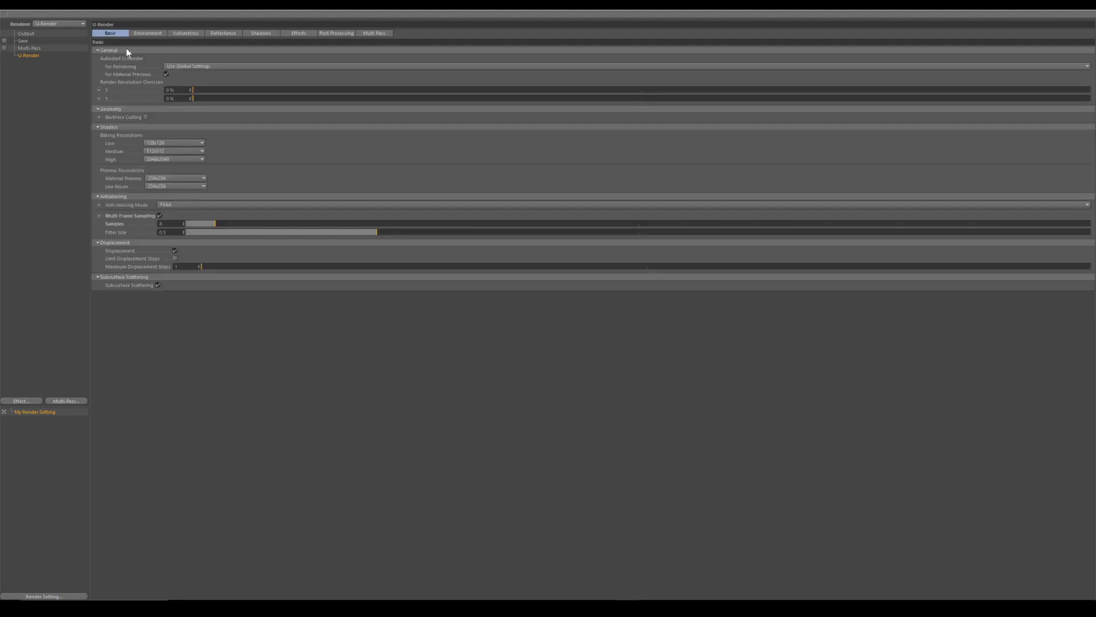
left_click(1040, 12)
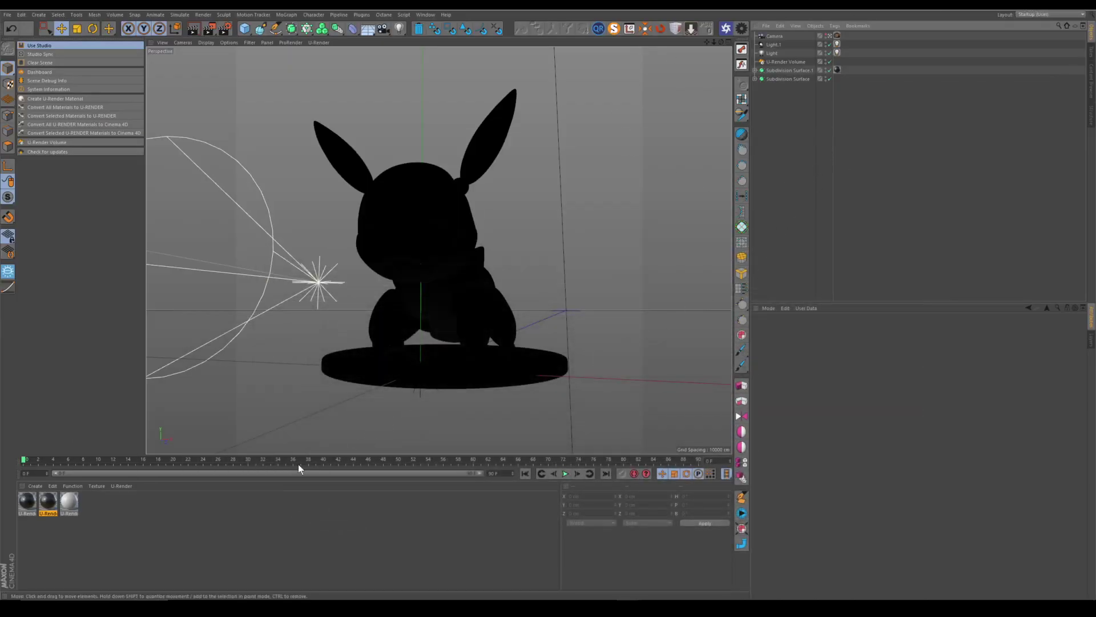
Switch to Chrome and browse the artwork posts on the U-Render Instagram page.
left_click(242, 606)
scroll(283, 297, "down", 17)
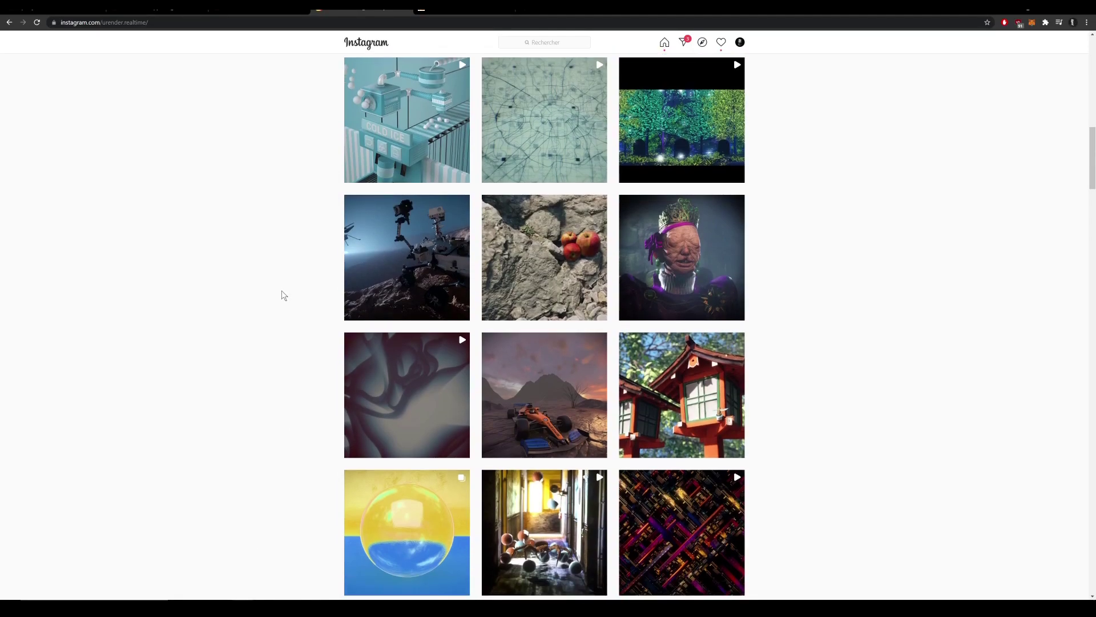
scroll(276, 296, "down", 16)
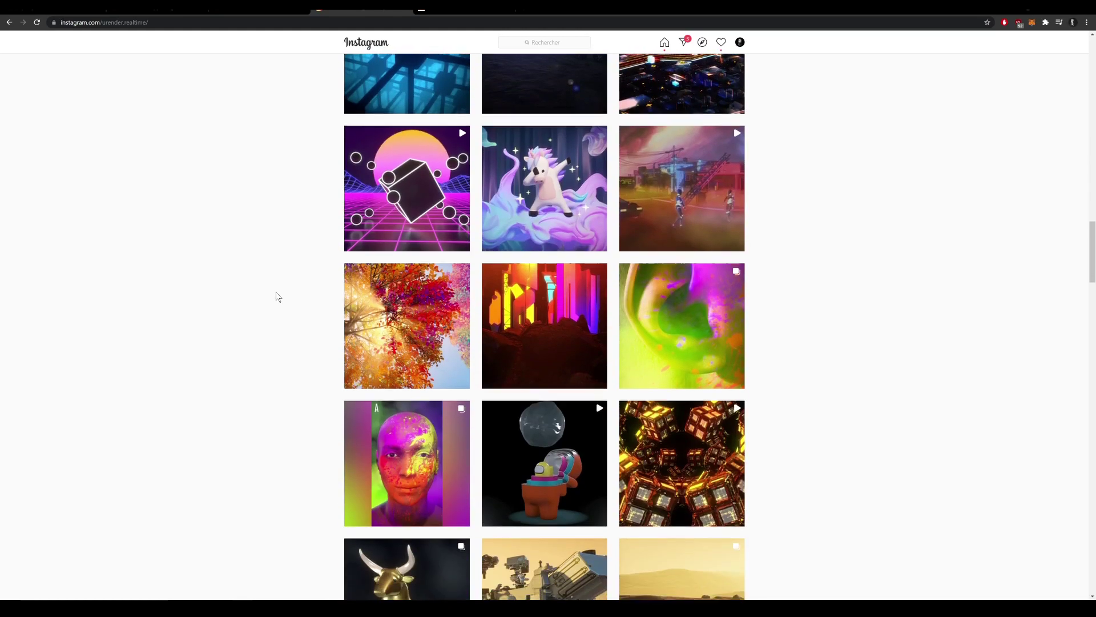
scroll(276, 296, "down", 8)
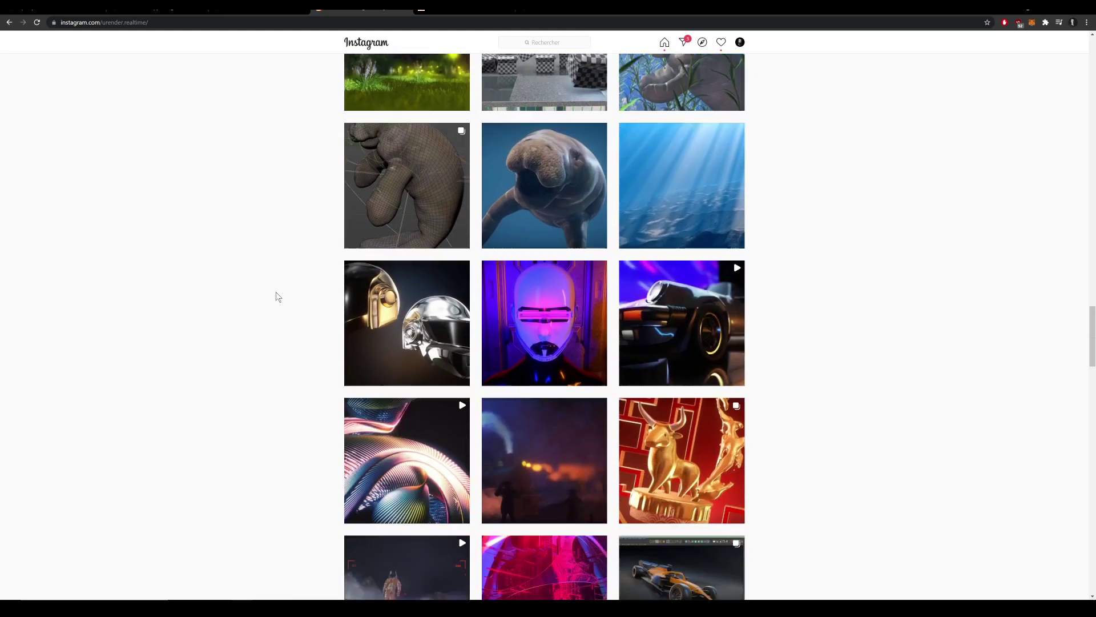
scroll(276, 296, "down", 6)
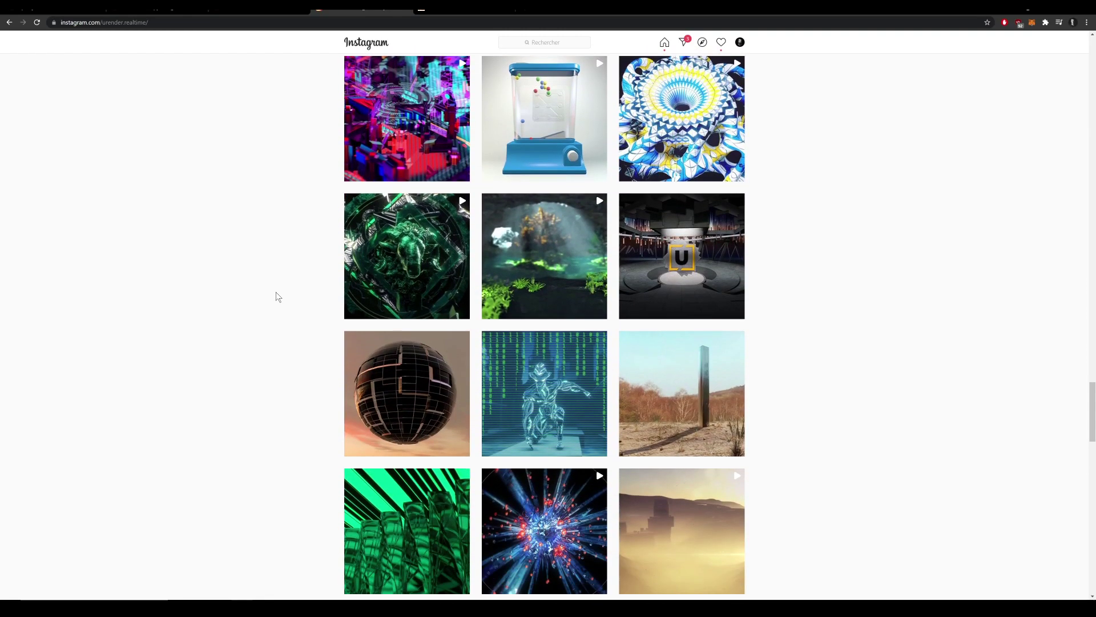
scroll(269, 294, "down", 6)
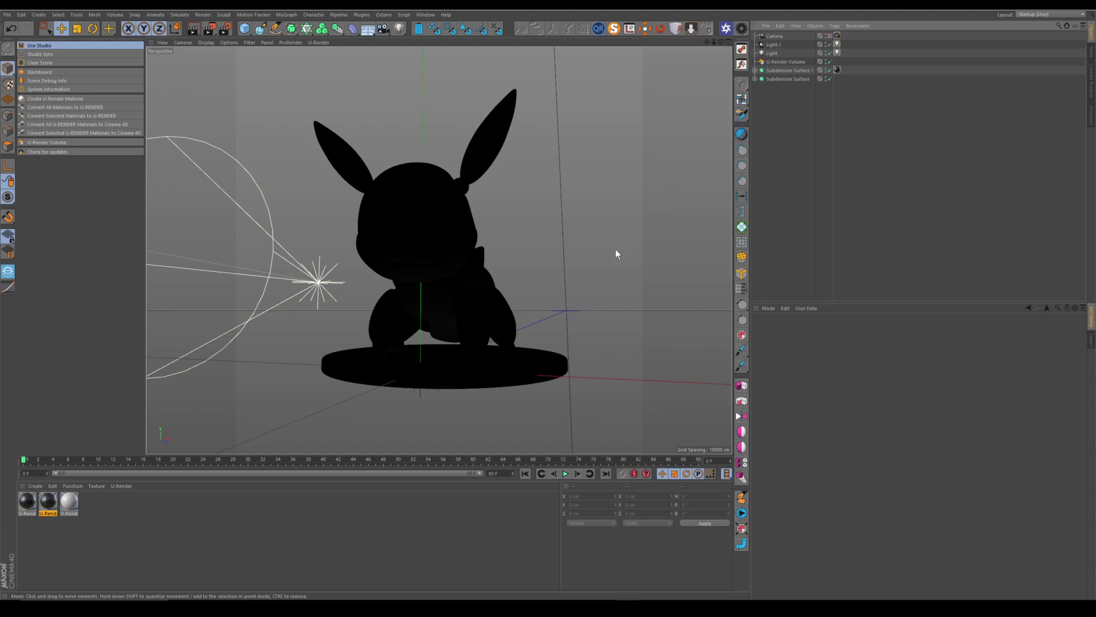
left_click(286, 15)
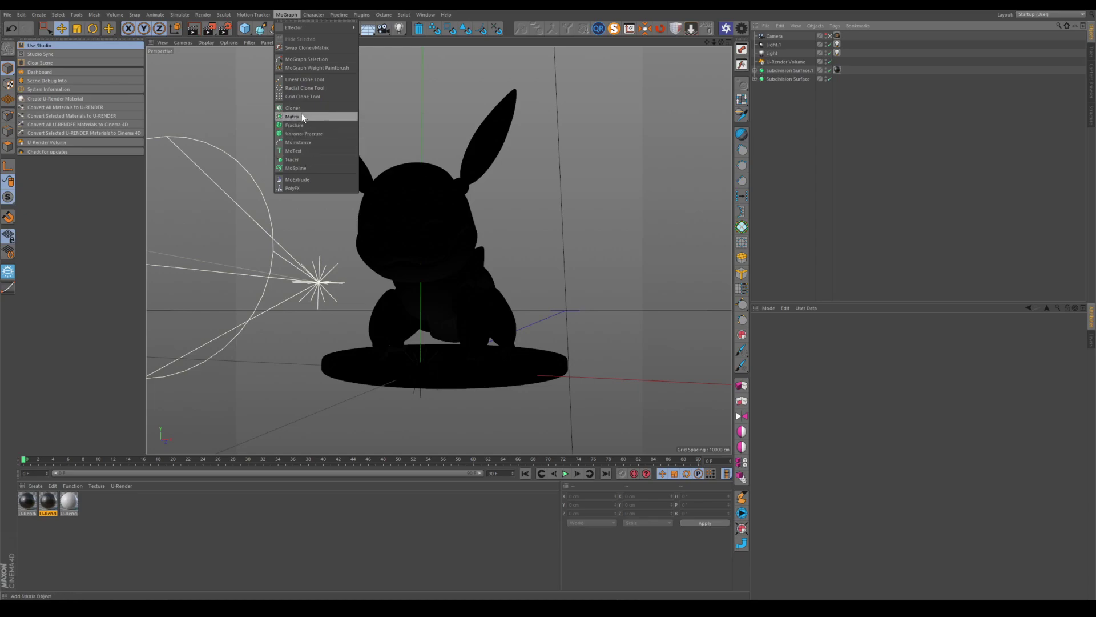
left_click(809, 139)
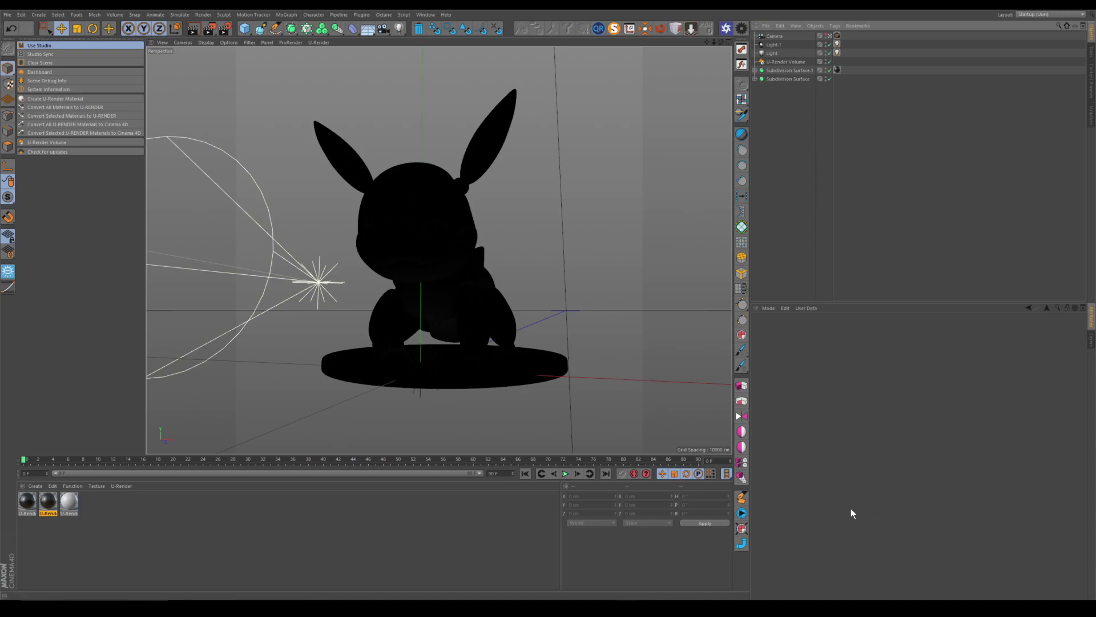
Switch back to Chrome and continue browsing the older posts in the U-Render Instagram gallery.
left_click(234, 566)
scroll(857, 251, "down", 5)
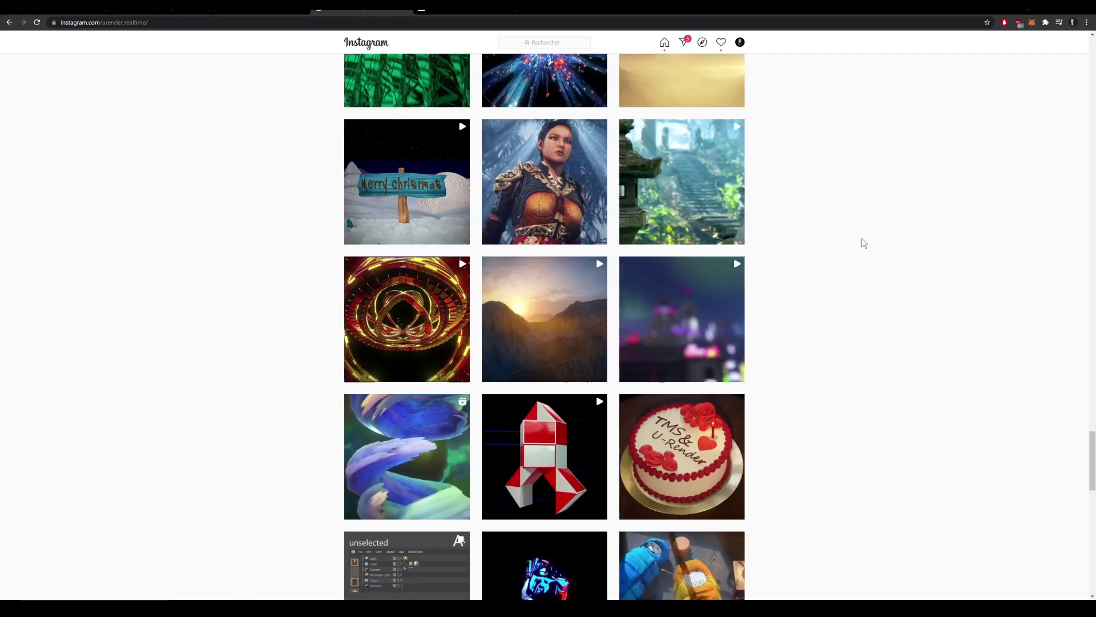
scroll(809, 257, "down", 7)
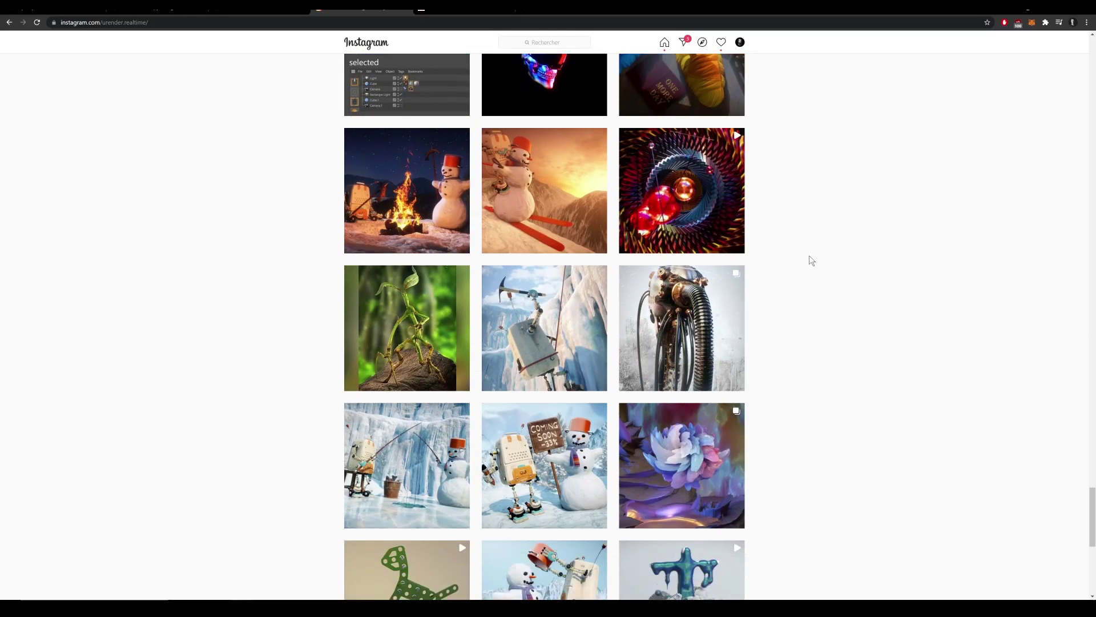
scroll(812, 261, "down", 2)
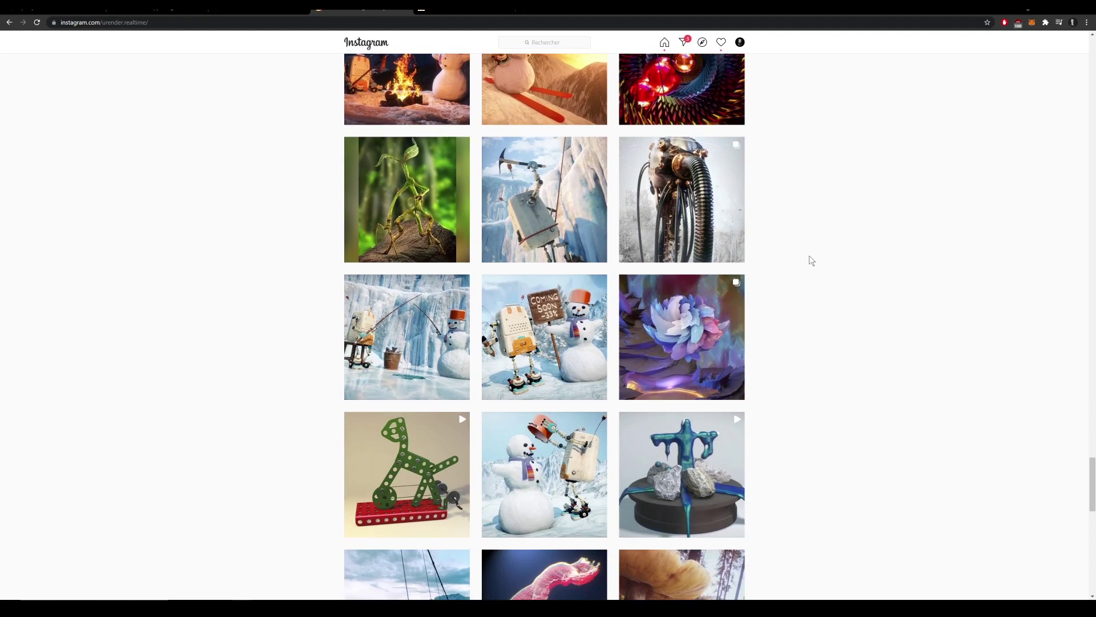
scroll(811, 261, "down", 4)
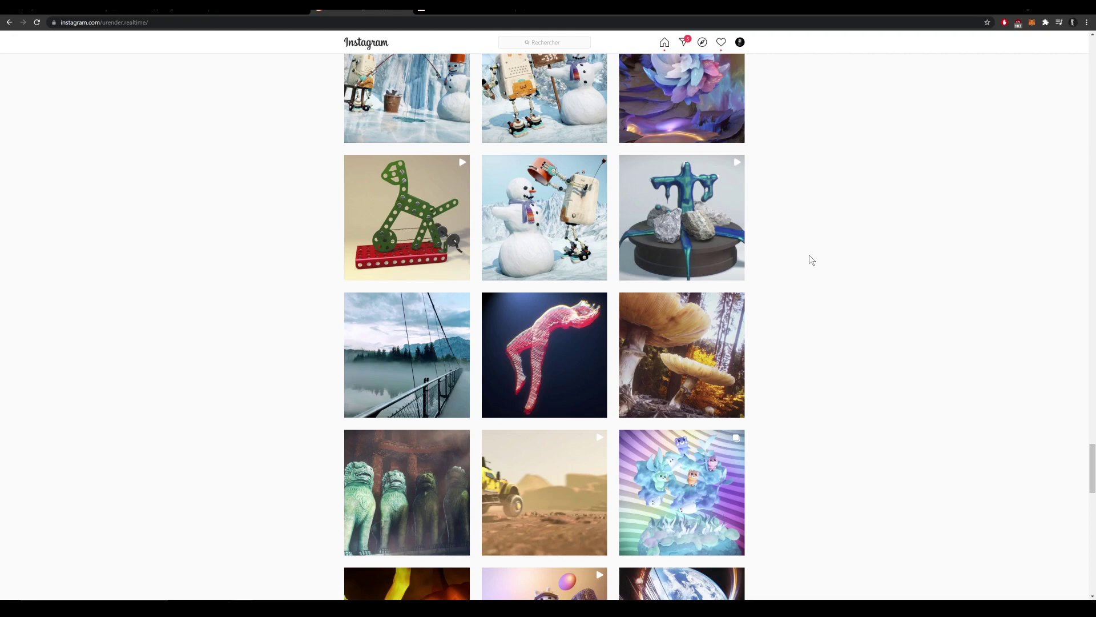
scroll(830, 277, "down", 4)
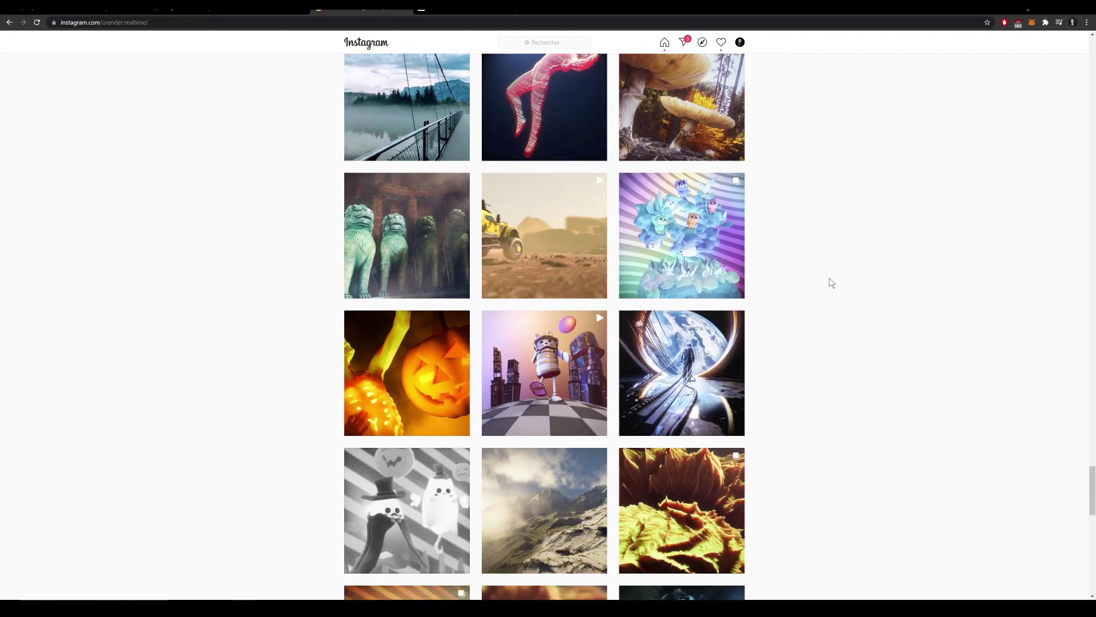
scroll(829, 278, "down", 9)
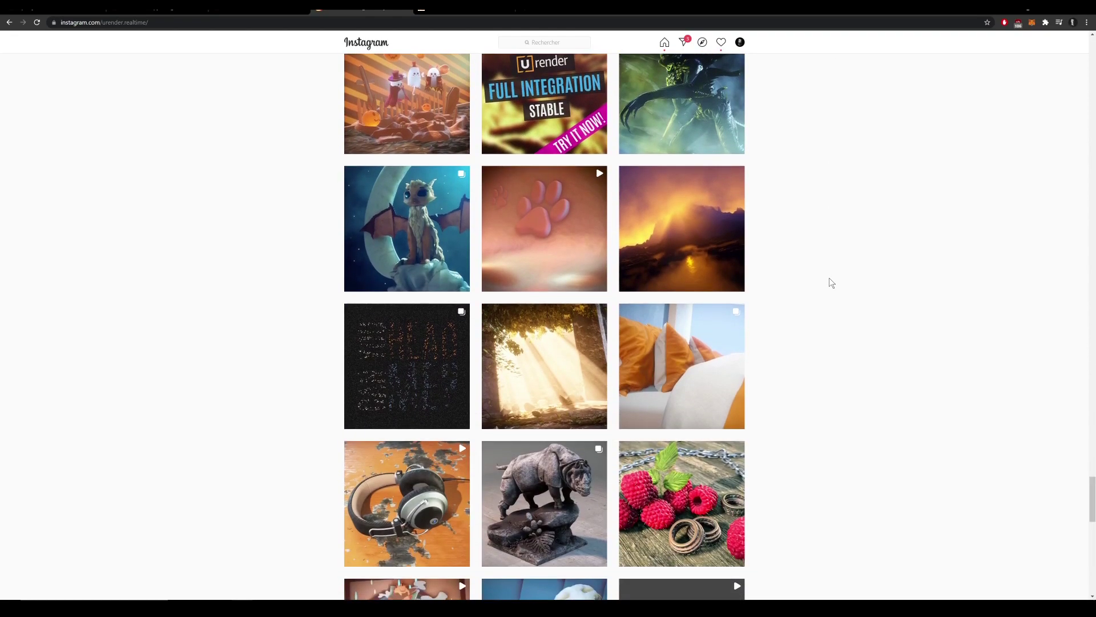
Browse further down the U-Render Instagram gallery through the older artwork, update announcements, and Really Realtime posts.
scroll(829, 277, "down", 2)
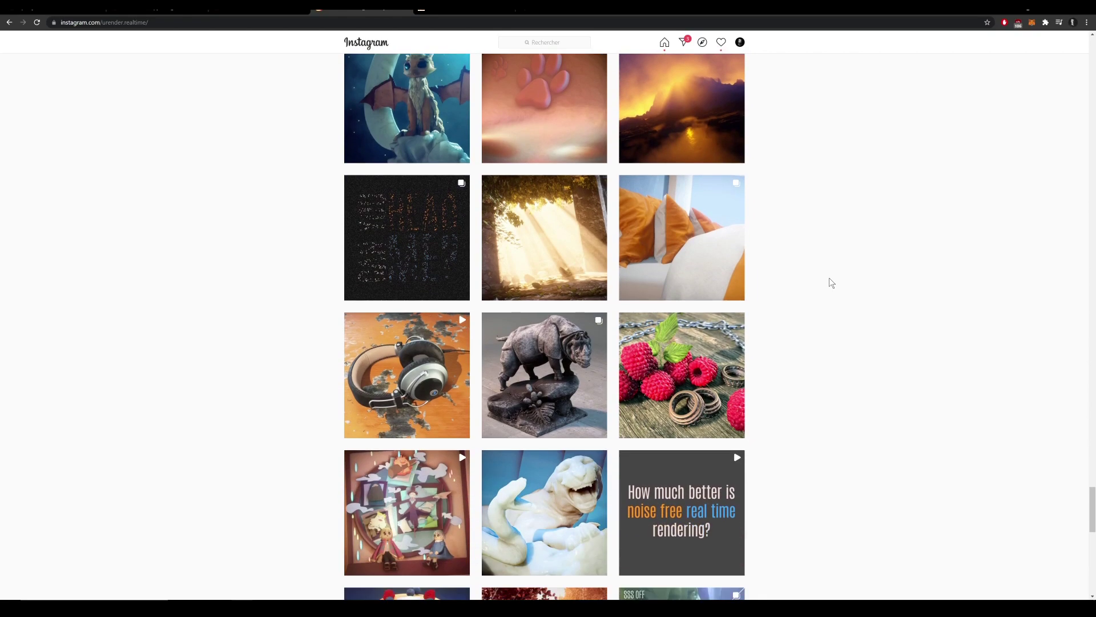
scroll(829, 277, "down", 5)
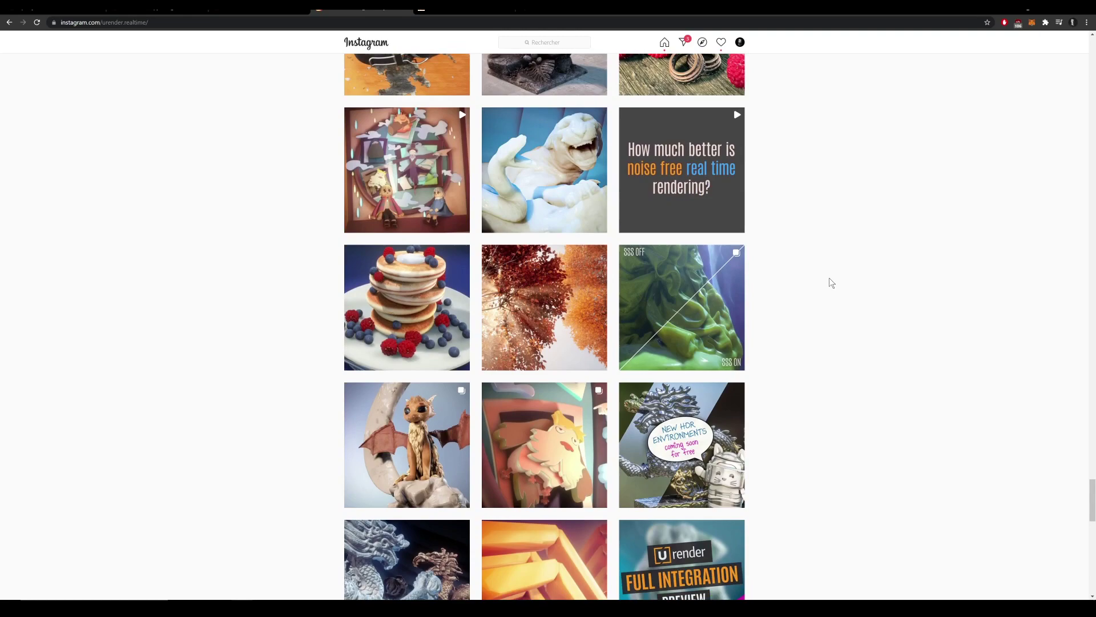
scroll(829, 278, "down", 2)
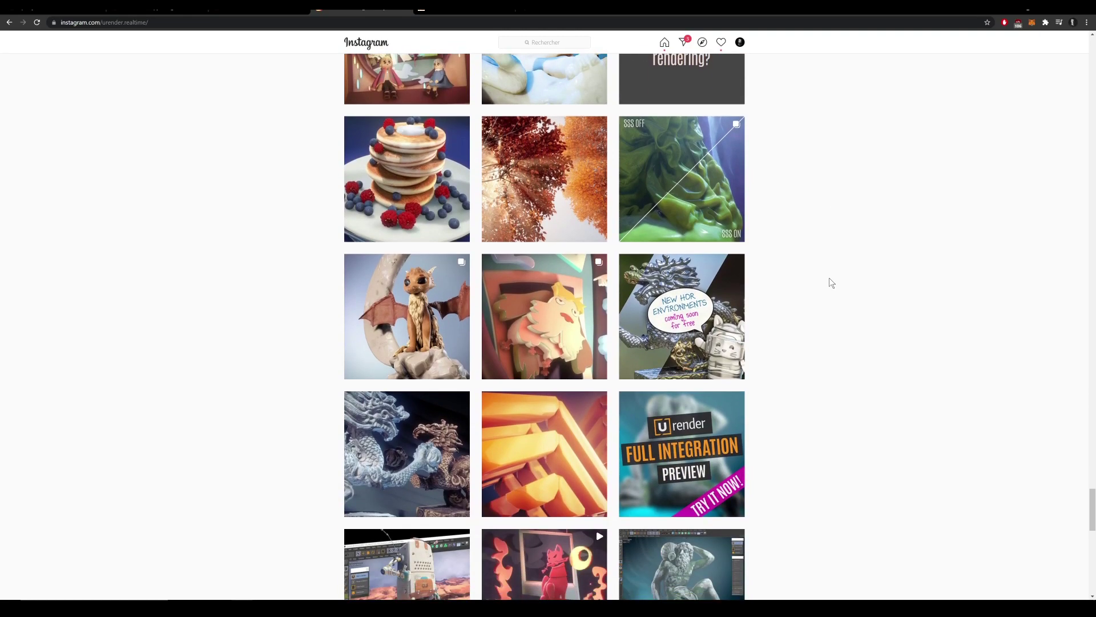
scroll(829, 277, "down", 3)
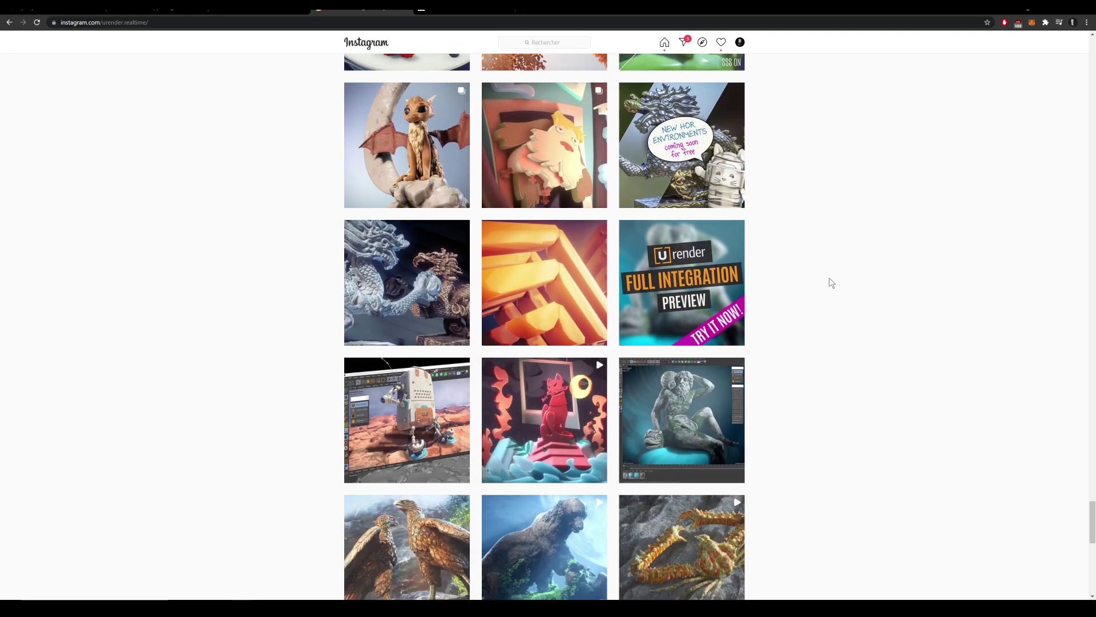
scroll(829, 278, "down", 3)
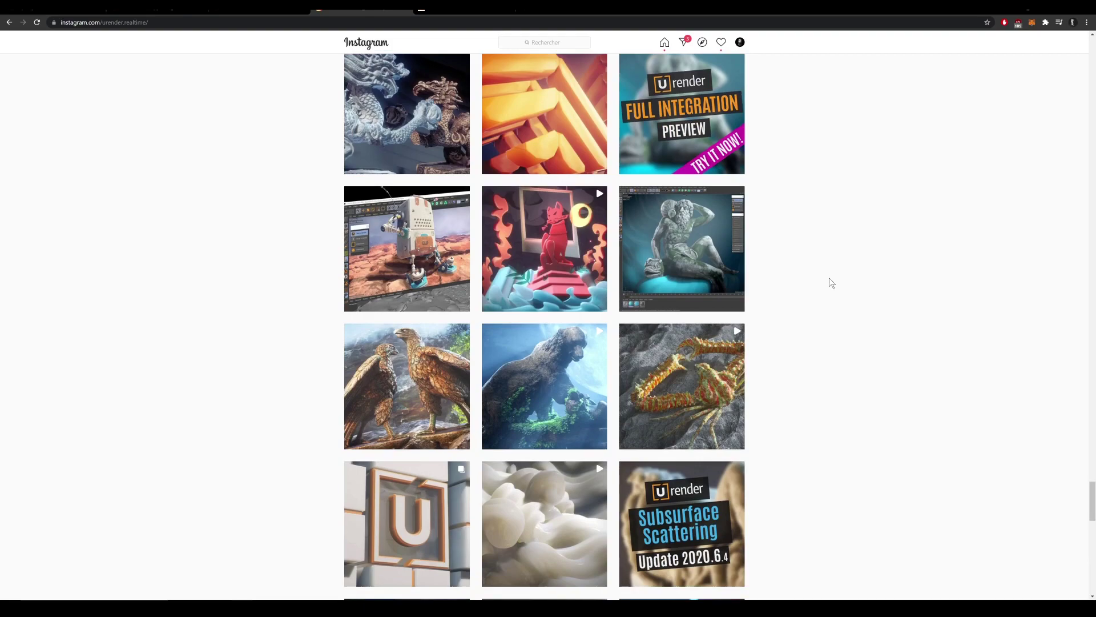
scroll(829, 282, "down", 6)
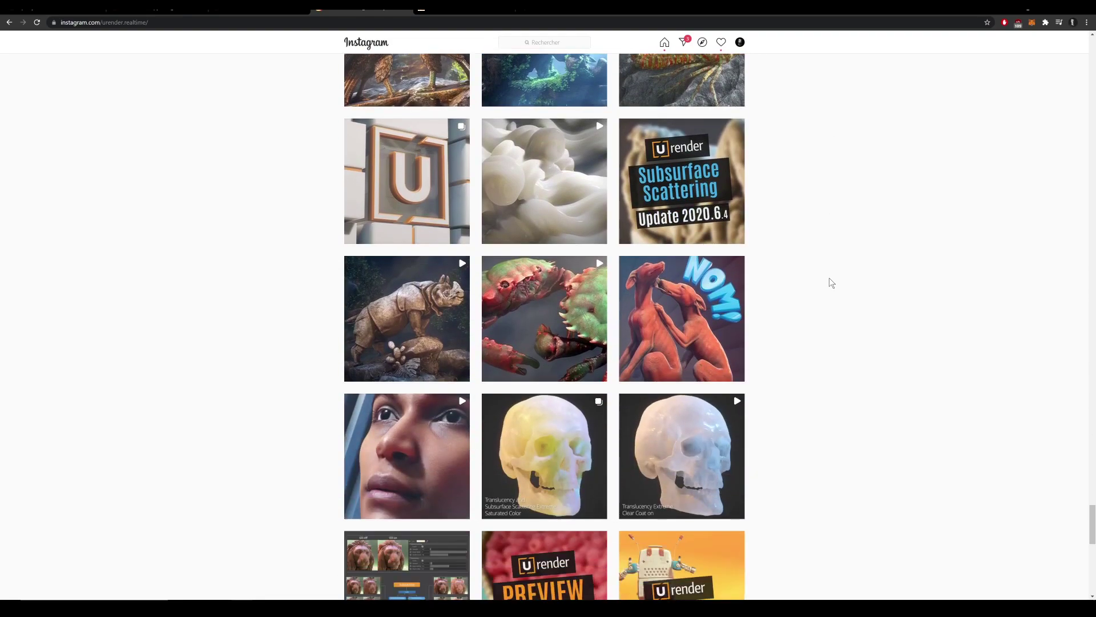
scroll(832, 283, "down", 4)
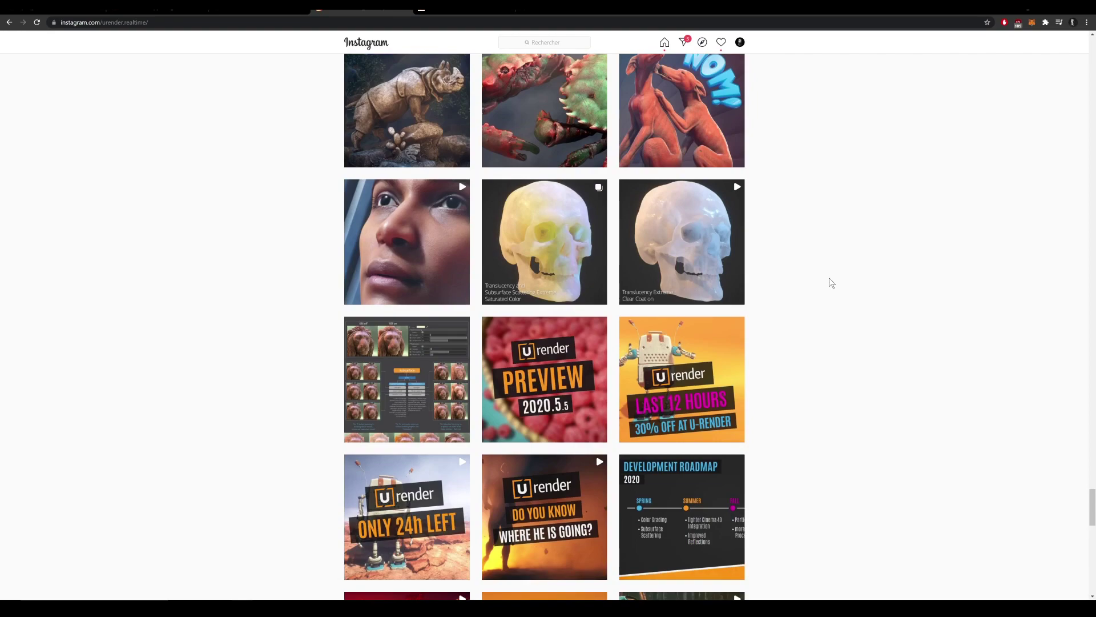
scroll(831, 282, "down", 10)
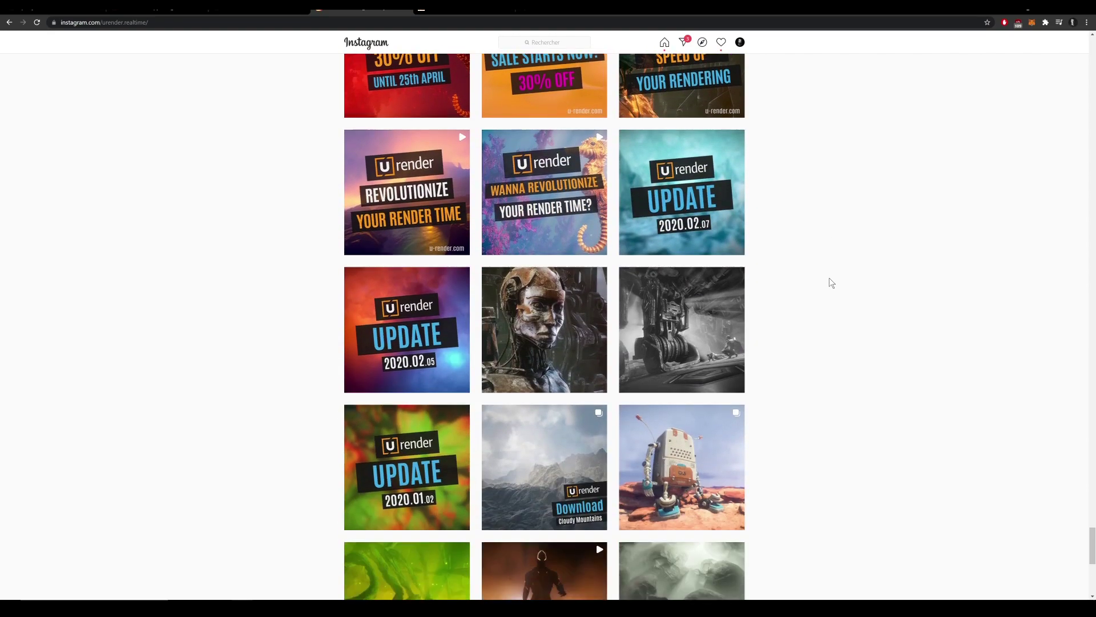
scroll(832, 283, "down", 7)
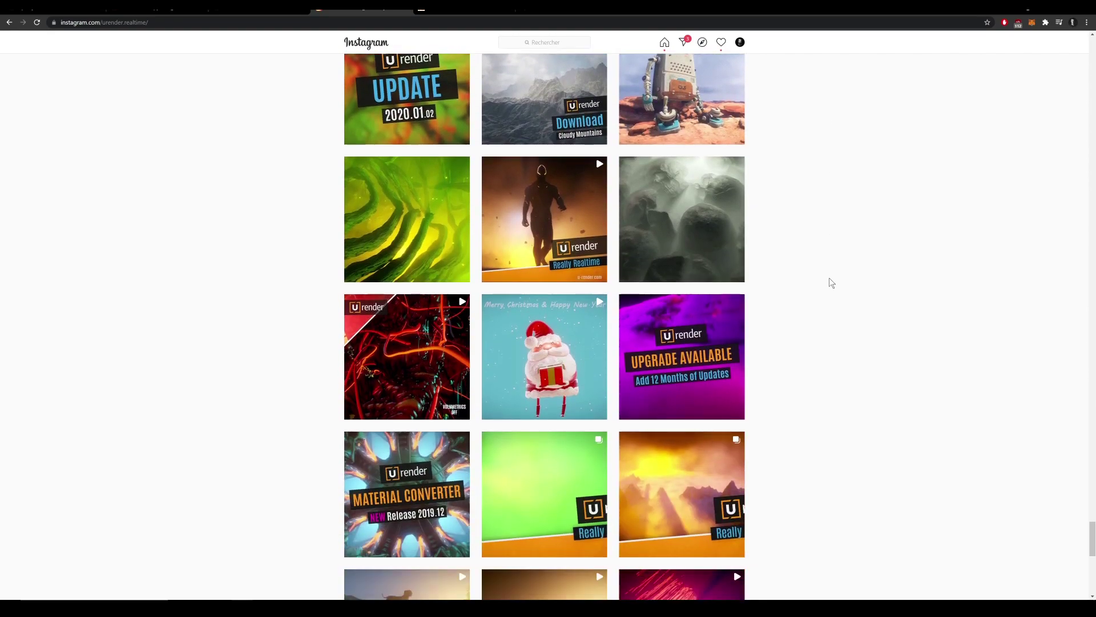
scroll(831, 282, "down", 7)
scroll(831, 282, "down", 8)
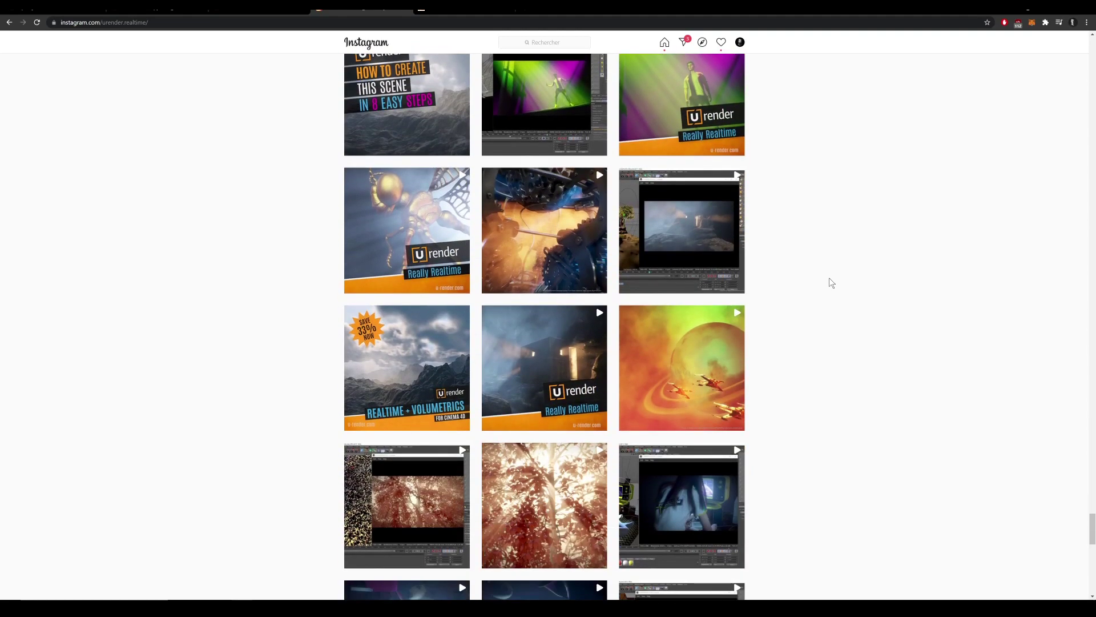
scroll(830, 283, "down", 4)
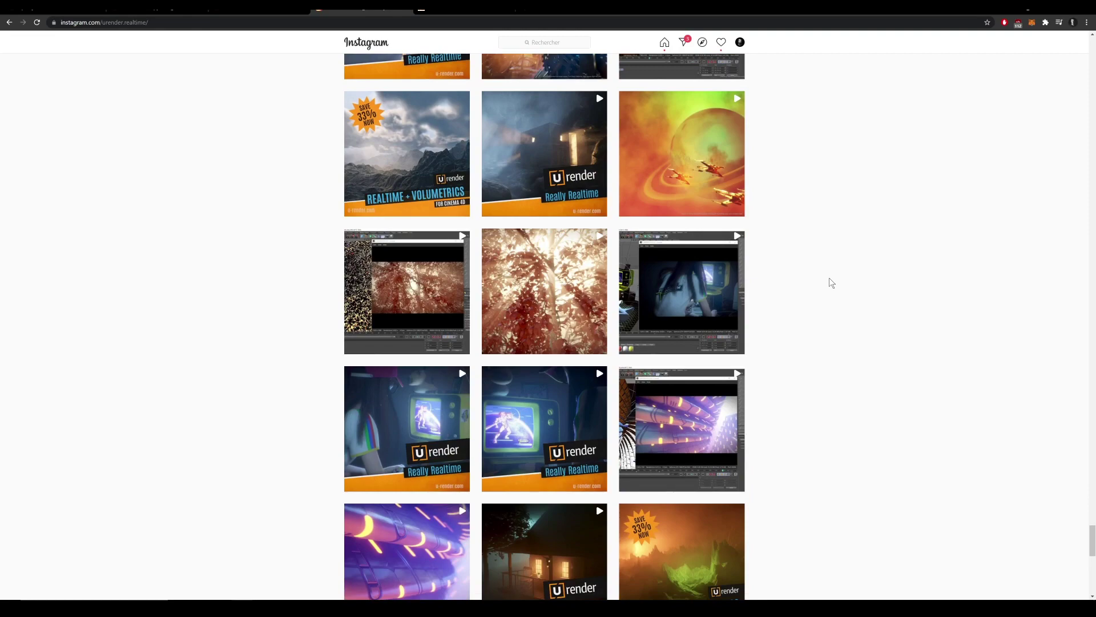
scroll(829, 278, "down", 3)
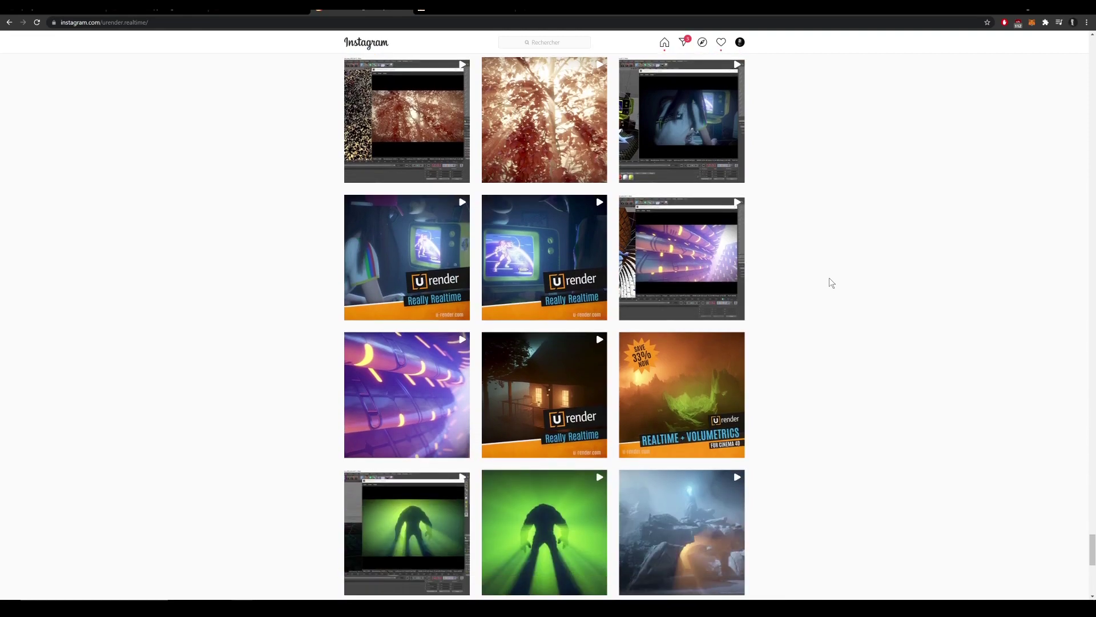
scroll(829, 296, "down", 3)
scroll(828, 294, "down", 3)
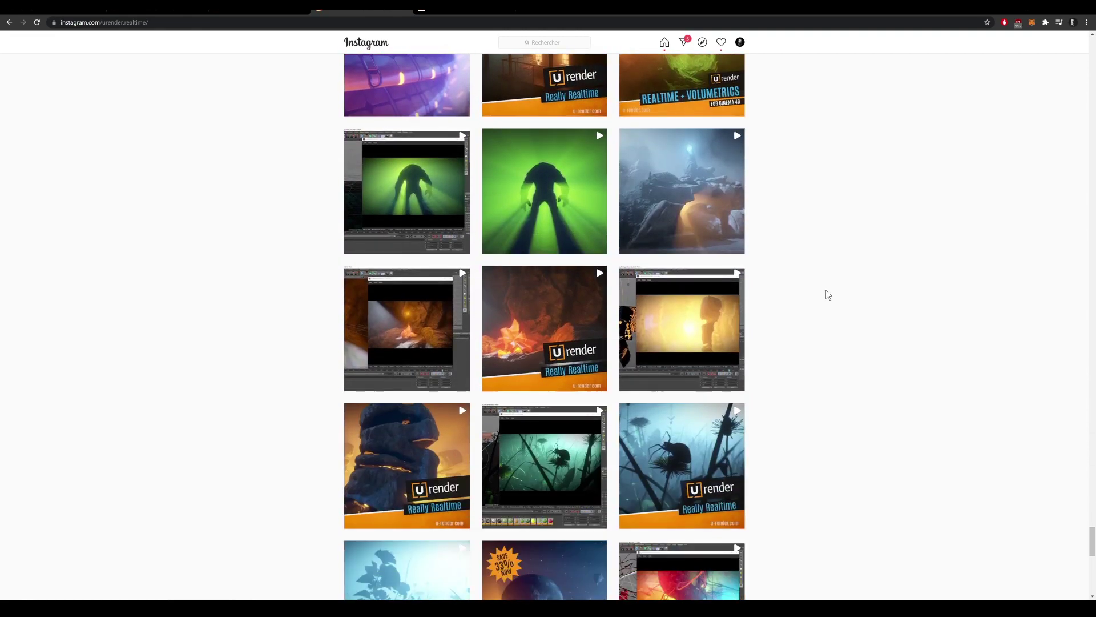
scroll(828, 293, "down", 3)
scroll(826, 293, "down", 4)
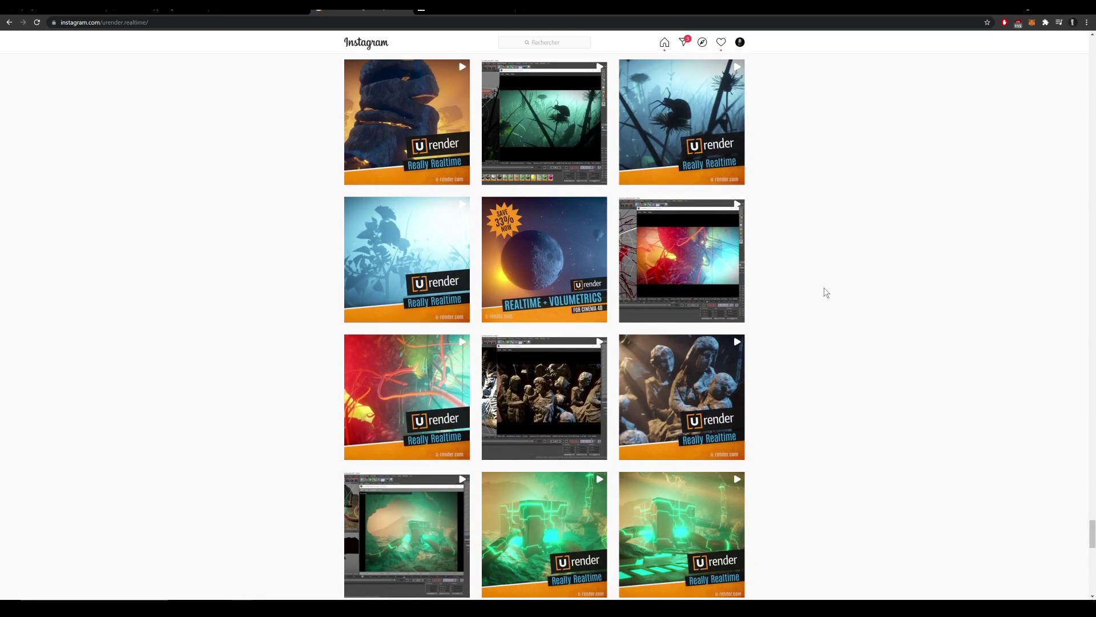
scroll(826, 294, "down", 4)
scroll(824, 291, "down", 4)
Return to the more recent gallery posts, view the Cold Ice animation post, and close it.
scroll(824, 290, "up", 20)
scroll(824, 291, "up", 20)
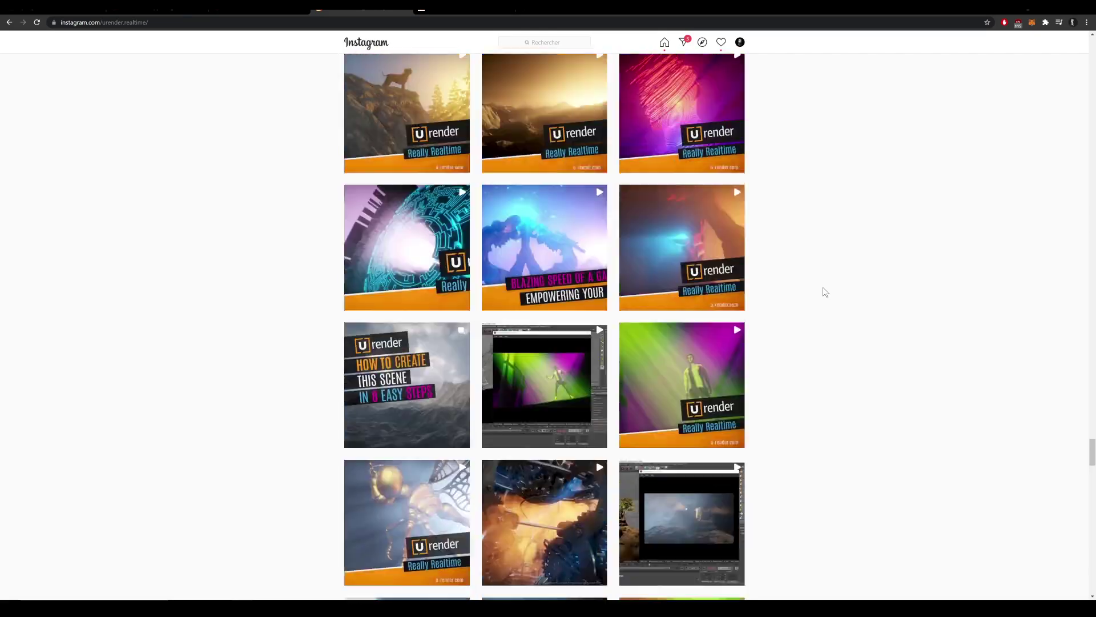
scroll(824, 291, "up", 15)
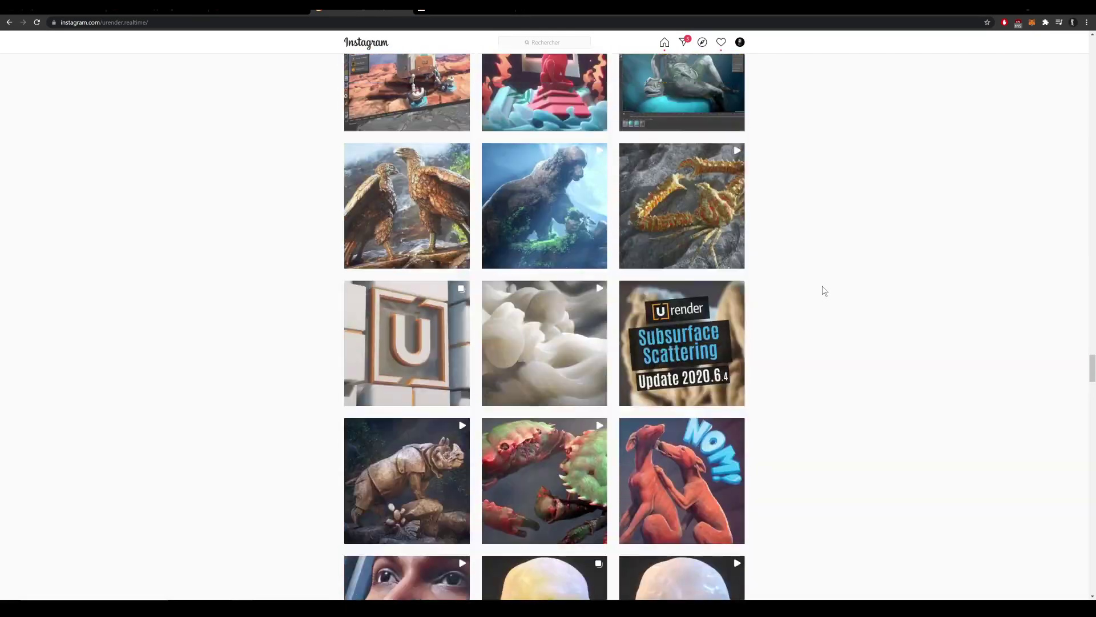
scroll(825, 291, "up", 20)
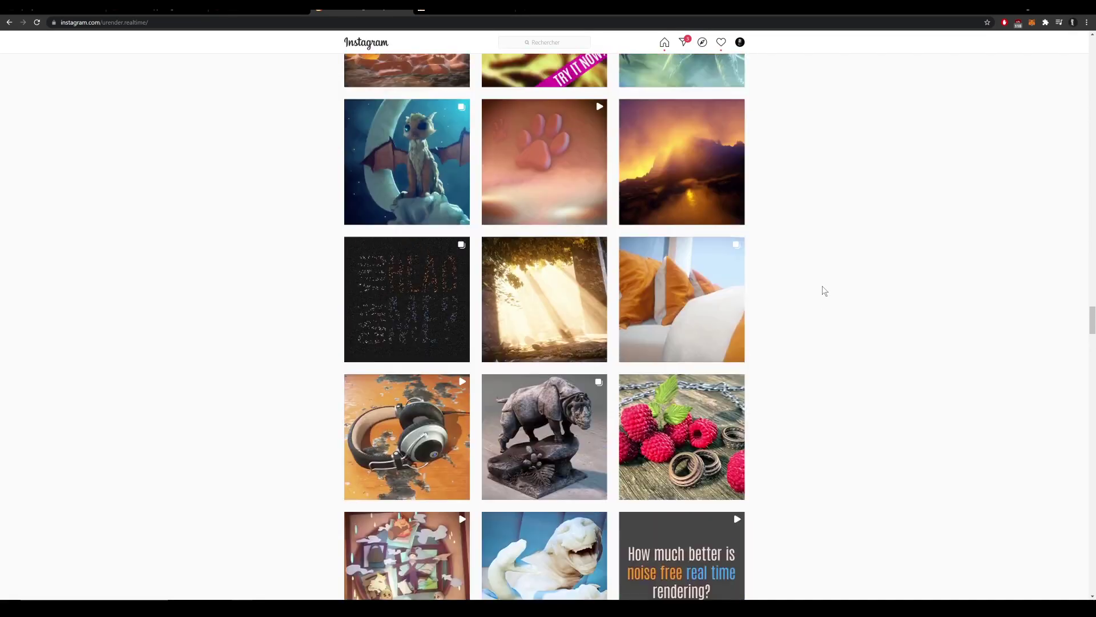
scroll(825, 291, "up", 15)
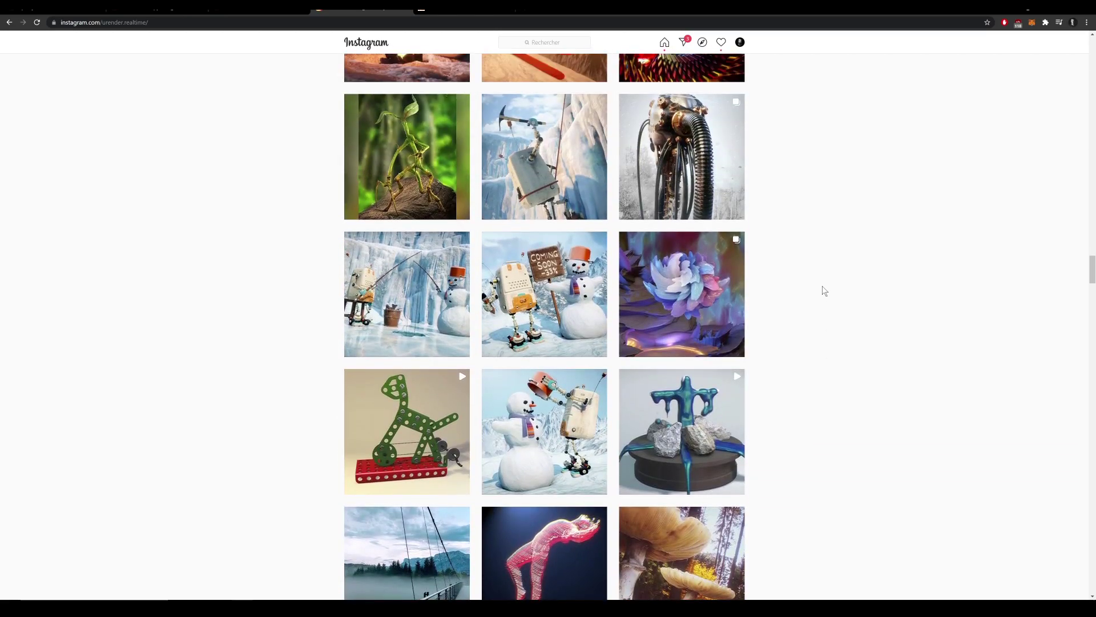
scroll(825, 291, "up", 20)
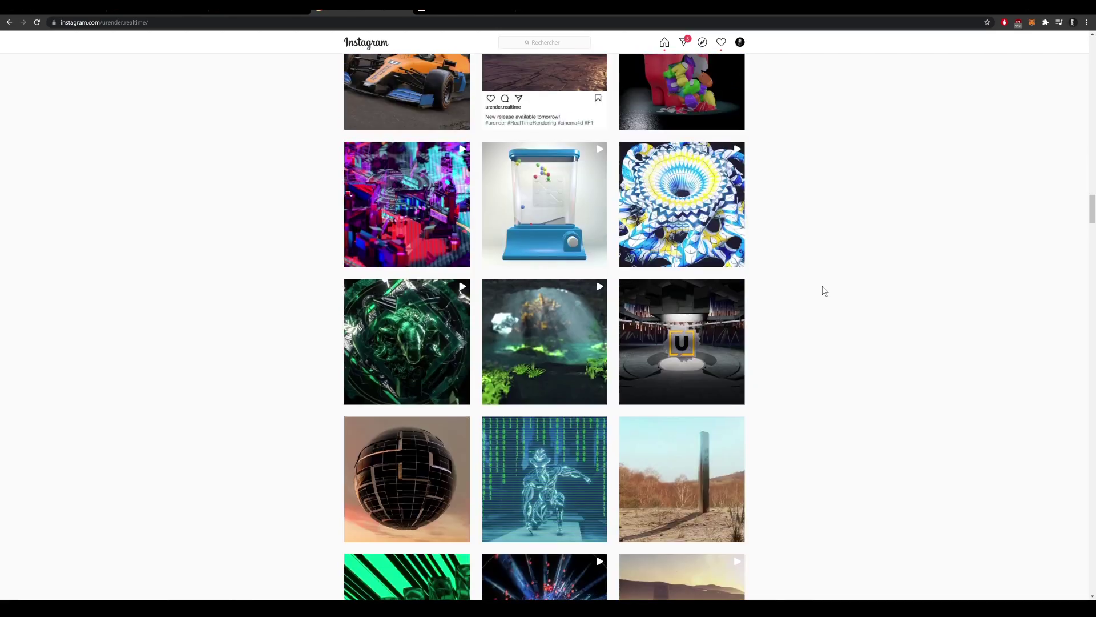
scroll(825, 291, "up", 20)
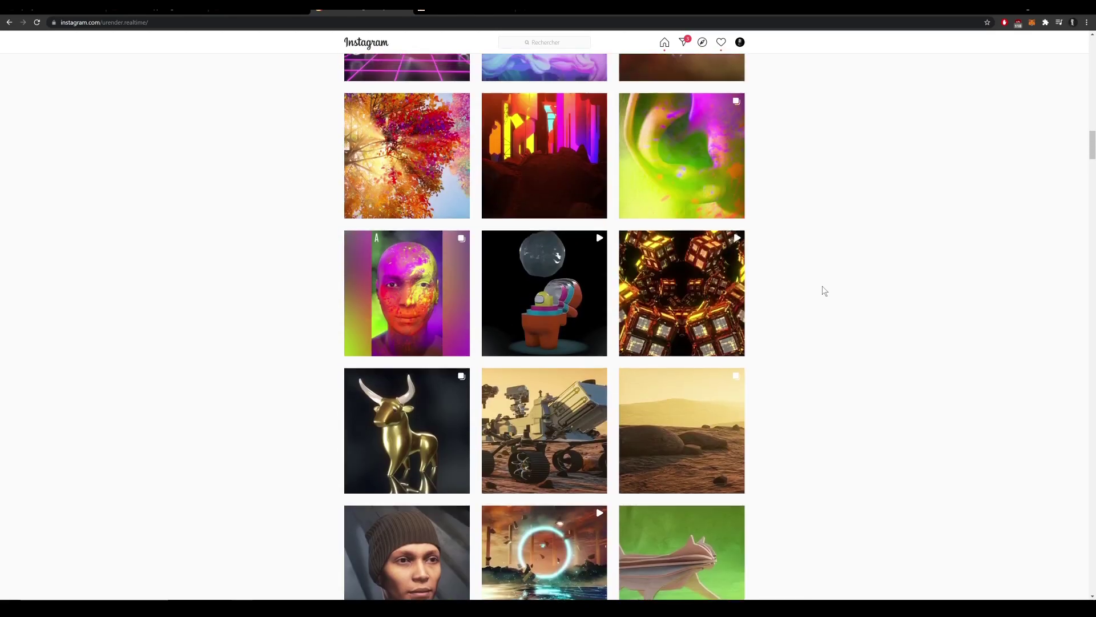
scroll(825, 291, "up", 7)
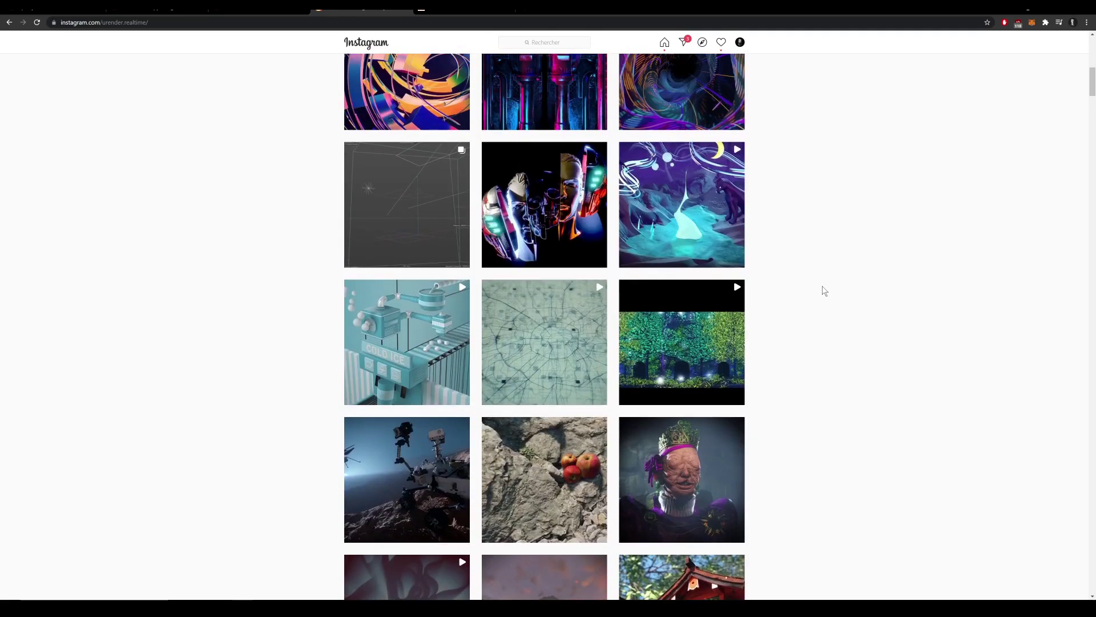
left_click(434, 314)
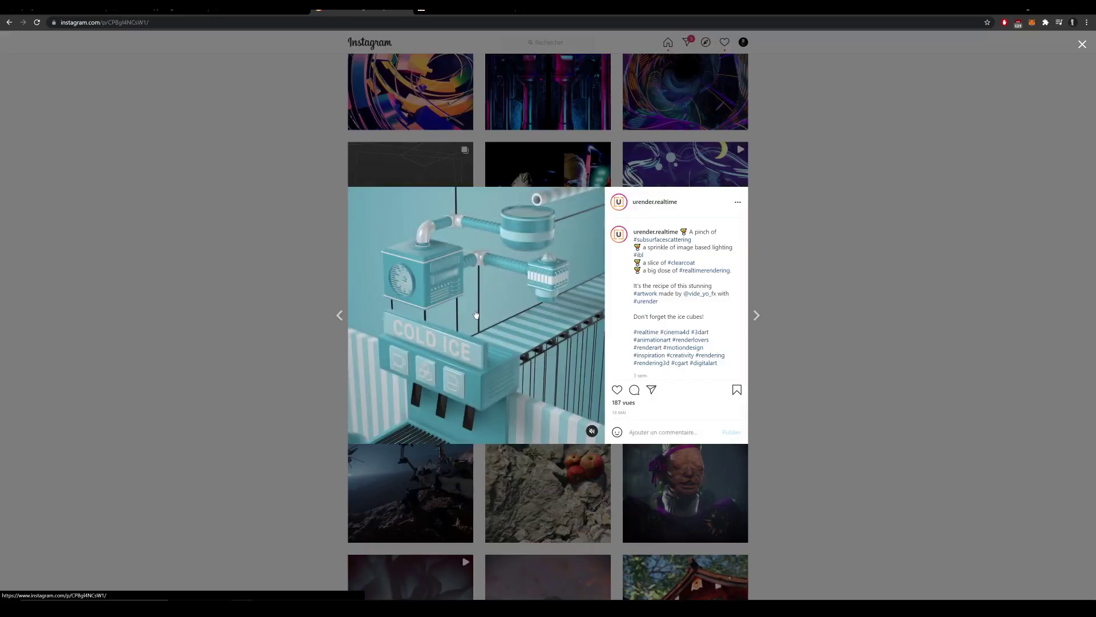
left_click(224, 293)
Open the newest post, showing the red lizard, and highlight its caption text about the next release.
scroll(217, 306, "up", 5)
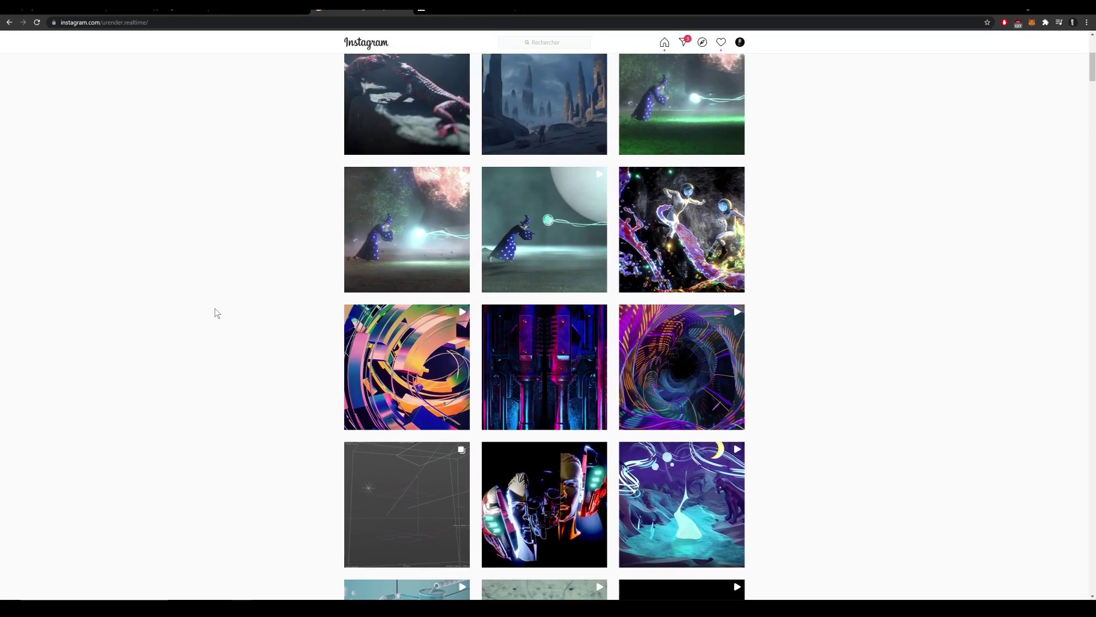
scroll(217, 314, "up", 2)
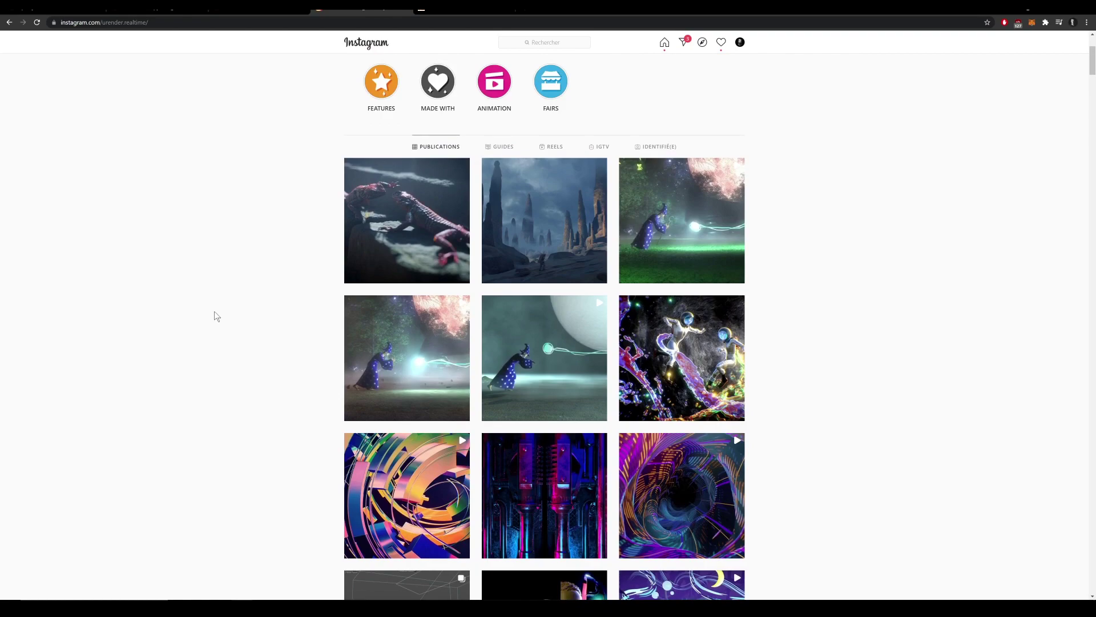
left_click(377, 253)
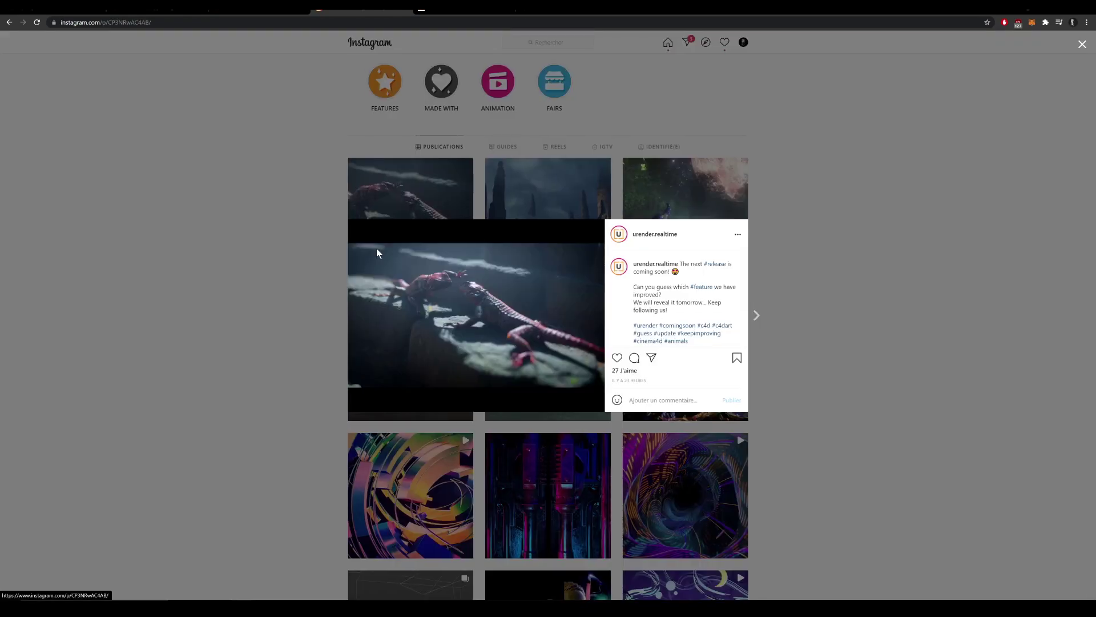
left_click_drag(680, 263, 713, 317)
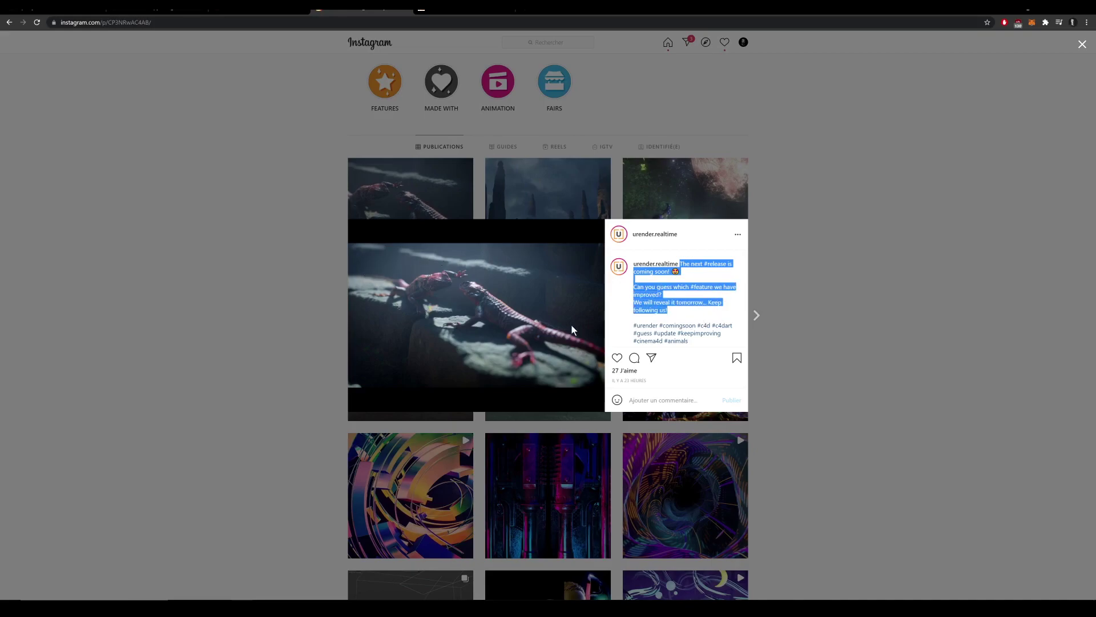
Switch to the YouTube page and search for "eevee blender".
left_click(281, 10)
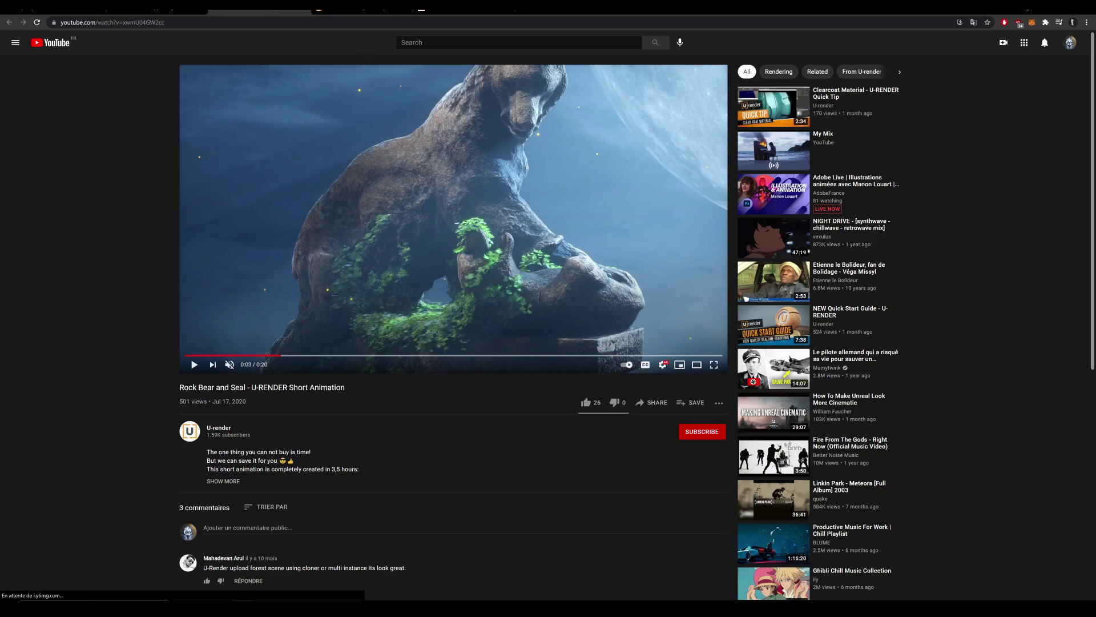
type("eevee")
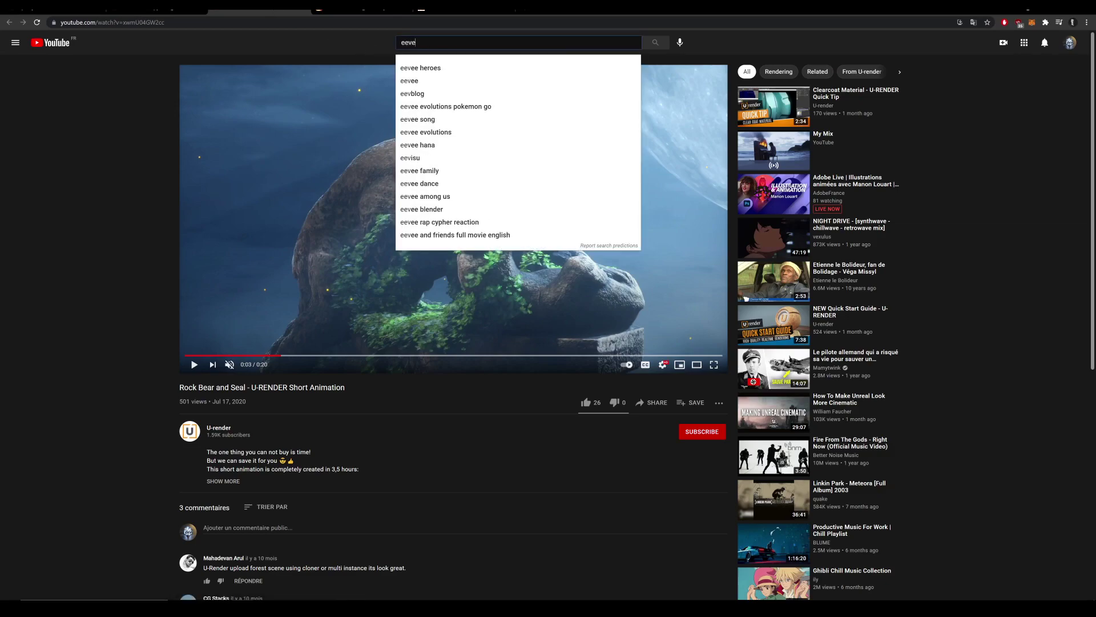
key("Return")
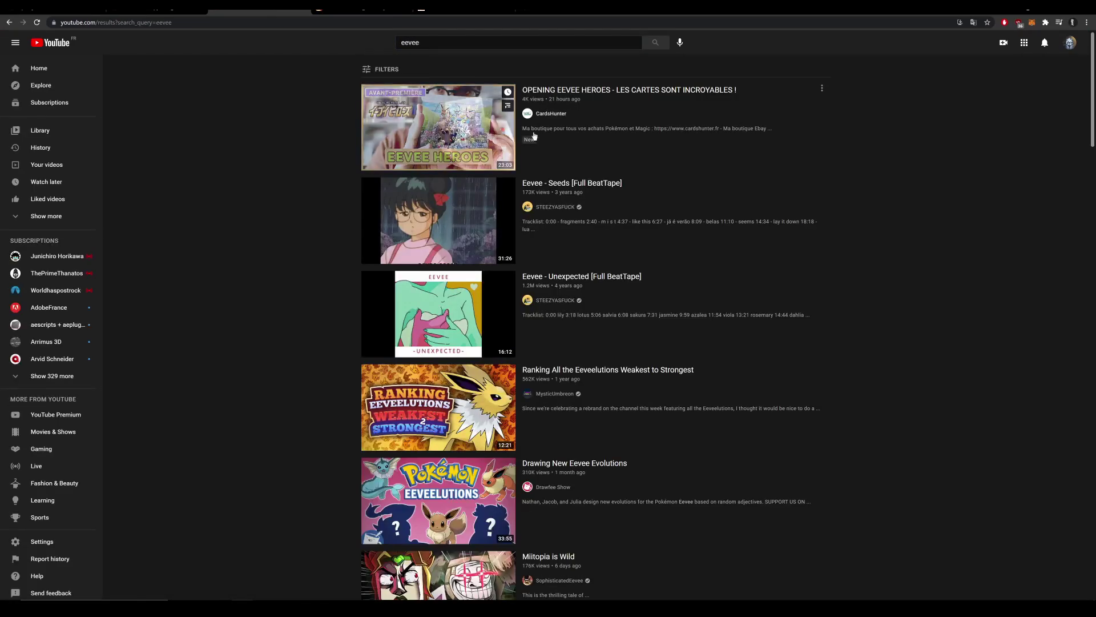
left_click(447, 39)
type("blender")
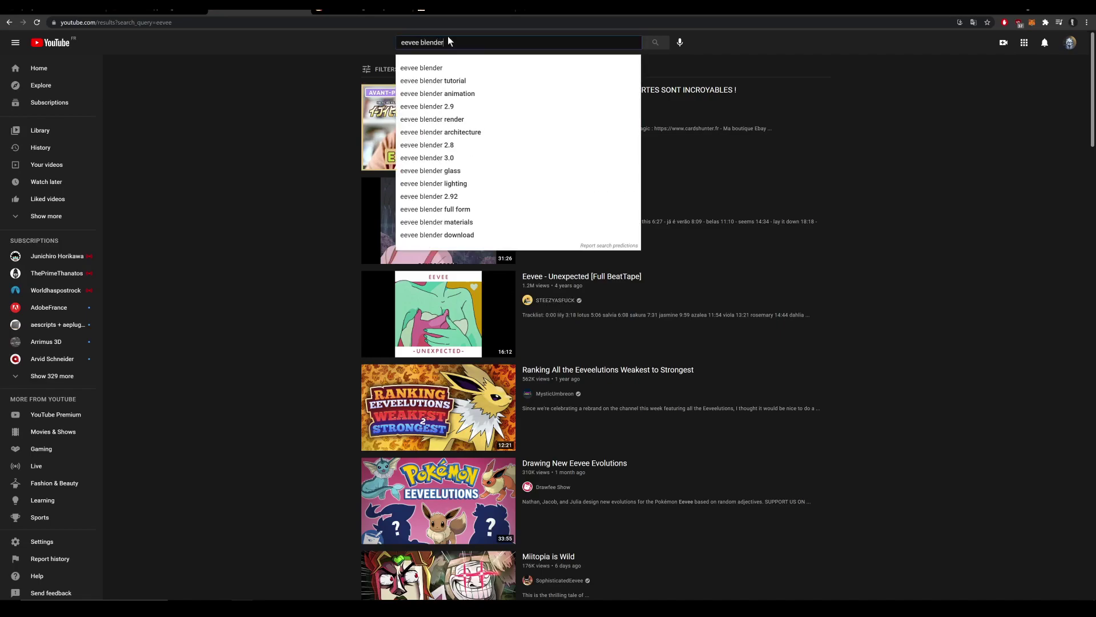
key("Return")
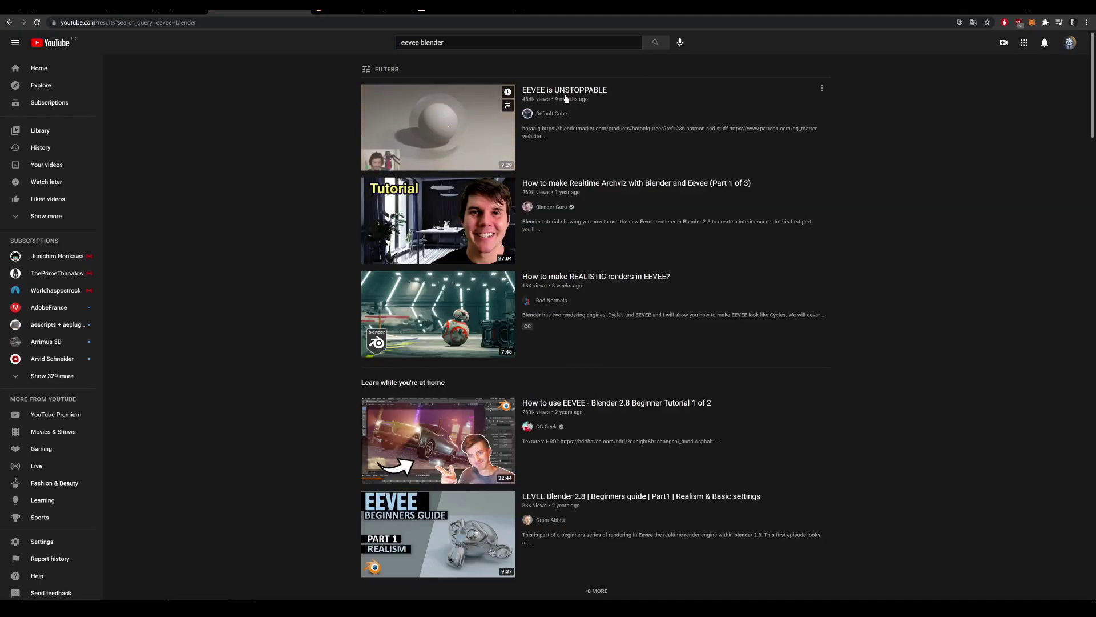
Look through the search results and open the video "Cycles X vs Eevee / Blender 3.0".
scroll(474, 332, "down", 5)
scroll(473, 332, "down", 4)
scroll(473, 332, "up", 3)
left_click(525, 240)
Skip ahead through the Cycles X and Eevee comparison video to about 2:42.
left_click(308, 356)
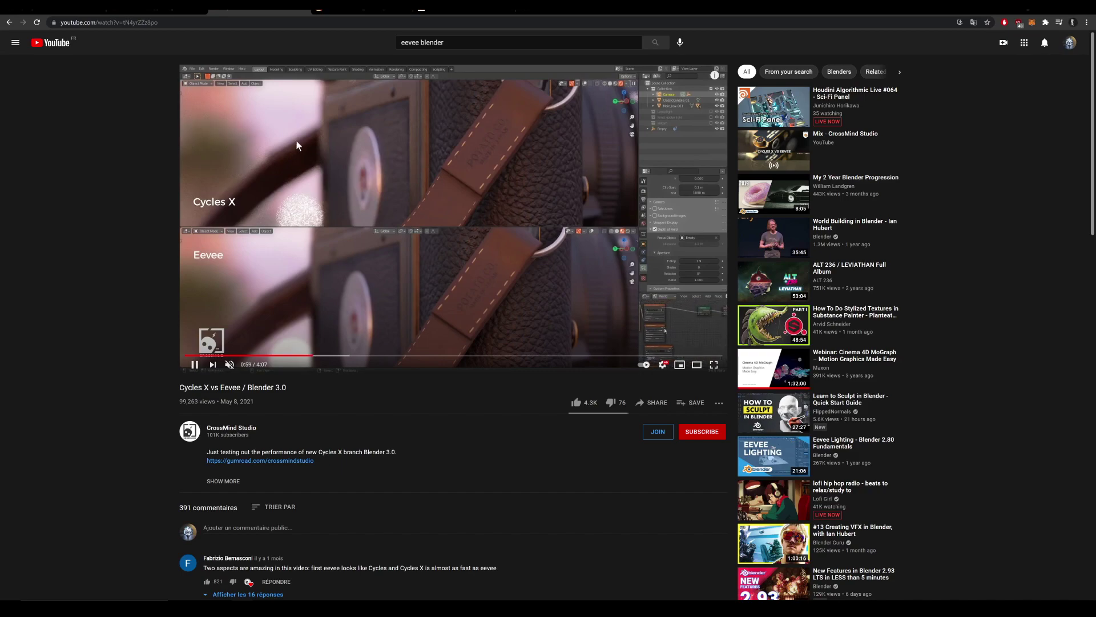
left_click(381, 356)
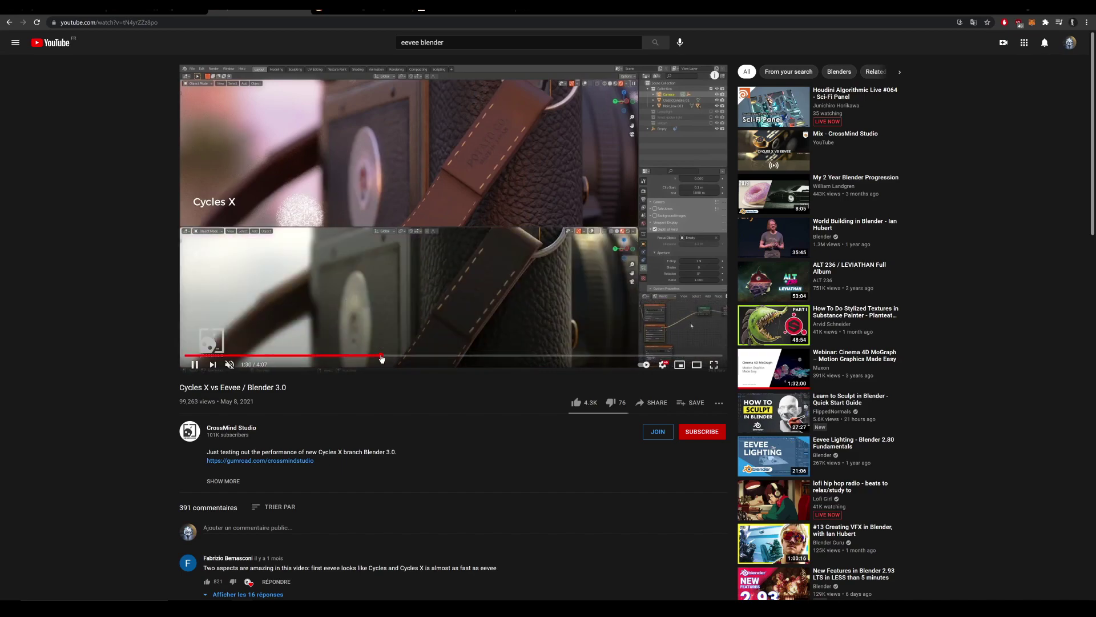
left_click(445, 356)
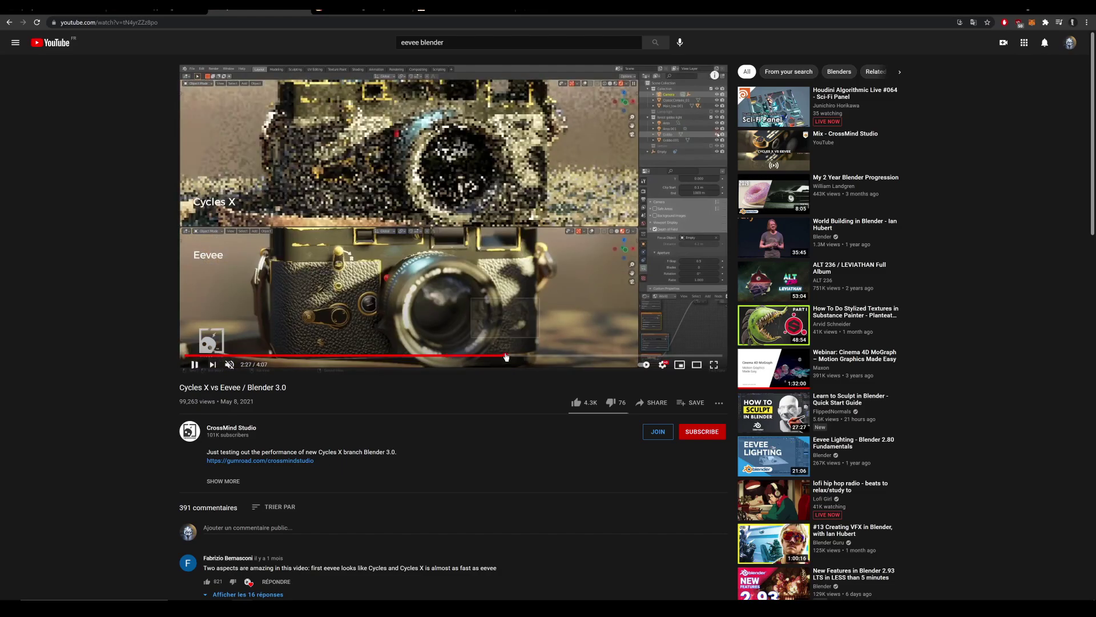
left_click(537, 356)
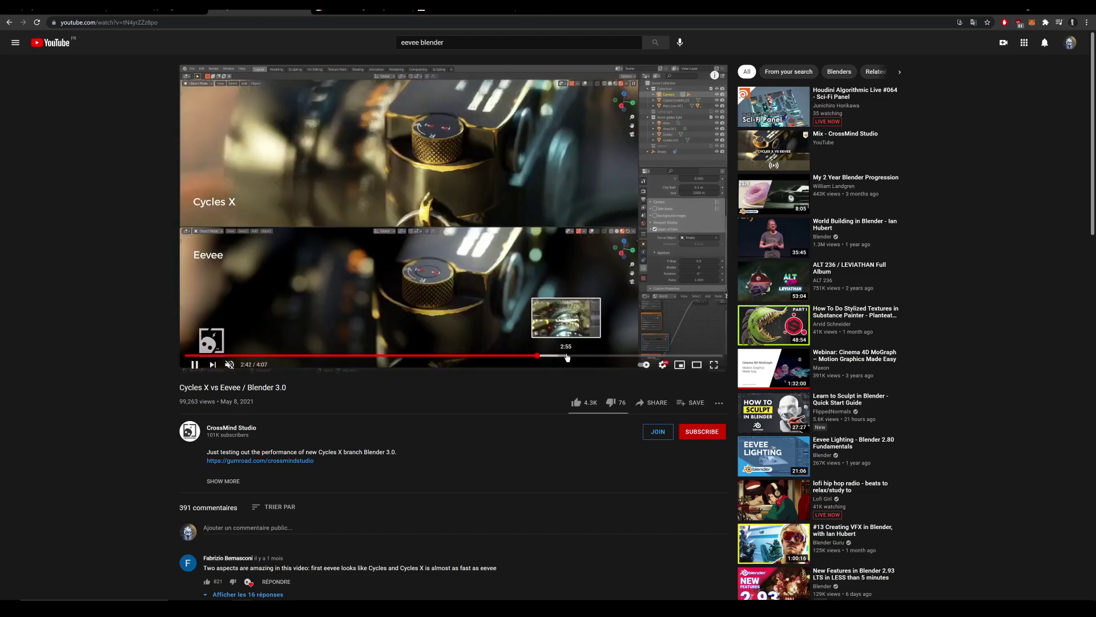
Skip further ahead in the Cycles X and Eevee comparison video to about 3:11 and pause playback.
left_click(565, 356)
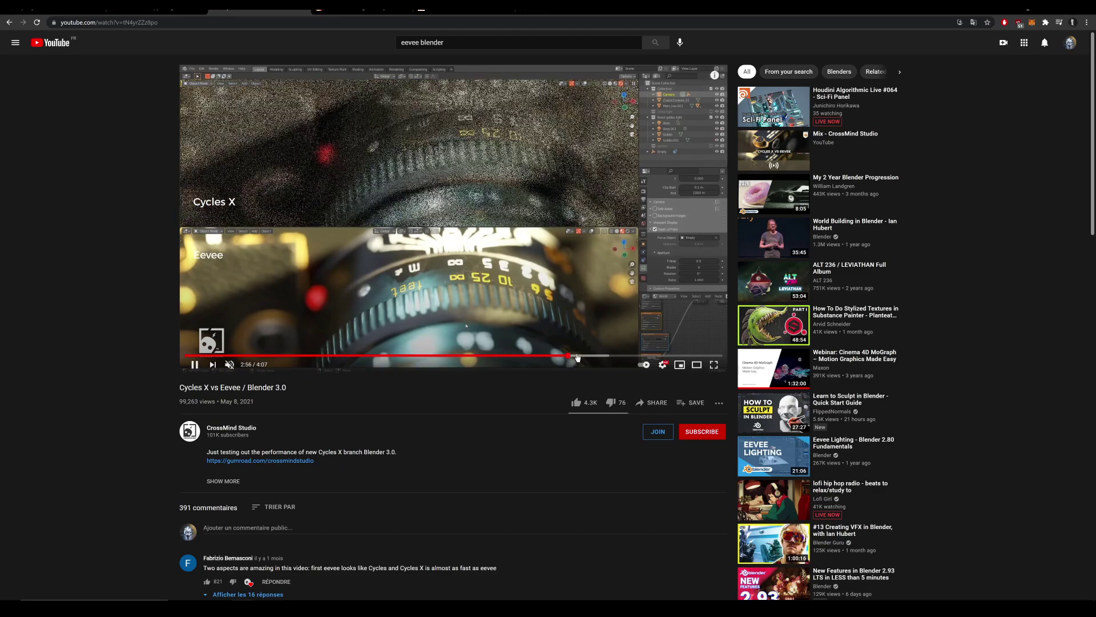
left_click(600, 356)
left_click(194, 364)
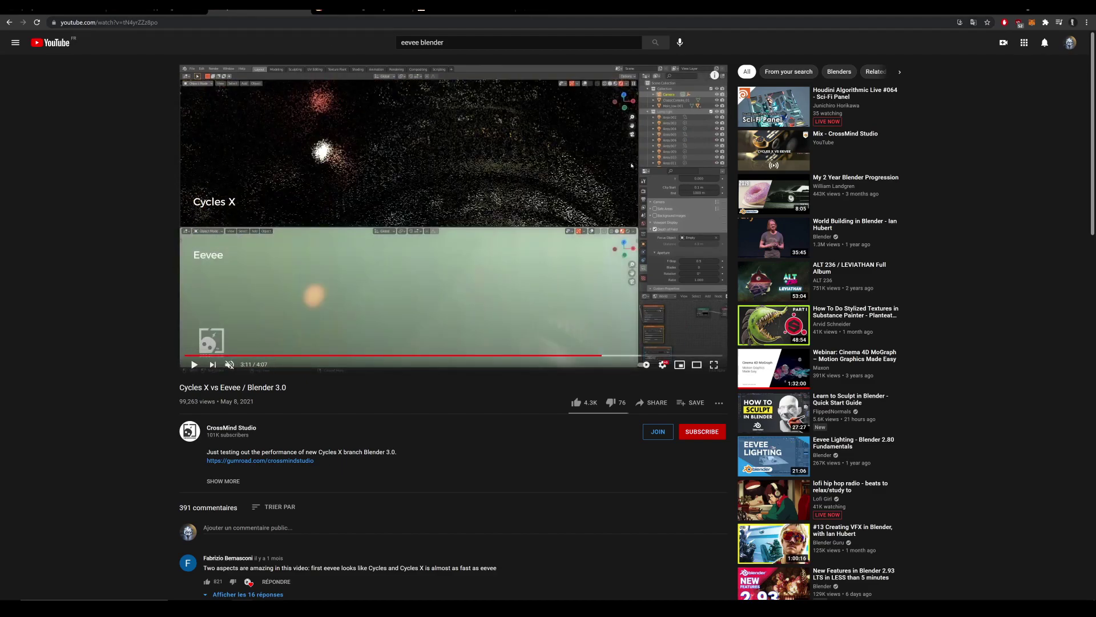
Return to U-Render's Instagram gallery, view the post of a lone figure among rock spires, and close it.
left_click(349, 10)
left_click(249, 216)
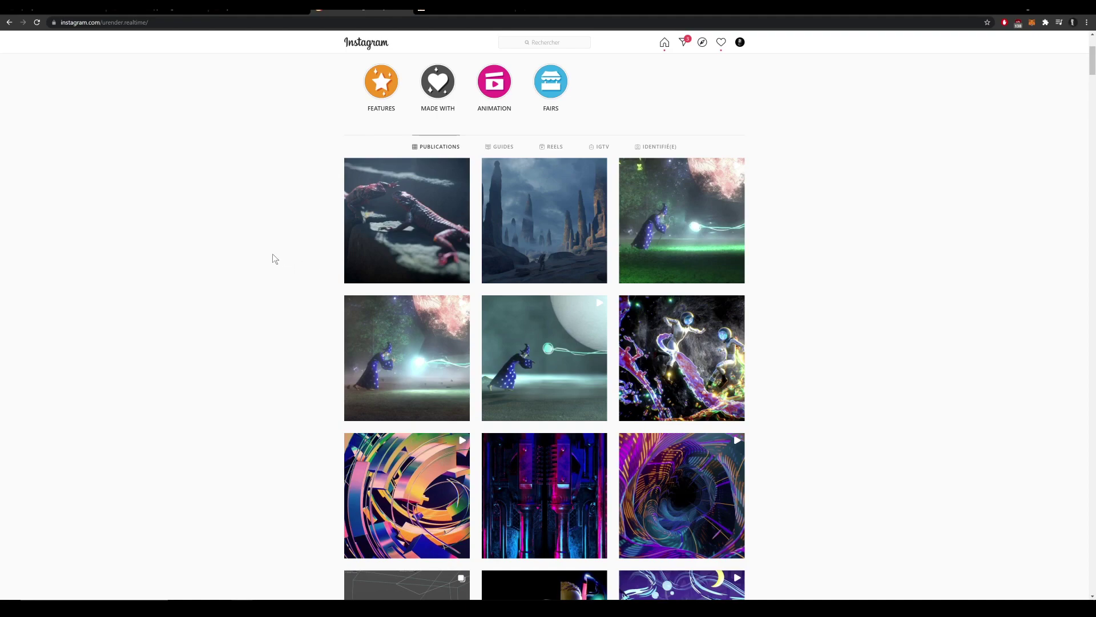
left_click(579, 194)
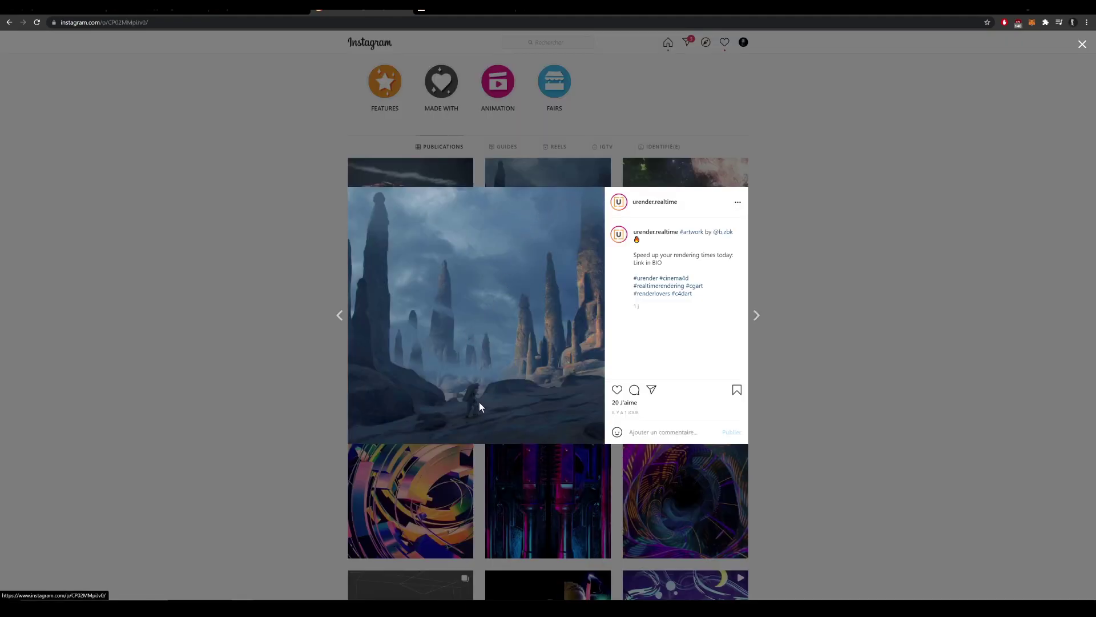
left_click(242, 261)
scroll(229, 261, "down", 5)
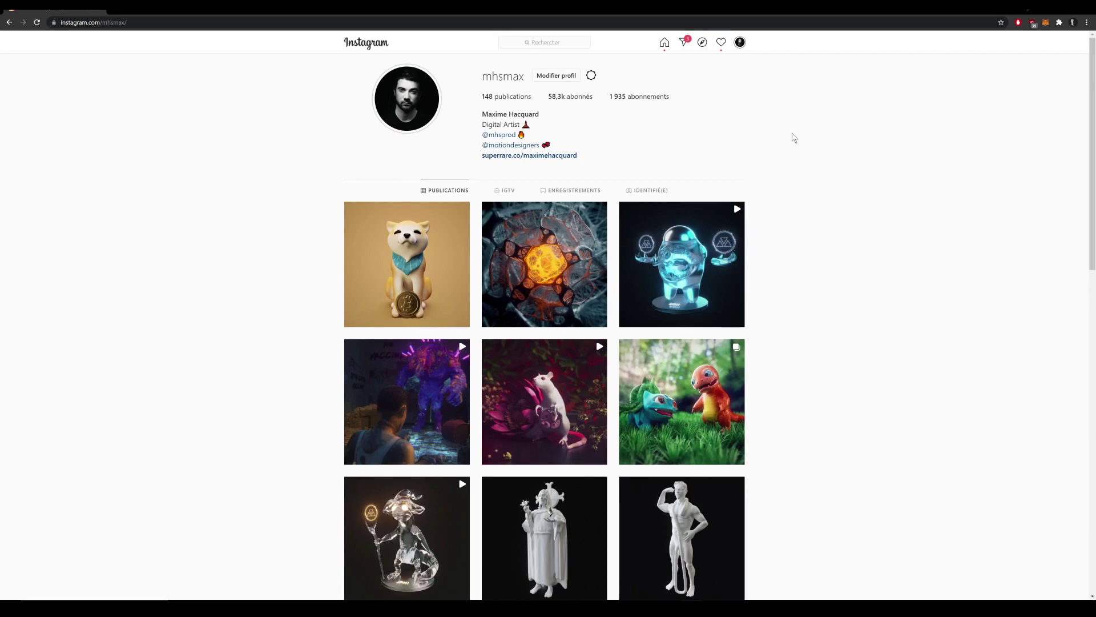
Browse the digital artist's own Instagram profile from the newest artworks down to the older horned-skull character renders.
scroll(792, 137, "down", 2)
scroll(798, 137, "up", 2)
scroll(883, 208, "down", 5)
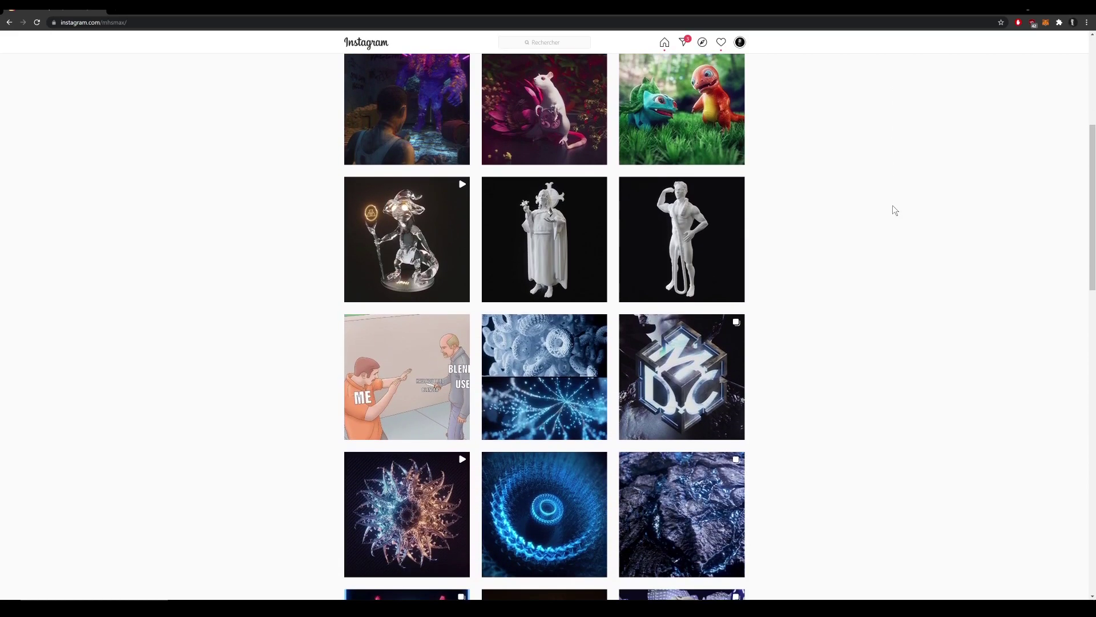
scroll(894, 210, "down", 7)
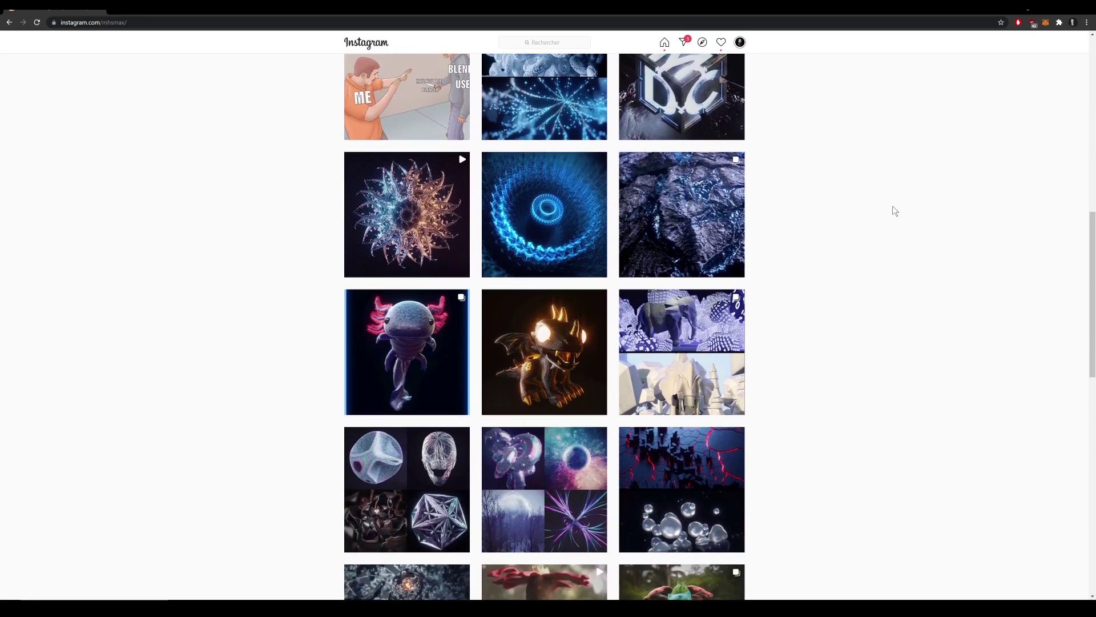
scroll(895, 211, "down", 8)
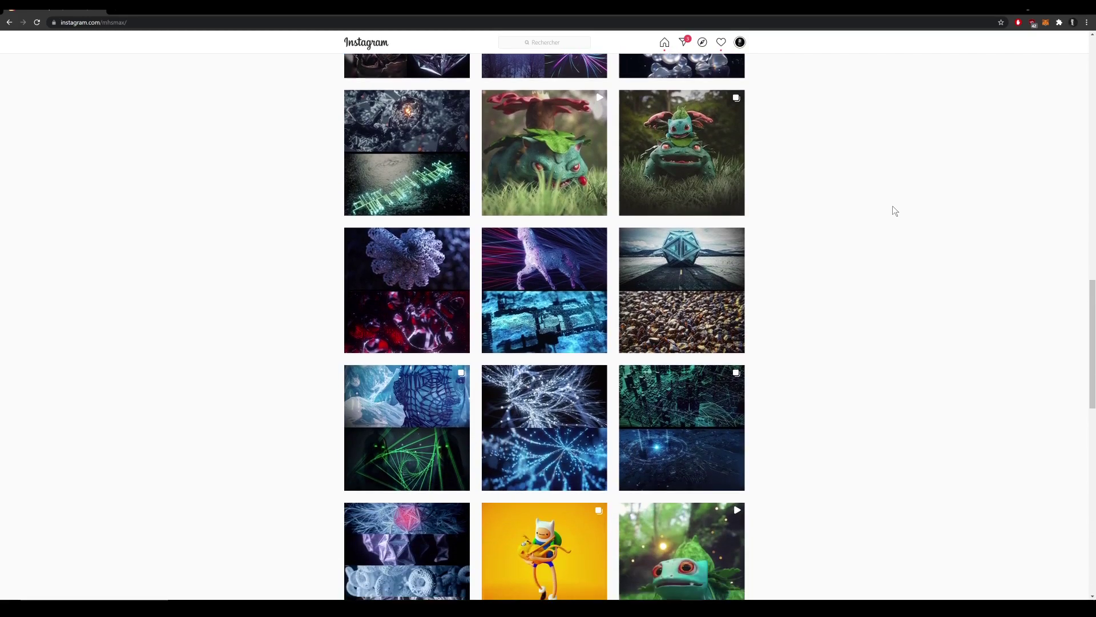
scroll(895, 210, "down", 5)
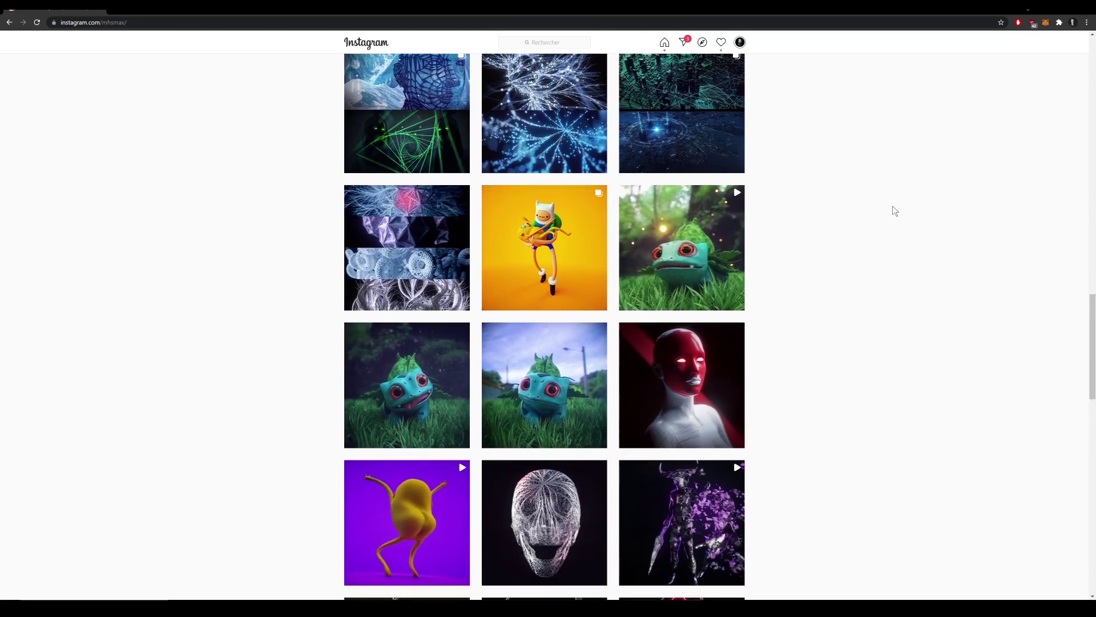
scroll(895, 211, "down", 4)
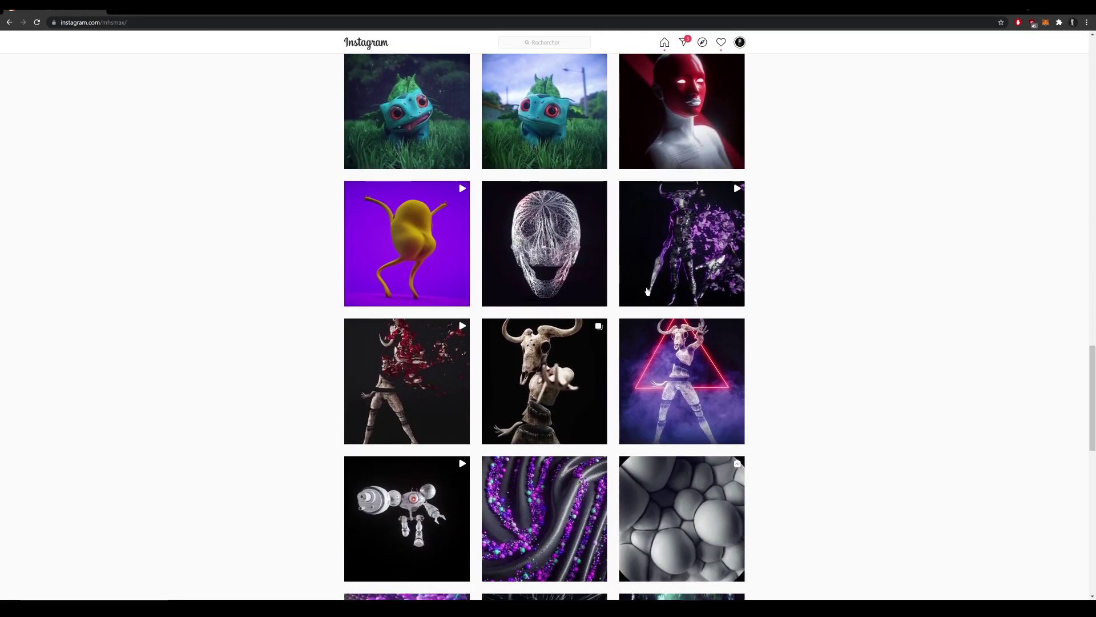